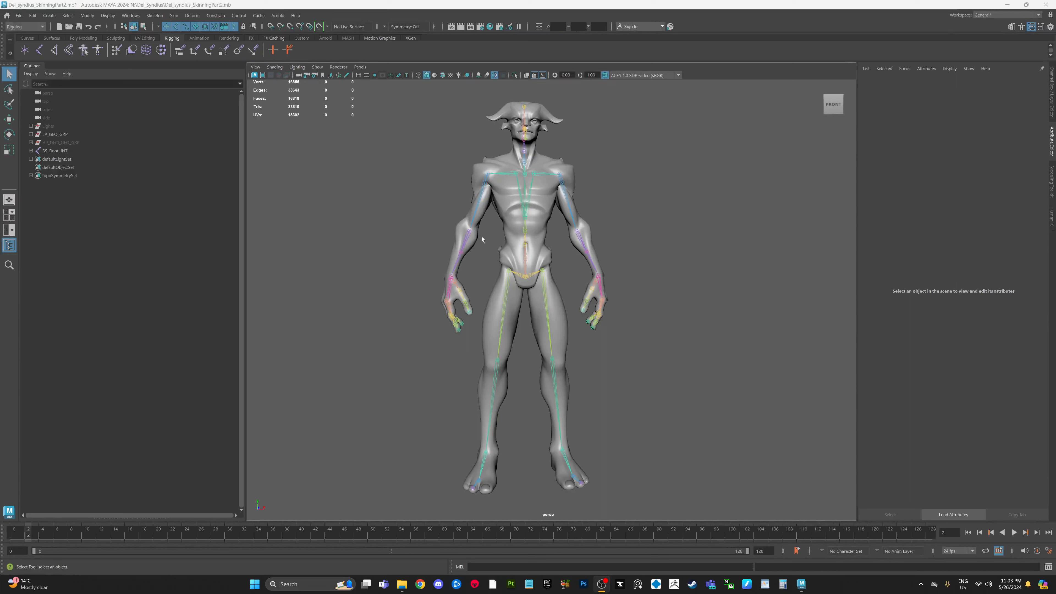
{"action": "left_click_drag", "start_coordinate": [710, 418], "coordinate": [709, 417], "text": "alt"}
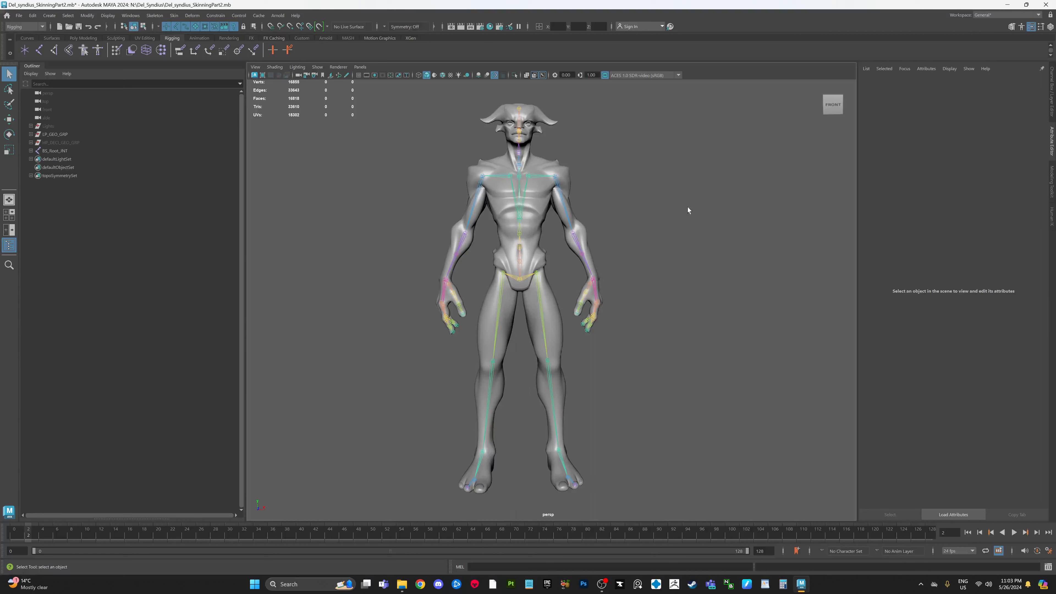
{"action": "left_click_drag", "start_coordinate": [686, 252], "coordinate": [694, 252], "text": "alt"}
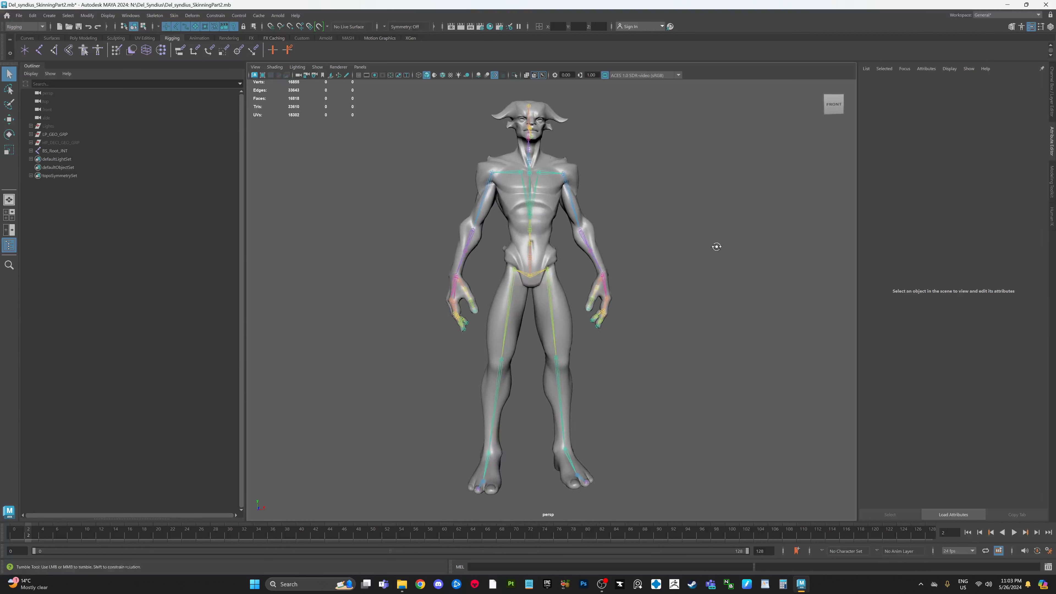
{"action": "left_click_drag", "start_coordinate": [711, 241], "coordinate": [706, 242], "text": "alt"}
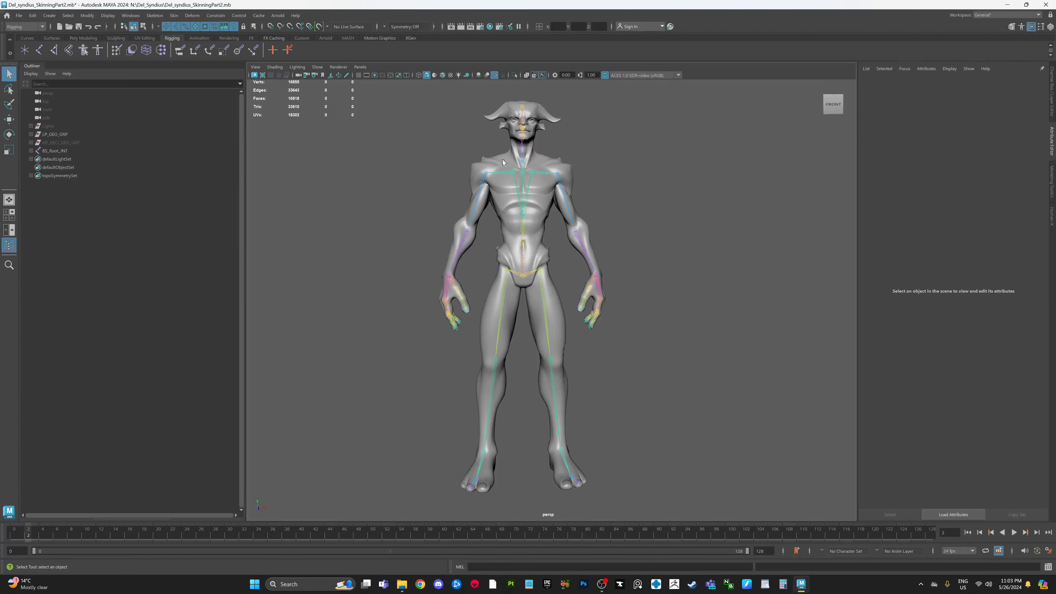
{"action": "middle_click_drag", "start_coordinate": [726, 320], "coordinate": [724, 321], "text": "alt"}
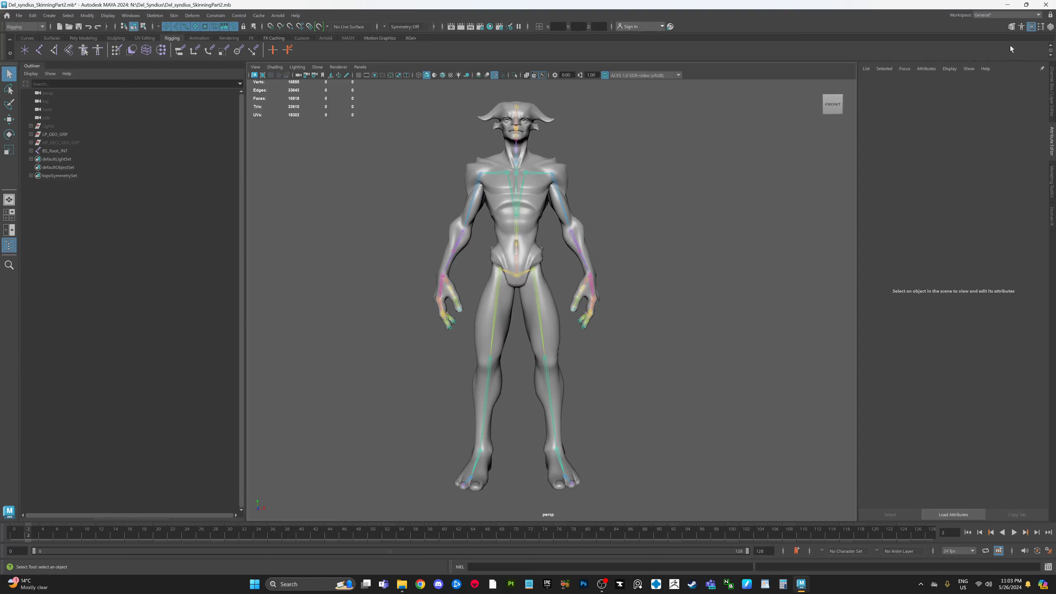
Create a new HumanIK character definition for the creature's skeleton.
{"action": "left_click", "coordinate": [1021, 27]}
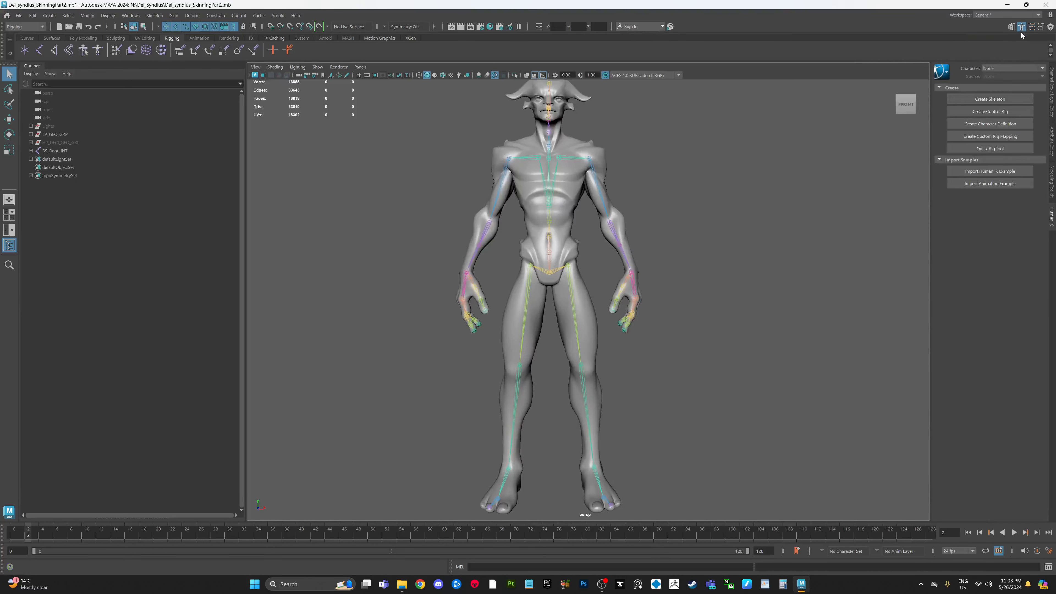
{"action": "left_click_drag", "start_coordinate": [829, 187], "coordinate": [850, 214], "text": "alt"}
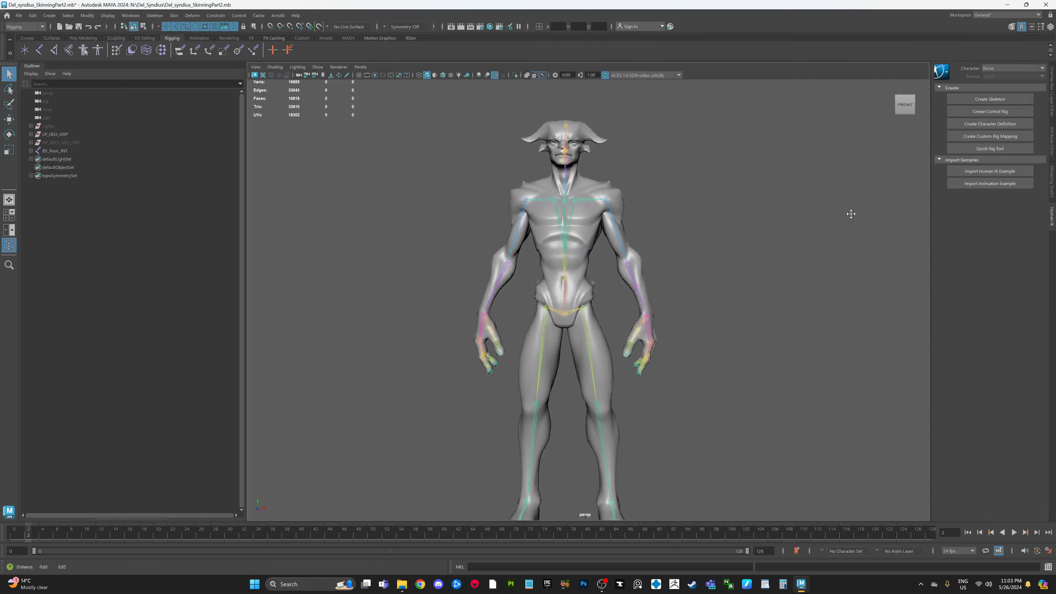
{"action": "scroll", "coordinate": [849, 215], "scroll_direction": "up", "scroll_amount": 5}
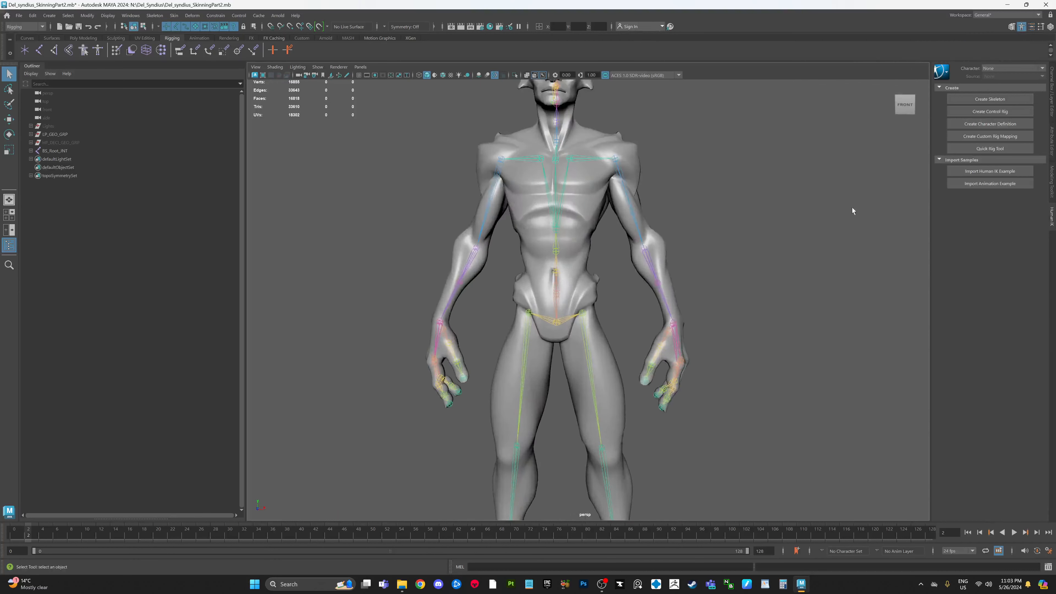
{"action": "left_click", "coordinate": [990, 124]}
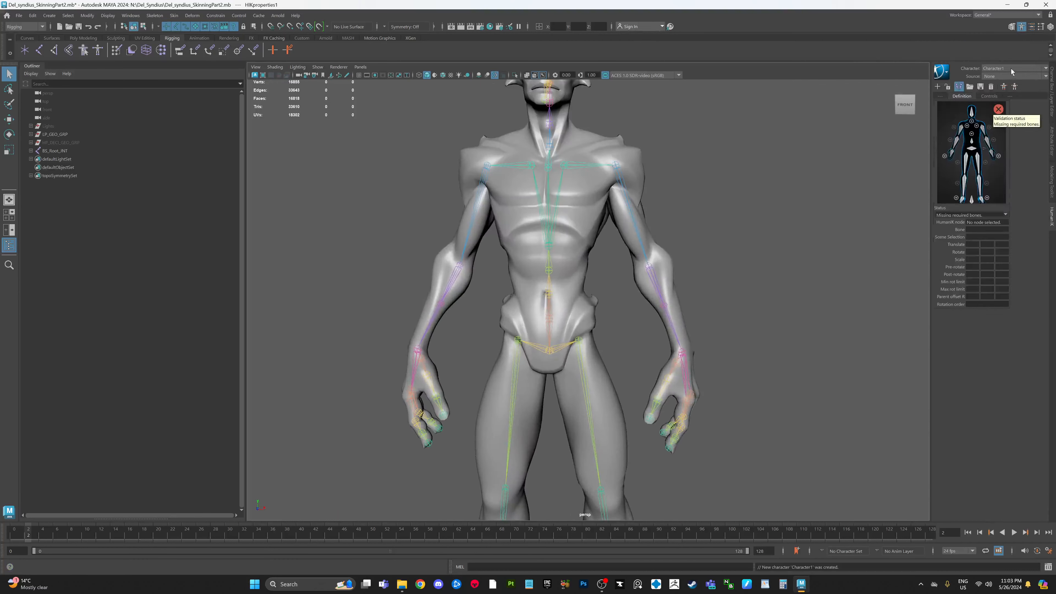
Rename the new HumanIK character as DelSyndius_Control_Rig_Def.
{"action": "left_click", "coordinate": [947, 74]}
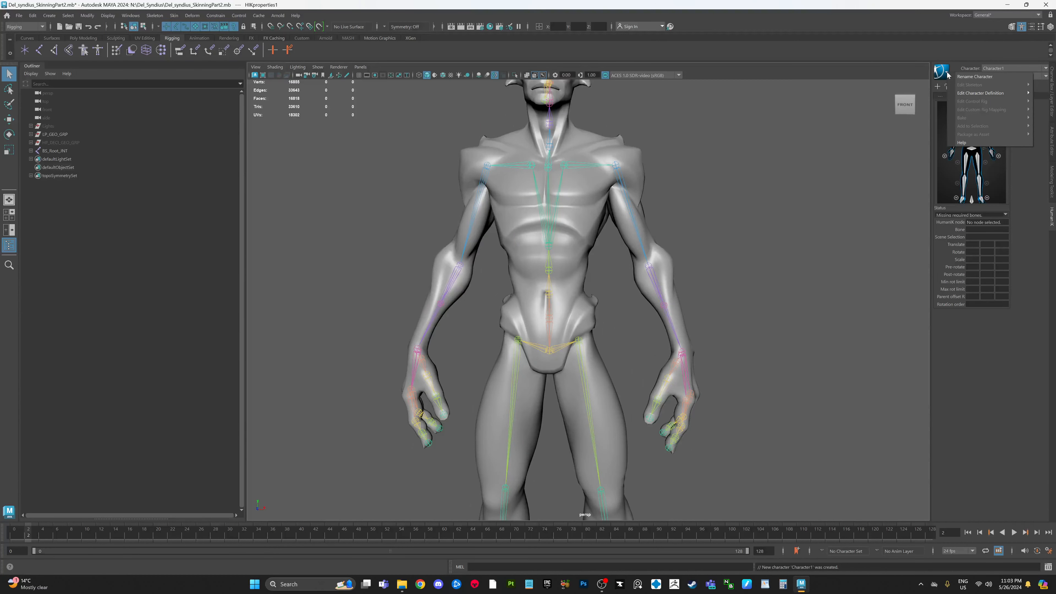
{"action": "left_click", "coordinate": [967, 77]}
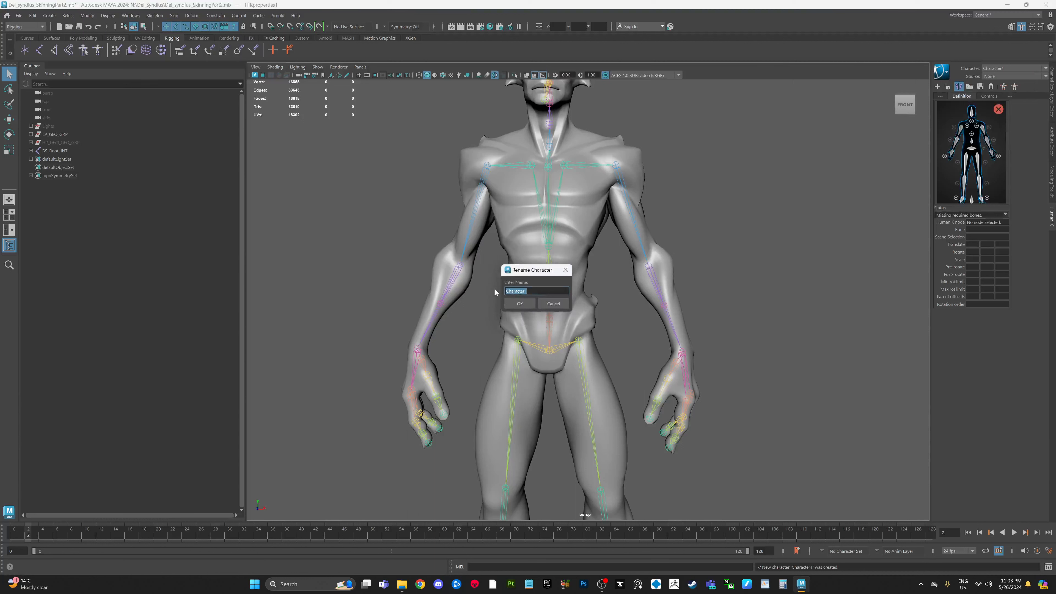
{"action": "type", "text": "lSyndius_Control_Rig_Def"}
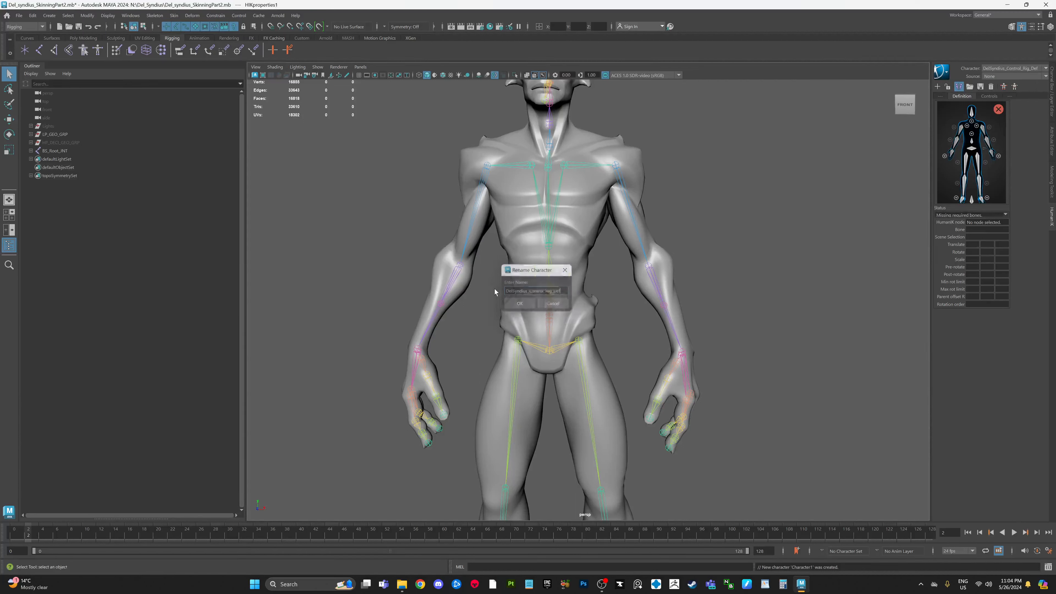
{"action": "key", "text": "Return"}
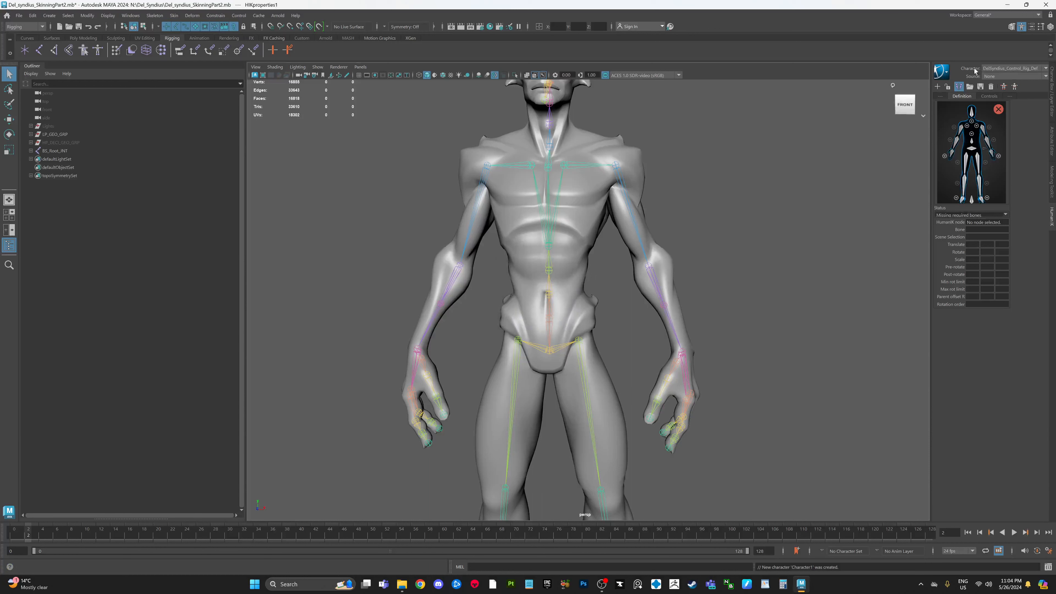
Assign the skeleton's root joint BS_Root_JNT to the Hips node of the character definition.
{"action": "middle_click_drag", "start_coordinate": [753, 263], "coordinate": [752, 236], "text": "alt"}
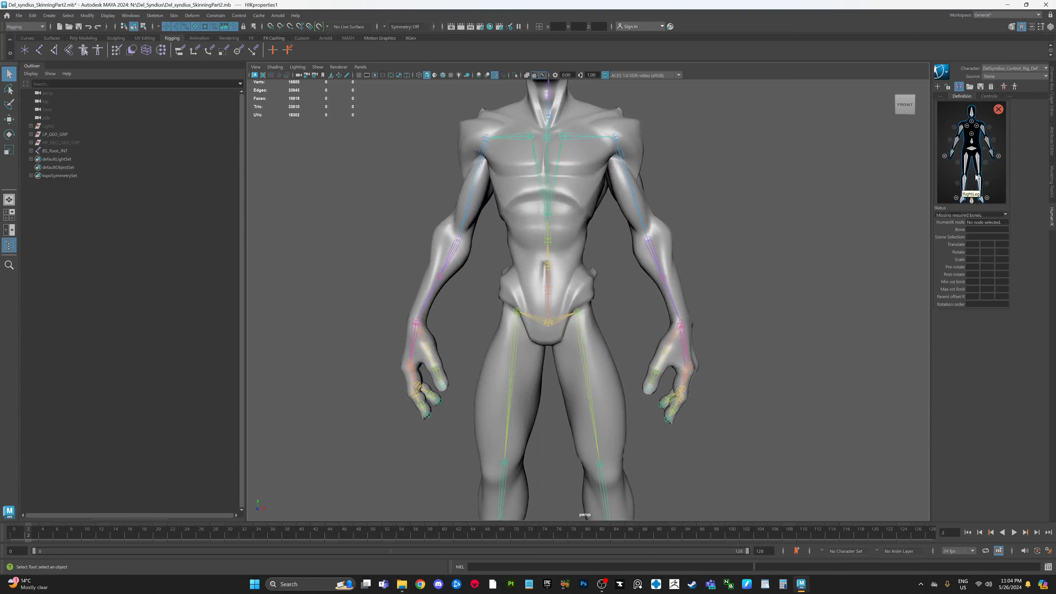
{"action": "middle_click_drag", "start_coordinate": [812, 271], "coordinate": [809, 236], "text": "alt"}
{"action": "scroll", "coordinate": [773, 237], "scroll_direction": "up", "scroll_amount": 2}
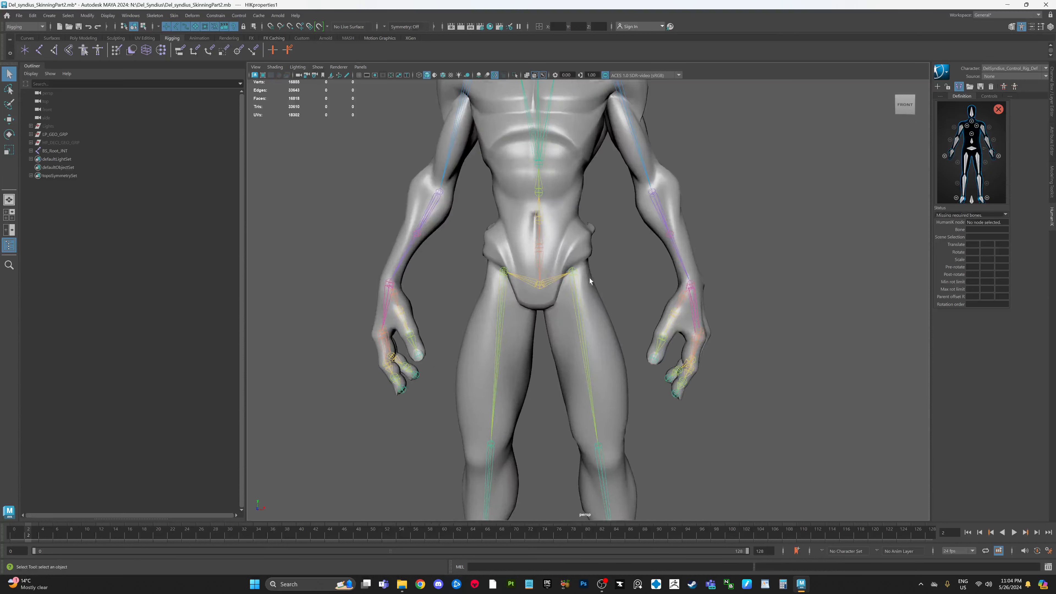
{"action": "middle_click_drag", "start_coordinate": [594, 260], "coordinate": [591, 268], "text": "alt"}
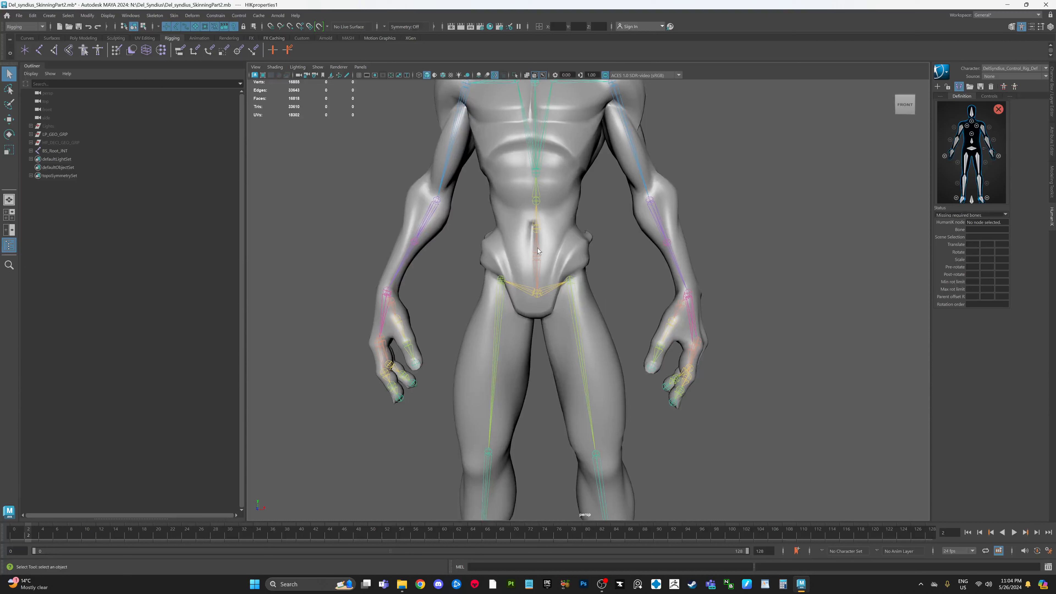
{"action": "middle_click_drag", "start_coordinate": [619, 283], "coordinate": [608, 271], "text": "alt"}
{"action": "left_click", "coordinate": [526, 245]}
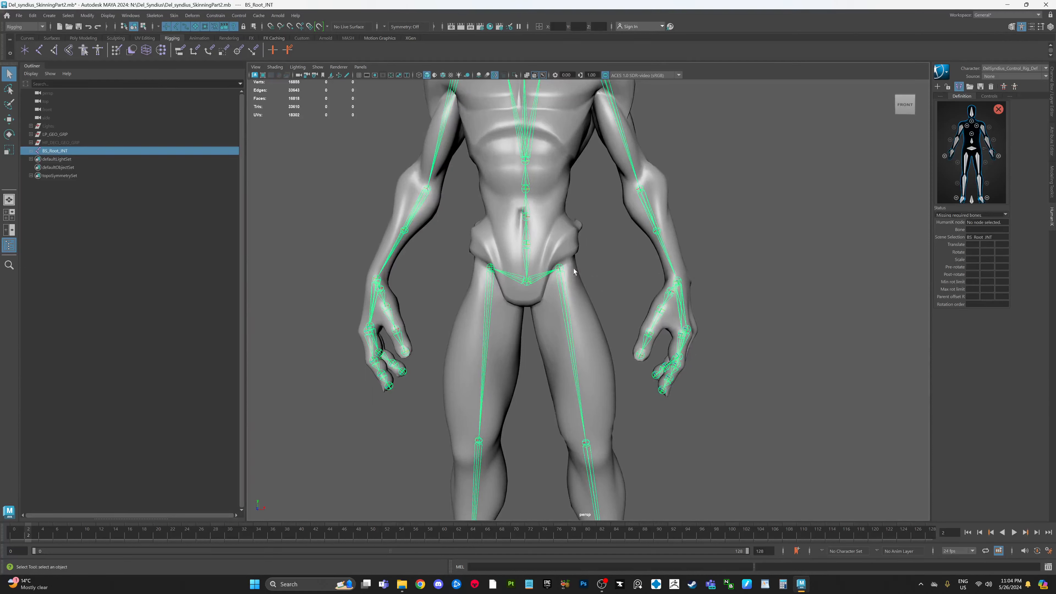
{"action": "middle_click_drag", "start_coordinate": [546, 215], "coordinate": [545, 246], "text": "alt"}
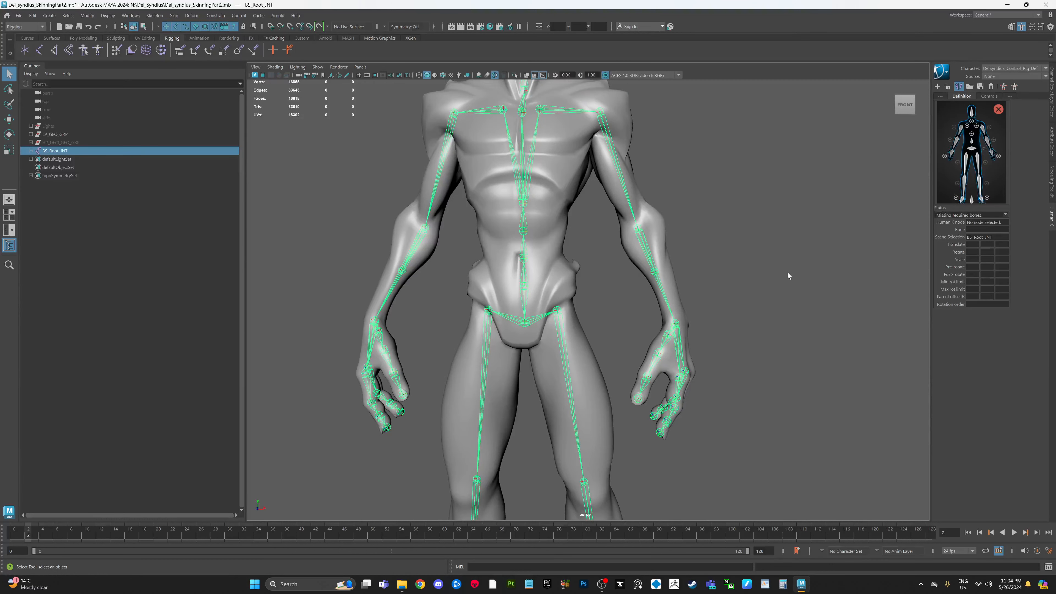
{"action": "middle_click_drag", "start_coordinate": [767, 273], "coordinate": [767, 217], "text": "alt"}
{"action": "right_click_drag", "start_coordinate": [766, 216], "coordinate": [742, 278], "text": "alt"}
{"action": "middle_click_drag", "start_coordinate": [742, 278], "coordinate": [743, 299], "text": "alt"}
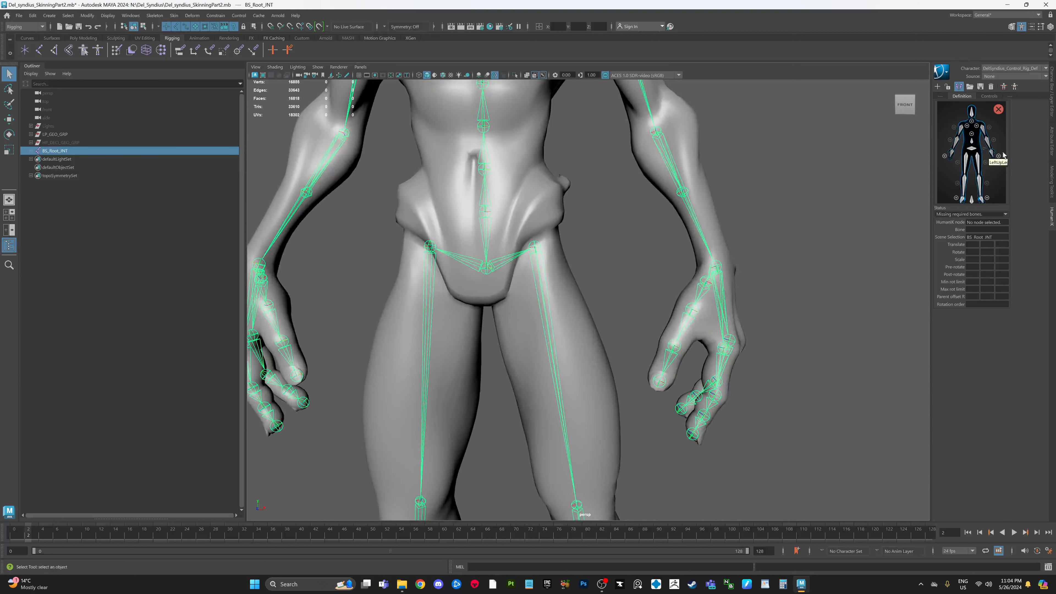
{"action": "left_click", "coordinate": [971, 149]}
{"action": "right_click", "coordinate": [973, 149]}
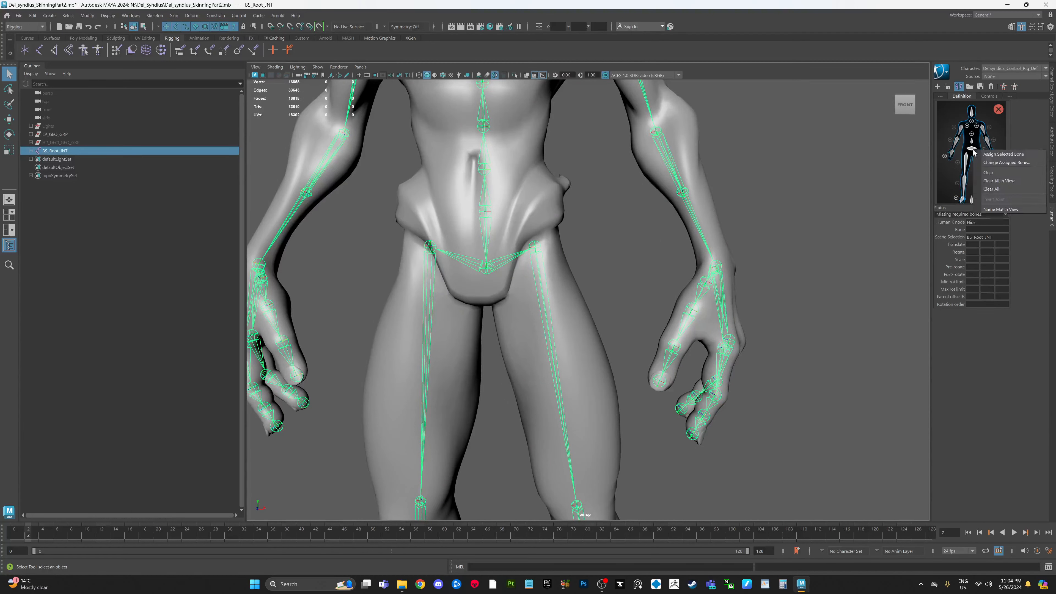
{"action": "left_click", "coordinate": [992, 155]}
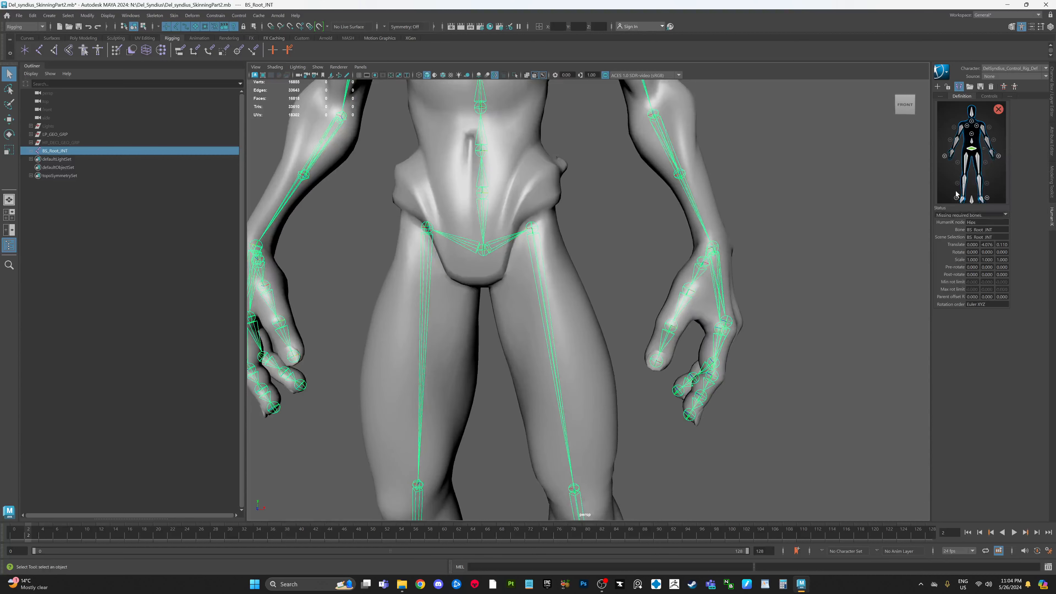
Exclude surfaces from viewport selection and assign the BS_L_Upper_Leg_JNT joint to the LeftUpLeg node.
{"action": "left_click", "coordinate": [978, 164]}
{"action": "left_click", "coordinate": [540, 251]}
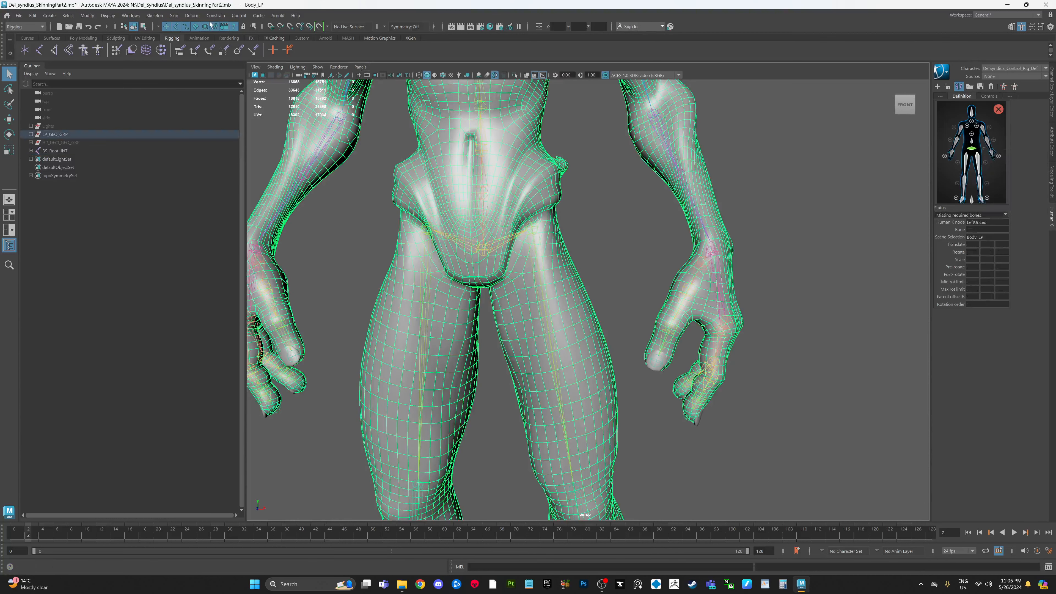
{"action": "left_click", "coordinate": [197, 28]}
{"action": "left_click", "coordinate": [540, 254]}
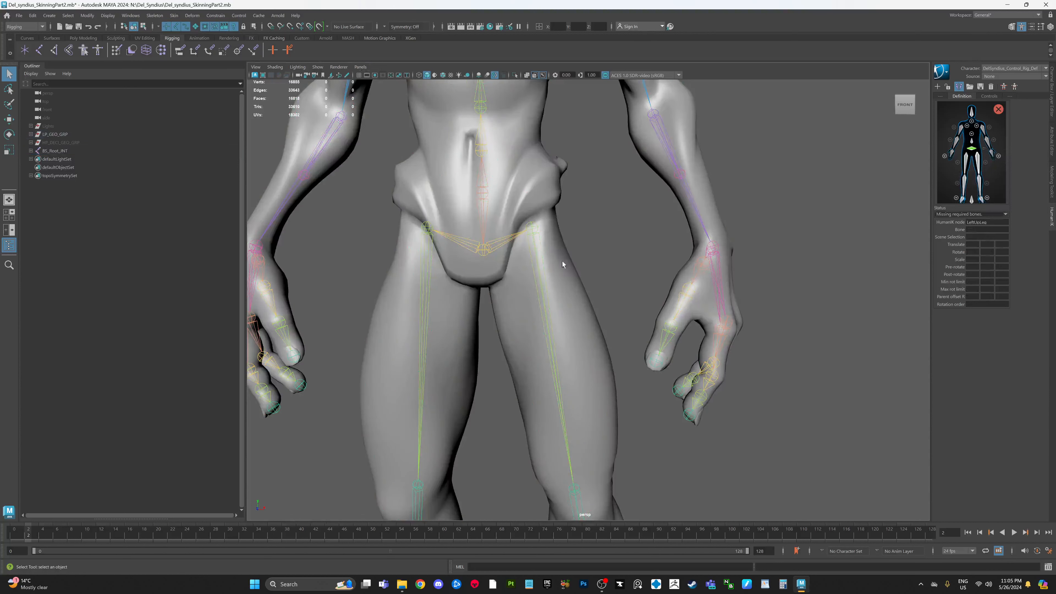
{"action": "left_click", "coordinate": [536, 253]}
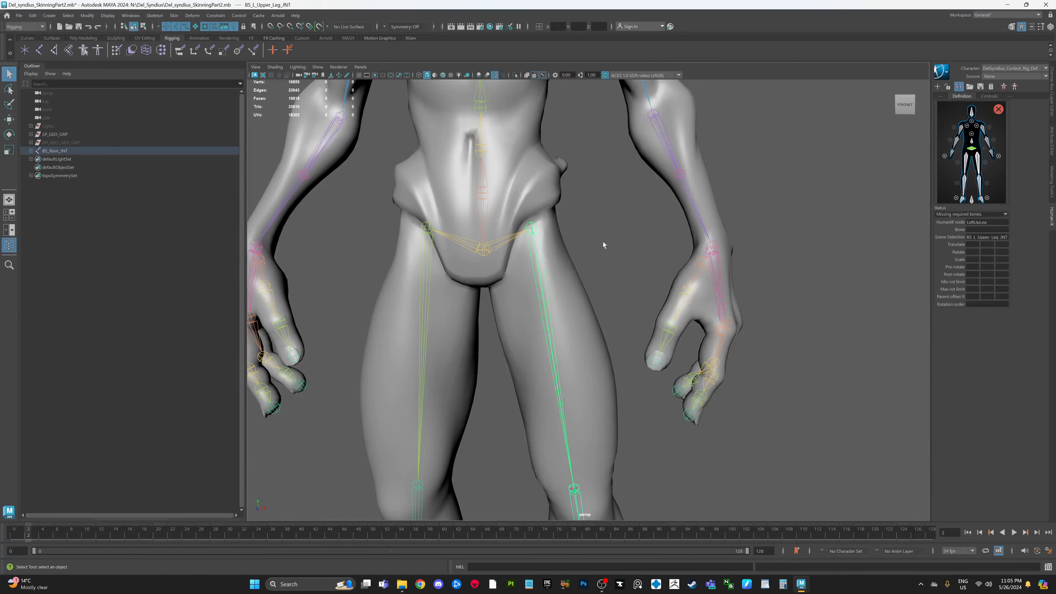
{"action": "right_click", "coordinate": [984, 163]}
{"action": "left_click", "coordinate": [998, 165]}
Assign the BS_L_Lower_Leg_JNT joint at the knee to the LeftLeg node of the character definition.
{"action": "middle_click_drag", "start_coordinate": [456, 366], "coordinate": [462, 192], "text": "alt"}
{"action": "left_click", "coordinate": [578, 327]}
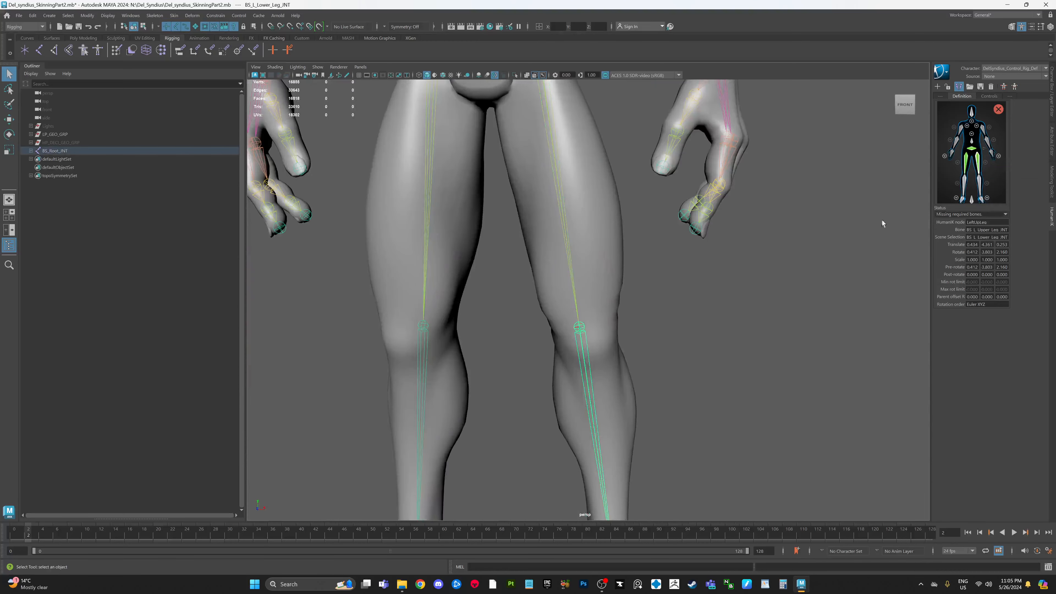
{"action": "right_click", "coordinate": [986, 181]}
{"action": "left_click", "coordinate": [1005, 187]}
Assign the BS_L_Ankle_Leg_JNT joint to the LeftFoot node of the character definition.
{"action": "middle_click_drag", "start_coordinate": [672, 357], "coordinate": [598, 139], "text": "alt"}
{"action": "scroll", "coordinate": [598, 139], "scroll_direction": "up", "scroll_amount": 1}
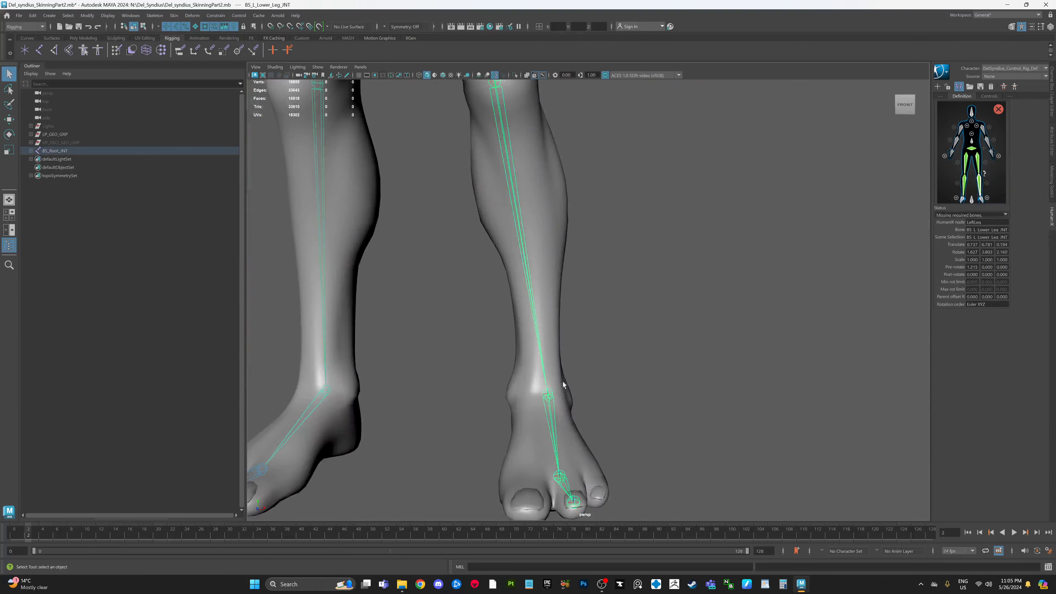
{"action": "left_click", "coordinate": [548, 403]}
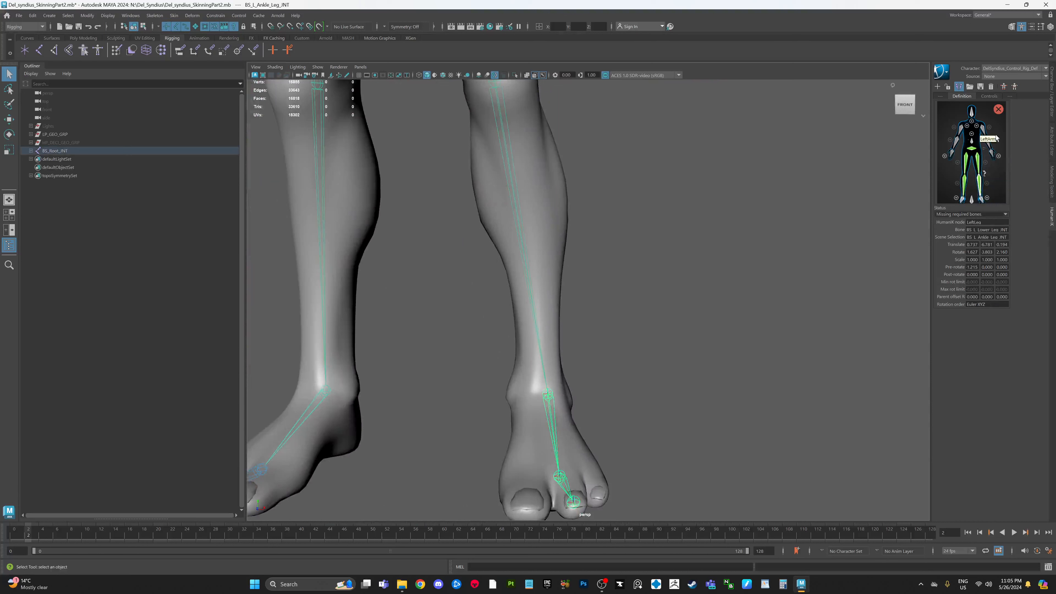
{"action": "right_click", "coordinate": [982, 200]}
{"action": "left_click", "coordinate": [1004, 206]}
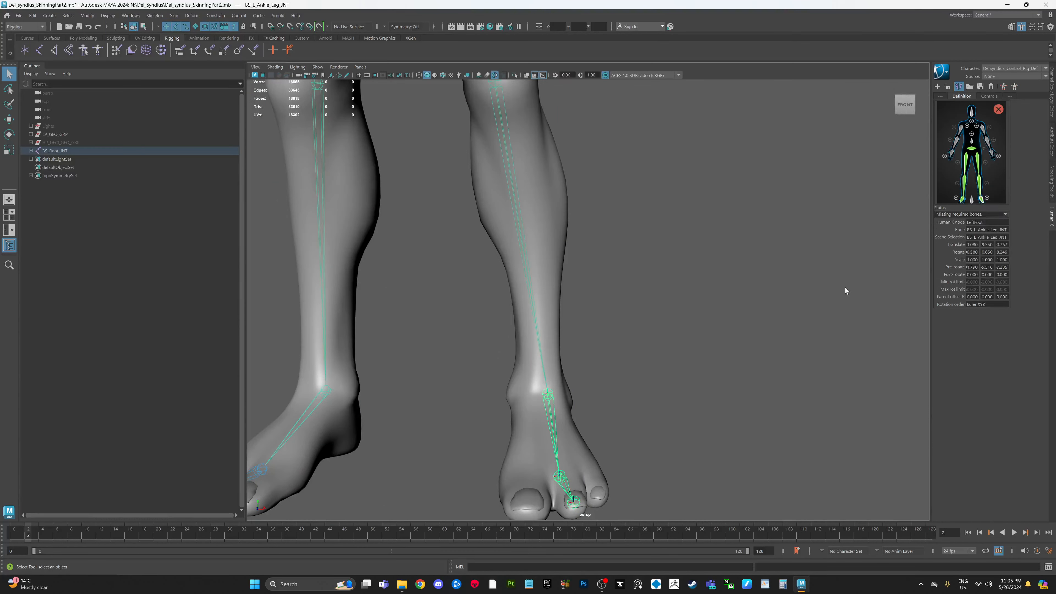
Assign the BS_L_Upper_Foot_JNT joint to the LeftFootExtraFinger1 node in the left foot detail view, and return to the full-body definition.
{"action": "left_click", "coordinate": [987, 199]}
{"action": "middle_click_drag", "start_coordinate": [775, 285], "coordinate": [766, 187], "text": "alt"}
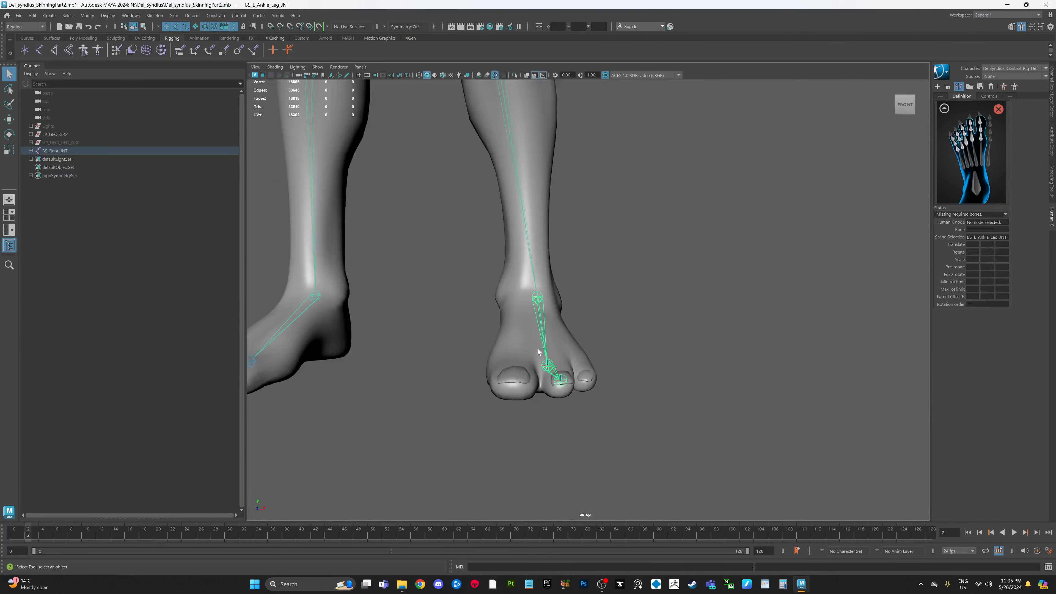
{"action": "left_click", "coordinate": [549, 365]}
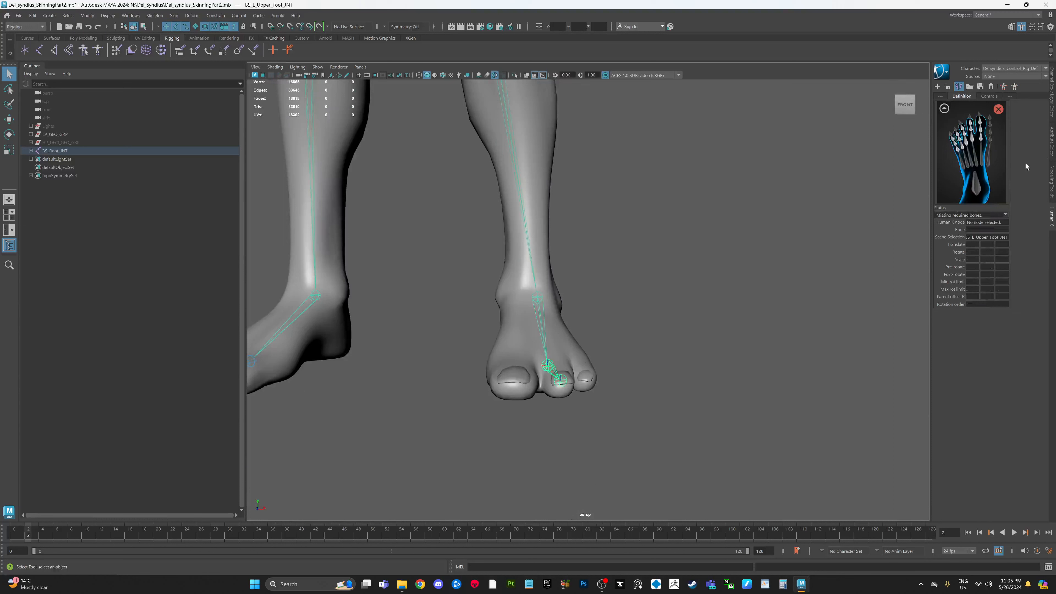
{"action": "right_click", "coordinate": [981, 138]}
{"action": "left_click", "coordinate": [997, 145]}
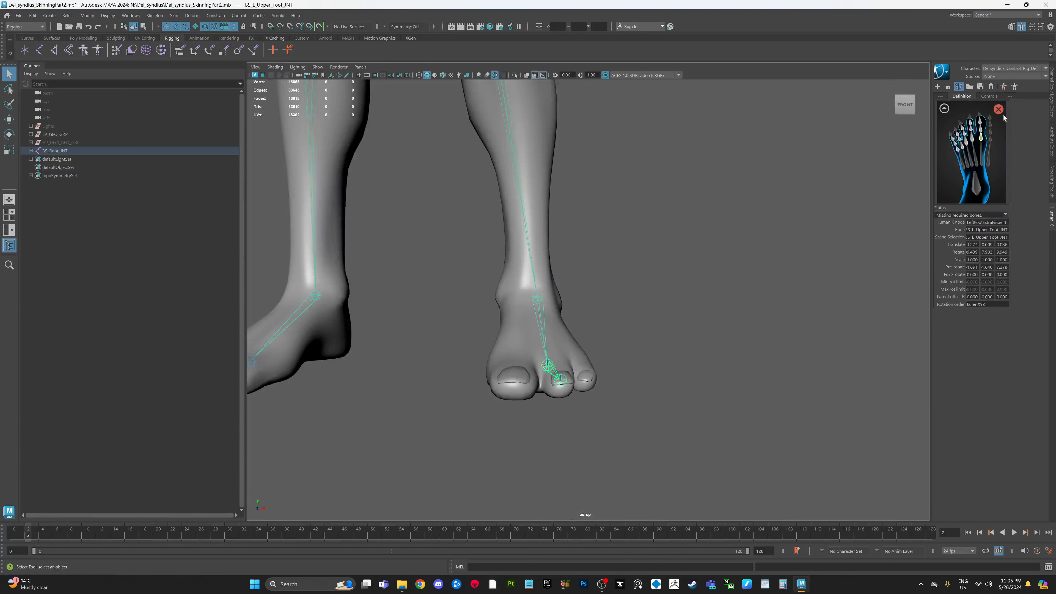
{"action": "mouse_move", "coordinate": [998, 109]}
{"action": "left_click", "coordinate": [999, 112]}
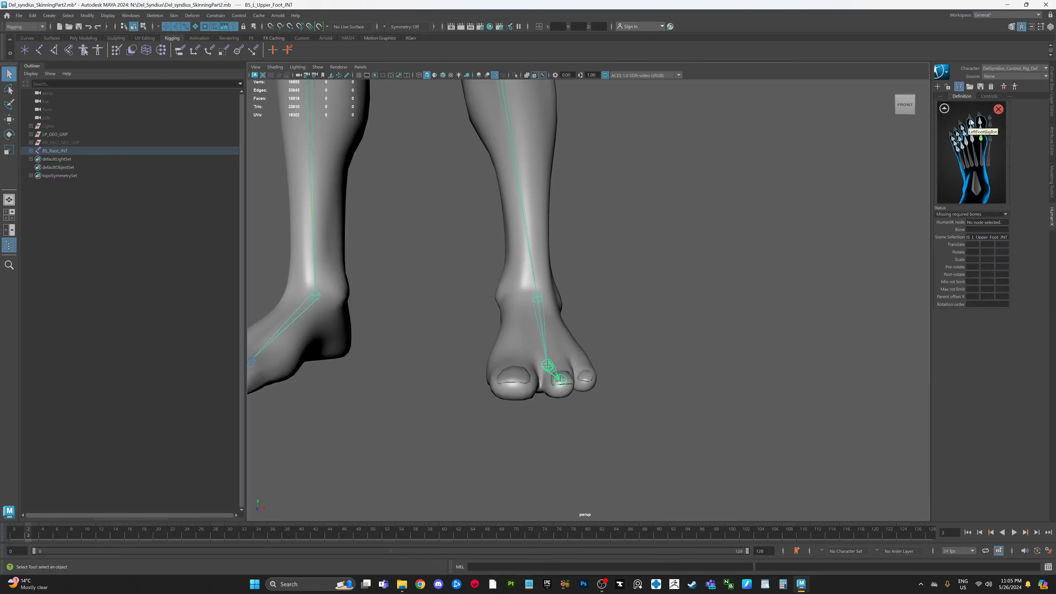
{"action": "left_click", "coordinate": [944, 109]}
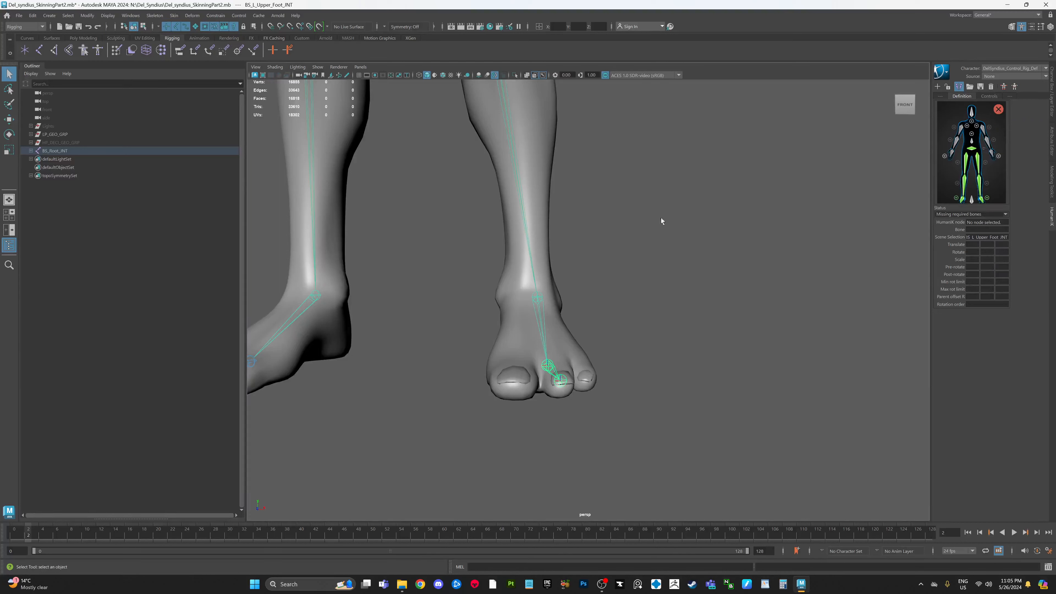
Assign the BS_Spine_A_JNT joint in the lower torso to the Spine node of the character definition.
{"action": "middle_click_drag", "start_coordinate": [661, 217], "coordinate": [658, 330], "text": "alt"}
{"action": "scroll", "coordinate": [659, 329], "scroll_direction": "down", "scroll_amount": 3}
{"action": "middle_click_drag", "start_coordinate": [669, 231], "coordinate": [683, 363], "text": "alt"}
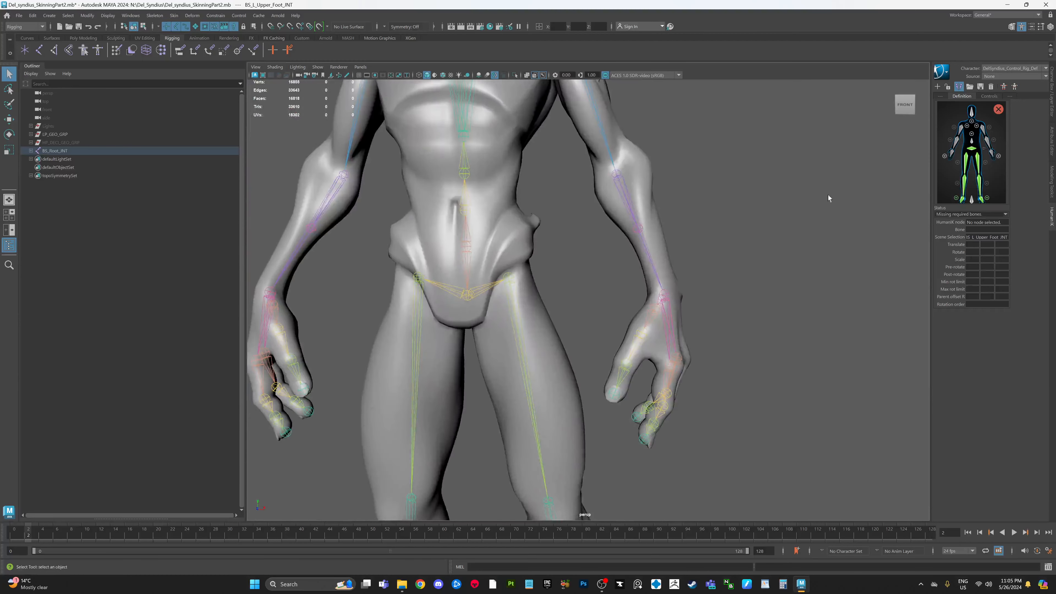
{"action": "middle_click_drag", "start_coordinate": [828, 195], "coordinate": [826, 245], "text": "alt"}
{"action": "left_click", "coordinate": [971, 142]}
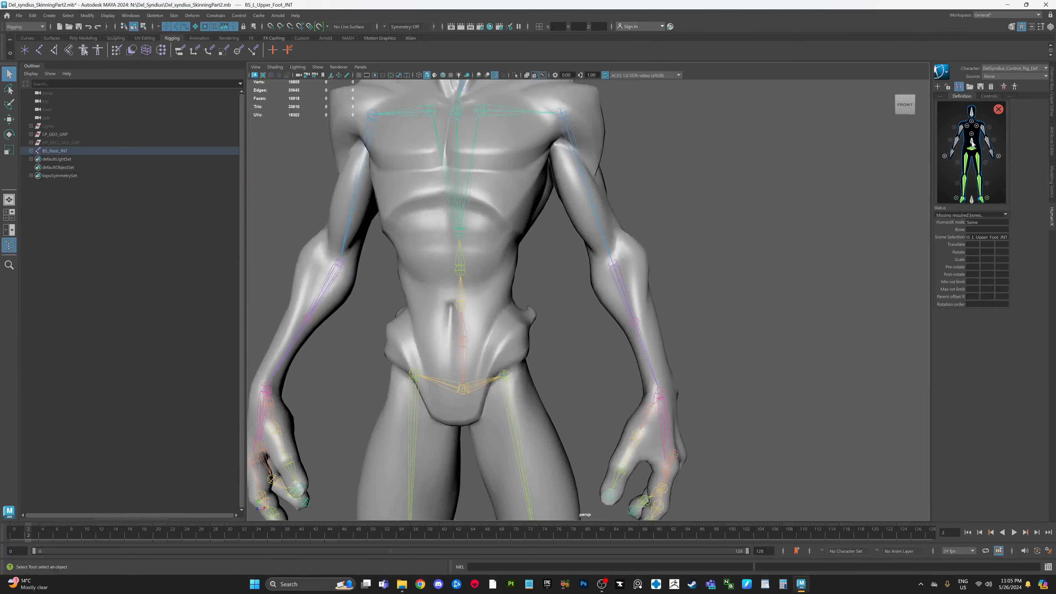
{"action": "left_click", "coordinate": [462, 300]}
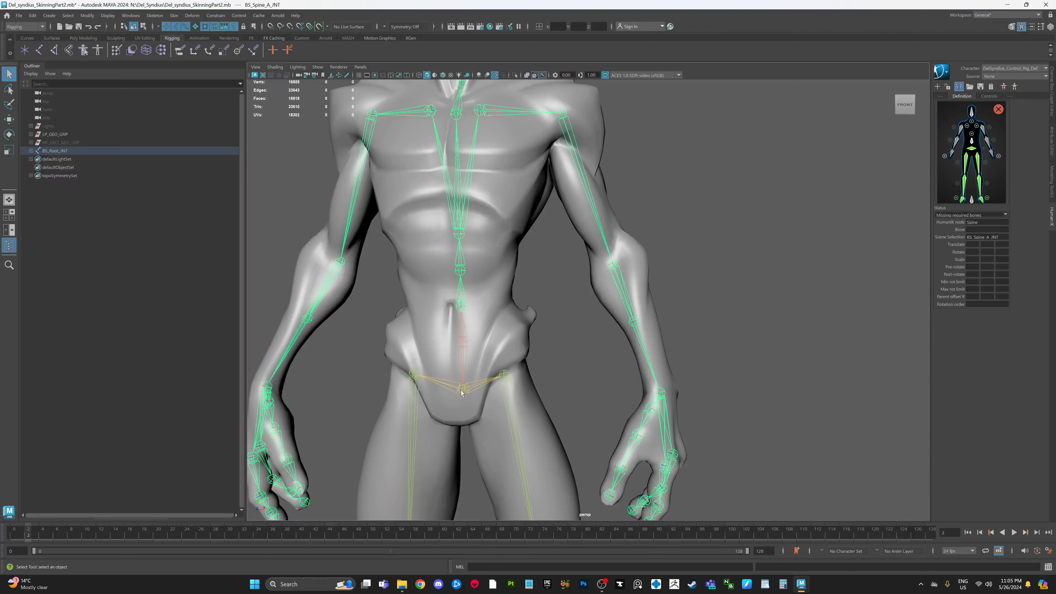
{"action": "right_click", "coordinate": [972, 141]}
{"action": "left_click", "coordinate": [1001, 144]}
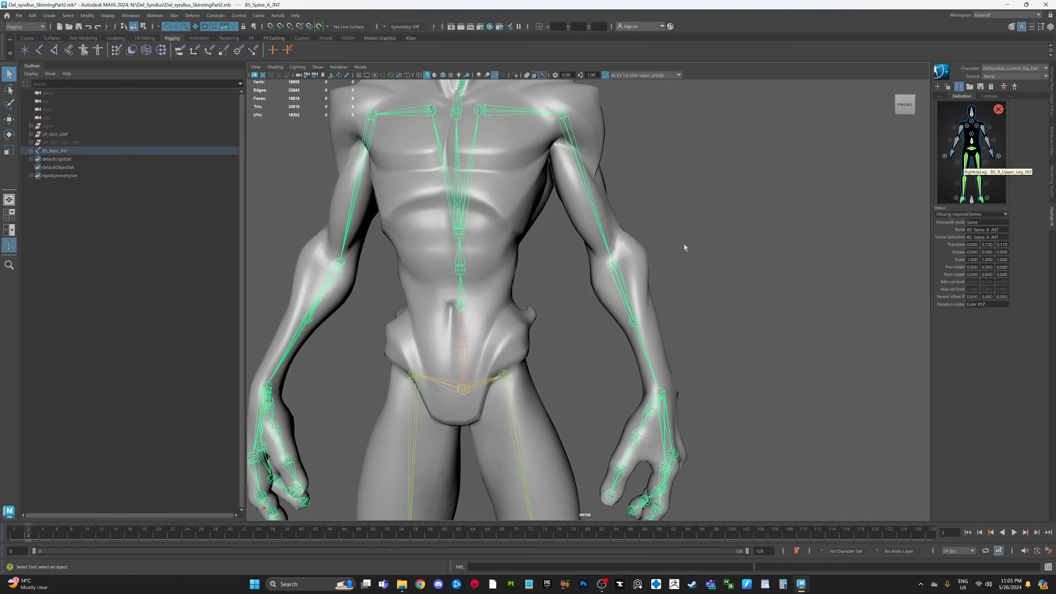
Assign BS_Spine_B_JNT to the Spine1 node and BS_Spine_C_JNT to the Spine2 node in the spine detail view.
{"action": "left_click", "coordinate": [973, 141]}
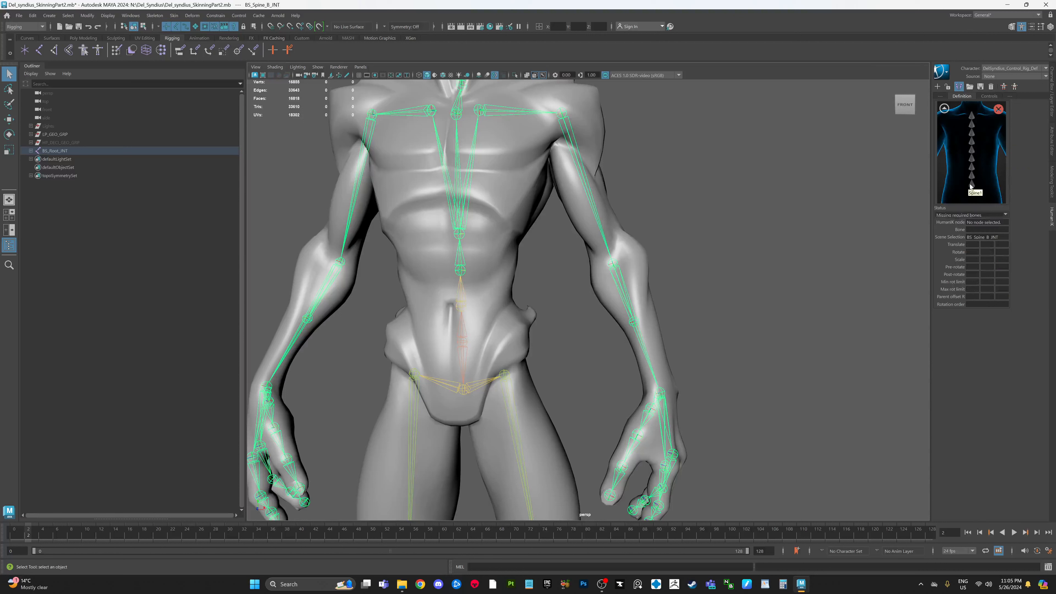
{"action": "right_click", "coordinate": [972, 183]}
{"action": "left_click", "coordinate": [983, 190]}
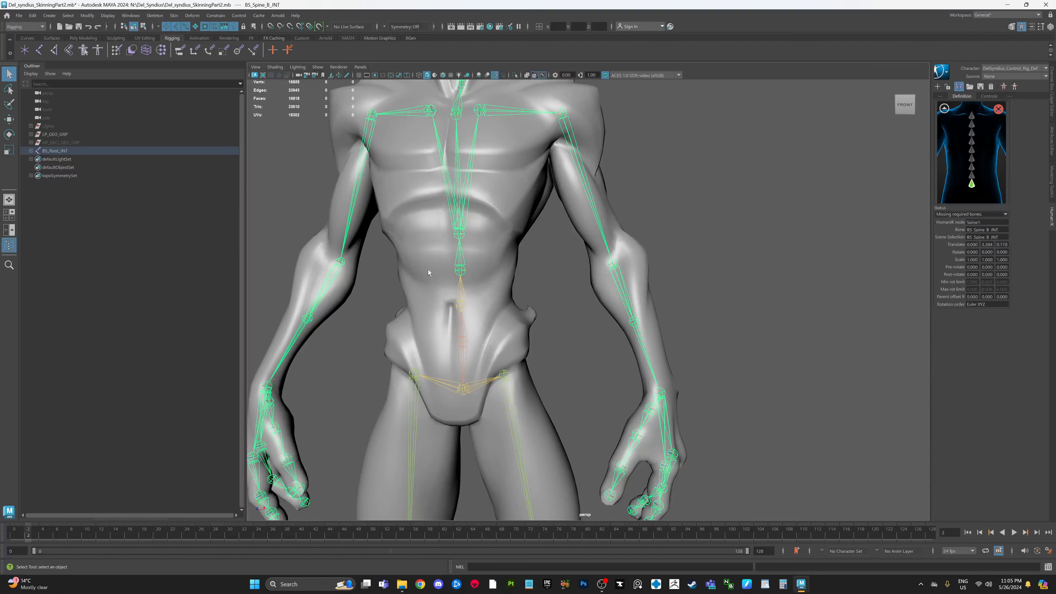
{"action": "left_click", "coordinate": [459, 234]}
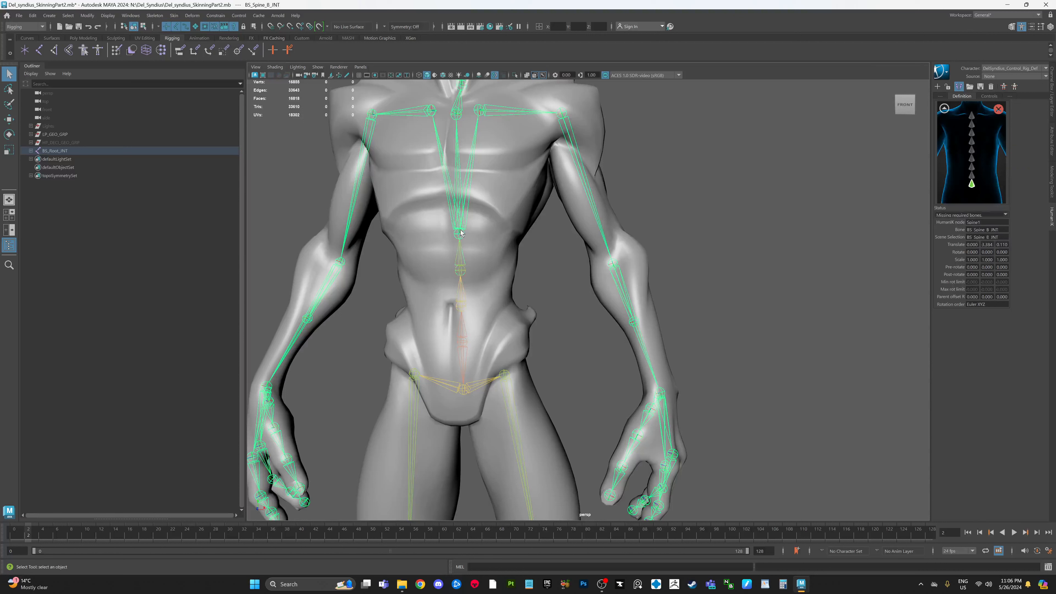
{"action": "right_click", "coordinate": [972, 177]}
{"action": "left_click", "coordinate": [985, 184]}
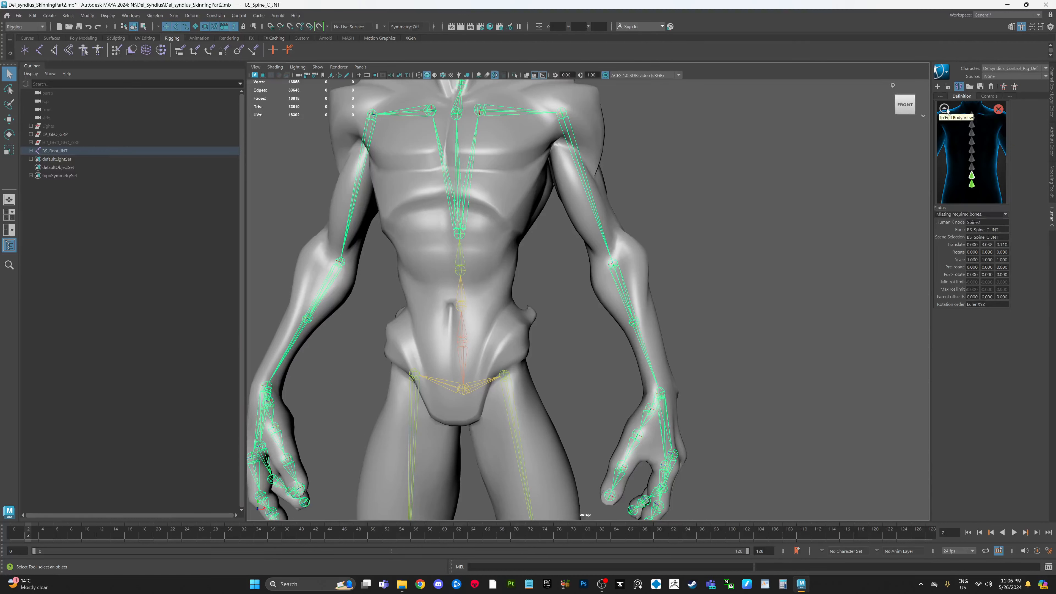
{"action": "left_click", "coordinate": [944, 108]}
Assign the BS_Neck_A_JNT joint at the neck's base to the Neck node in the neck detail view.
{"action": "middle_click_drag", "start_coordinate": [810, 151], "coordinate": [737, 285], "text": "alt"}
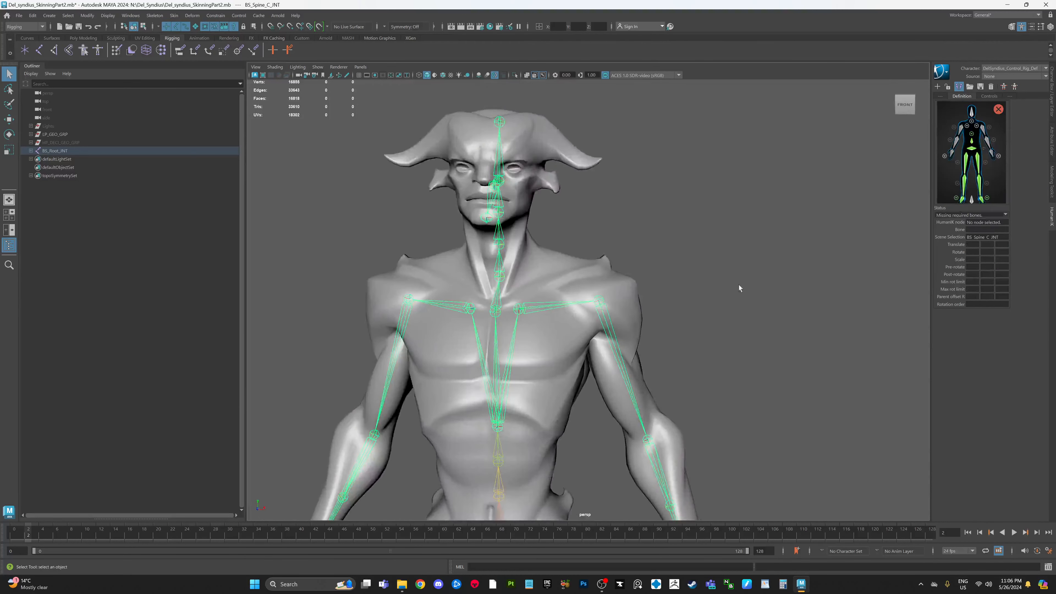
{"action": "scroll", "coordinate": [737, 285], "scroll_direction": "up", "scroll_amount": 4}
{"action": "middle_click_drag", "start_coordinate": [450, 308], "coordinate": [506, 360], "text": "alt"}
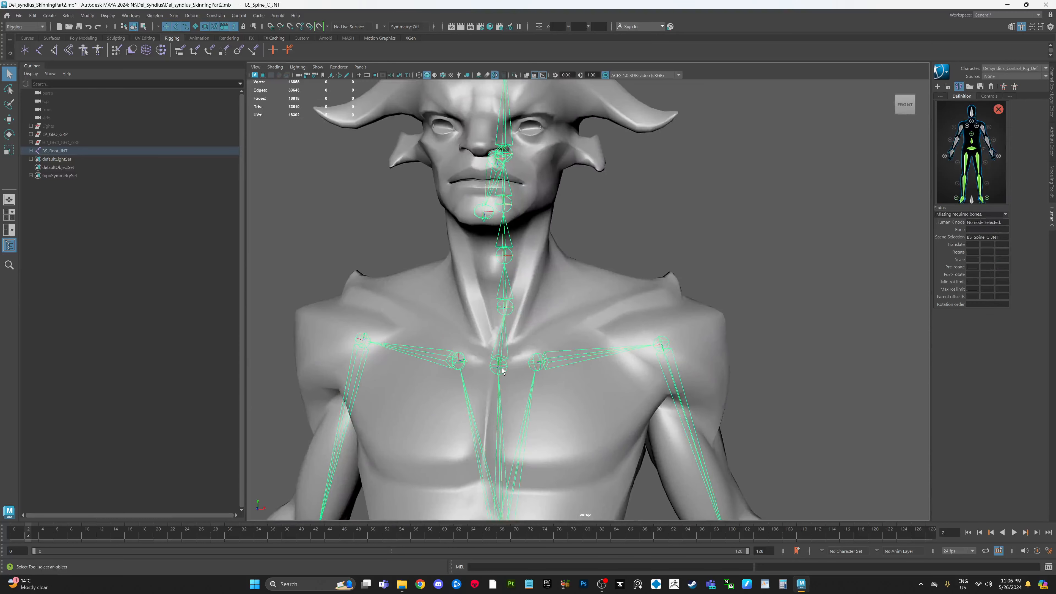
{"action": "left_click", "coordinate": [501, 369]}
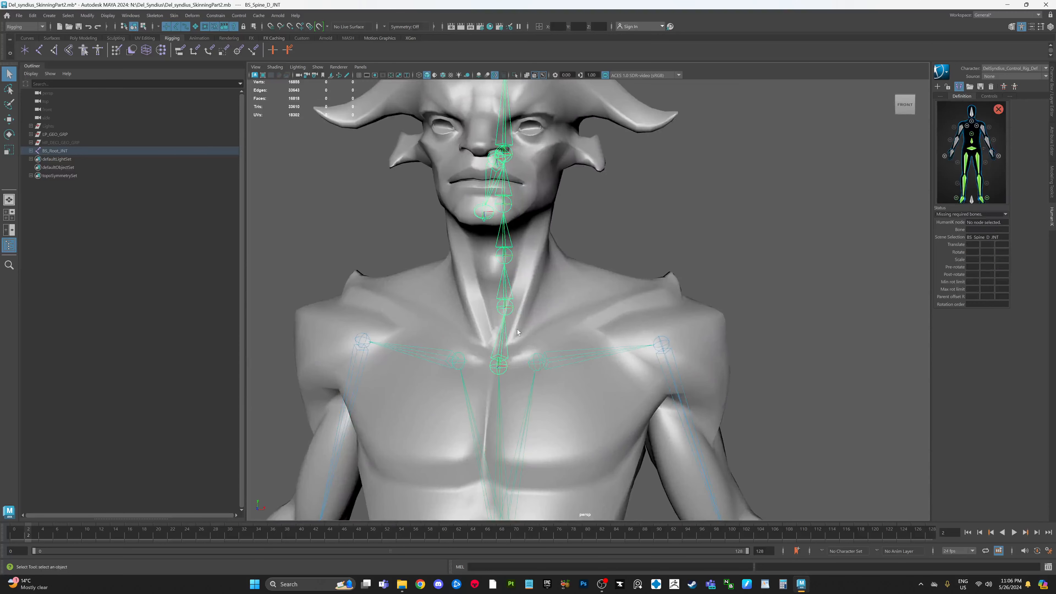
{"action": "middle_click_drag", "start_coordinate": [517, 331], "coordinate": [513, 276], "text": "alt"}
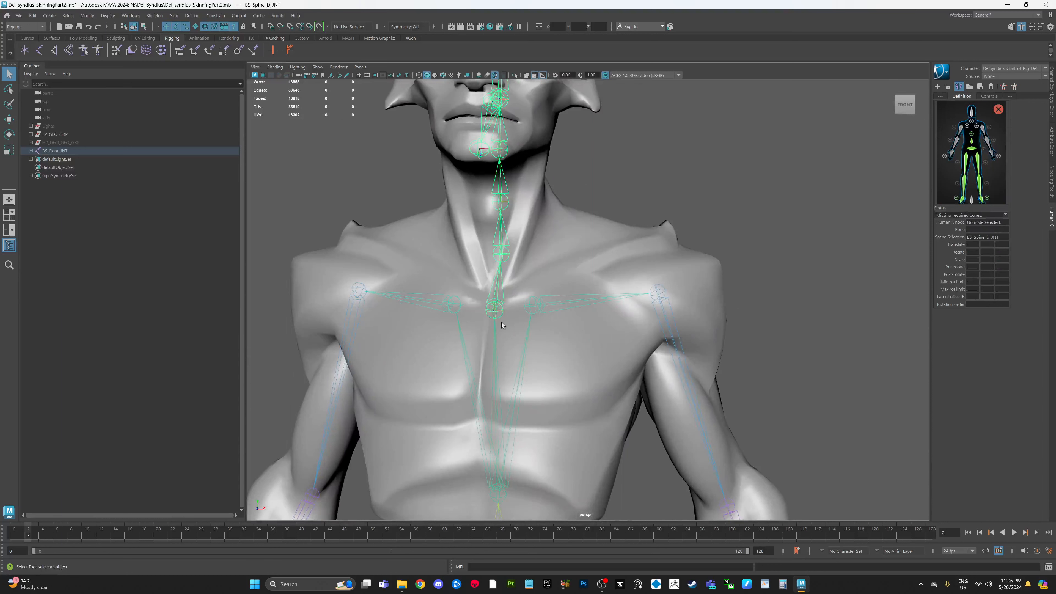
{"action": "middle_click_drag", "start_coordinate": [505, 313], "coordinate": [511, 306], "text": "alt"}
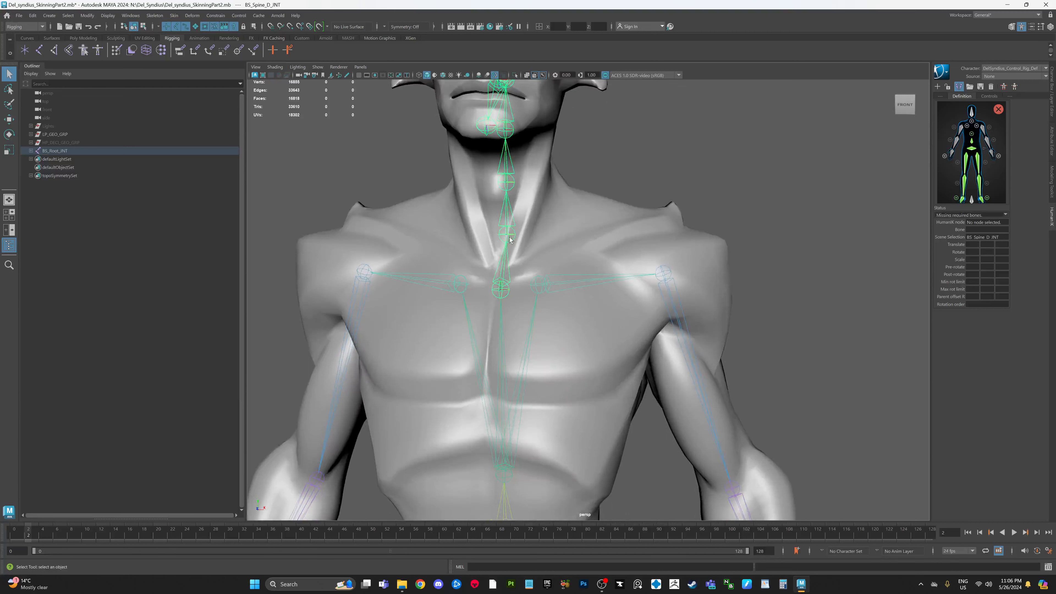
{"action": "middle_click_drag", "start_coordinate": [512, 233], "coordinate": [516, 244], "text": "alt"}
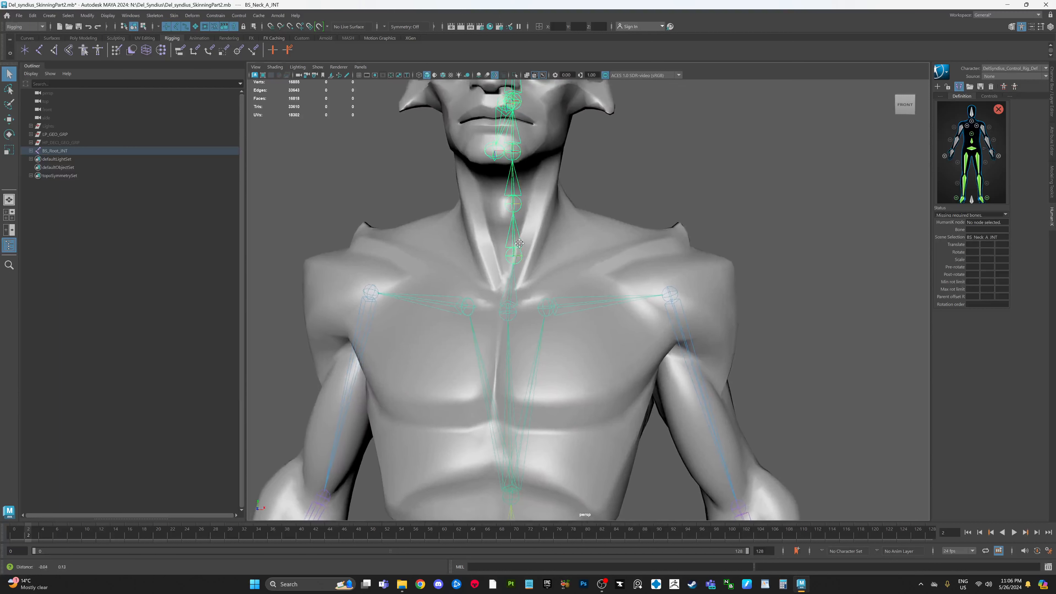
{"action": "middle_click_drag", "start_coordinate": [659, 183], "coordinate": [657, 190], "text": "alt"}
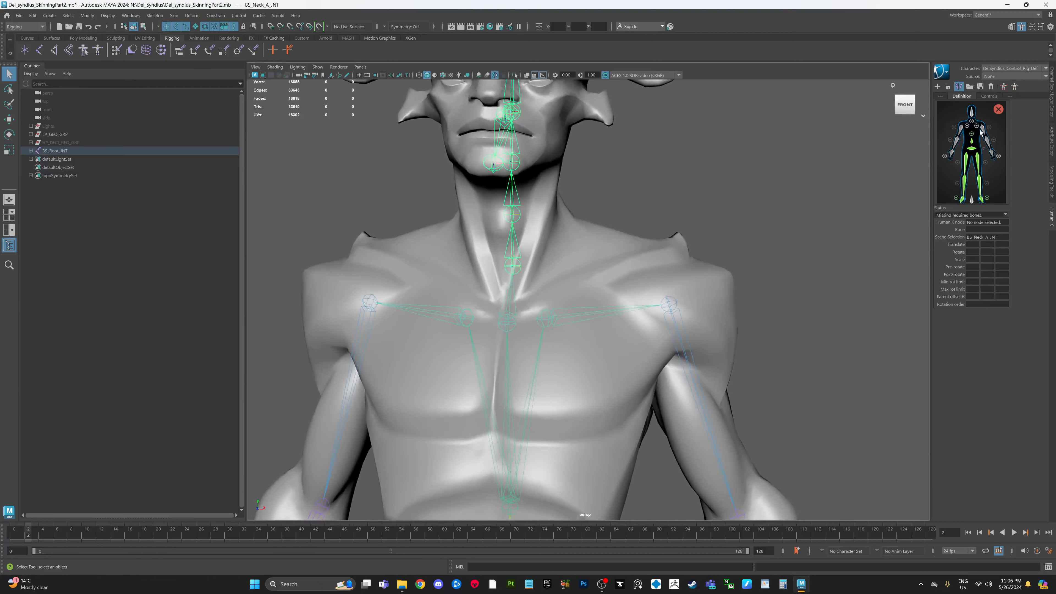
{"action": "left_click", "coordinate": [972, 121]}
{"action": "right_click", "coordinate": [973, 195]}
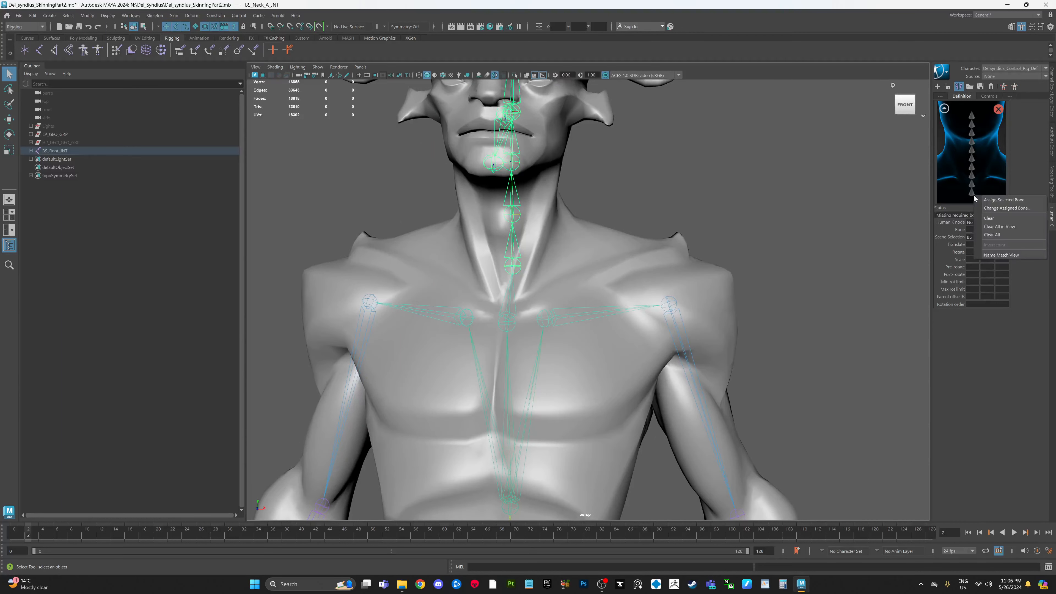
{"action": "left_click", "coordinate": [1003, 200]}
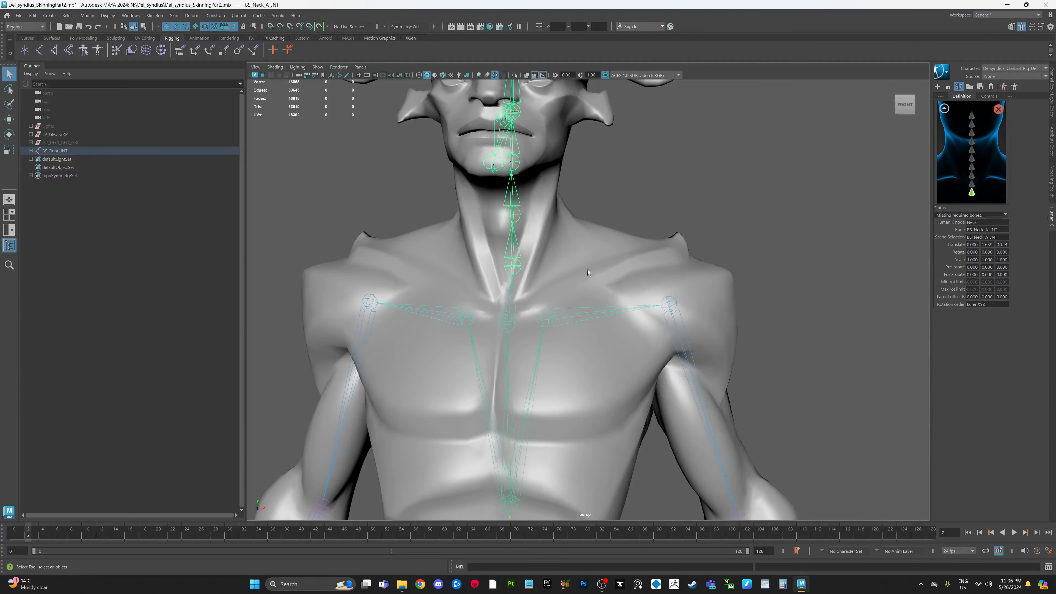
Assign BS_Neck_B_JNT to the Neck1 node and BS_Neck_C_JNT to the Neck2 node of the character definition.
{"action": "left_click", "coordinate": [510, 212]}
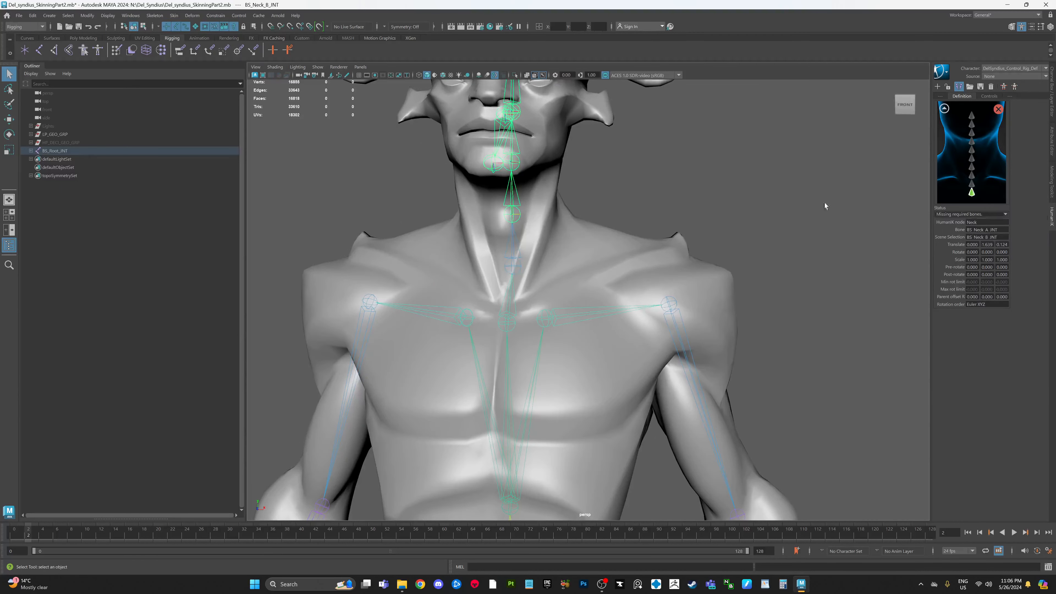
{"action": "right_click", "coordinate": [975, 191]}
{"action": "left_click", "coordinate": [998, 190]}
{"action": "scroll", "coordinate": [730, 259], "scroll_direction": "down", "scroll_amount": 3}
{"action": "left_click_drag", "start_coordinate": [730, 259], "coordinate": [518, 244], "text": "alt"}
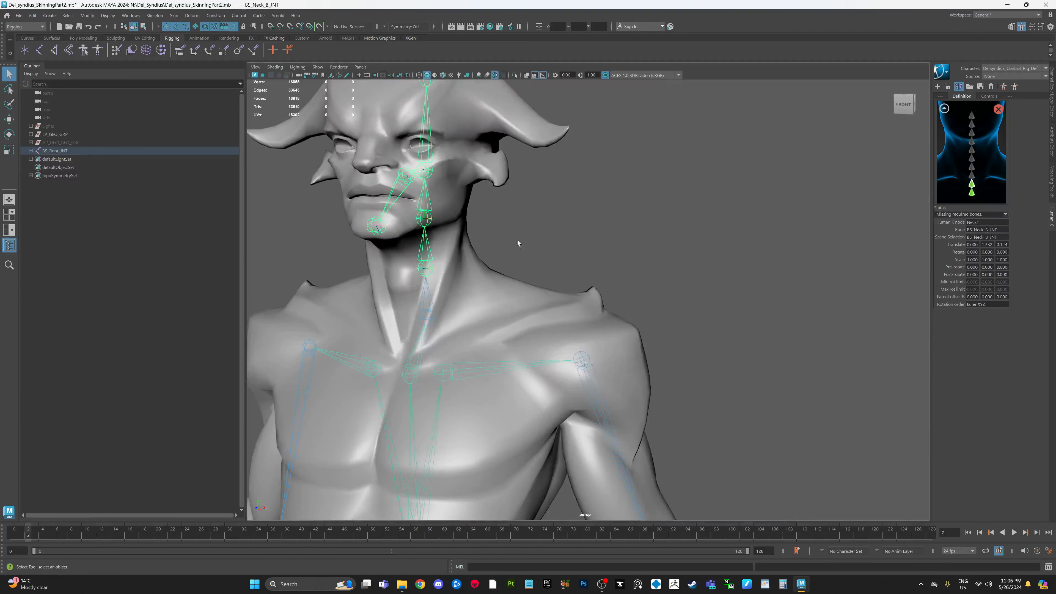
{"action": "left_click", "coordinate": [425, 267]}
{"action": "left_click", "coordinate": [972, 175]}
{"action": "right_click", "coordinate": [974, 176]}
{"action": "left_click", "coordinate": [998, 180]}
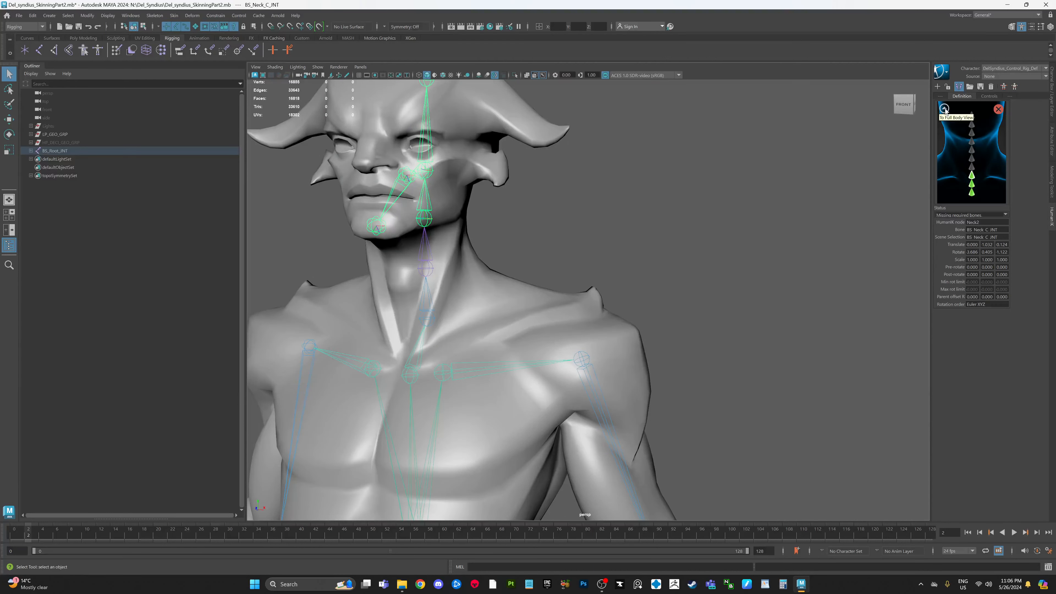
{"action": "left_click", "coordinate": [999, 110]}
Assign the BS_Head_A_JNT joint to the Head node in the full-body definition.
{"action": "left_click_drag", "start_coordinate": [667, 232], "coordinate": [648, 230], "text": "alt"}
{"action": "middle_click_drag", "start_coordinate": [686, 220], "coordinate": [695, 262], "text": "alt"}
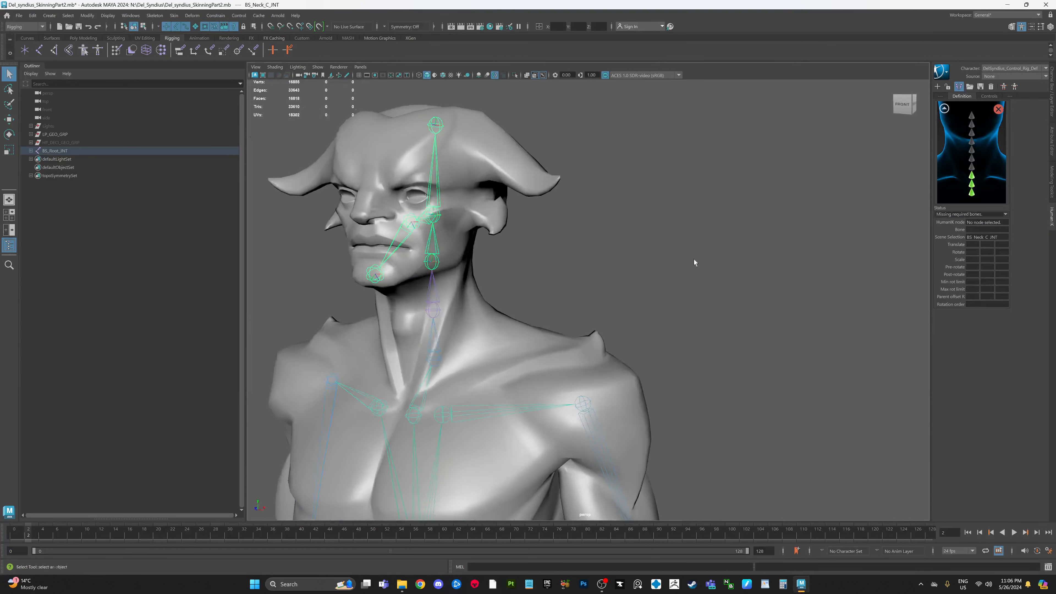
{"action": "left_click", "coordinate": [438, 216]}
{"action": "left_click", "coordinate": [945, 109]}
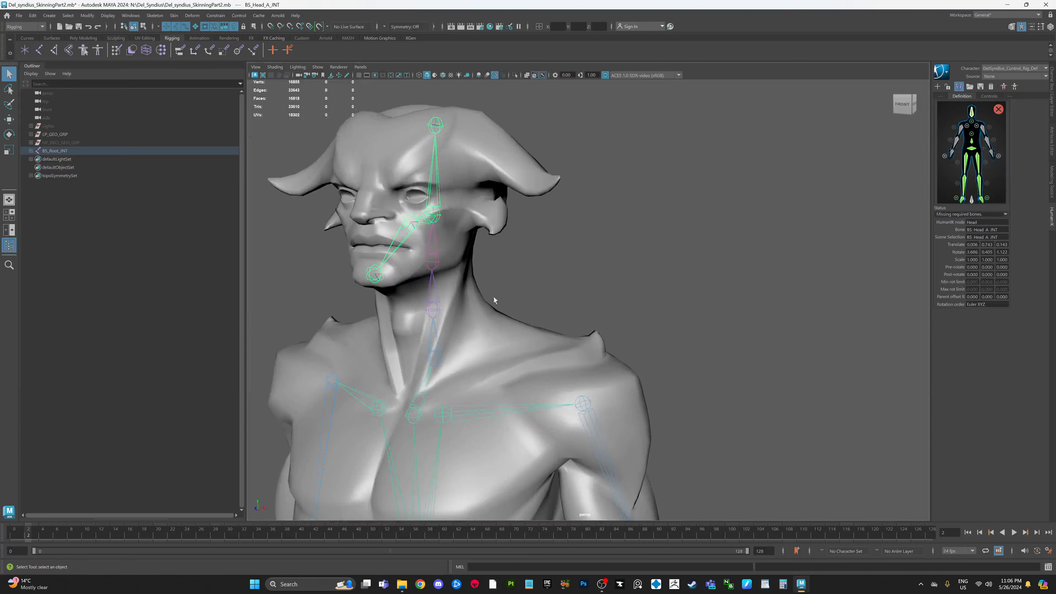
Assign the BS_L_Clavicle_JNT joint to the LeftShoulder node in the left shoulder detail view.
{"action": "middle_click_drag", "start_coordinate": [494, 296], "coordinate": [537, 279], "text": "alt"}
{"action": "left_click", "coordinate": [476, 335]}
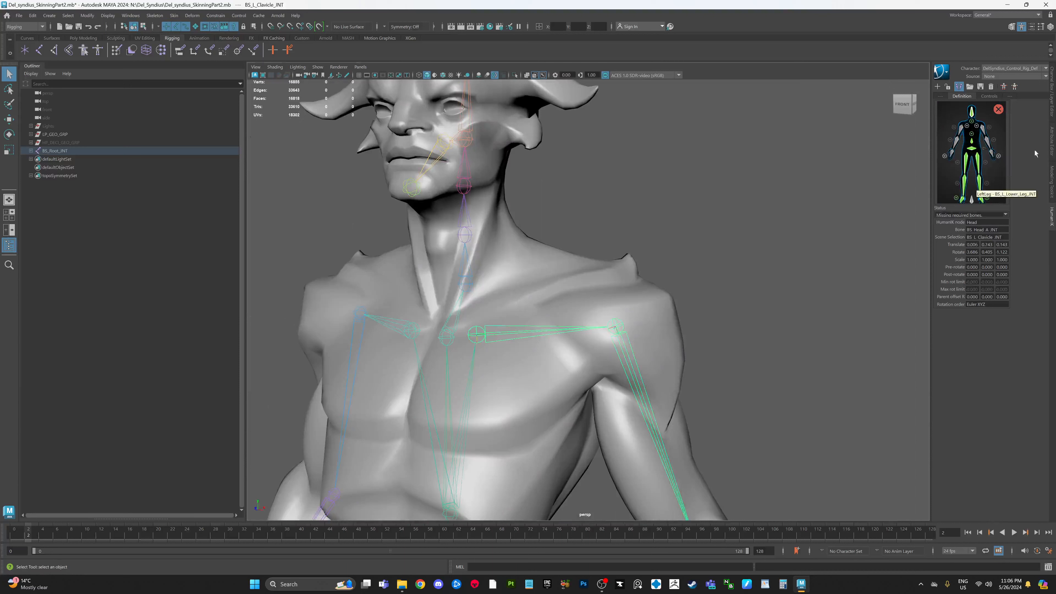
{"action": "left_click", "coordinate": [976, 126]}
{"action": "right_click", "coordinate": [953, 163]}
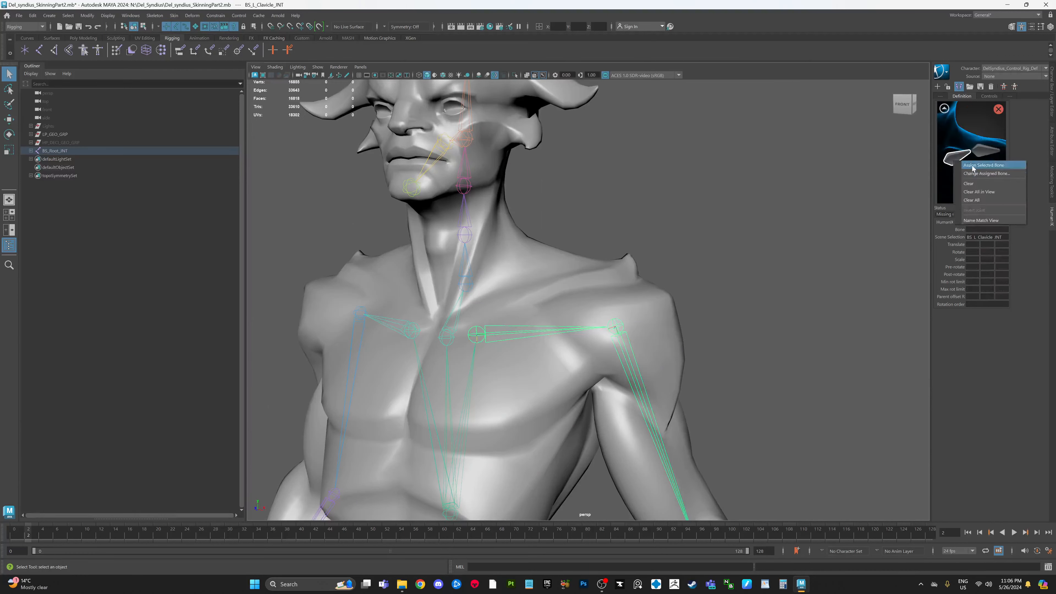
{"action": "left_click", "coordinate": [983, 165]}
Assign the BS_L_Upper_Arm_JNT joint to the LeftArm node in the full-body definition.
{"action": "left_click", "coordinate": [640, 361]}
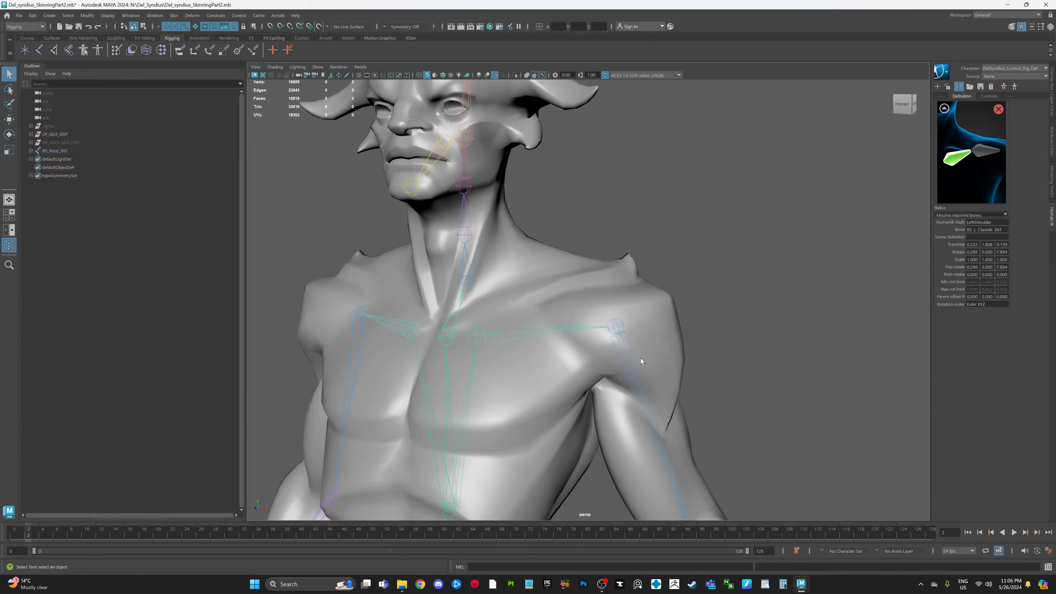
{"action": "left_click", "coordinate": [620, 337]}
{"action": "left_click", "coordinate": [944, 108]}
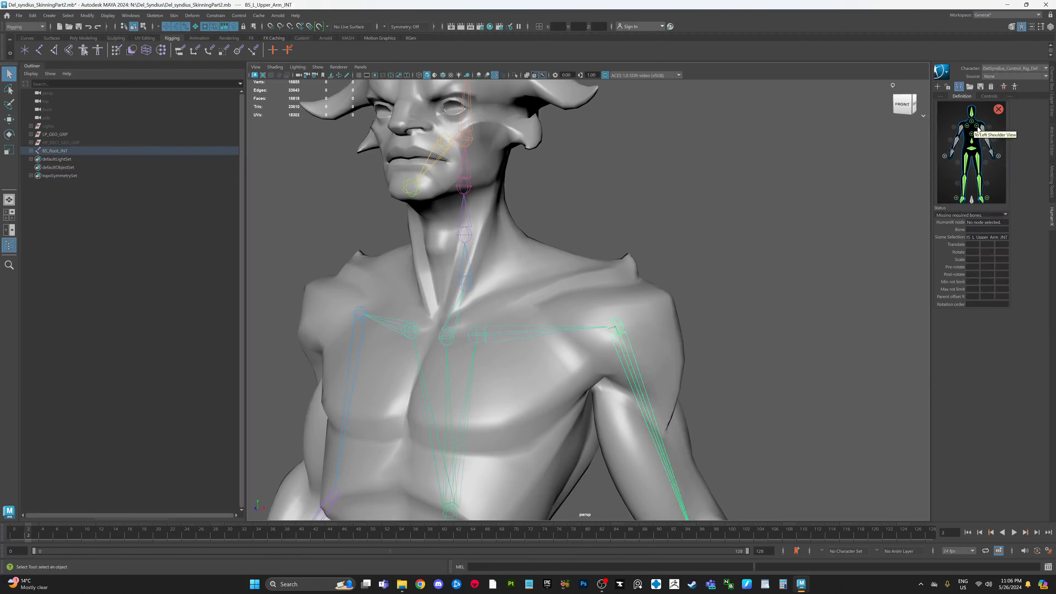
{"action": "right_click", "coordinate": [981, 130]}
{"action": "left_click", "coordinate": [1011, 133]}
Assign the BS_L_Lower_Arm_JNT joint at the elbow to the LeftForeArm node of the character definition.
{"action": "middle_click_drag", "start_coordinate": [757, 412], "coordinate": [721, 197], "text": "alt"}
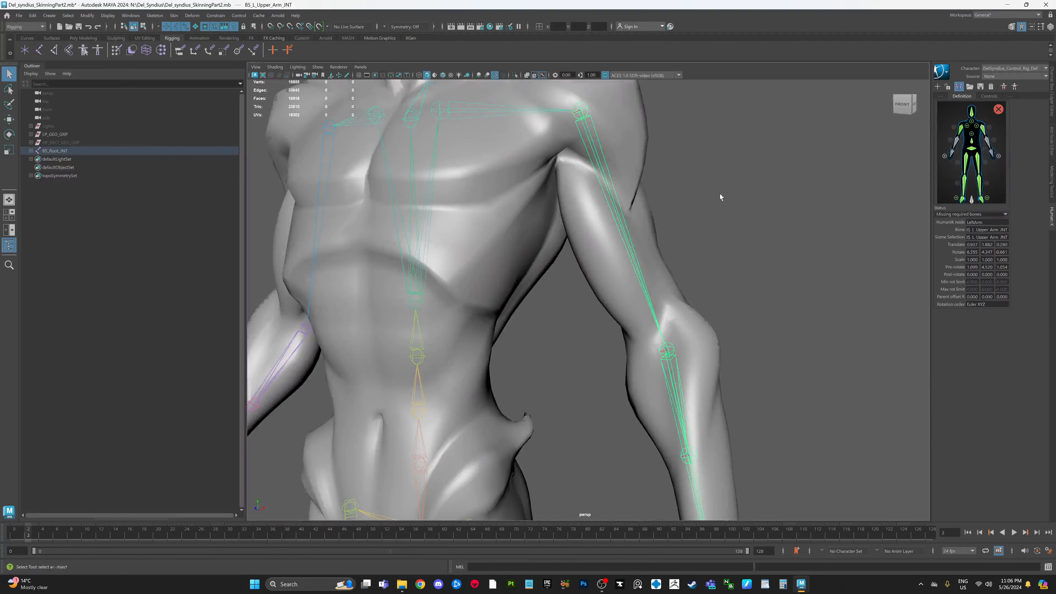
{"action": "left_click", "coordinate": [672, 358]}
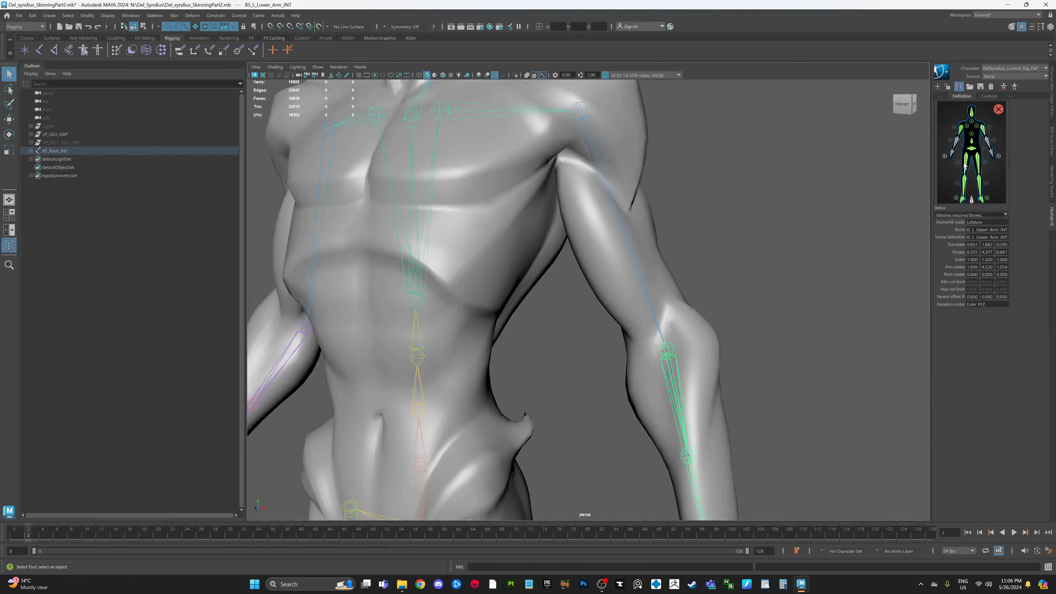
{"action": "right_click", "coordinate": [986, 143]}
{"action": "left_click", "coordinate": [1014, 147]}
Assign the BS_L_Wrist_Arm_JNT joint to the LeftHand node of the character definition.
{"action": "middle_click_drag", "start_coordinate": [838, 368], "coordinate": [757, 116], "text": "alt"}
{"action": "left_click", "coordinate": [622, 297]}
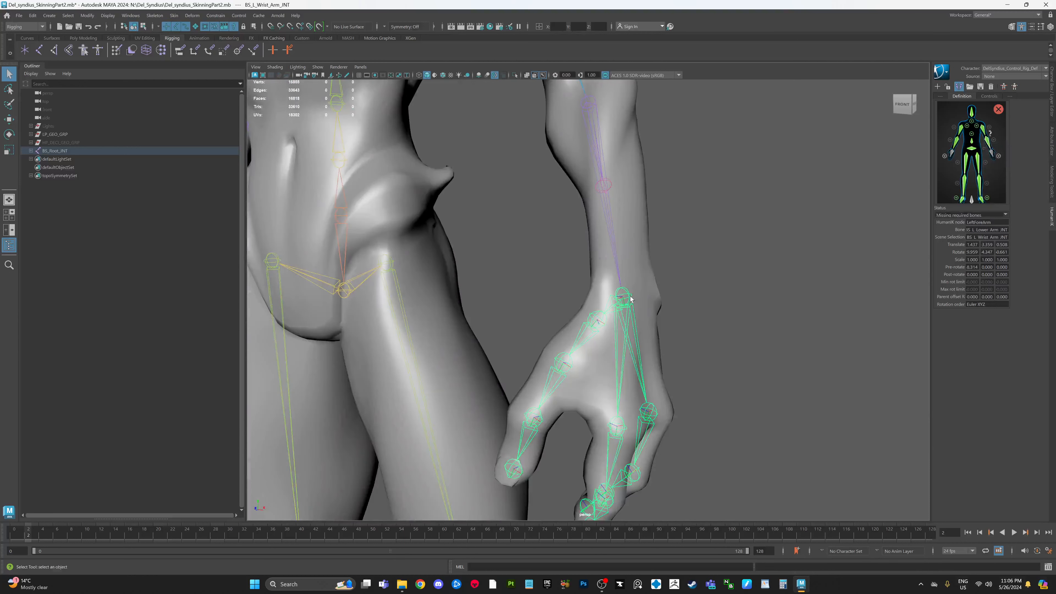
{"action": "left_click", "coordinate": [992, 155]}
{"action": "right_click", "coordinate": [992, 155]}
{"action": "left_click", "coordinate": [1016, 159]}
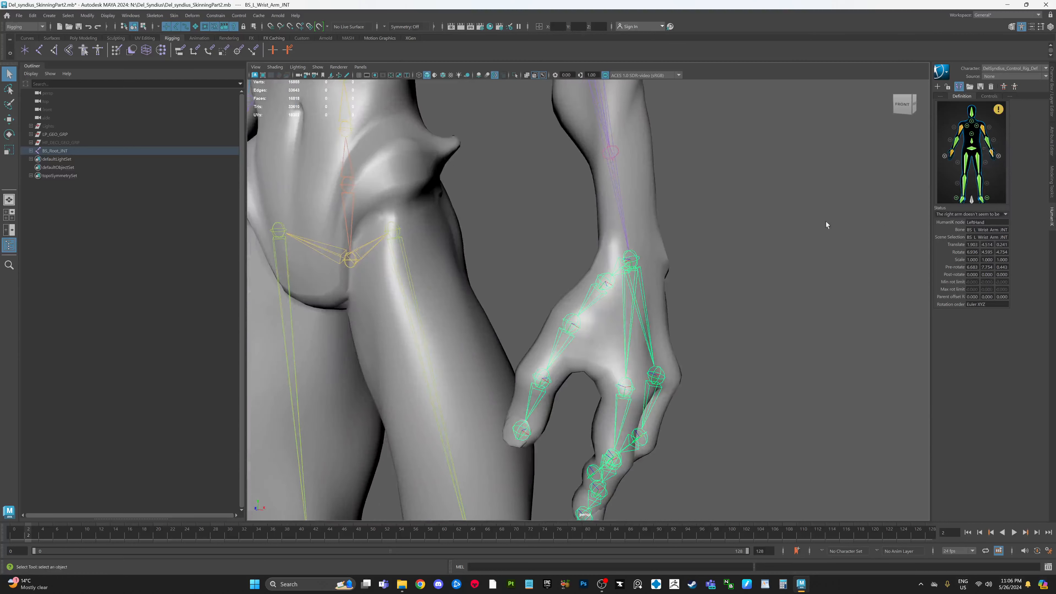
Assign the BS_L_Thumb_A_Hand_JNT joint to the LeftHandThumb1 node in the left hand detail view.
{"action": "middle_click_drag", "start_coordinate": [831, 258], "coordinate": [824, 227], "text": "alt"}
{"action": "left_click", "coordinate": [998, 156]}
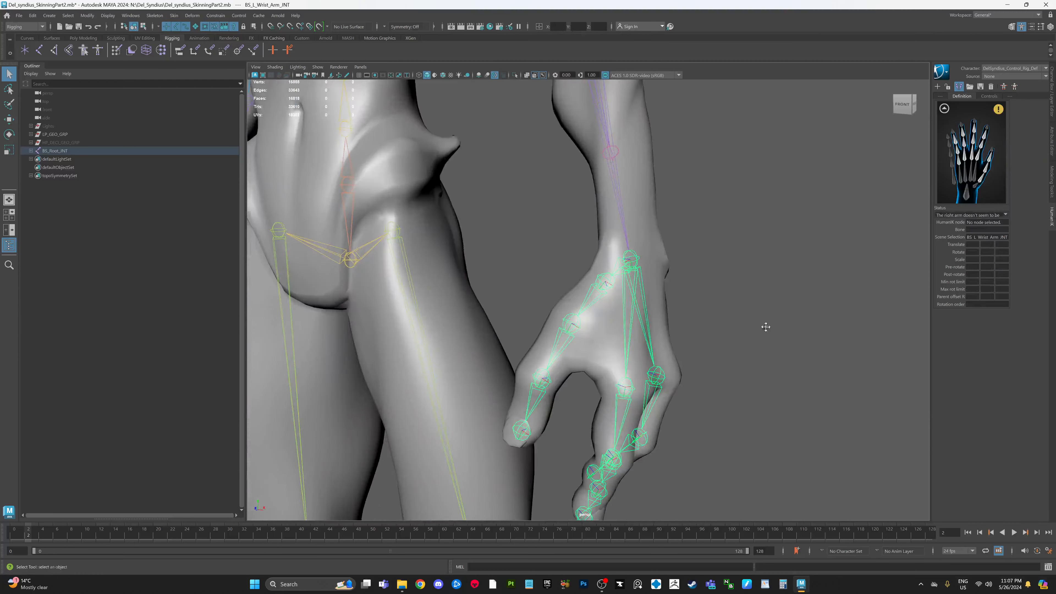
{"action": "middle_click_drag", "start_coordinate": [764, 327], "coordinate": [764, 278], "text": "alt"}
{"action": "left_click_drag", "start_coordinate": [765, 277], "coordinate": [766, 256], "text": "alt"}
{"action": "scroll", "coordinate": [773, 263], "scroll_direction": "up", "scroll_amount": 2}
{"action": "middle_click_drag", "start_coordinate": [766, 256], "coordinate": [761, 214], "text": "alt"}
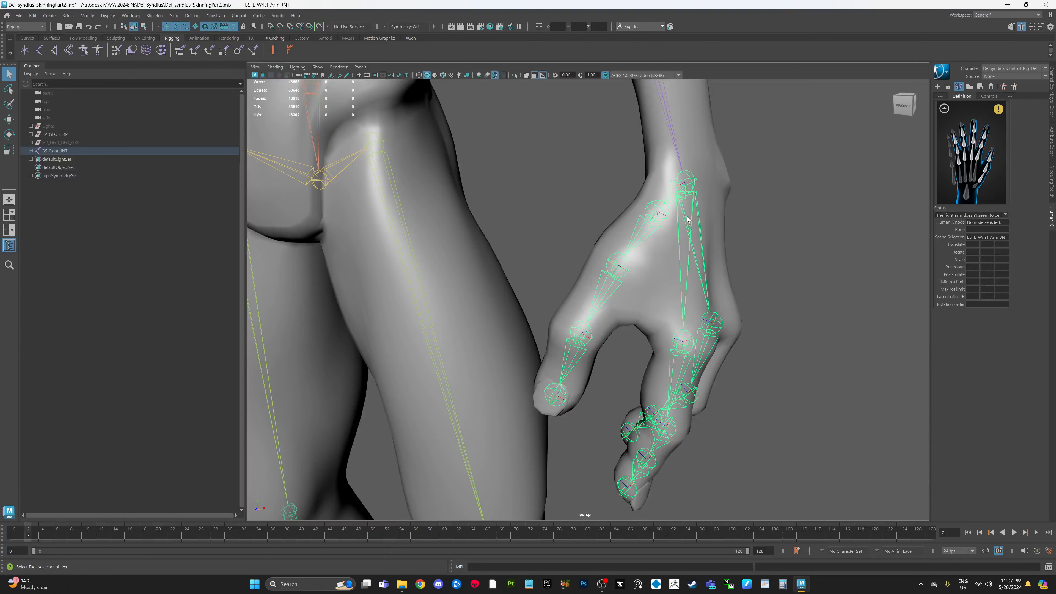
{"action": "left_click", "coordinate": [667, 213]}
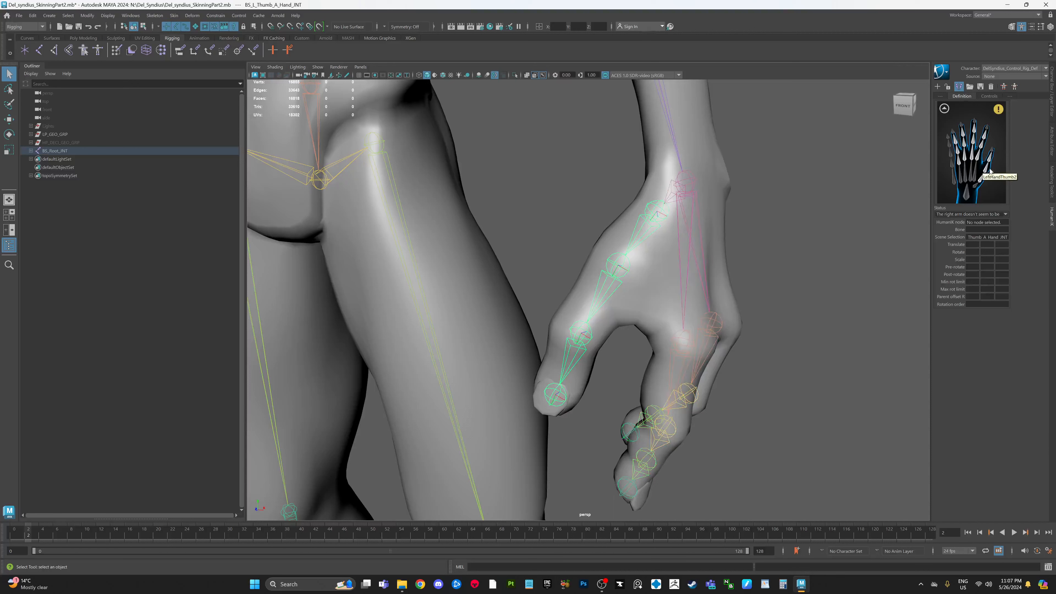
{"action": "right_click", "coordinate": [981, 183]}
{"action": "left_click", "coordinate": [1010, 185]}
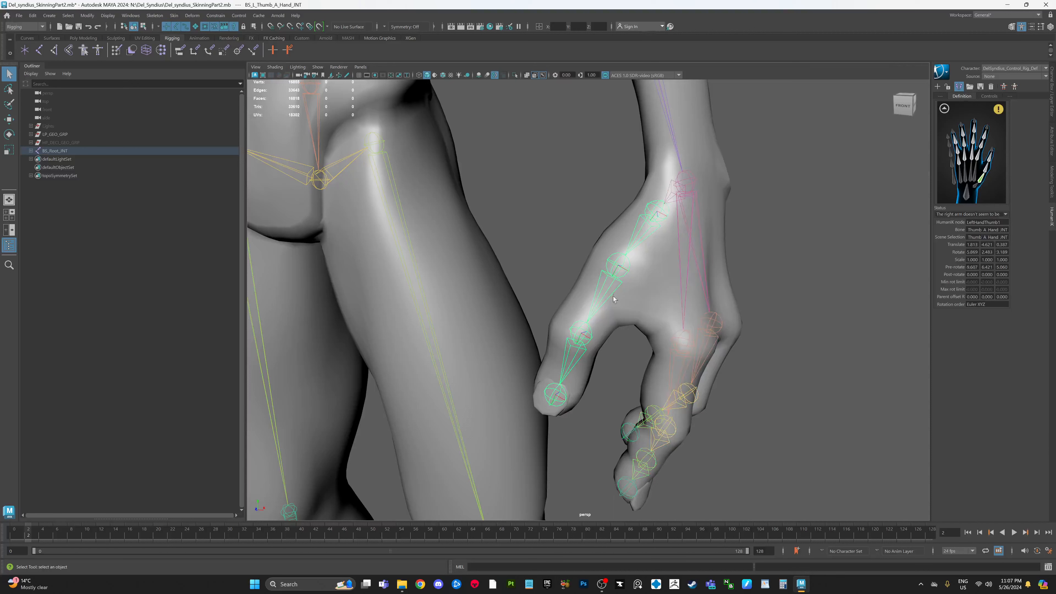
Assign the left thumb's second joint to the LeftHandThumb2 node and BS_L_Thumb_C_Hand_JNT to the LeftHandThumb3 node.
{"action": "left_click", "coordinate": [617, 283]}
{"action": "right_click", "coordinate": [987, 171]}
{"action": "left_click", "coordinate": [1006, 184]}
{"action": "left_click", "coordinate": [590, 341]}
{"action": "right_click", "coordinate": [991, 161]}
{"action": "left_click", "coordinate": [997, 166]}
Assign the BS_L_Pointer_A_Hand_JNT joint to the LeftHandIndex1 node of the character definition.
{"action": "middle_click_drag", "start_coordinate": [734, 357], "coordinate": [732, 337], "text": "alt"}
{"action": "left_click_drag", "start_coordinate": [748, 296], "coordinate": [736, 292], "text": "alt"}
{"action": "middle_click_drag", "start_coordinate": [669, 292], "coordinate": [697, 260], "text": "alt"}
{"action": "left_click_drag", "start_coordinate": [697, 259], "coordinate": [648, 251], "text": "alt"}
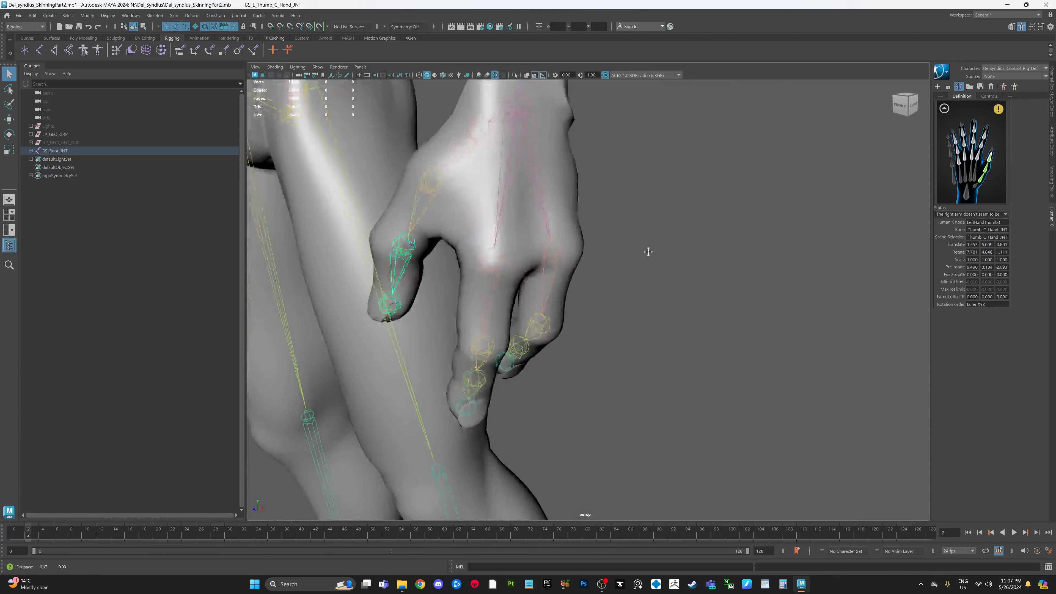
{"action": "middle_click_drag", "start_coordinate": [648, 250], "coordinate": [683, 255], "text": "alt"}
{"action": "left_click", "coordinate": [639, 257]}
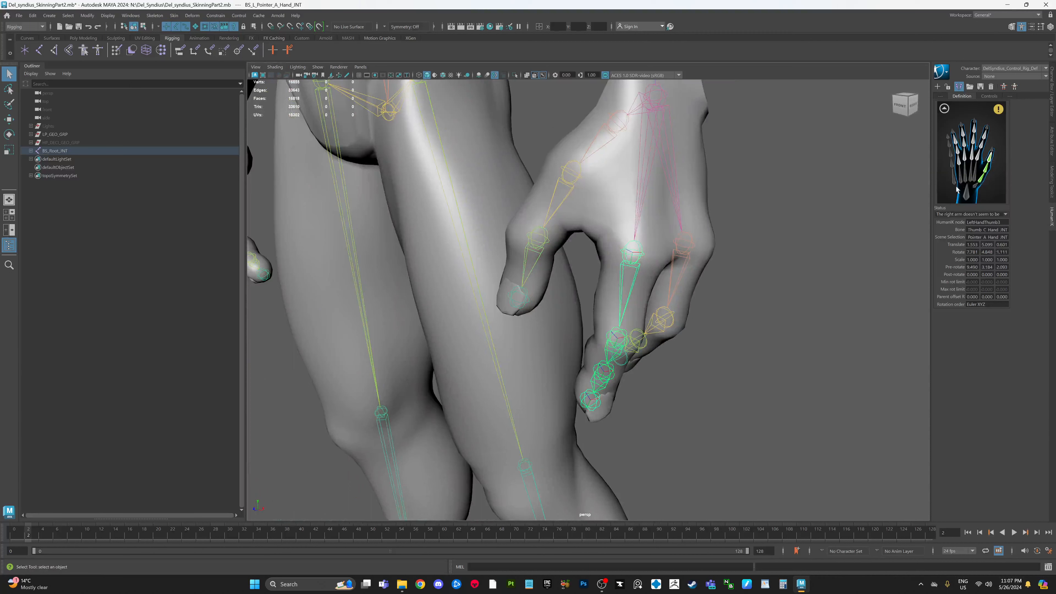
{"action": "right_click", "coordinate": [985, 159]}
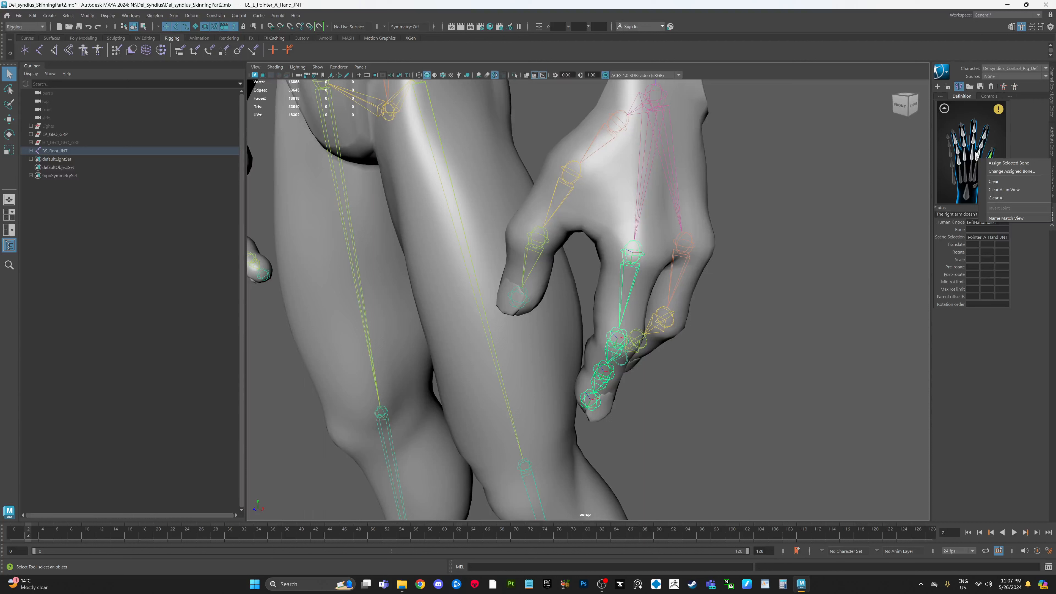
{"action": "left_click", "coordinate": [1010, 155]}
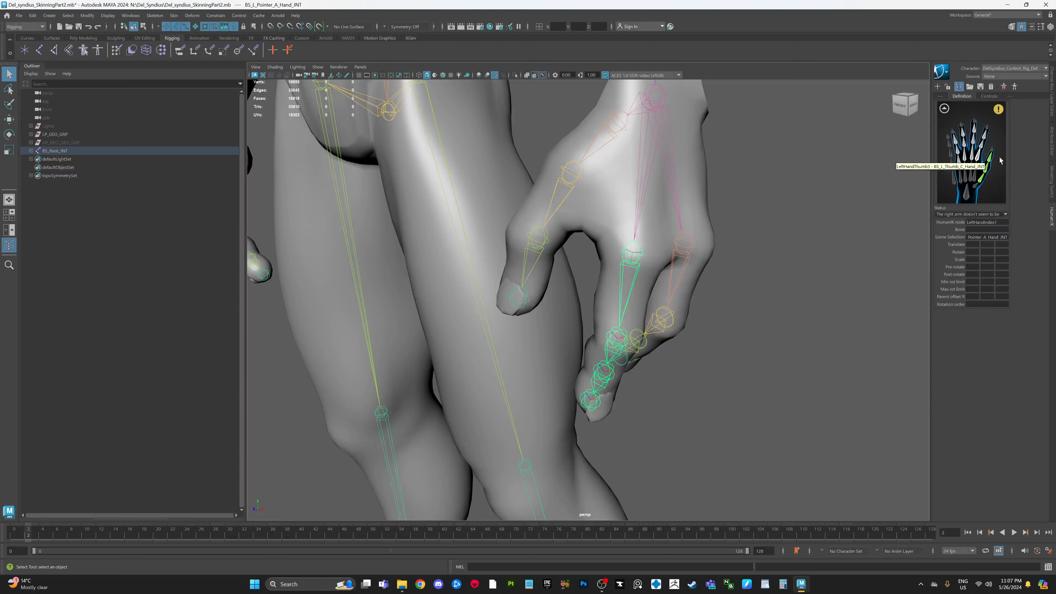
{"action": "right_click", "coordinate": [987, 162]}
{"action": "left_click", "coordinate": [988, 164]}
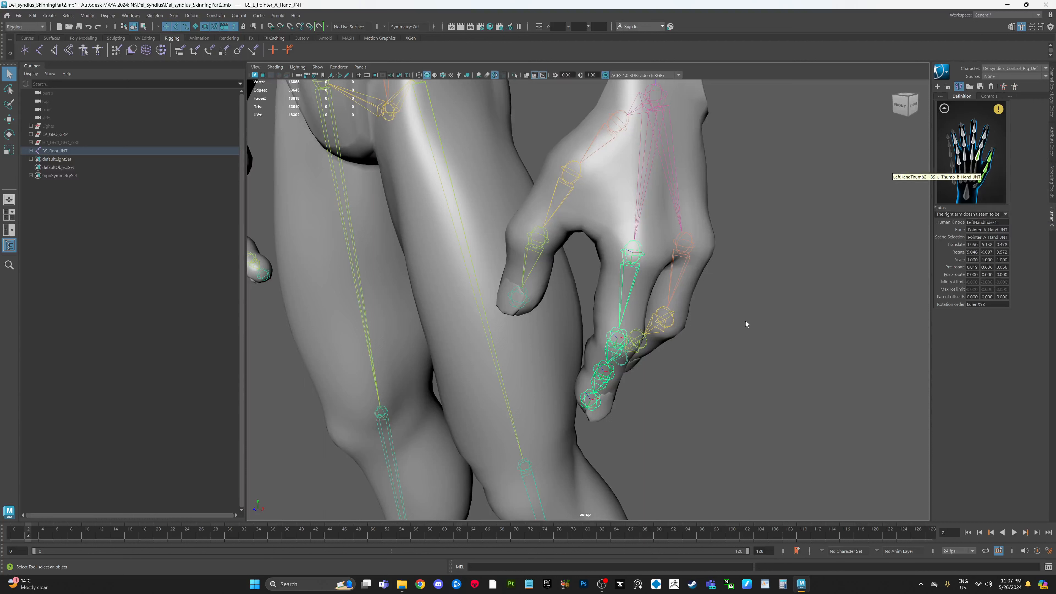
Assign BS_L_Pointer_B_Hand_JNT to the LeftHandIndex2 node and BS_L_Pointer_C_Hand_JNT to the LeftHandIndex3 node.
{"action": "left_click_drag", "start_coordinate": [646, 354], "coordinate": [654, 337], "text": "alt"}
{"action": "left_click", "coordinate": [820, 183]}
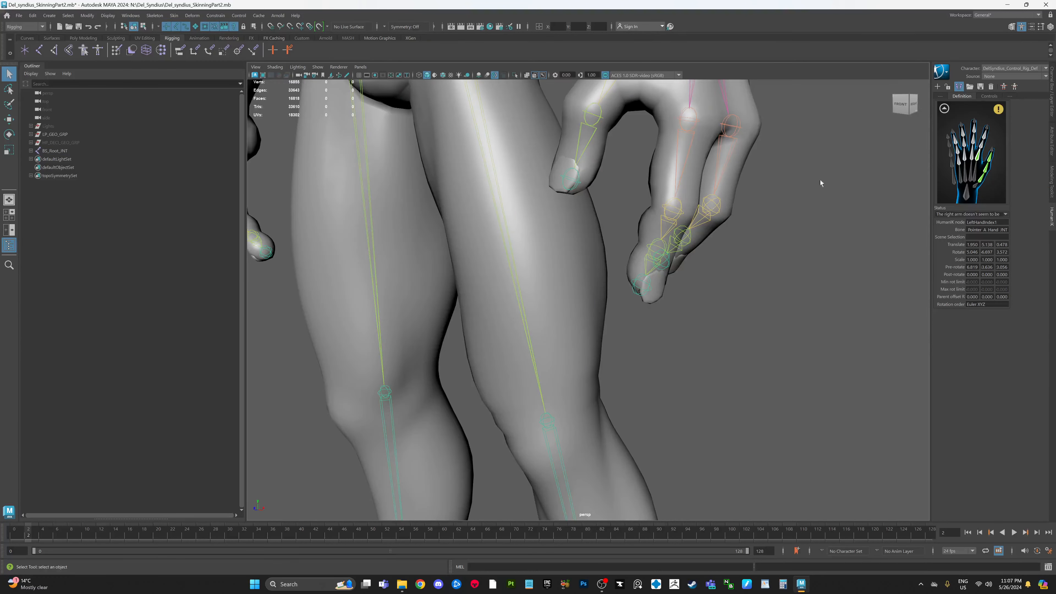
{"action": "left_click", "coordinate": [677, 213]}
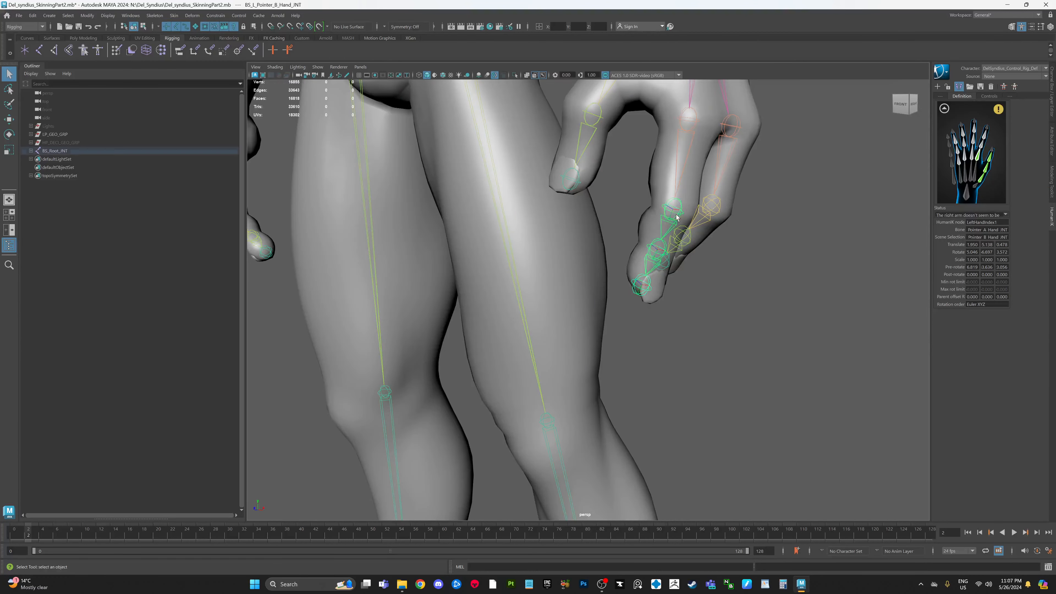
{"action": "right_click", "coordinate": [980, 146]}
{"action": "left_click", "coordinate": [991, 151]}
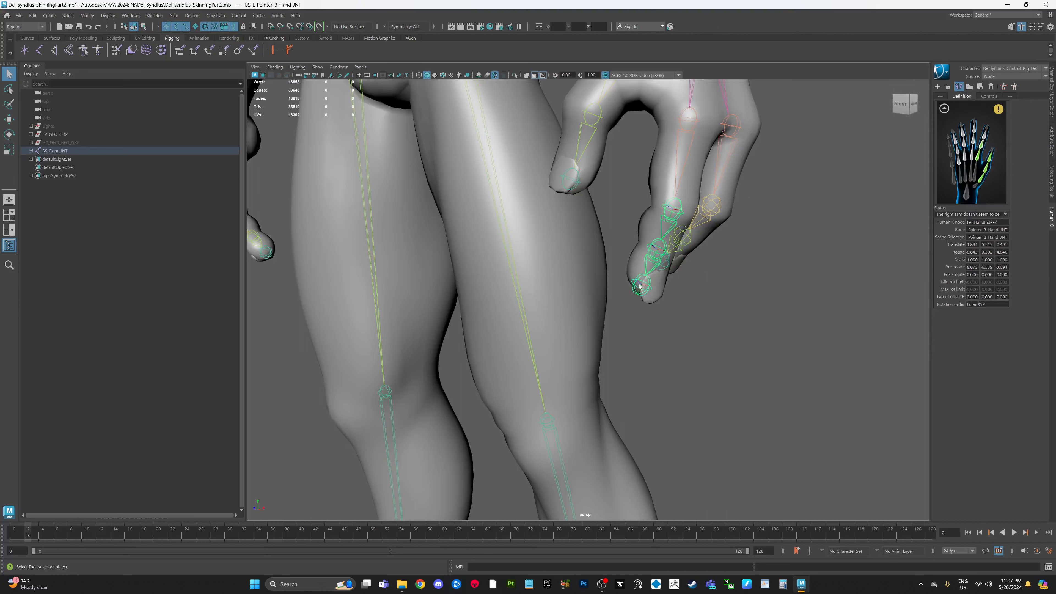
{"action": "left_click", "coordinate": [655, 266]}
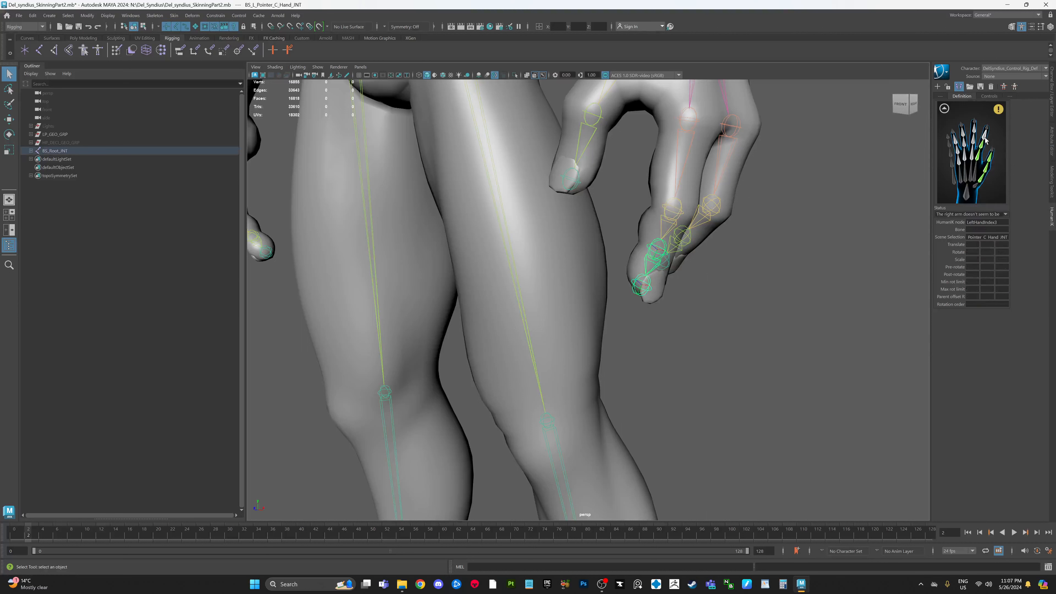
{"action": "right_click", "coordinate": [995, 145]}
{"action": "left_click", "coordinate": [1013, 143]}
Assign the BS_L_Pinky_A_Hand_JNT joint to the LeftHandMiddle1 node of the character definition.
{"action": "left_click_drag", "start_coordinate": [706, 158], "coordinate": [640, 149], "text": "alt"}
{"action": "left_click", "coordinate": [658, 141]}
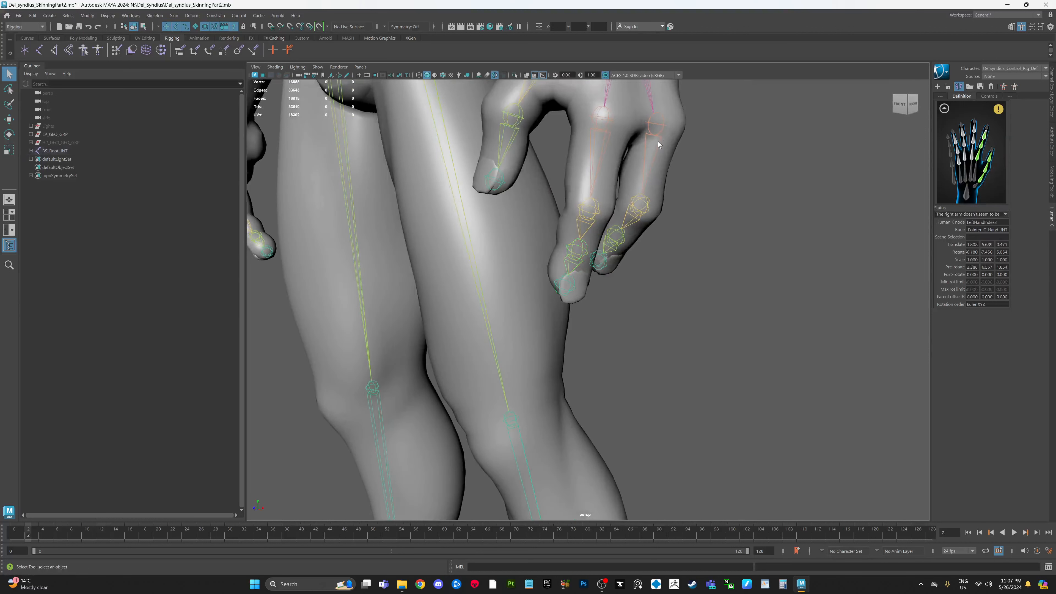
{"action": "left_click", "coordinate": [656, 124]}
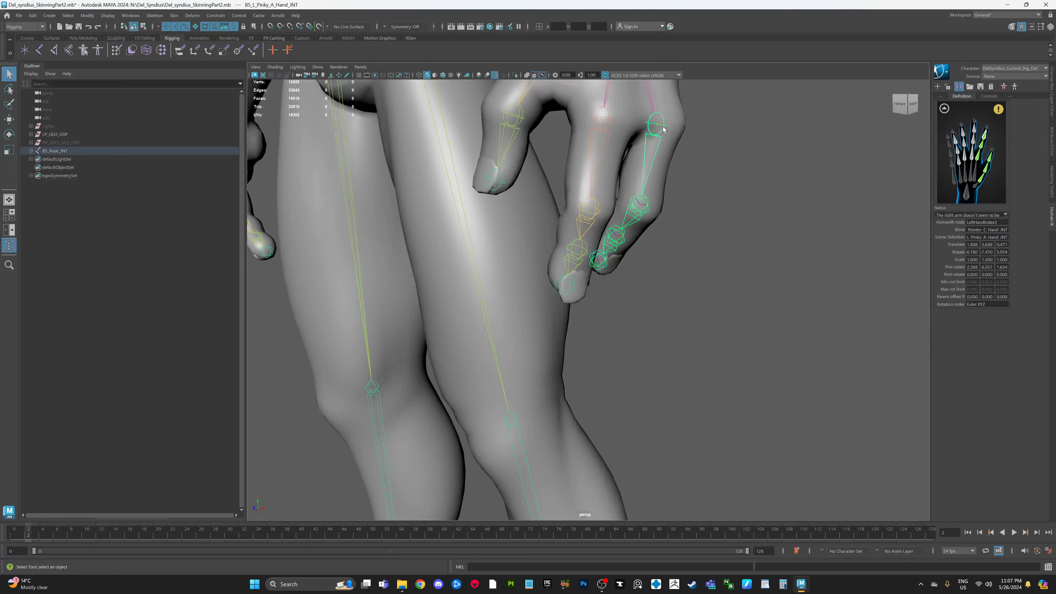
{"action": "right_click", "coordinate": [973, 155]}
{"action": "left_click", "coordinate": [1003, 160]}
Assign BS_L_Pinky_B_Hand_JNT to the LeftHandMiddle2 node and BS_L_Pinky_C_Hand_JNT to the LeftHandMiddle3 node.
{"action": "left_click", "coordinate": [640, 204]}
{"action": "right_click", "coordinate": [973, 140]}
{"action": "left_click", "coordinate": [1002, 145]}
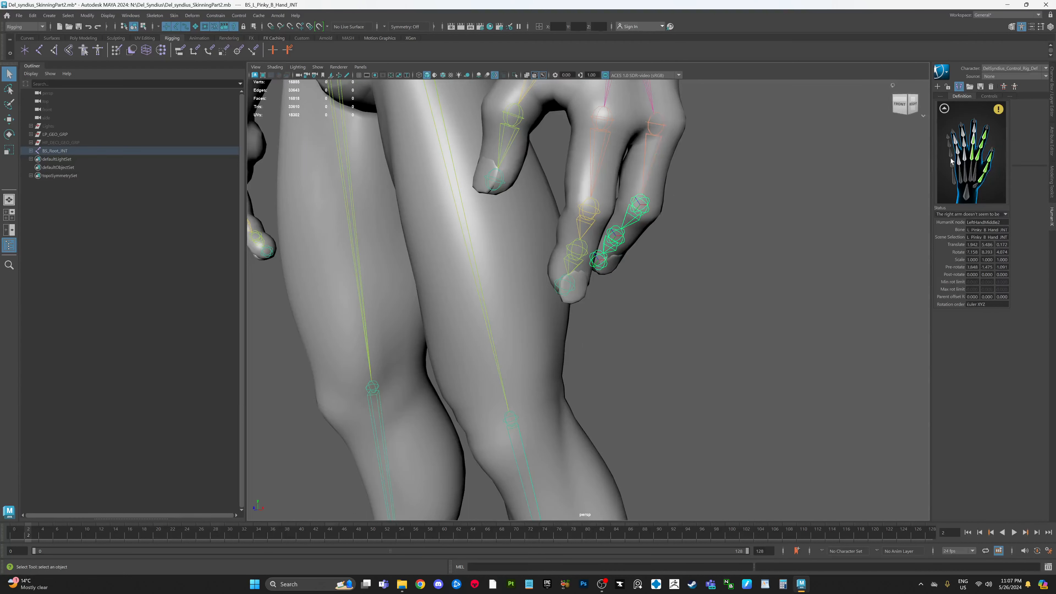
{"action": "right_click", "coordinate": [975, 132]}
{"action": "left_click", "coordinate": [1006, 135]}
{"action": "left_click", "coordinate": [743, 306]}
Return the character definition to the full-body view and create a HumanIK control rig from it.
{"action": "scroll", "coordinate": [739, 266], "scroll_direction": "down", "scroll_amount": 5}
{"action": "scroll", "coordinate": [742, 283], "scroll_direction": "down", "scroll_amount": 3}
{"action": "left_click_drag", "start_coordinate": [743, 282], "coordinate": [794, 279], "text": "alt"}
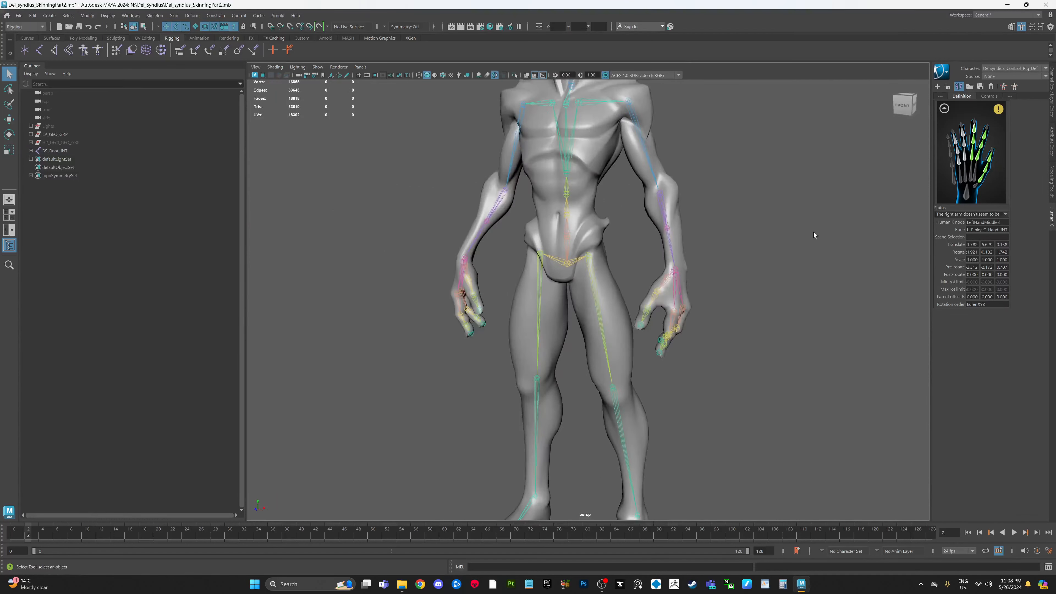
{"action": "scroll", "coordinate": [813, 235], "scroll_direction": "down", "scroll_amount": 1}
{"action": "left_click", "coordinate": [945, 110]}
{"action": "mouse_move", "coordinate": [1000, 116]}
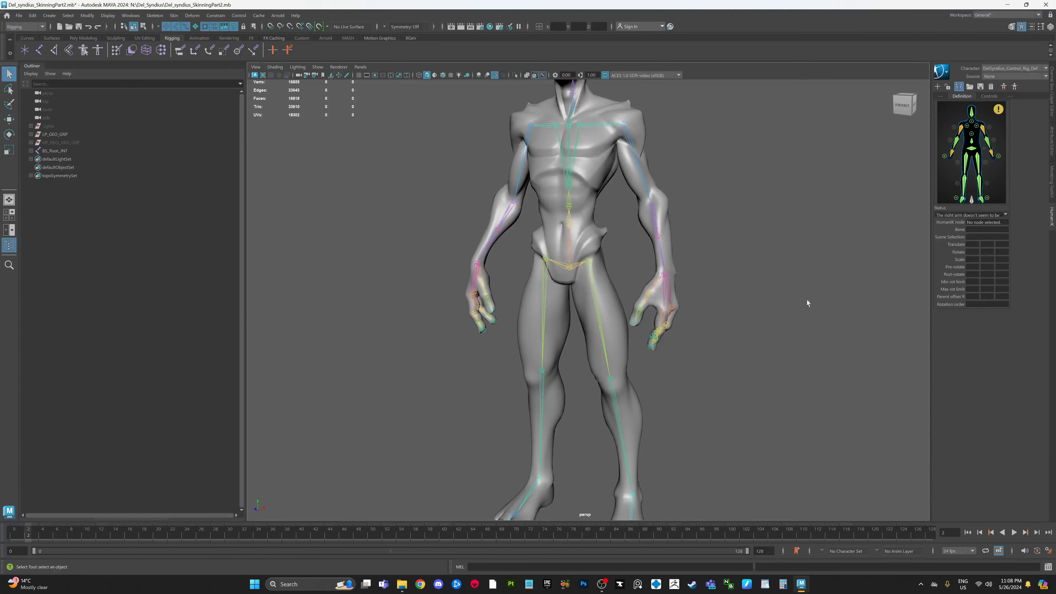
{"action": "left_click_drag", "start_coordinate": [807, 299], "coordinate": [781, 302], "text": "alt"}
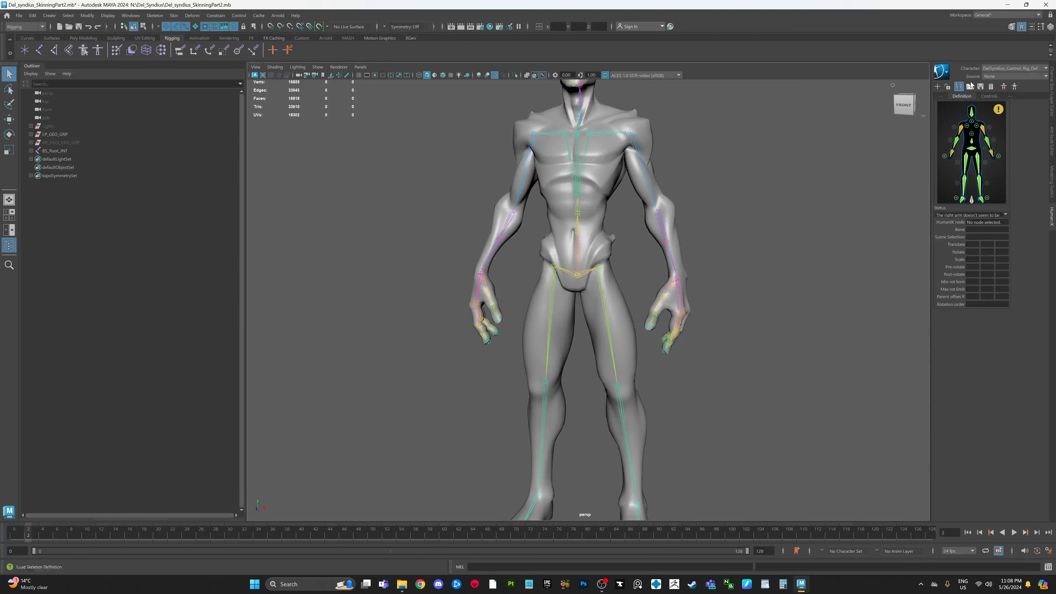
{"action": "left_click", "coordinate": [1004, 86]}
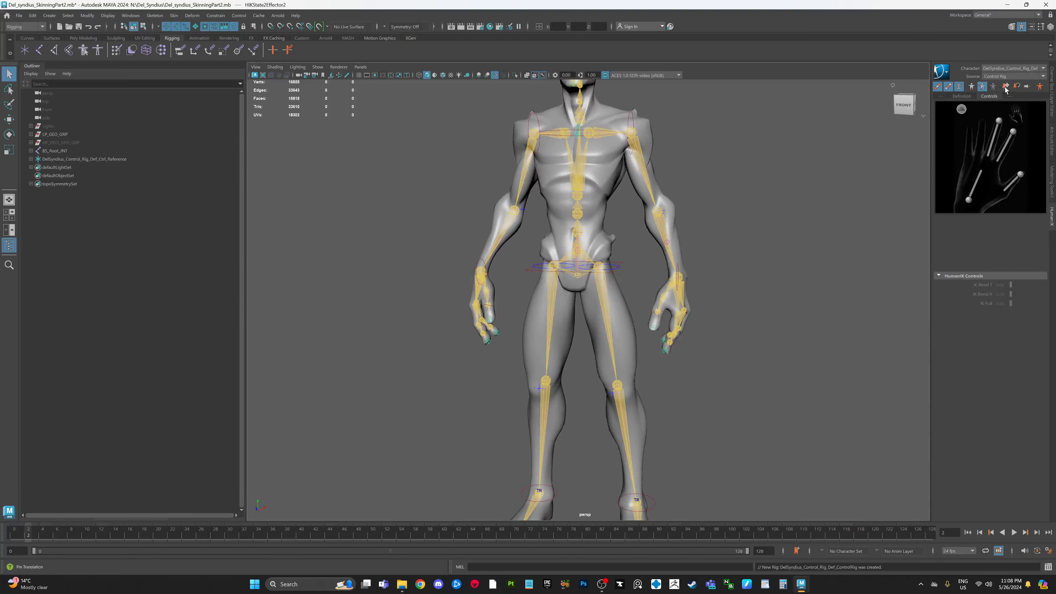
Move the left wrist effector of the control rig slightly upward to test how the arm bends.
{"action": "middle_click_drag", "start_coordinate": [810, 260], "coordinate": [713, 254], "text": "alt"}
{"action": "left_click", "coordinate": [786, 266]}
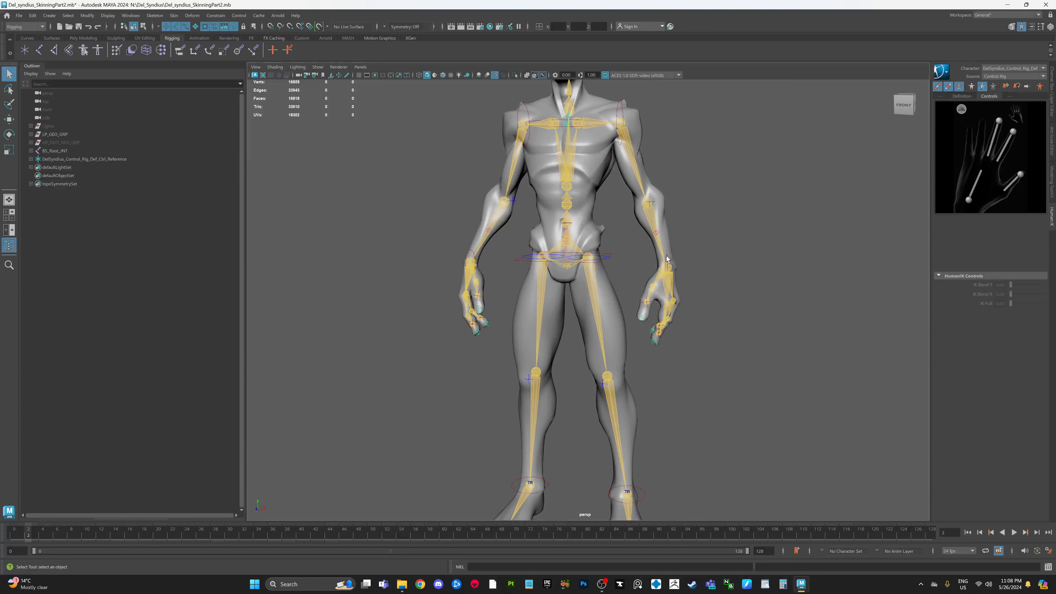
{"action": "left_click", "coordinate": [666, 256]}
{"action": "left_click_drag", "start_coordinate": [713, 254], "coordinate": [740, 250], "text": "alt"}
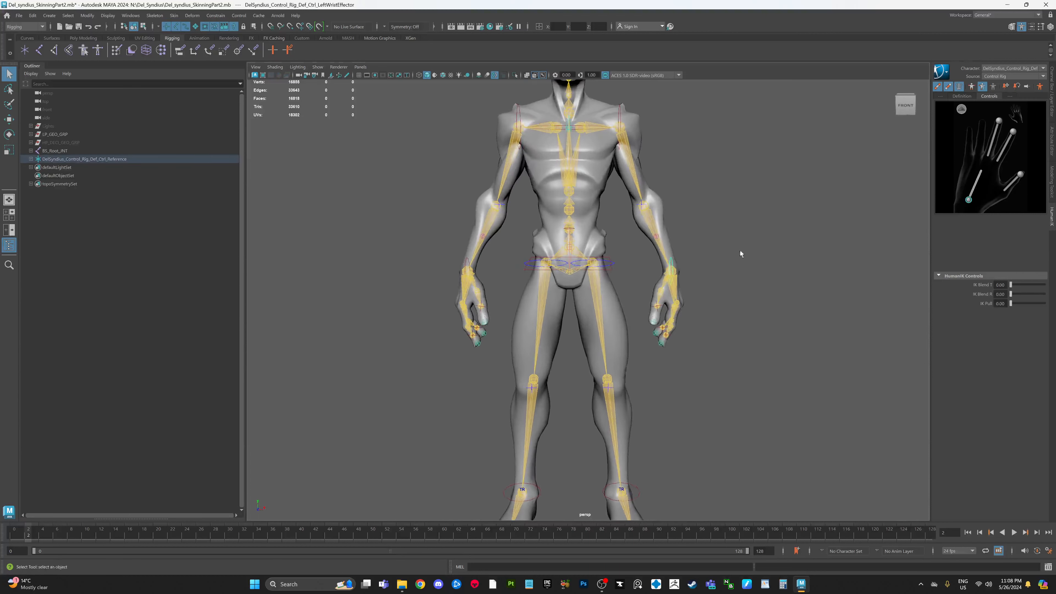
{"action": "middle_click_drag", "start_coordinate": [748, 244], "coordinate": [730, 250], "text": "alt"}
{"action": "scroll", "coordinate": [732, 247], "scroll_direction": "down", "scroll_amount": 5}
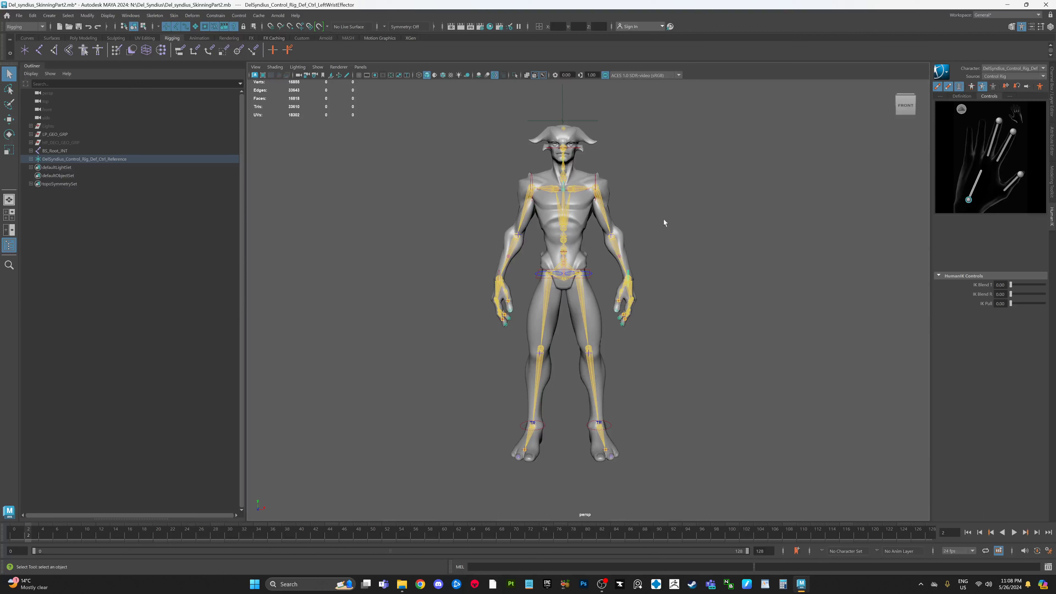
{"action": "scroll", "coordinate": [663, 223], "scroll_direction": "up", "scroll_amount": 3}
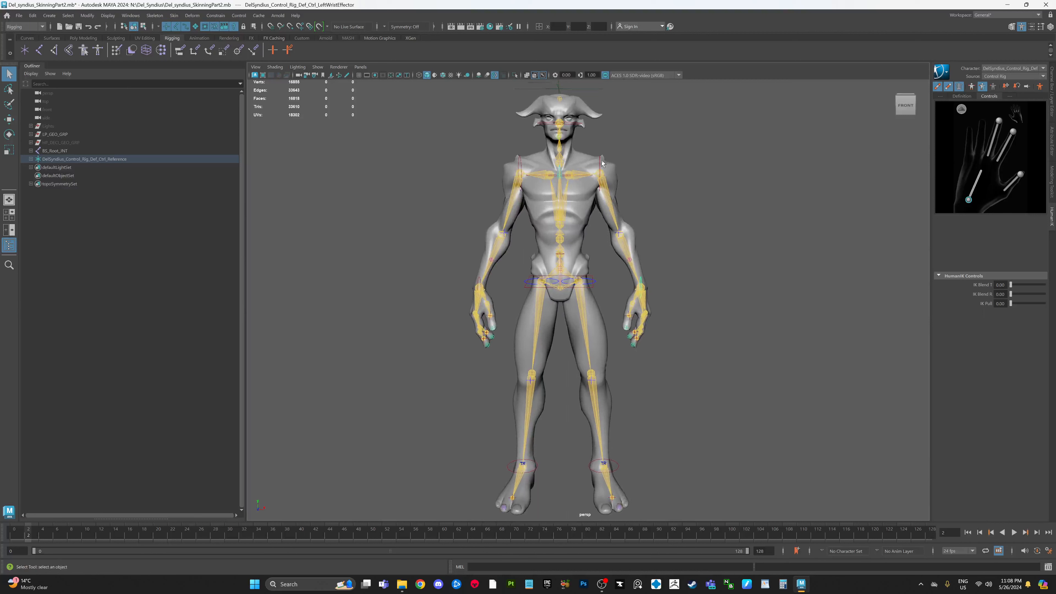
{"action": "left_click", "coordinate": [601, 162]}
{"action": "left_click", "coordinate": [600, 162]}
{"action": "scroll", "coordinate": [616, 173], "scroll_direction": "up", "scroll_amount": 2}
{"action": "left_click", "coordinate": [662, 274]}
{"action": "key", "text": "w"}
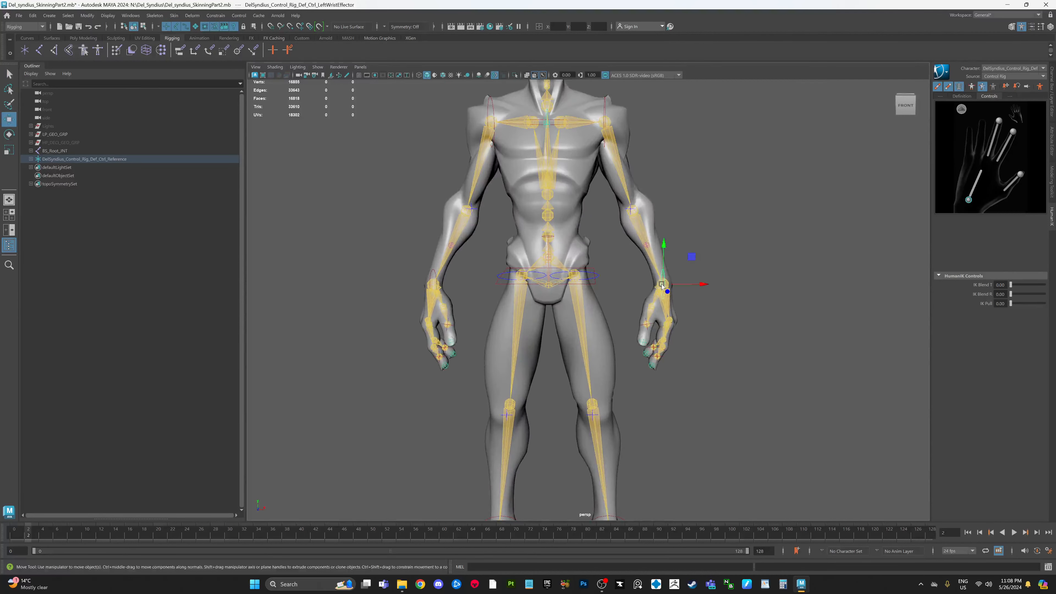
{"action": "left_click_drag", "start_coordinate": [664, 284], "coordinate": [665, 262]}
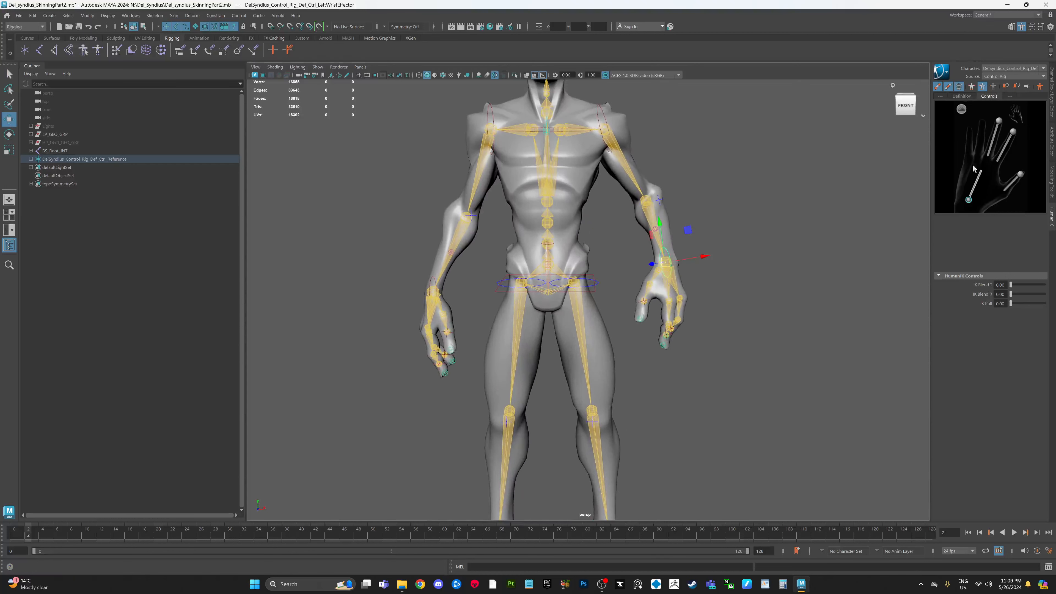
Return the rig controls to the full-body view and select the right wrist effector.
{"action": "left_click", "coordinate": [962, 110]}
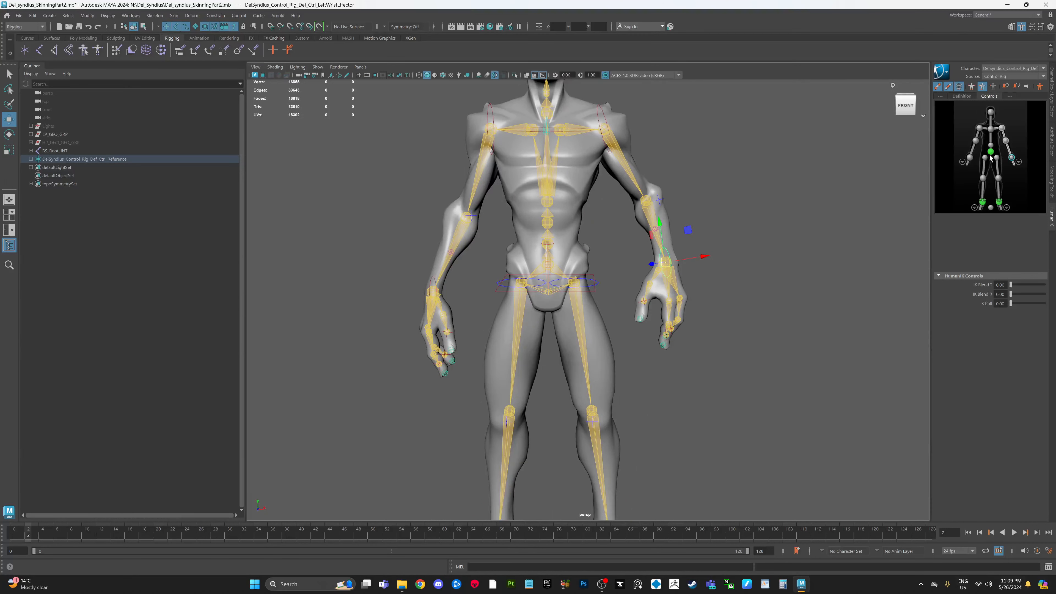
{"action": "left_click", "coordinate": [969, 159]}
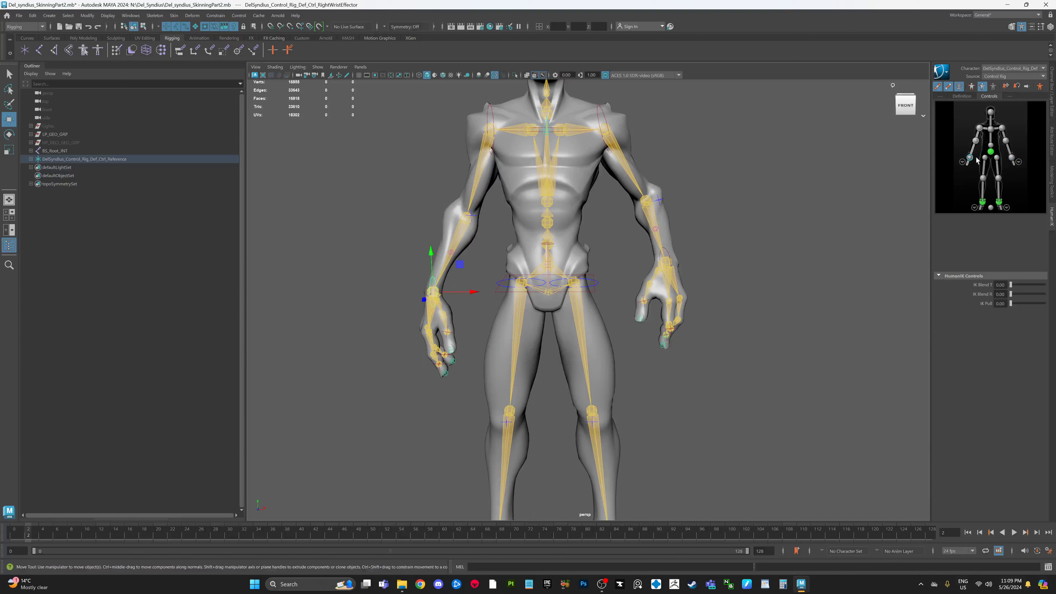
{"action": "scroll", "coordinate": [749, 287], "scroll_direction": "down", "scroll_amount": 5}
{"action": "left_click_drag", "start_coordinate": [750, 288], "coordinate": [679, 249], "text": "alt"}
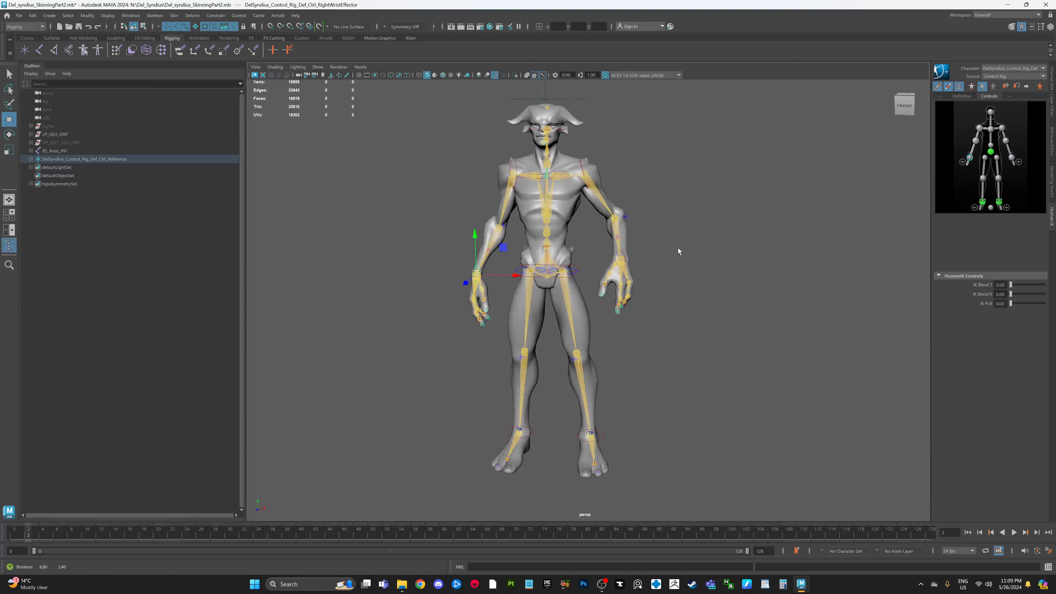
Move the left wrist effector around, leaving it raised and farther from the body with the elbow bent.
{"action": "scroll", "coordinate": [665, 258], "scroll_direction": "up", "scroll_amount": 5}
{"action": "left_click", "coordinate": [645, 229]}
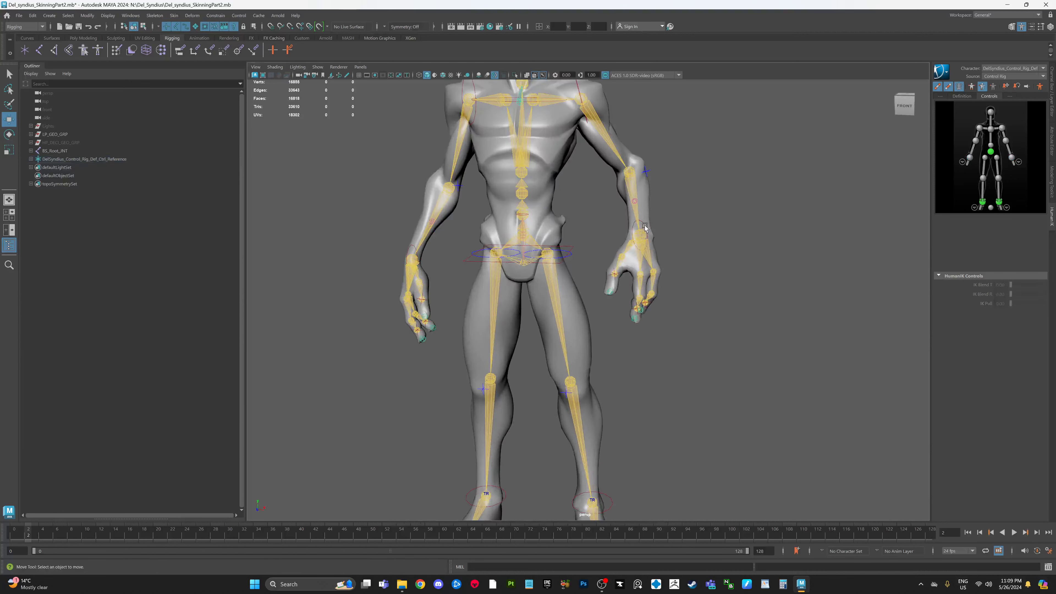
{"action": "left_click", "coordinate": [641, 236]}
{"action": "left_click_drag", "start_coordinate": [640, 236], "coordinate": [689, 225]}
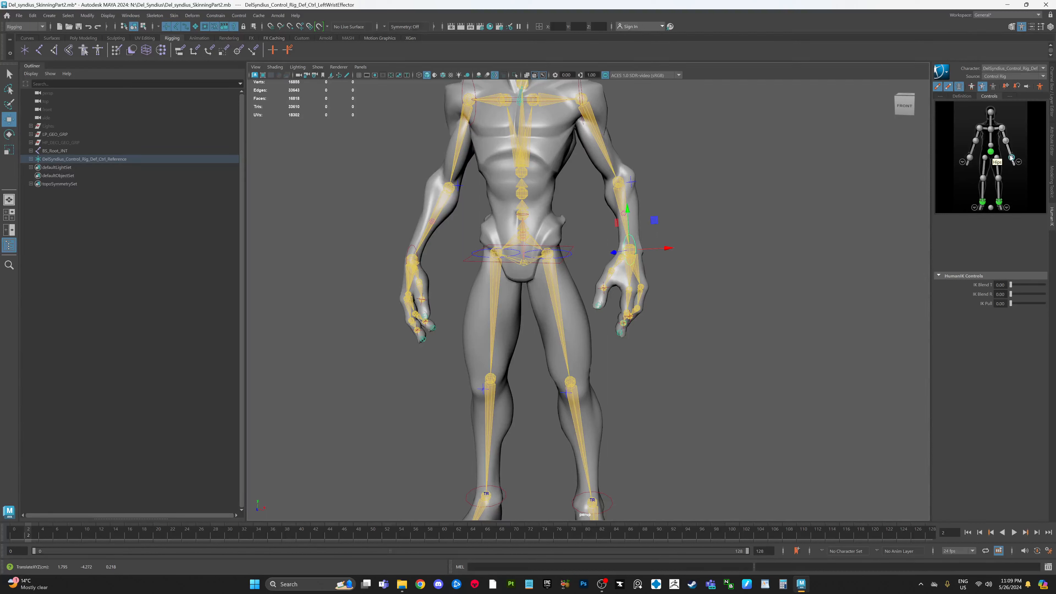
{"action": "left_click_drag", "start_coordinate": [825, 226], "coordinate": [749, 234], "text": "alt"}
{"action": "middle_click_drag", "start_coordinate": [750, 233], "coordinate": [751, 233], "text": "alt"}
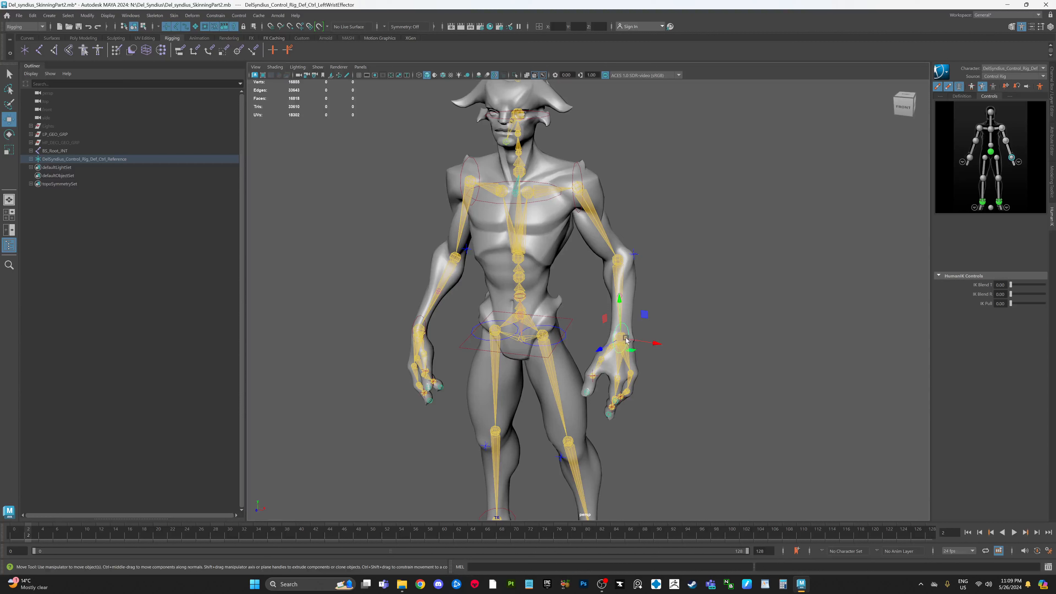
{"action": "left_click_drag", "start_coordinate": [623, 339], "coordinate": [635, 316]}
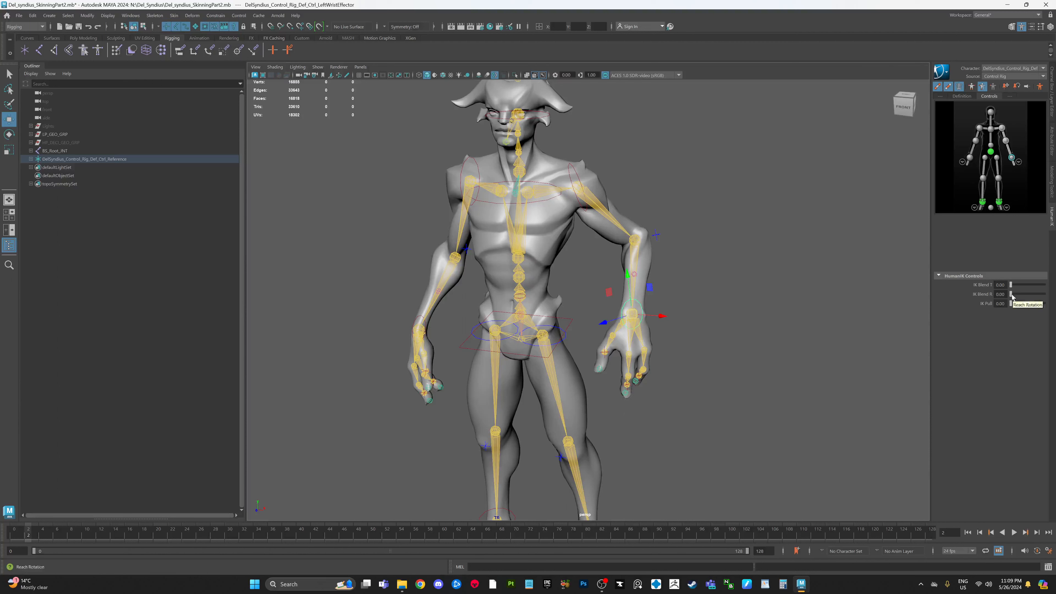
Widen the HumanIK settings area and set the left wrist effector's IK Blend T and IK Blend R to 1.00.
{"action": "left_click_drag", "start_coordinate": [930, 303], "coordinate": [894, 303]}
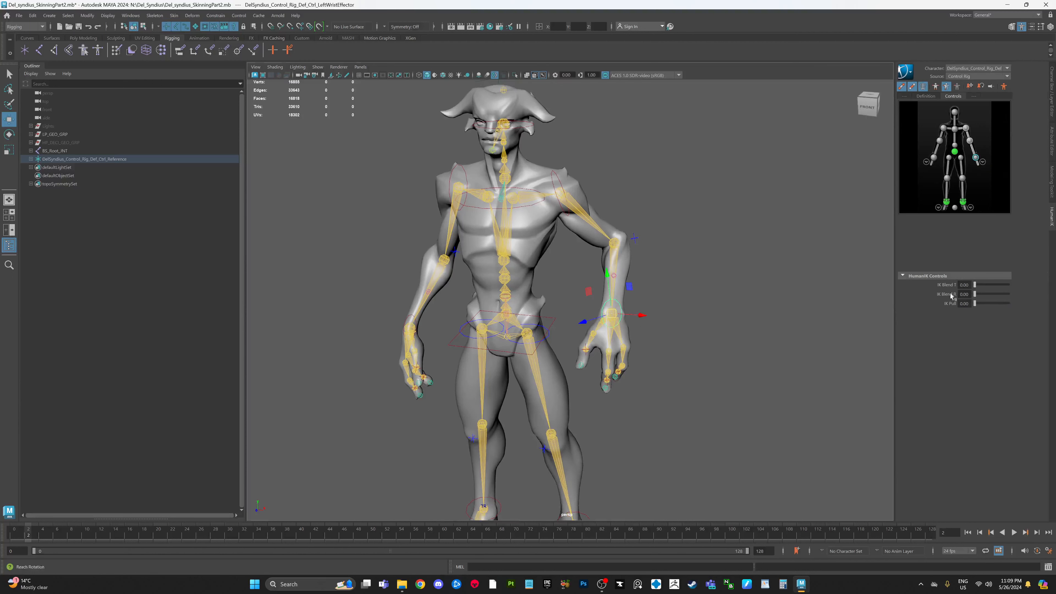
{"action": "left_click", "coordinate": [934, 159]}
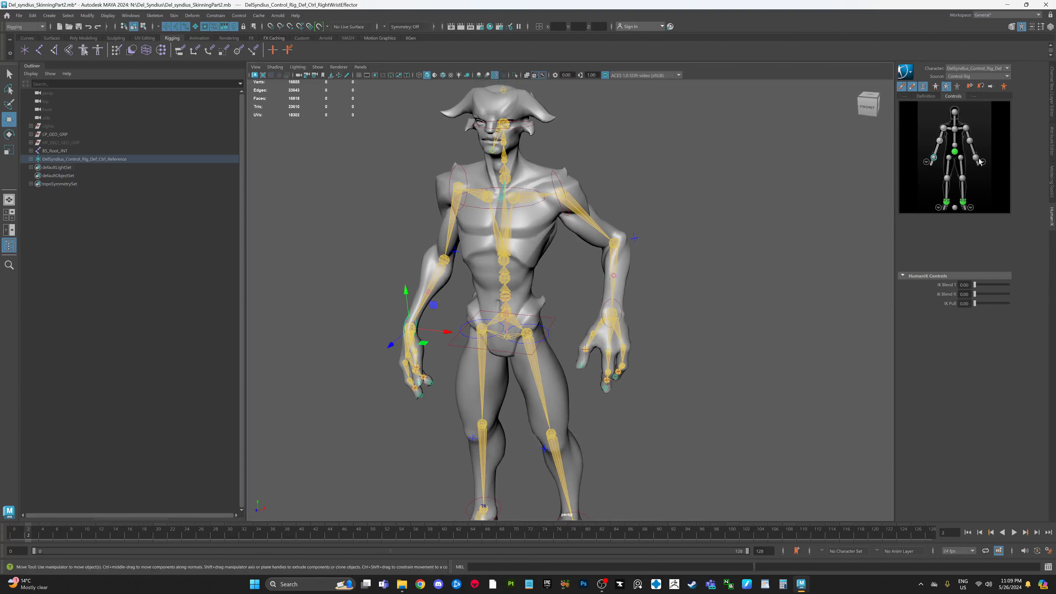
{"action": "left_click", "coordinate": [976, 160]}
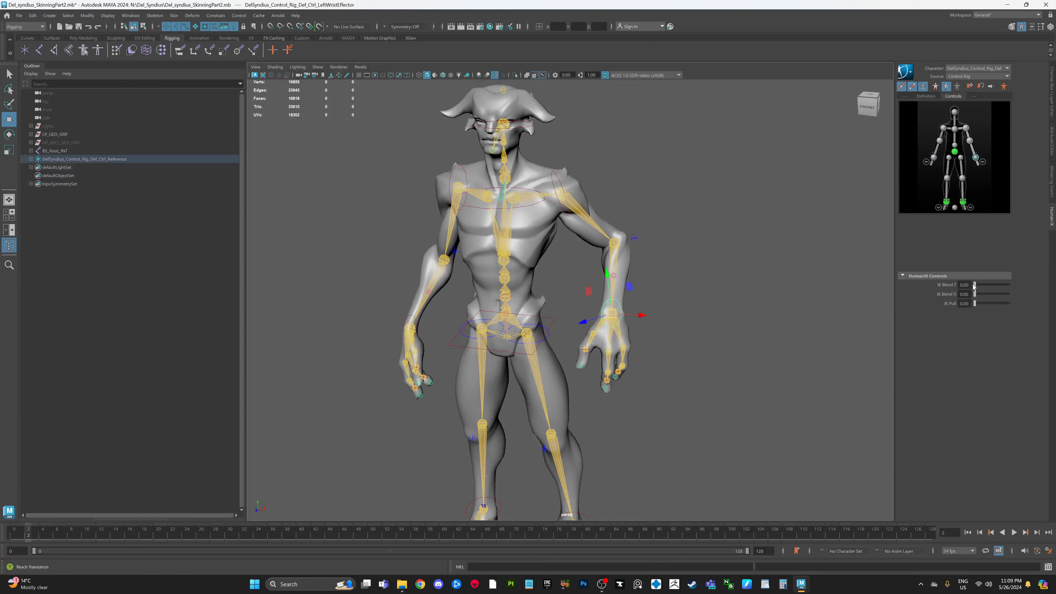
{"action": "left_click_drag", "start_coordinate": [976, 285], "coordinate": [1038, 291]}
Move the left wrist effector inward toward the hip to test the arm with the IK blend enabled.
{"action": "left_click", "coordinate": [786, 371]}
{"action": "left_click", "coordinate": [620, 306]}
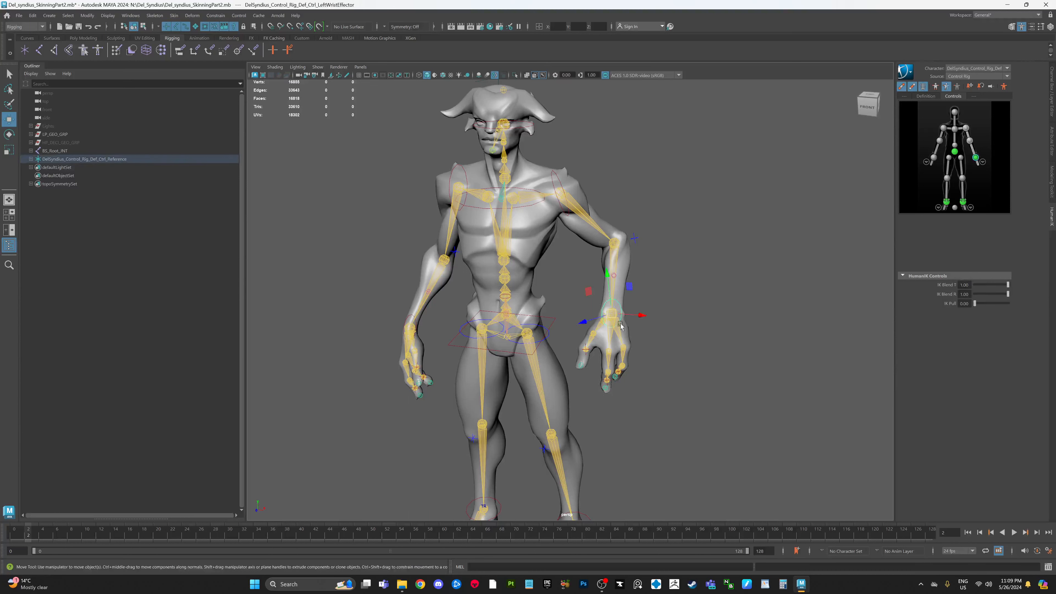
{"action": "left_click_drag", "start_coordinate": [620, 306], "coordinate": [594, 307]}
Rotate the chest effector to test how the left arm reacts with its IK blend enabled, and undo the rotation.
{"action": "left_click", "coordinate": [598, 252]}
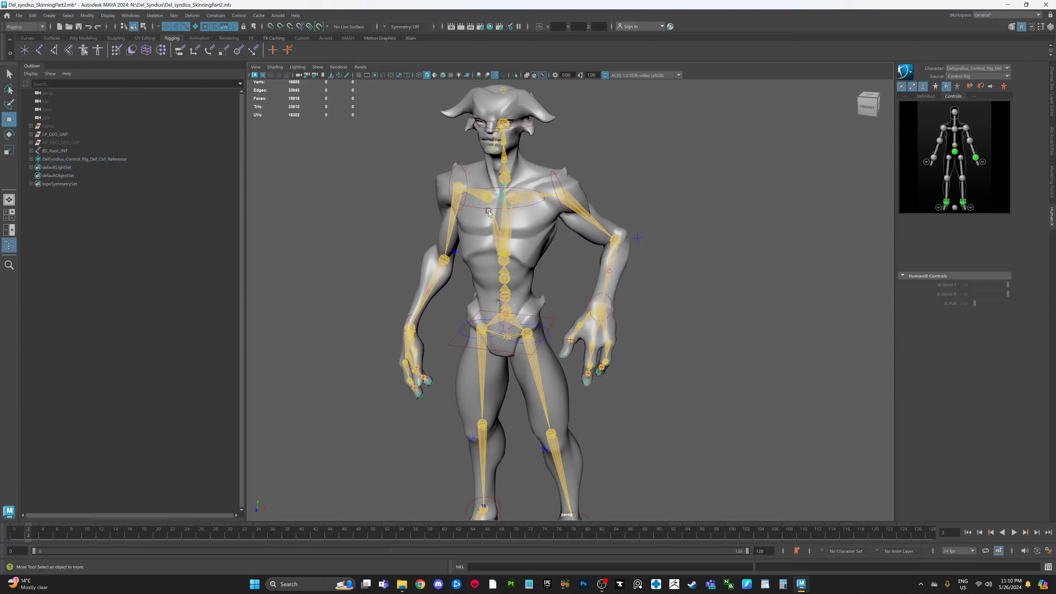
{"action": "left_click", "coordinate": [526, 208]}
{"action": "key", "text": "e"}
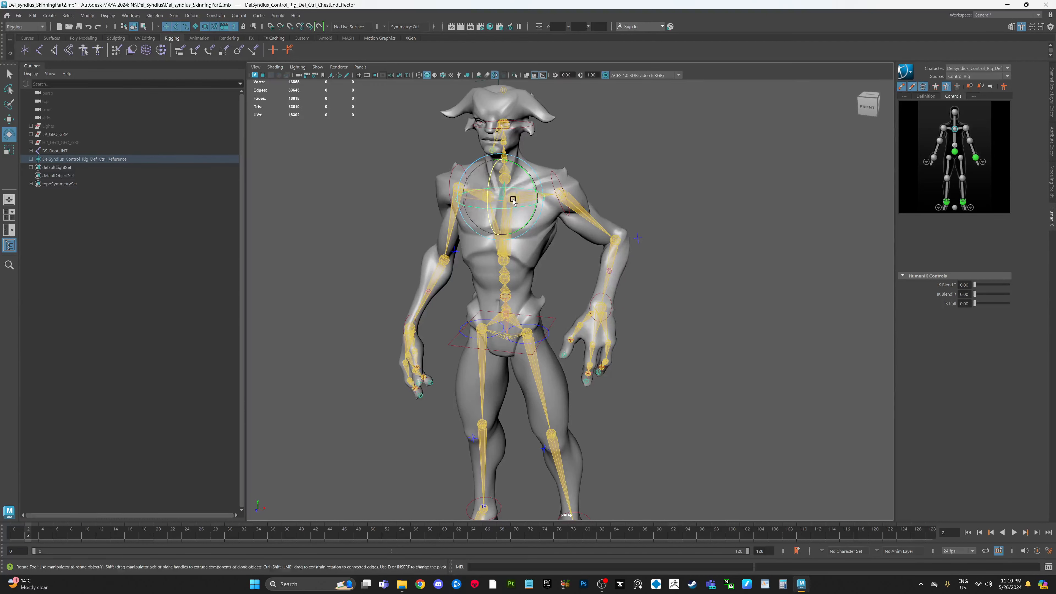
{"action": "left_click_drag", "start_coordinate": [518, 200], "coordinate": [585, 231]}
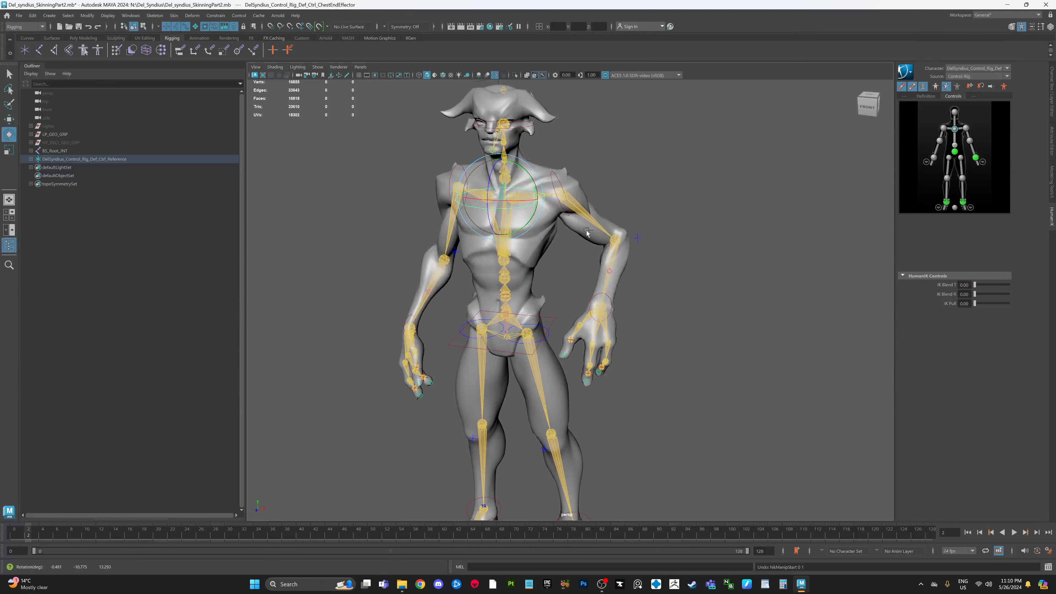
Set the left wrist effector's IK Blend T and IK Blend R to 0.00, and rotate the chest effector about 21.5 degrees in X.
{"action": "left_click", "coordinate": [975, 158]}
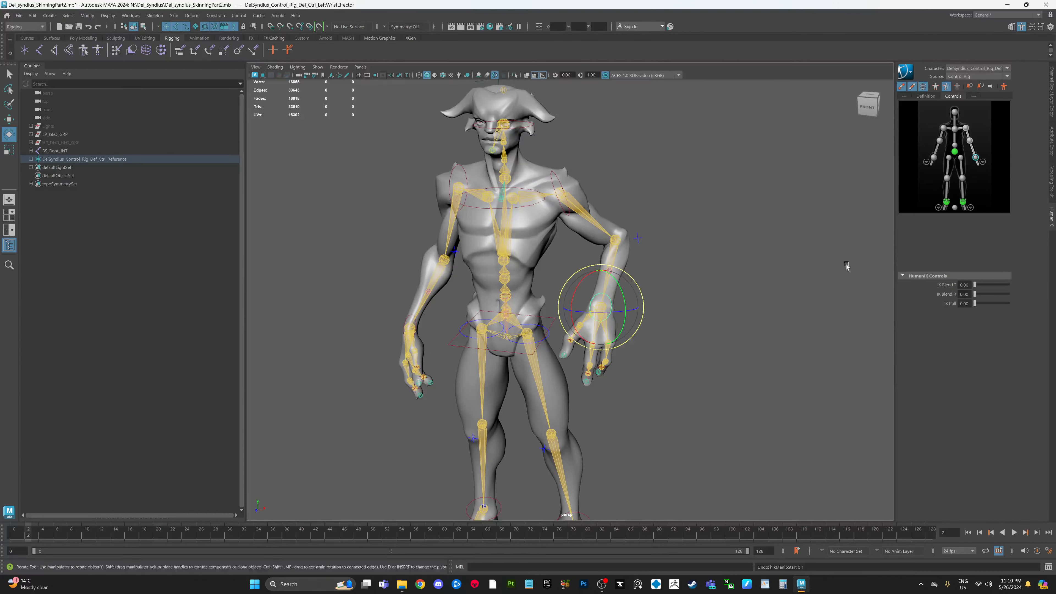
{"action": "left_click", "coordinate": [575, 191]}
{"action": "left_click", "coordinate": [529, 206]}
{"action": "left_click_drag", "start_coordinate": [529, 205], "coordinate": [555, 234]}
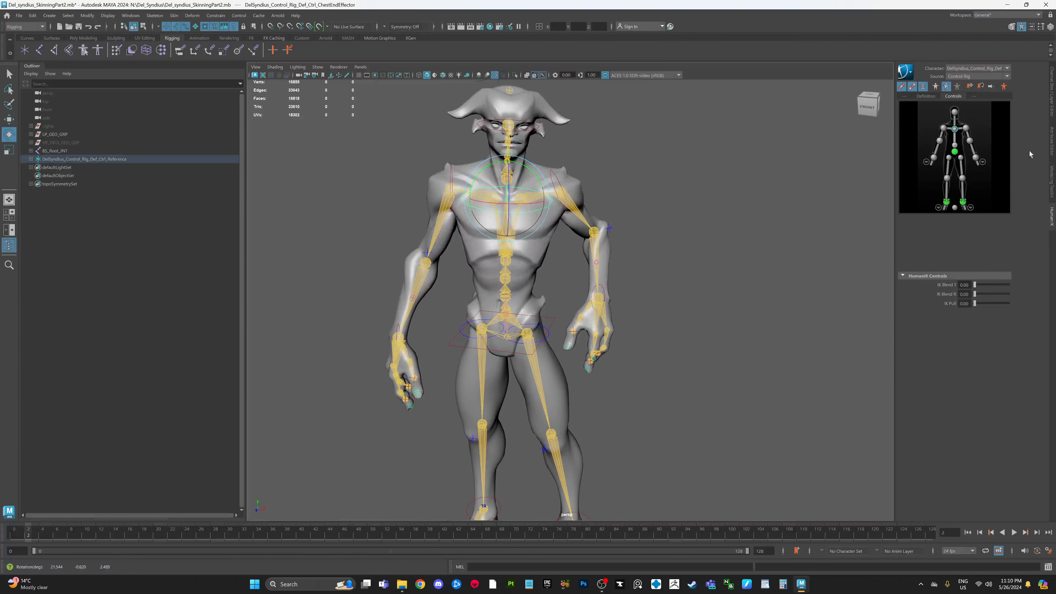
{"action": "left_click_drag", "start_coordinate": [684, 253], "coordinate": [695, 273], "text": "alt"}
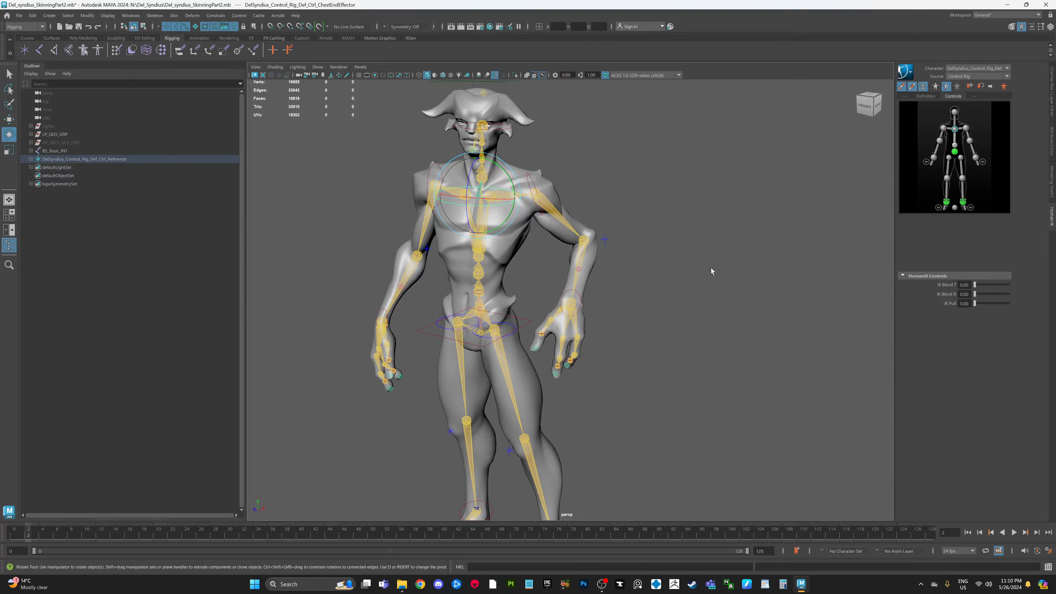
Move the left wrist effector inward and outward from the body to test the arm with the IK blend off.
{"action": "left_click", "coordinate": [579, 297]}
{"action": "key", "text": "w"}
{"action": "left_click_drag", "start_coordinate": [572, 305], "coordinate": [552, 309]}
{"action": "left_click_drag", "start_coordinate": [588, 309], "coordinate": [417, 305], "text": "alt"}
{"action": "left_click_drag", "start_coordinate": [417, 306], "coordinate": [496, 295], "text": "alt"}
{"action": "left_click_drag", "start_coordinate": [612, 298], "coordinate": [686, 294]}
Select the left forearm control for rotation and undo the last two pose changes.
{"action": "left_click", "coordinate": [615, 270]}
{"action": "key", "text": "e"}
{"action": "key", "text": "ctrl+z"}
{"action": "key", "text": "ctrl+z"}
{"action": "scroll", "coordinate": [688, 294], "scroll_direction": "up", "scroll_amount": 3}
{"action": "middle_click_drag", "start_coordinate": [687, 294], "coordinate": [679, 274], "text": "alt"}
{"action": "scroll", "coordinate": [678, 278], "scroll_direction": "up", "scroll_amount": 3}
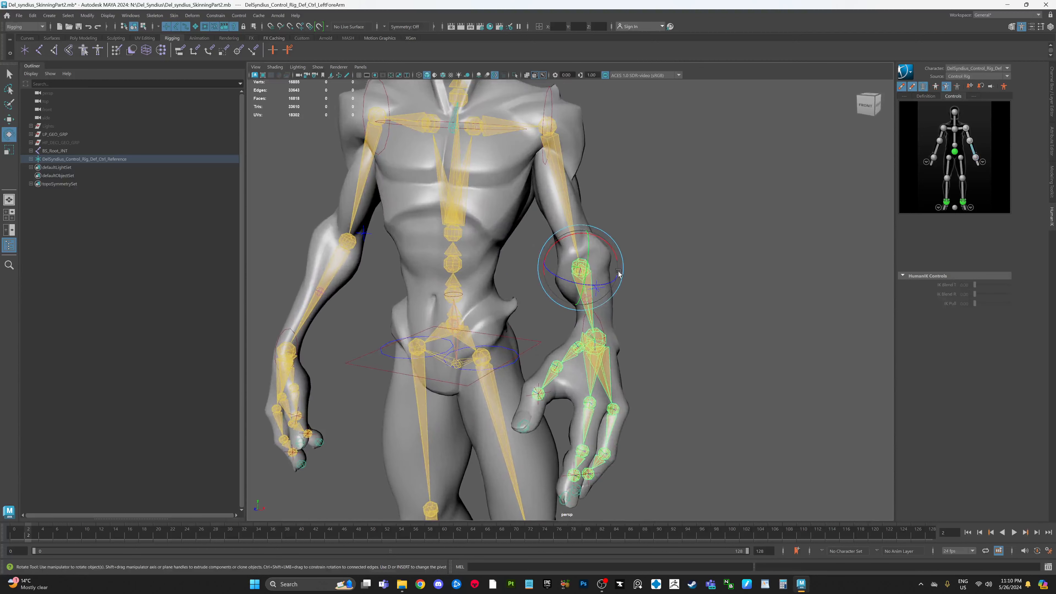
{"action": "mouse_move", "coordinate": [546, 236]}
{"action": "middle_mouse_down", "text": "alt"}
{"action": "mouse_move", "coordinate": [555, 247]}
{"action": "mouse_move", "coordinate": [516, 247]}
{"action": "mouse_move", "coordinate": [526, 265]}
{"action": "mouse_move", "coordinate": [542, 219]}
{"action": "middle_mouse_up", "text": "alt"}
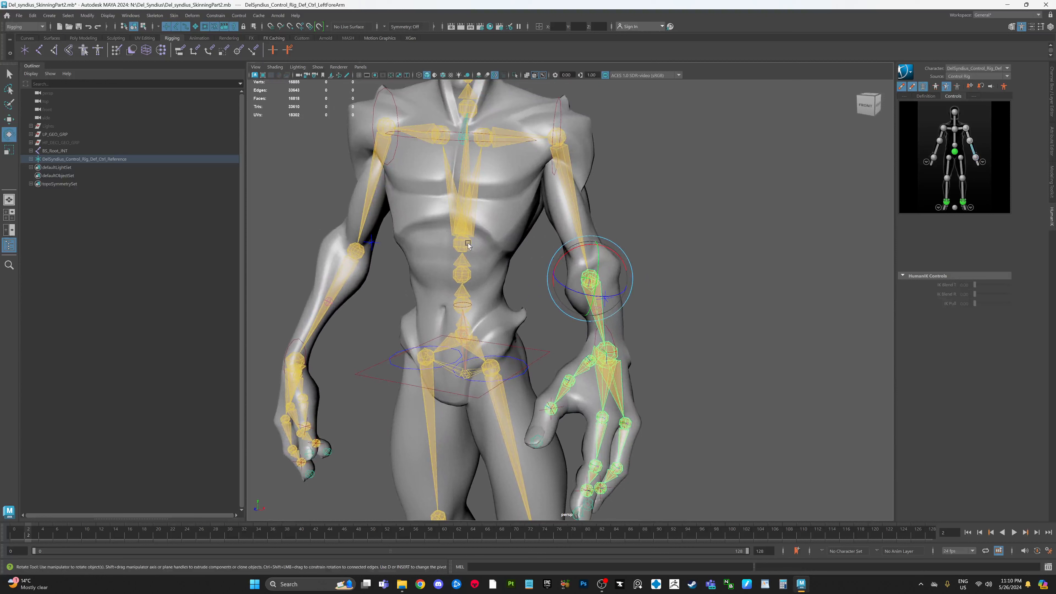
Examine the rig controls at the spine, left wrist and hips by selecting each one in turn.
{"action": "left_click", "coordinate": [468, 243]}
{"action": "scroll", "coordinate": [517, 247], "scroll_direction": "down", "scroll_amount": 3}
{"action": "scroll", "coordinate": [542, 220], "scroll_direction": "down", "scroll_amount": 3}
{"action": "left_click_drag", "start_coordinate": [531, 277], "coordinate": [539, 285], "text": "alt"}
{"action": "middle_click_drag", "start_coordinate": [532, 269], "coordinate": [531, 262], "text": "alt"}
{"action": "right_click_drag", "start_coordinate": [531, 261], "coordinate": [674, 179], "text": "alt"}
{"action": "middle_click_drag", "start_coordinate": [668, 171], "coordinate": [690, 278], "text": "alt"}
{"action": "left_click", "coordinate": [651, 375]}
{"action": "scroll", "coordinate": [570, 366], "scroll_direction": "down", "scroll_amount": 2}
{"action": "middle_click_drag", "start_coordinate": [569, 383], "coordinate": [579, 308], "text": "alt"}
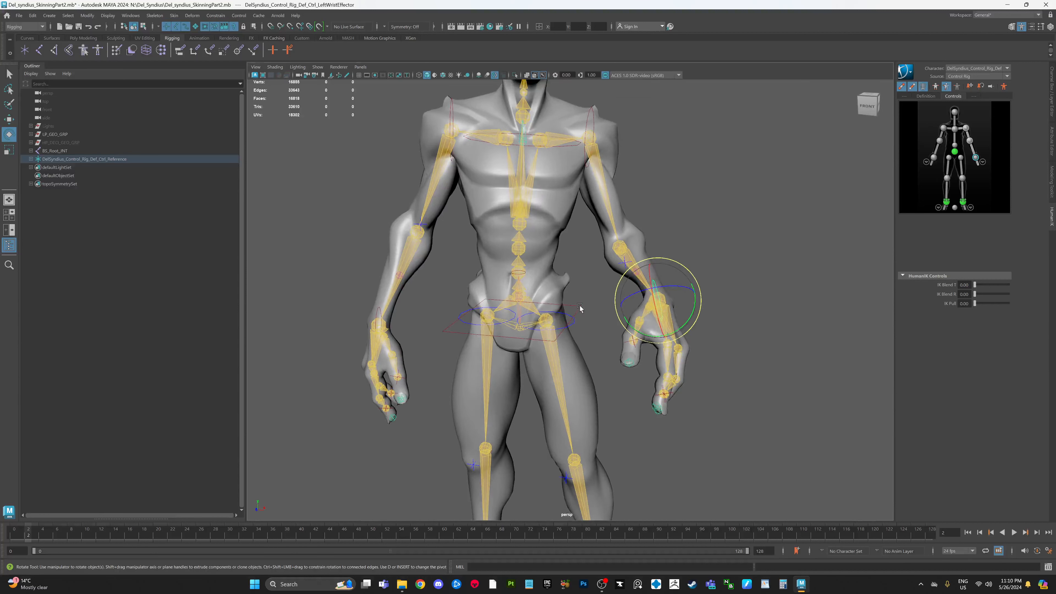
{"action": "left_click", "coordinate": [578, 307]}
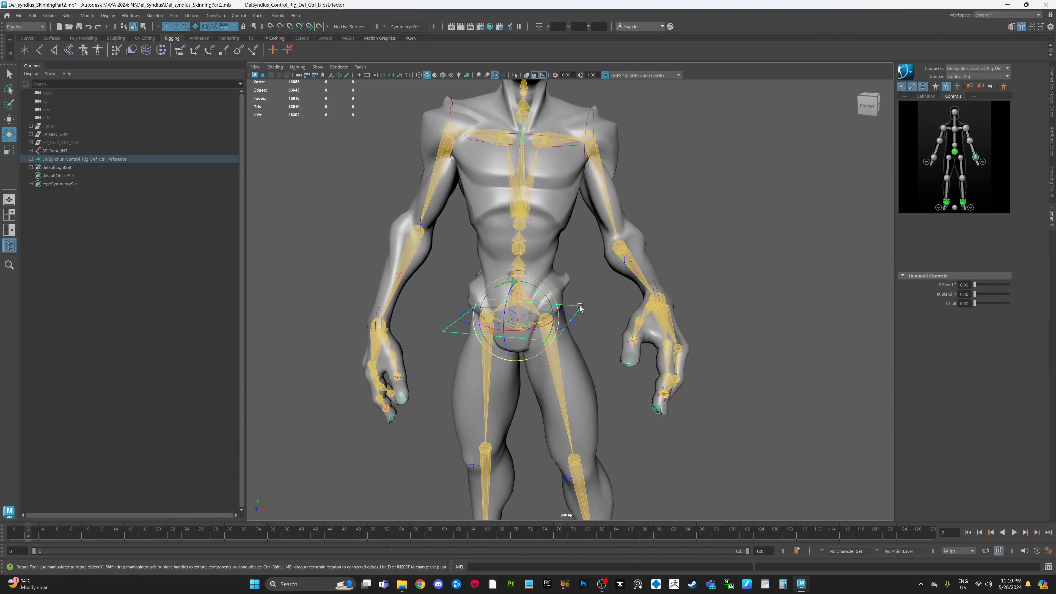
{"action": "scroll", "coordinate": [582, 308], "scroll_direction": "down", "scroll_amount": 2}
{"action": "middle_click_drag", "start_coordinate": [592, 312], "coordinate": [590, 320], "text": "alt"}
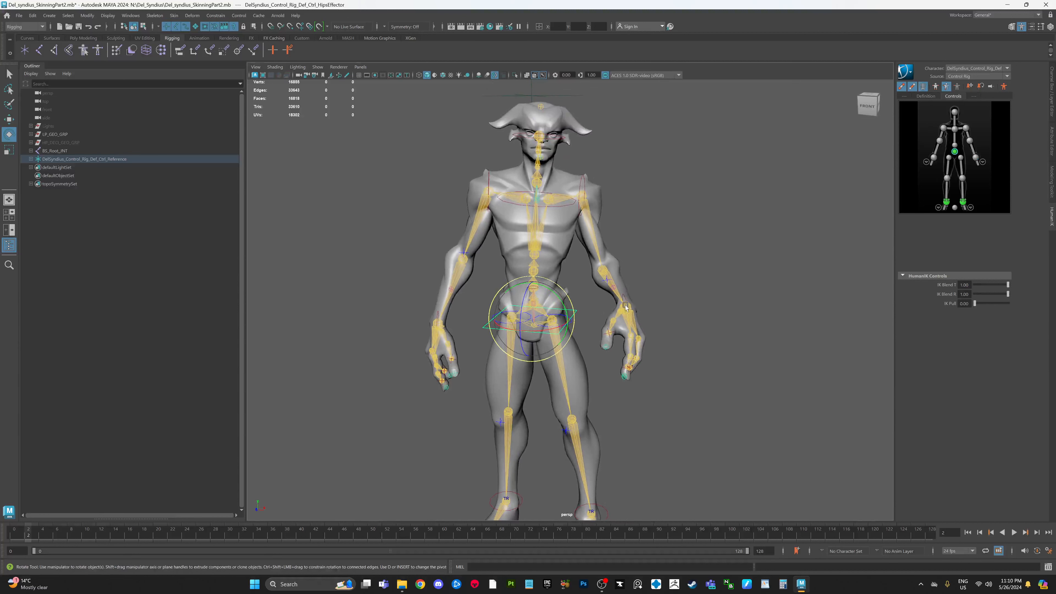
Set all Translate and Rotate values of the left wrist effector to 0.
{"action": "left_click", "coordinate": [624, 298]}
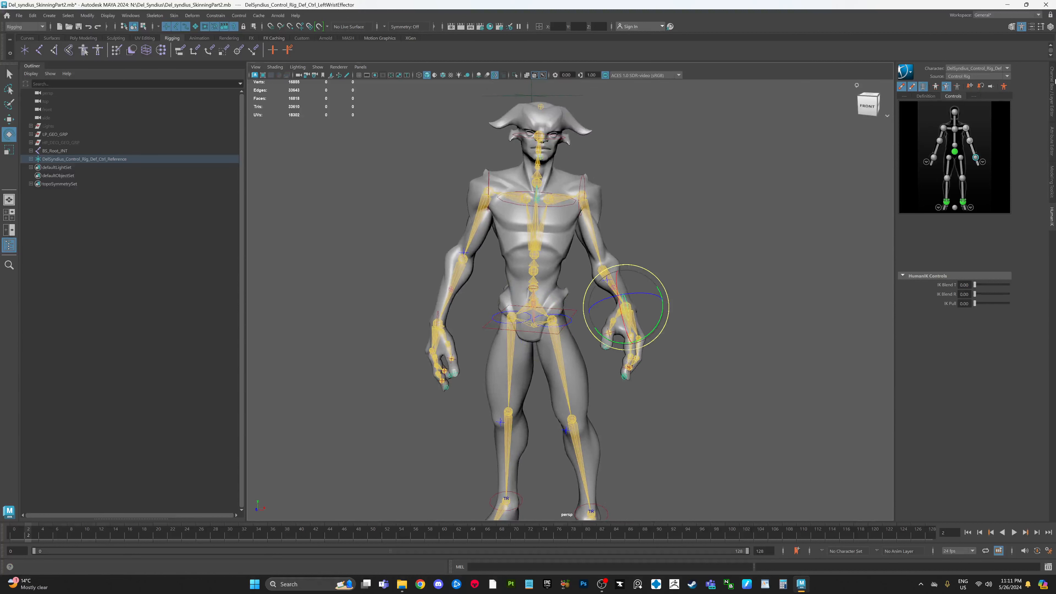
{"action": "left_click", "coordinate": [1053, 83]}
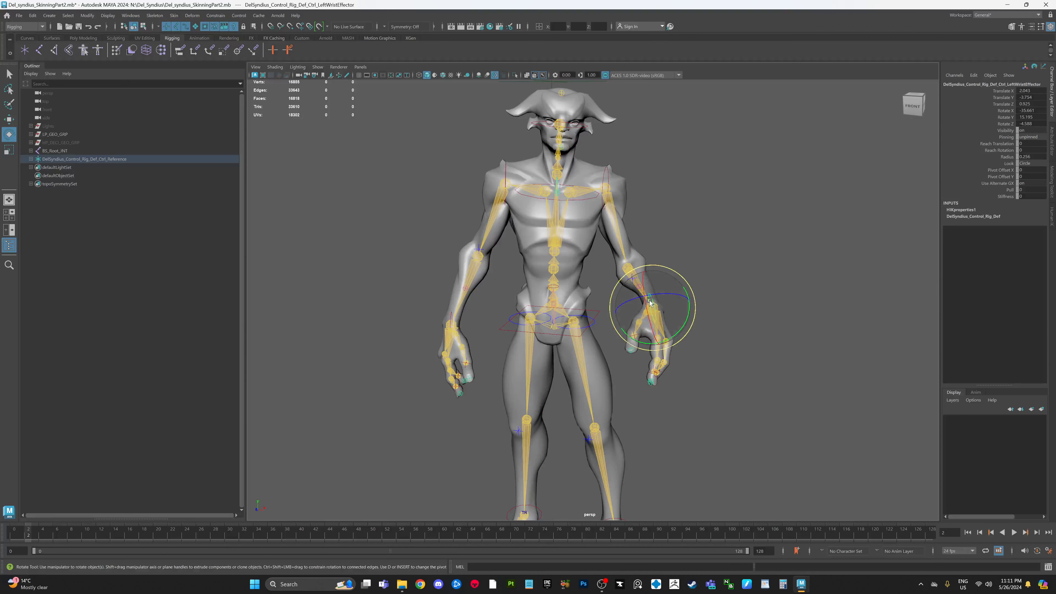
{"action": "left_click_drag", "start_coordinate": [1034, 90], "coordinate": [1030, 124]}
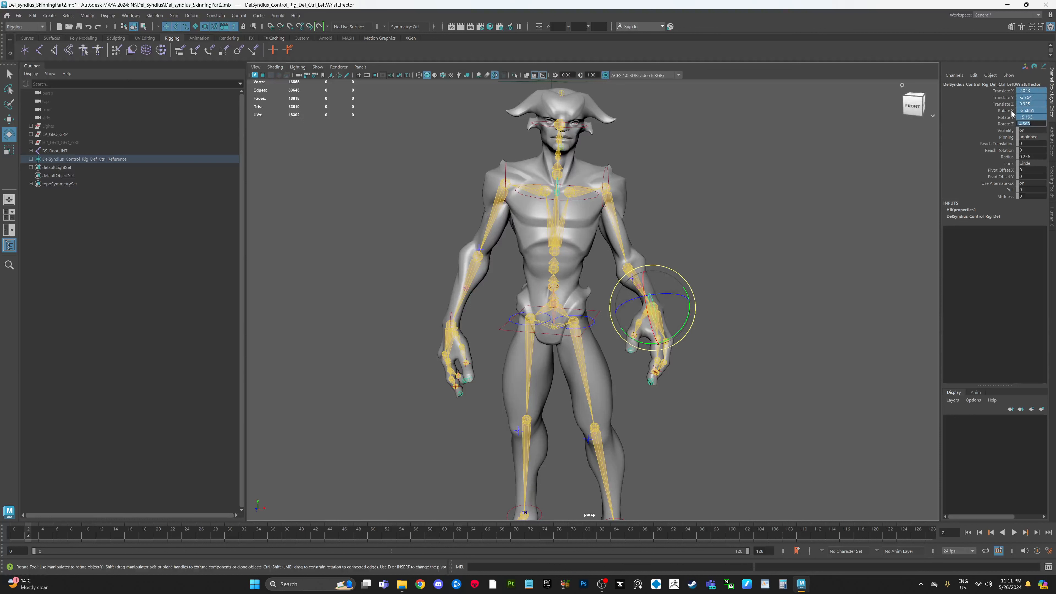
{"action": "scroll", "coordinate": [711, 316], "scroll_direction": "down", "scroll_amount": 4}
{"action": "middle_click_drag", "start_coordinate": [726, 338], "coordinate": [721, 260], "text": "alt"}
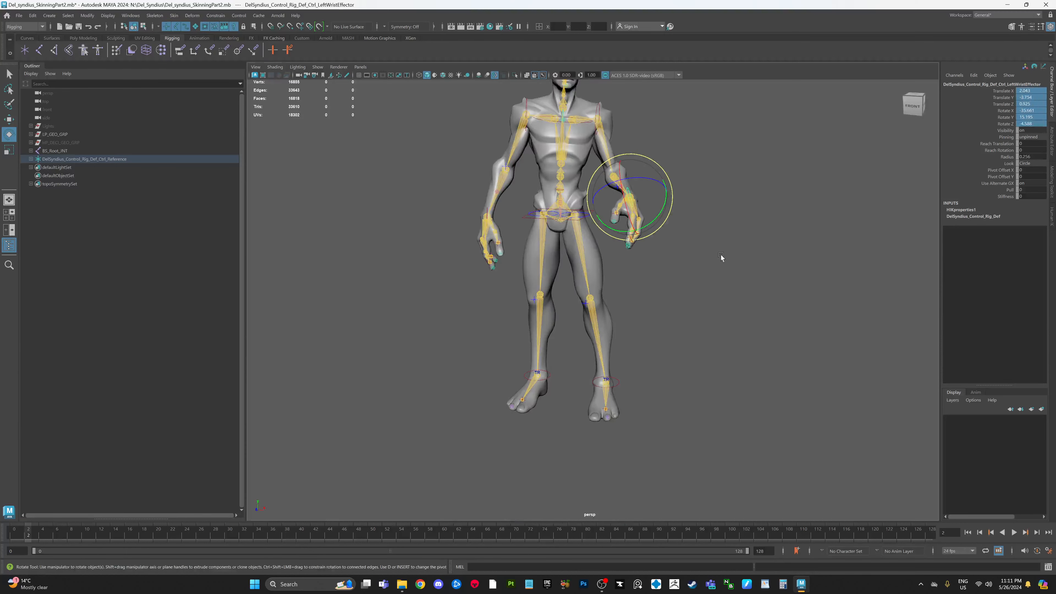
{"action": "key", "text": "1"}
{"action": "left_click_drag", "start_coordinate": [1037, 89], "coordinate": [1033, 123]}
{"action": "type", "text": "0"}
{"action": "key", "text": "Return"}
Return the left wrist effector to its Stance Pose.
{"action": "middle_click_drag", "start_coordinate": [706, 216], "coordinate": [709, 250], "text": "alt"}
{"action": "left_click_drag", "start_coordinate": [709, 250], "coordinate": [718, 252], "text": "alt"}
{"action": "right_click_drag", "start_coordinate": [718, 252], "coordinate": [764, 264], "text": "alt"}
{"action": "middle_click_drag", "start_coordinate": [763, 264], "coordinate": [771, 281], "text": "alt"}
{"action": "key", "text": "w"}
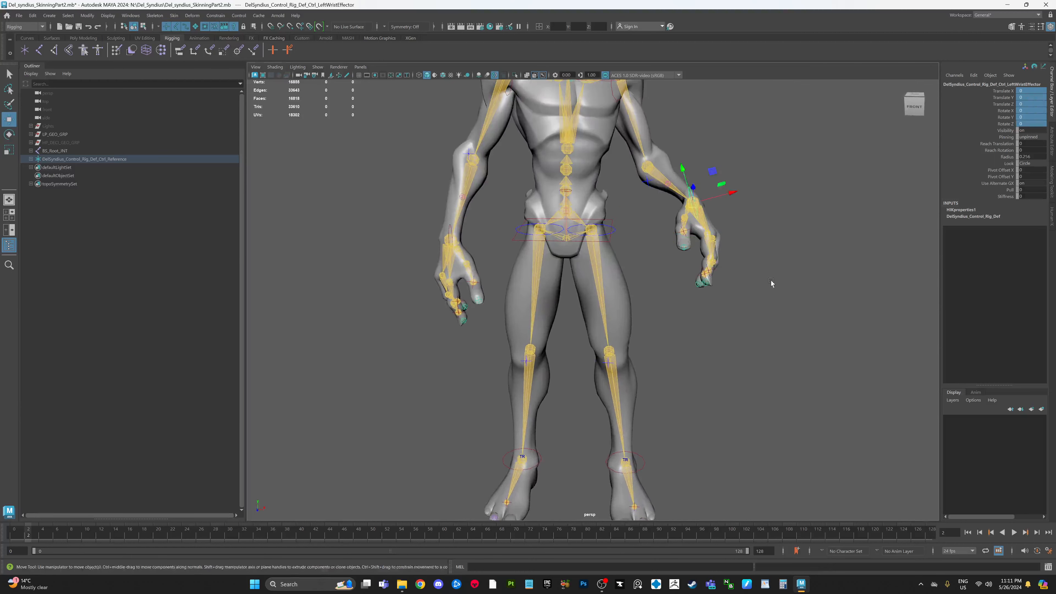
{"action": "left_click", "coordinate": [770, 280]}
{"action": "middle_click_drag", "start_coordinate": [771, 237], "coordinate": [770, 247], "text": "alt"}
{"action": "left_click", "coordinate": [689, 201]}
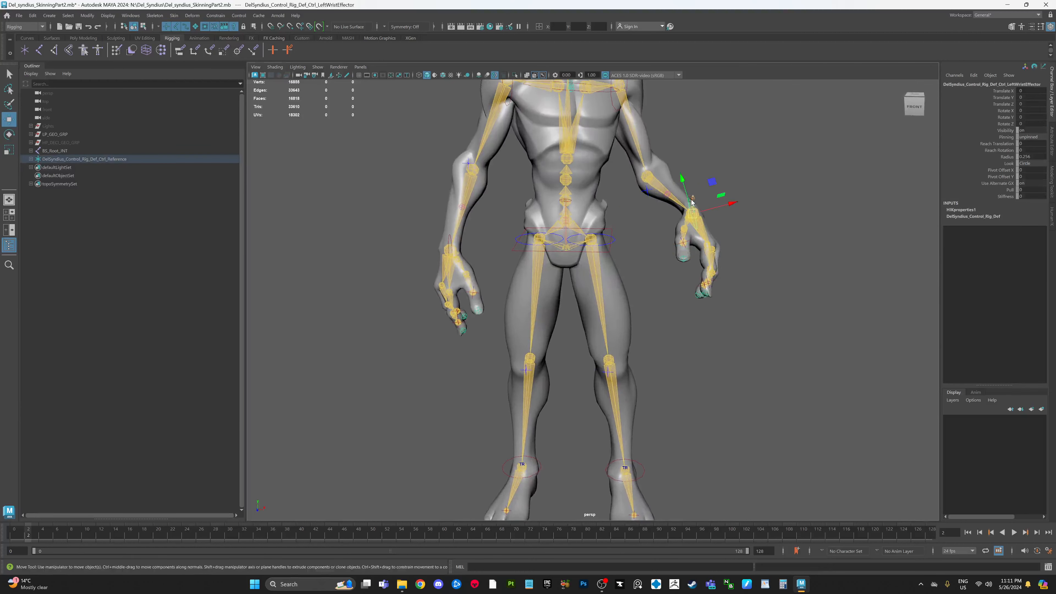
{"action": "middle_click_drag", "start_coordinate": [691, 202], "coordinate": [696, 211], "text": "alt"}
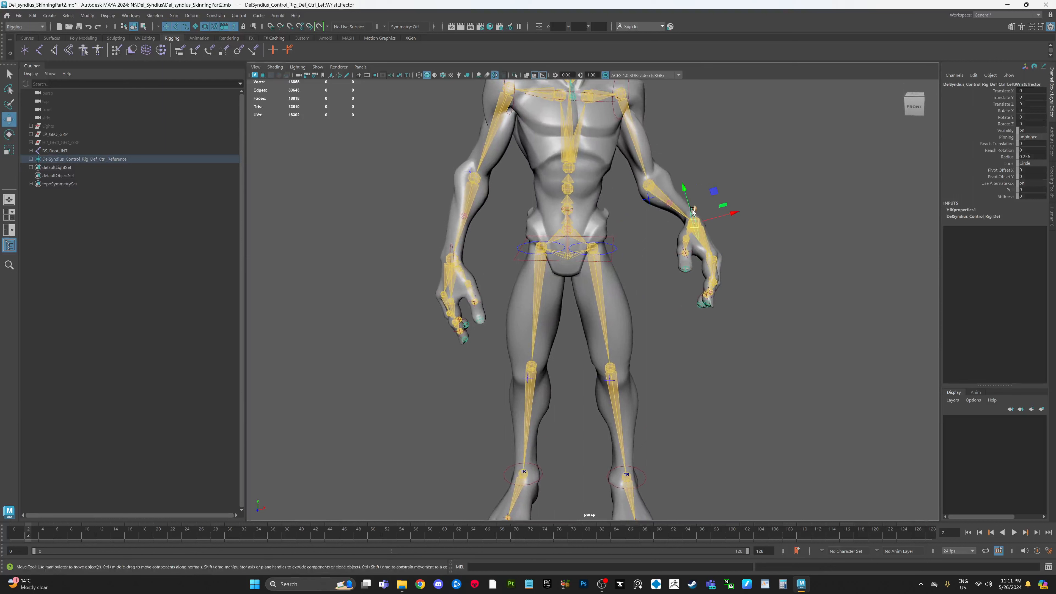
{"action": "right_click", "coordinate": [692, 212]}
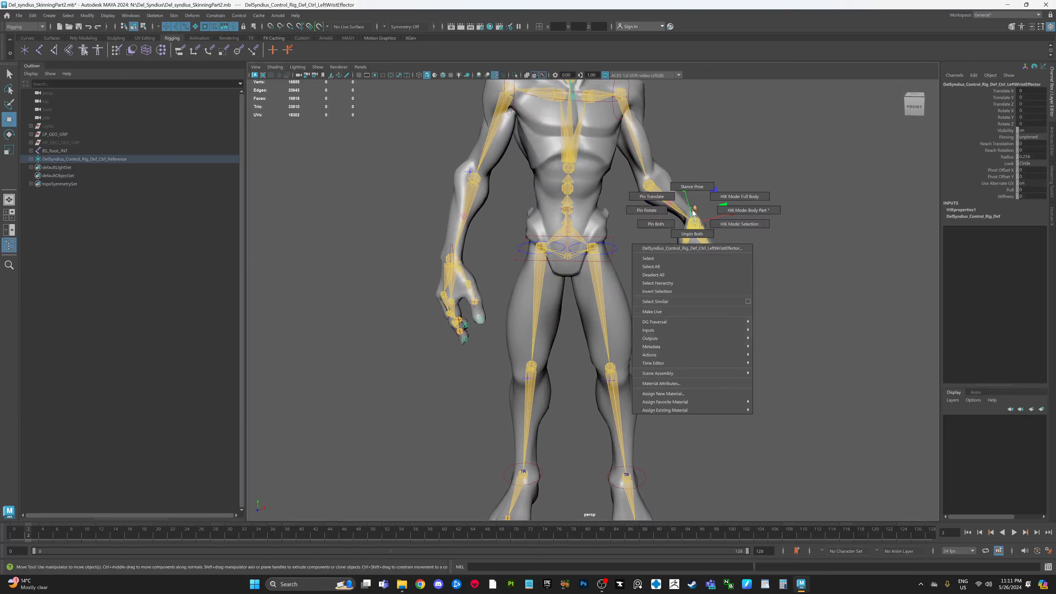
{"action": "left_click", "coordinate": [691, 193]}
{"action": "scroll", "coordinate": [725, 188], "scroll_direction": "down", "scroll_amount": 5}
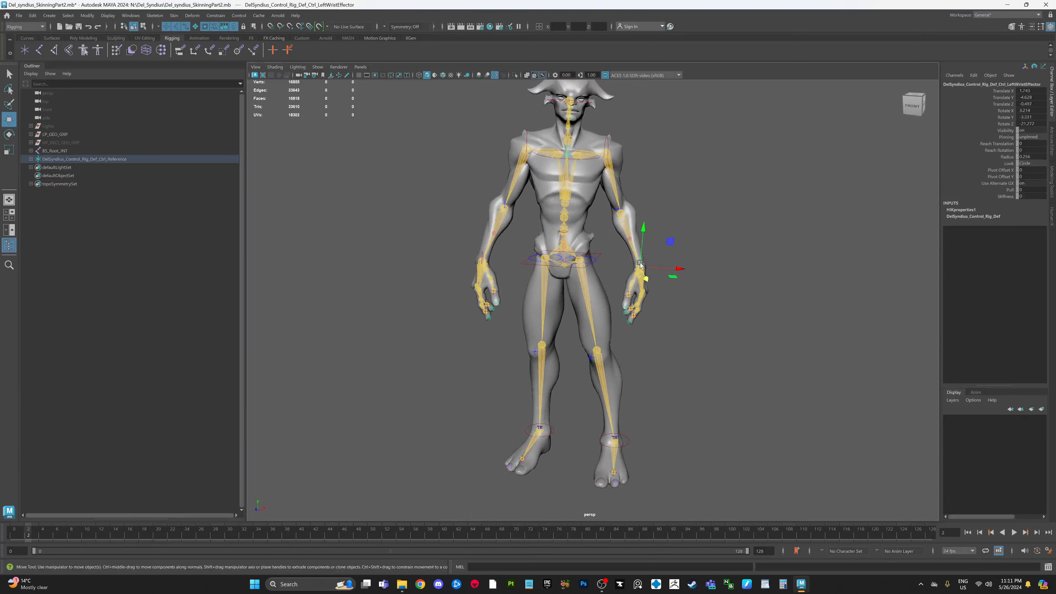
Reset the chest effector to its Stance Pose and check the character from the front.
{"action": "left_click_drag", "start_coordinate": [640, 248], "coordinate": [622, 168], "text": "alt"}
{"action": "left_click", "coordinate": [610, 160]}
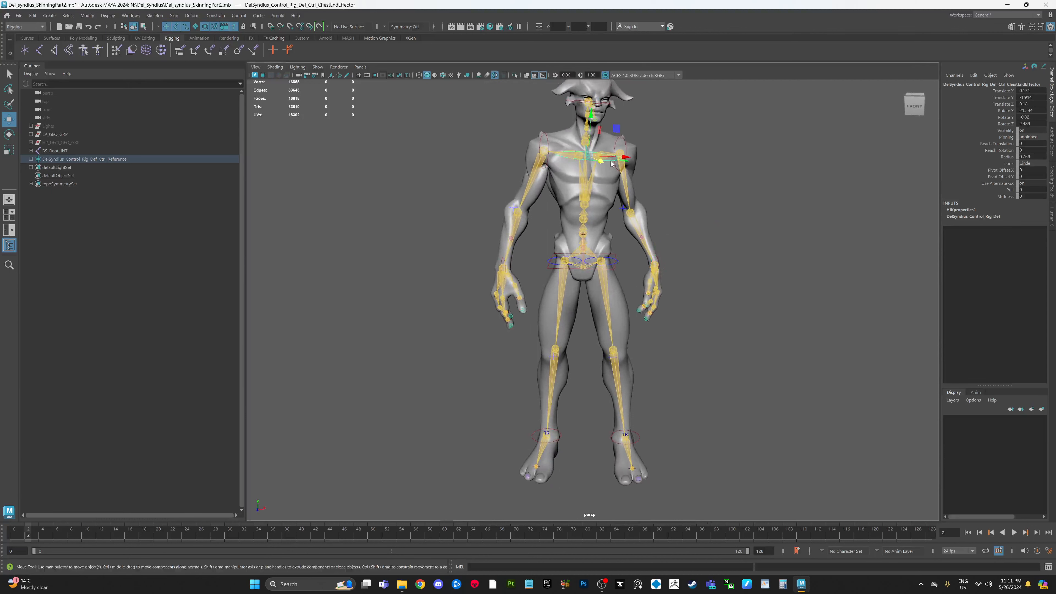
{"action": "right_click", "coordinate": [610, 162]}
{"action": "left_click", "coordinate": [607, 144]}
{"action": "left_click_drag", "start_coordinate": [626, 144], "coordinate": [684, 260], "text": "alt"}
{"action": "right_click_drag", "start_coordinate": [684, 260], "coordinate": [705, 265], "text": "alt"}
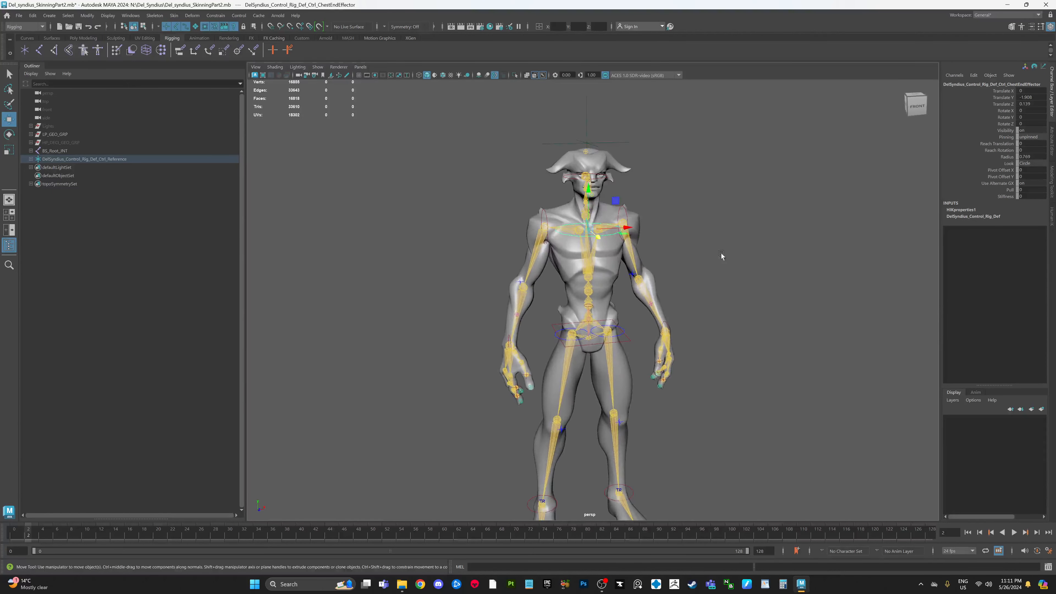
{"action": "middle_click_drag", "start_coordinate": [739, 278], "coordinate": [732, 238], "text": "alt"}
{"action": "left_click_drag", "start_coordinate": [733, 238], "coordinate": [714, 264], "text": "alt"}
{"action": "middle_click_drag", "start_coordinate": [714, 264], "coordinate": [712, 253], "text": "alt"}
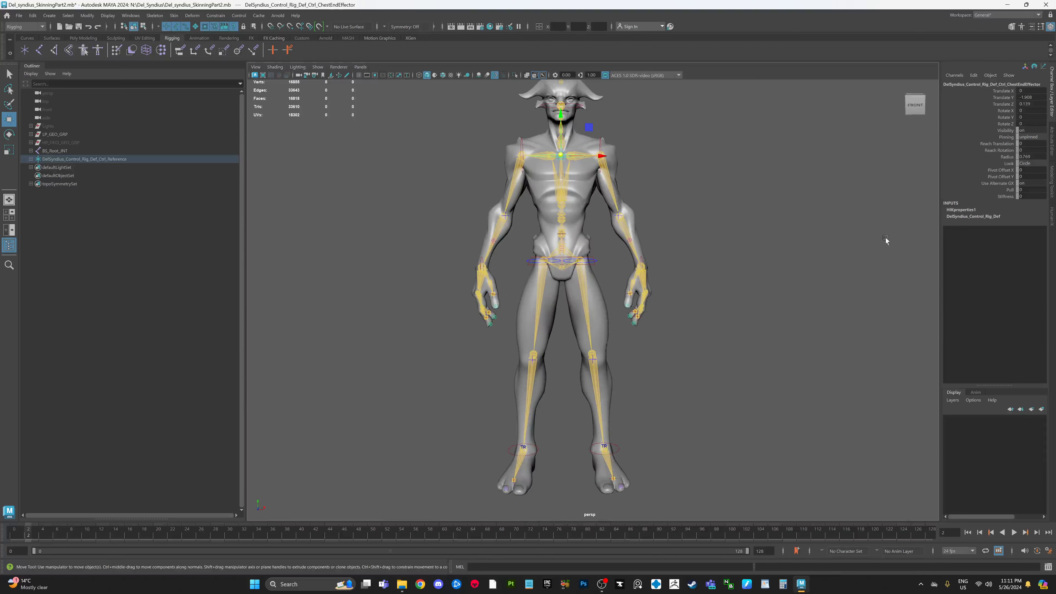
Move the hips effector to test how the body follows, and undo the moves.
{"action": "left_click", "coordinate": [593, 267]}
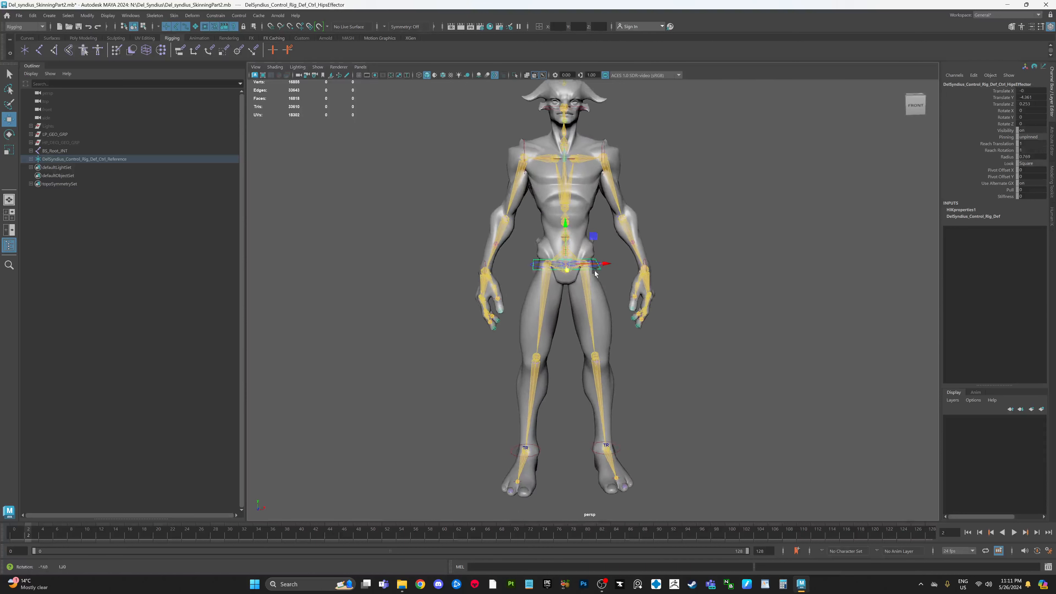
{"action": "scroll", "coordinate": [598, 275], "scroll_direction": "up", "scroll_amount": 3}
{"action": "middle_click_drag", "start_coordinate": [601, 278], "coordinate": [606, 290], "text": "alt"}
{"action": "left_click_drag", "start_coordinate": [618, 270], "coordinate": [641, 309]}
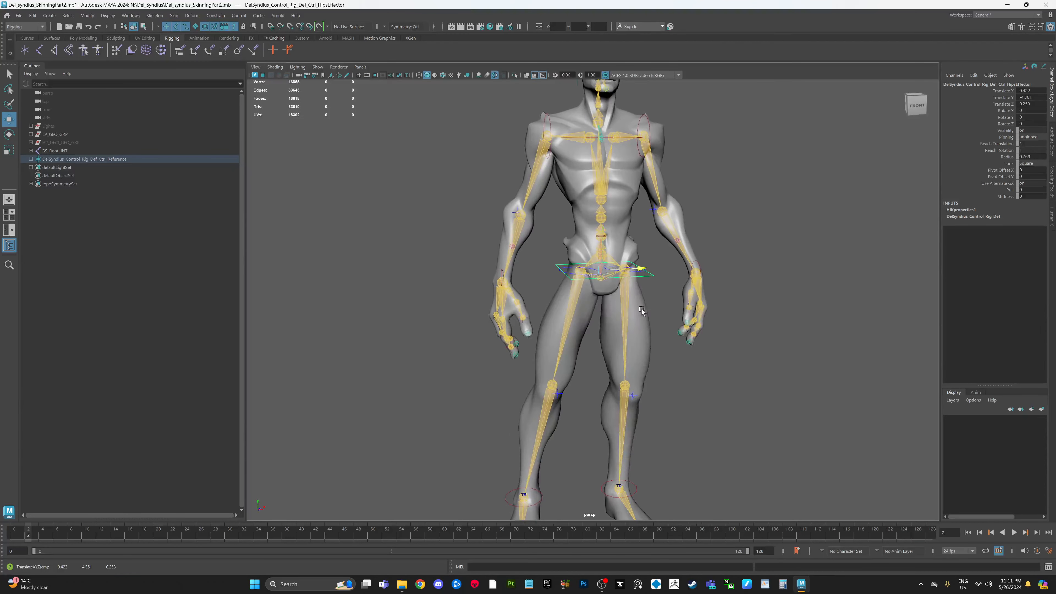
{"action": "left_click_drag", "start_coordinate": [609, 276], "coordinate": [581, 292]}
{"action": "key", "text": "ctrl+z"}
{"action": "key", "text": "ctrl+z"}
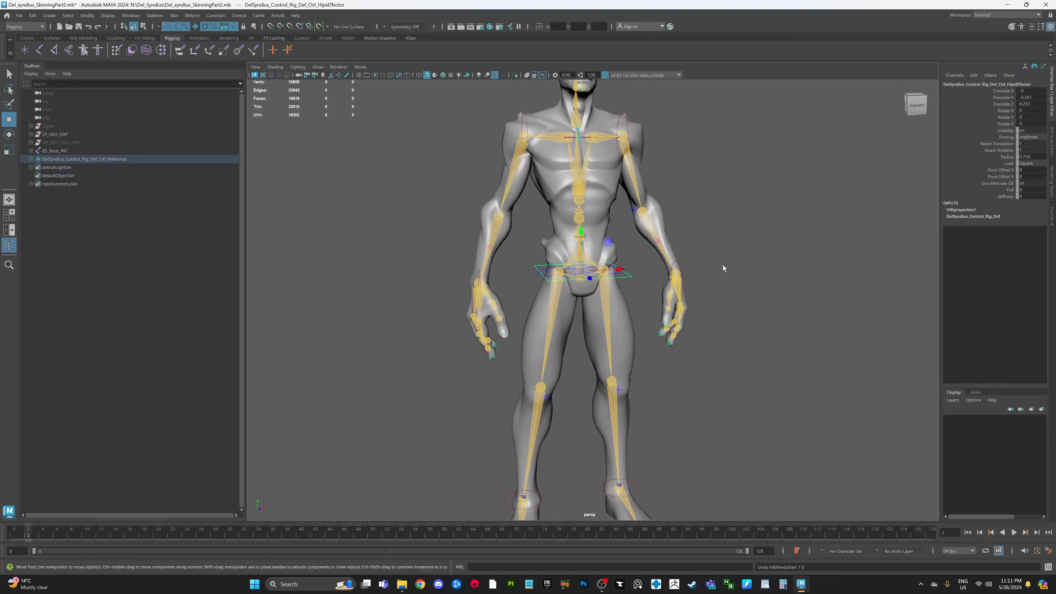
Reopen the HumanIK controls and set the left wrist effector's IK Blend T and IK Blend R to 1.00.
{"action": "left_click", "coordinate": [1021, 26]}
{"action": "left_click", "coordinate": [1010, 158]}
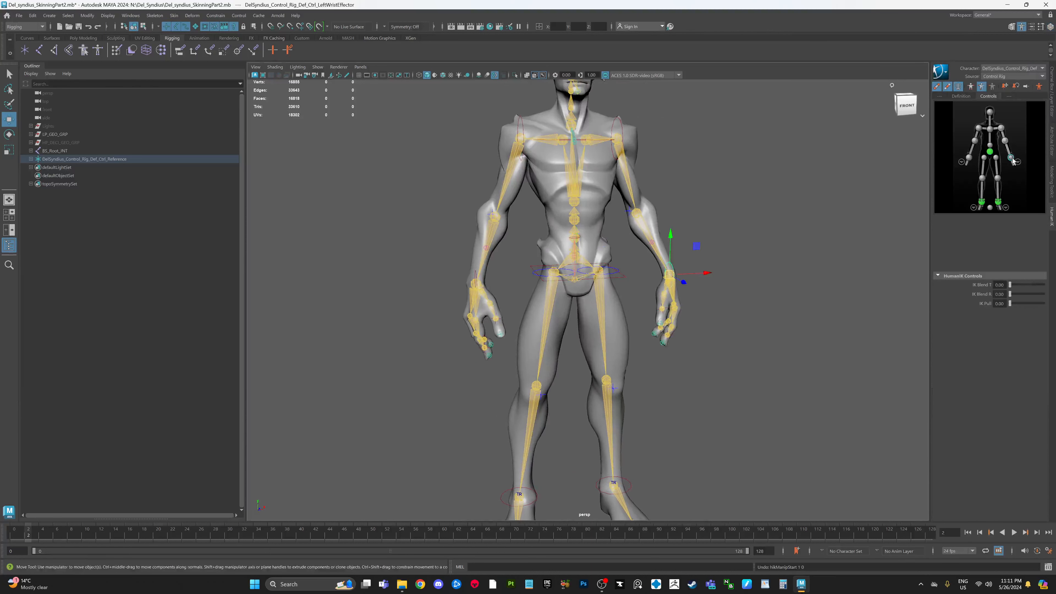
{"action": "left_click_drag", "start_coordinate": [1010, 284], "coordinate": [1054, 296]}
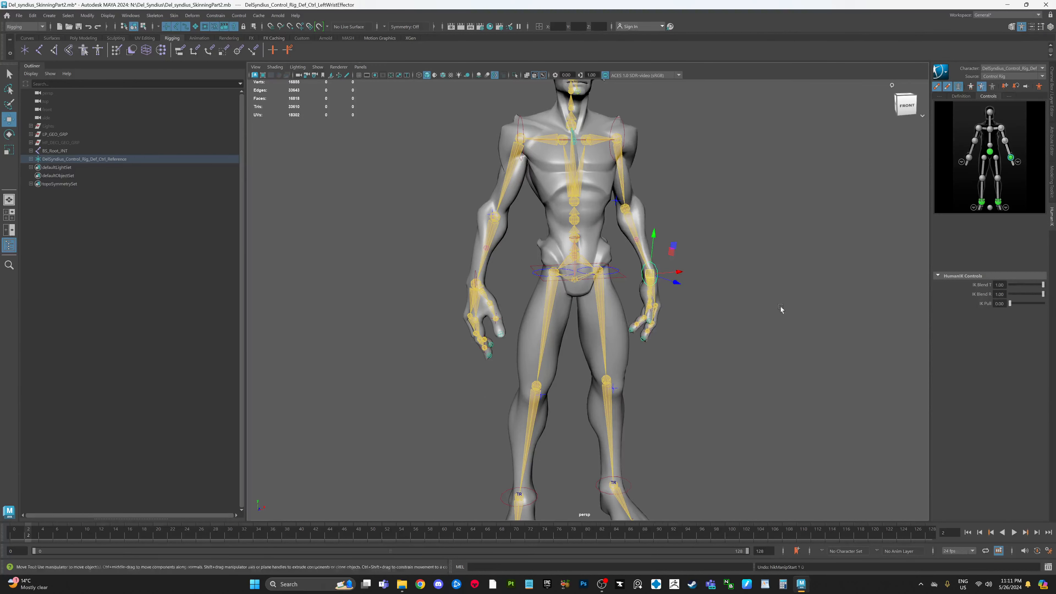
Try zeroing the left wrist effector's Translate and Rotate values with the IK blend on, inspect the arm, and undo it.
{"action": "scroll", "coordinate": [780, 306], "scroll_direction": "up", "scroll_amount": 5}
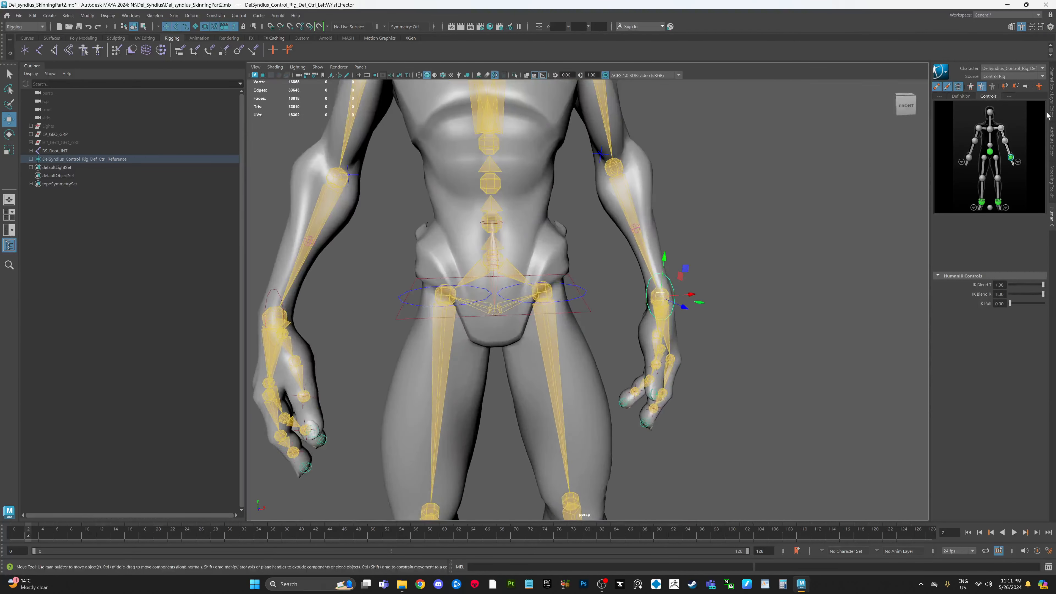
{"action": "left_click", "coordinate": [1050, 111]}
{"action": "left_click_drag", "start_coordinate": [1028, 93], "coordinate": [1028, 124]}
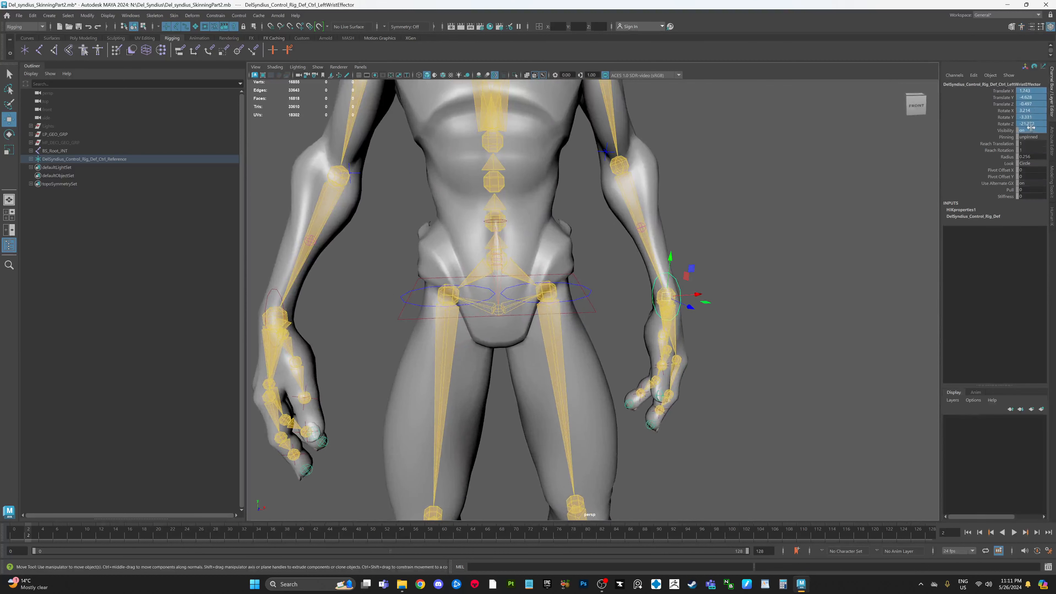
{"action": "type", "text": "0"}
{"action": "key", "text": "Return"}
{"action": "scroll", "coordinate": [725, 287], "scroll_direction": "down", "scroll_amount": 5}
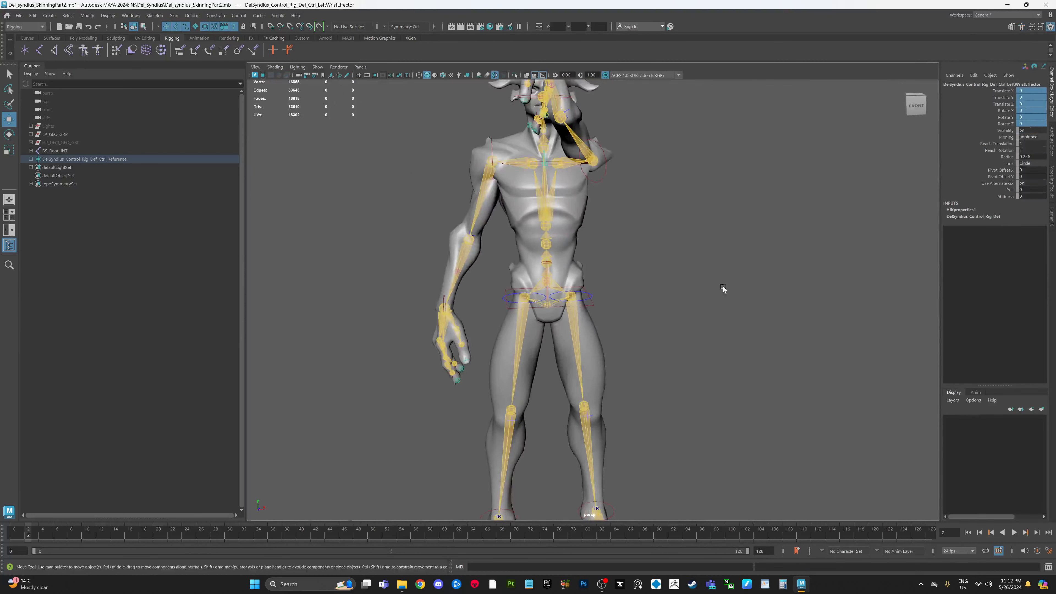
{"action": "left_click_drag", "start_coordinate": [724, 290], "coordinate": [656, 159], "text": "alt"}
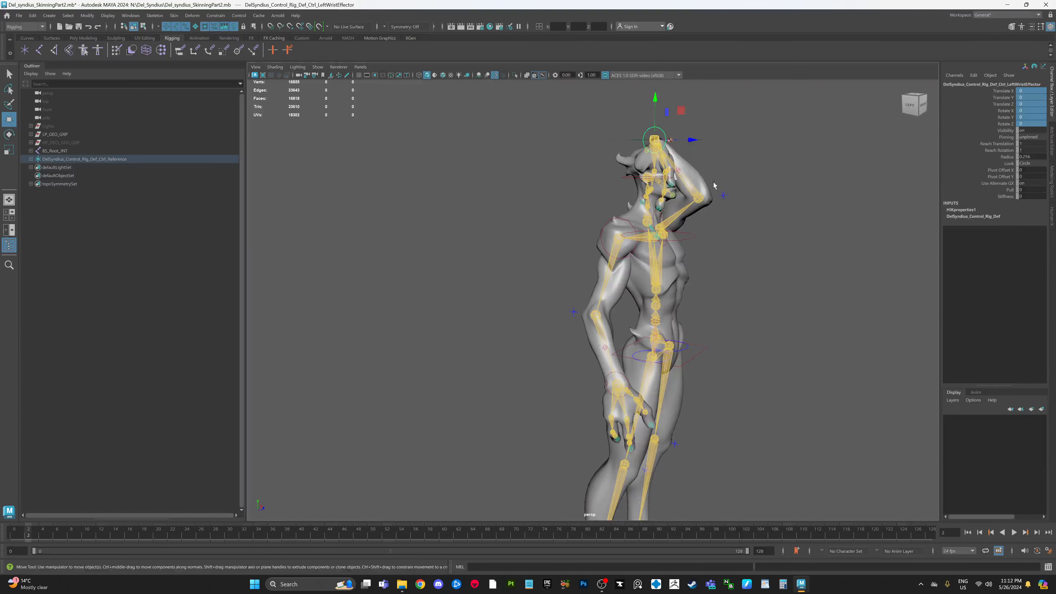
{"action": "left_click_drag", "start_coordinate": [713, 181], "coordinate": [687, 197], "text": "alt"}
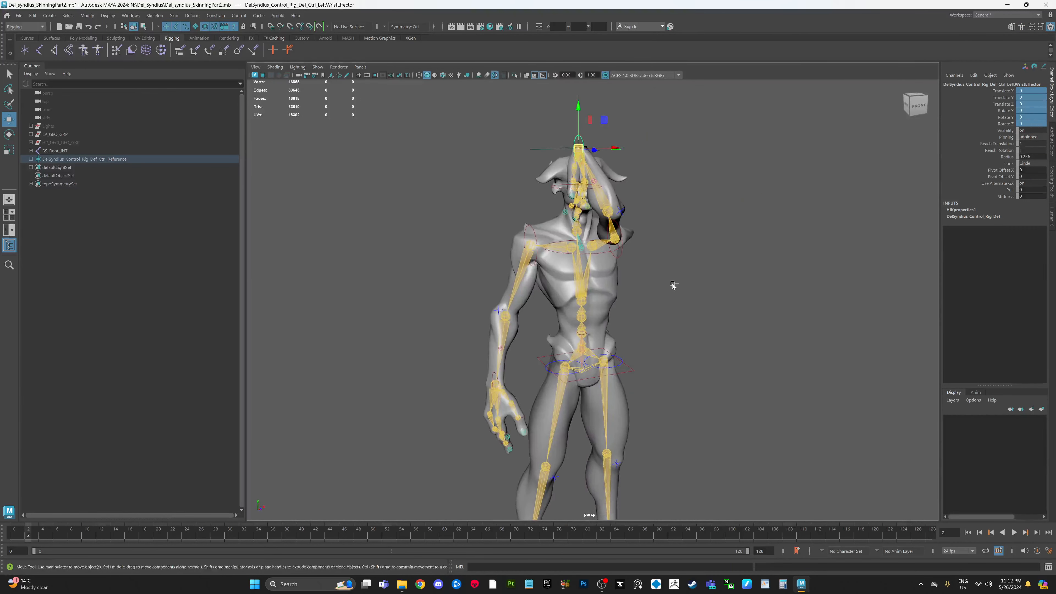
{"action": "key", "text": "ctrl+z"}
Reset the left wrist effector to its Stance Pose.
{"action": "middle_click_drag", "start_coordinate": [721, 211], "coordinate": [726, 217], "text": "alt"}
{"action": "scroll", "coordinate": [717, 228], "scroll_direction": "up", "scroll_amount": 6}
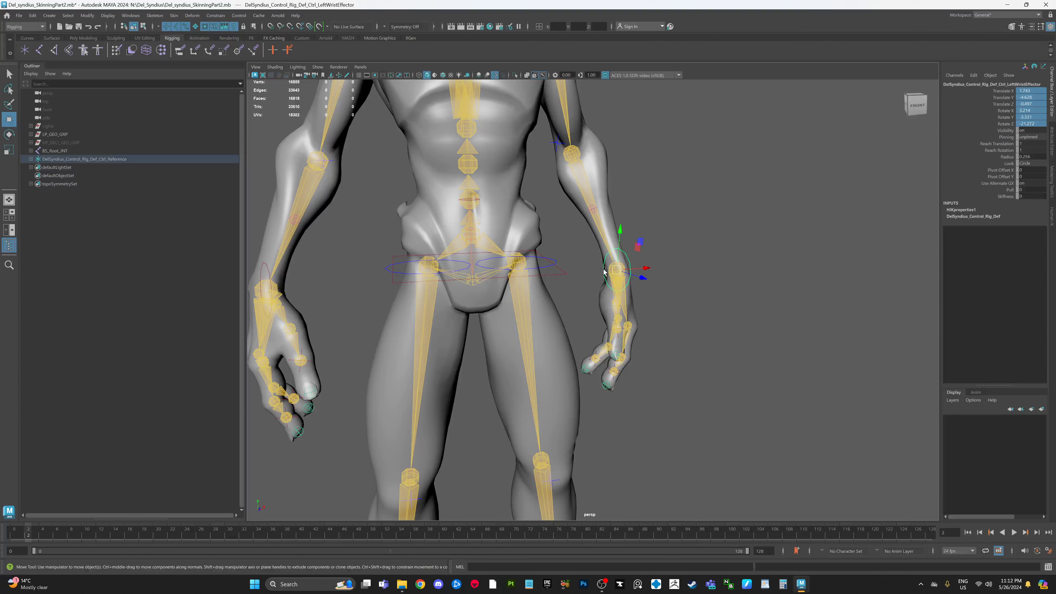
{"action": "right_click", "coordinate": [604, 271]}
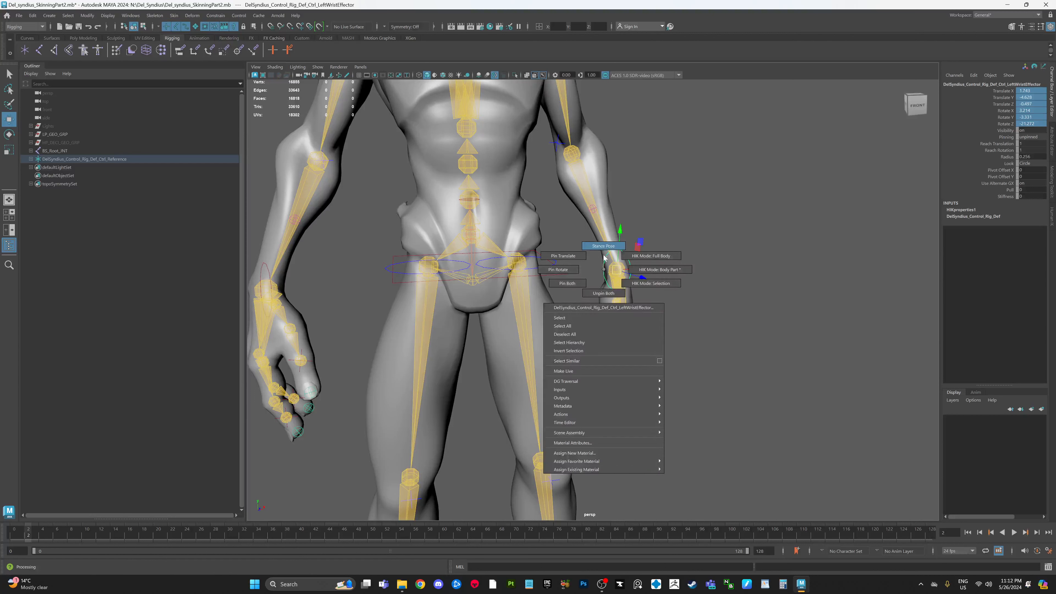
{"action": "right_click_drag", "start_coordinate": [604, 250], "coordinate": [605, 247]}
{"action": "scroll", "coordinate": [699, 235], "scroll_direction": "down", "scroll_amount": 4}
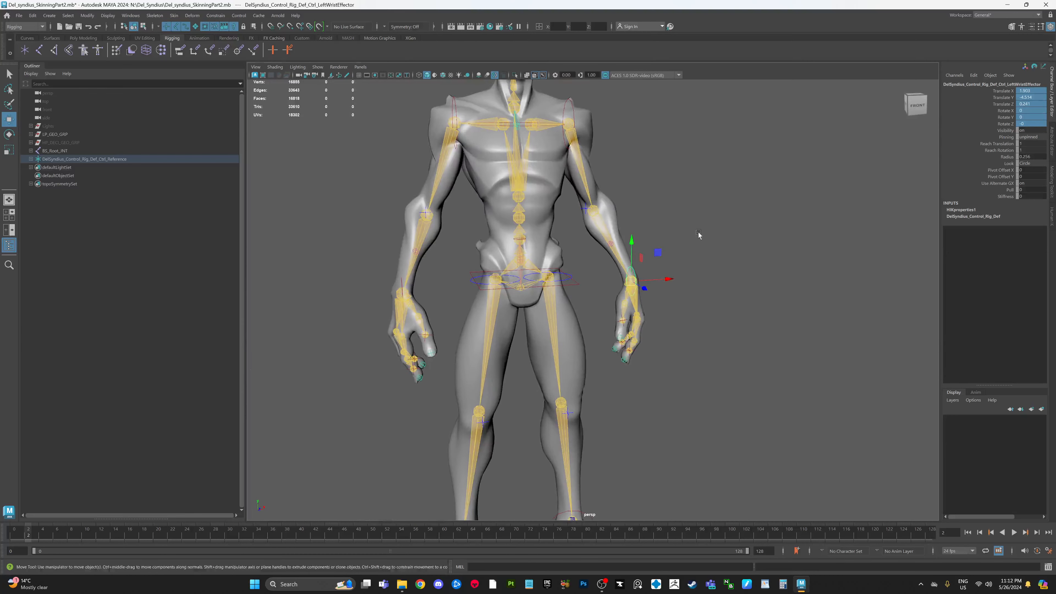
Select the hips effector and inspect the whole control rig from the front and back.
{"action": "left_click", "coordinate": [744, 240]}
{"action": "left_click_drag", "start_coordinate": [744, 242], "coordinate": [607, 299], "text": "alt"}
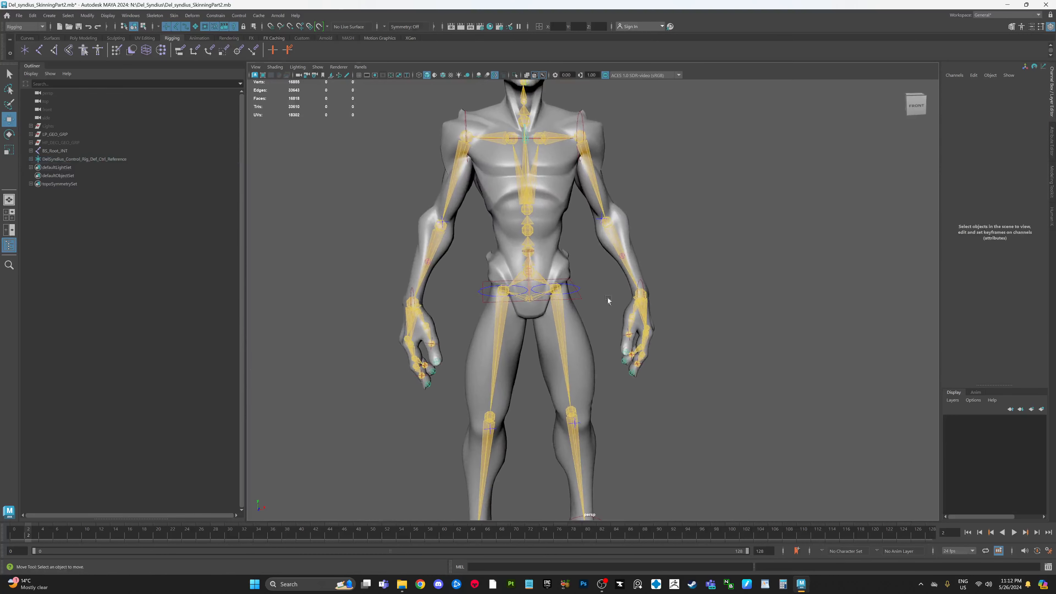
{"action": "left_click", "coordinate": [577, 298]}
{"action": "scroll", "coordinate": [577, 299], "scroll_direction": "down", "scroll_amount": 4}
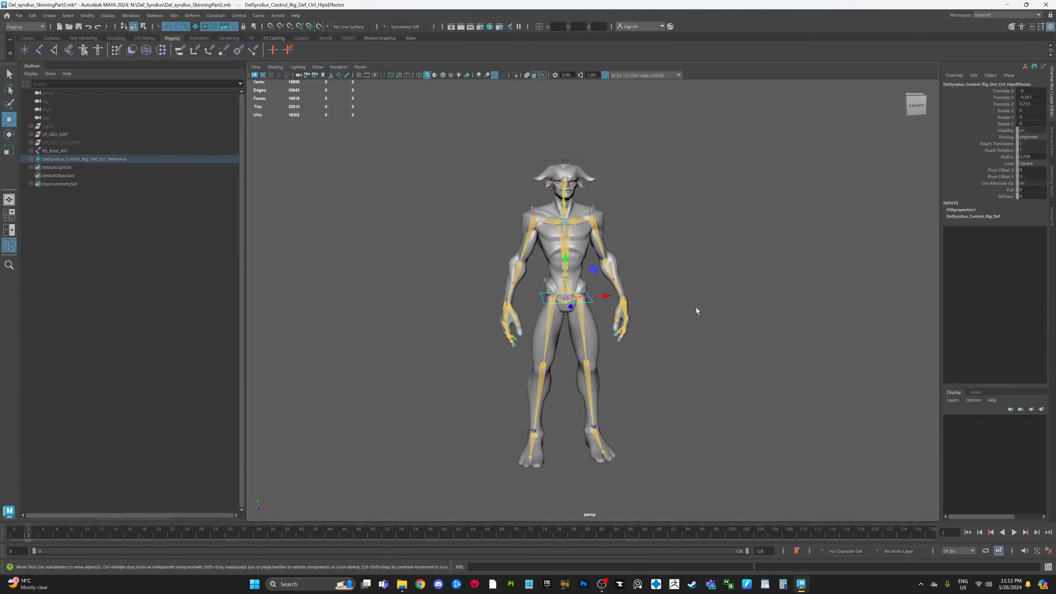
{"action": "left_click_drag", "start_coordinate": [697, 306], "coordinate": [101, 158], "text": "alt"}
{"action": "scroll", "coordinate": [511, 290], "scroll_direction": "up", "scroll_amount": 5}
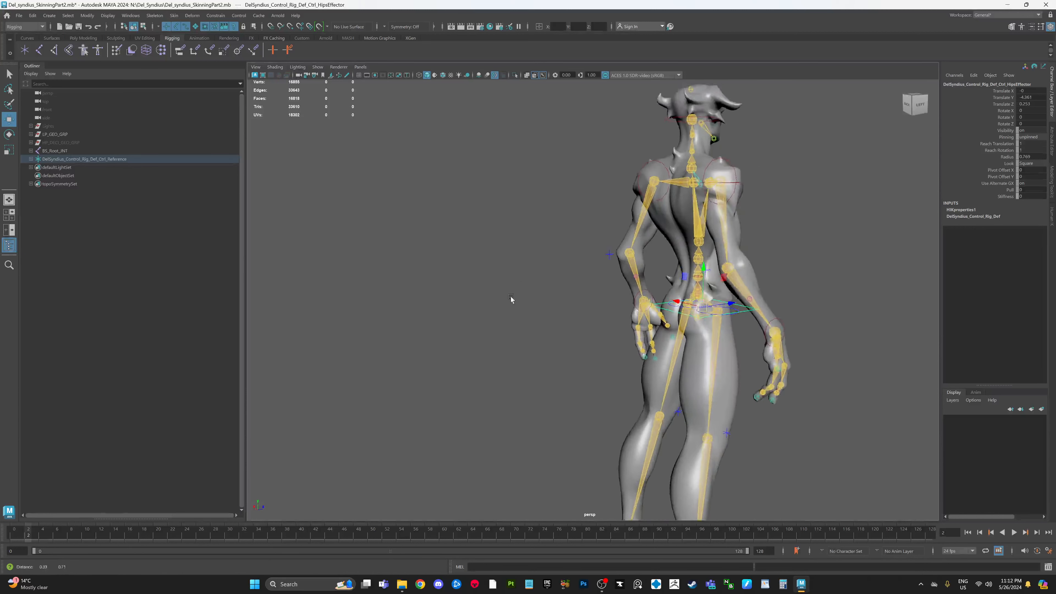
{"action": "left_click_drag", "start_coordinate": [509, 299], "coordinate": [473, 307], "text": "alt"}
{"action": "middle_click_drag", "start_coordinate": [473, 307], "coordinate": [387, 252], "text": "alt"}
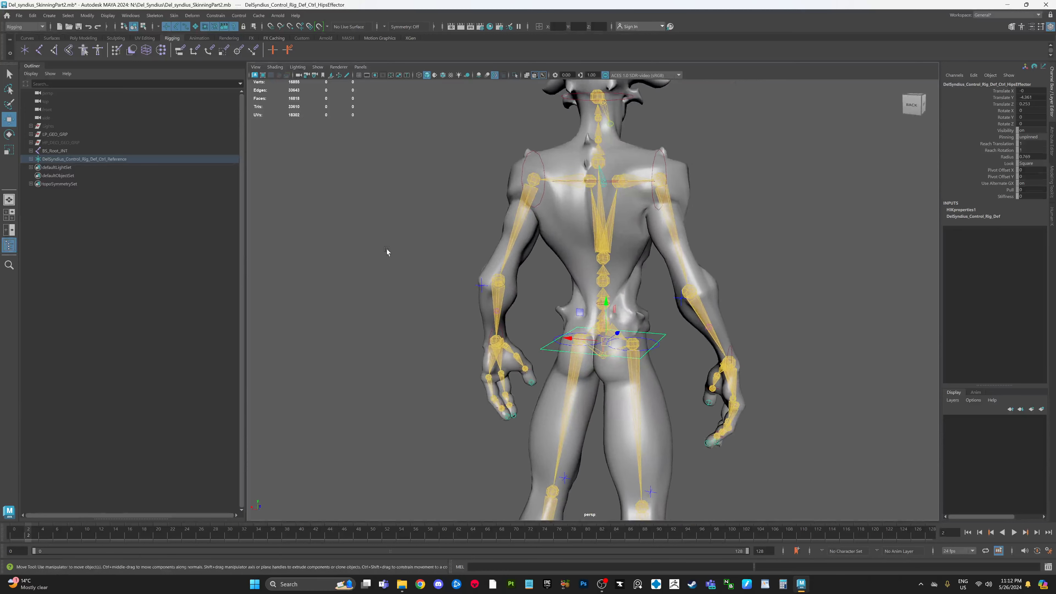
{"action": "left_click_drag", "start_coordinate": [400, 255], "coordinate": [744, 226], "text": "alt"}
Rotate the head effector to test how the head and neck follow, and undo the rotations.
{"action": "scroll", "coordinate": [407, 283], "scroll_direction": "up", "scroll_amount": 6}
{"action": "left_click", "coordinate": [599, 188]}
{"action": "key", "text": "e"}
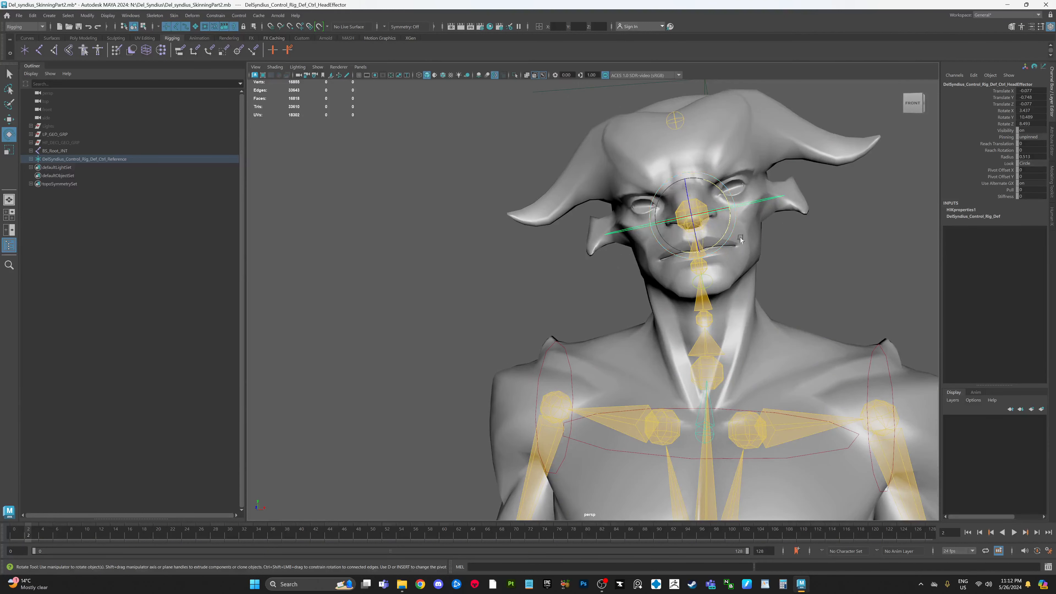
{"action": "left_click_drag", "start_coordinate": [717, 233], "coordinate": [685, 234]}
{"action": "mouse_move", "coordinate": [698, 229]}
{"action": "left_mouse_down", "text": "alt"}
{"action": "mouse_move", "coordinate": [716, 223]}
{"action": "mouse_move", "coordinate": [679, 224]}
{"action": "mouse_move", "coordinate": [713, 226]}
{"action": "left_mouse_up", "text": "alt"}
{"action": "key", "text": "ctrl+z"}
{"action": "key", "text": "ctrl+z"}
{"action": "key", "text": "ctrl+z"}
{"action": "key", "text": "ctrl+z"}
{"action": "key", "text": "ctrl+z"}
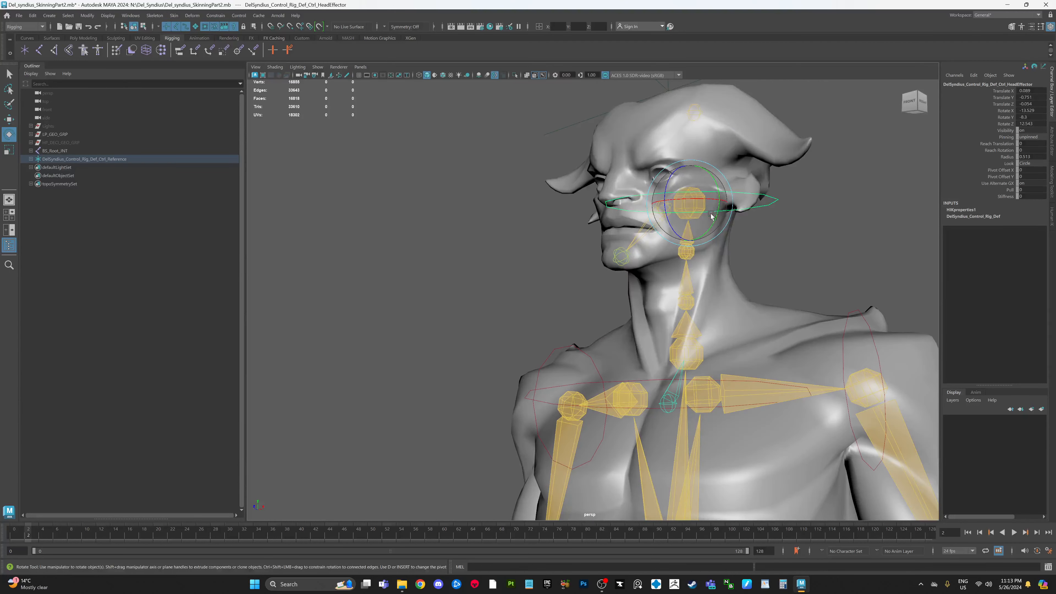
{"action": "key", "text": "ctrl+z"}
{"action": "key", "text": "ctrl+z"}
{"action": "key", "text": "ctrl+z"}
{"action": "key", "text": "ctrl+z"}
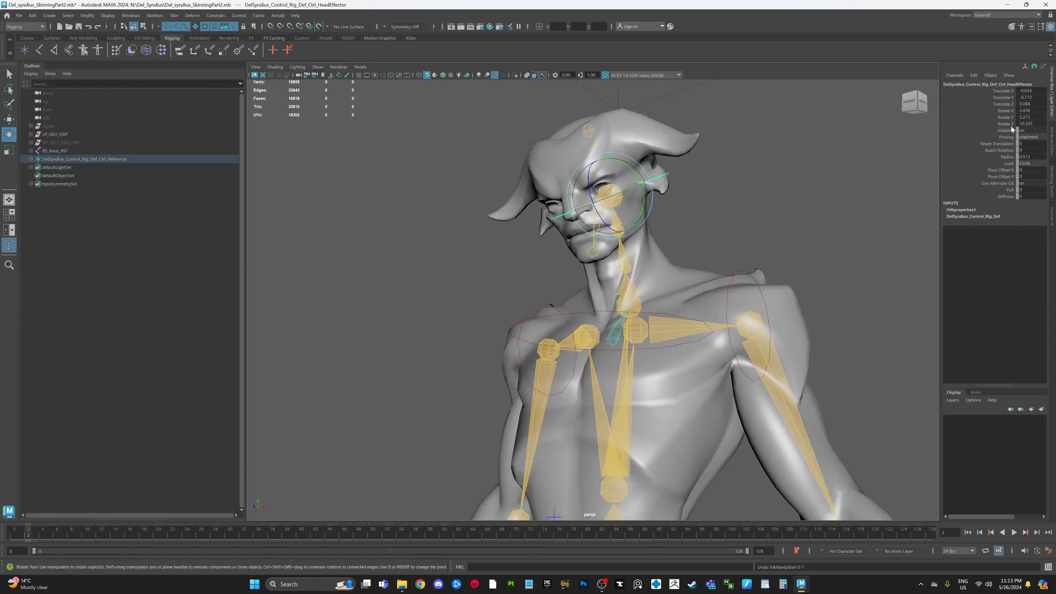
Reset the head effector to its Stance Pose.
{"action": "left_click_drag", "start_coordinate": [788, 173], "coordinate": [811, 170], "text": "alt"}
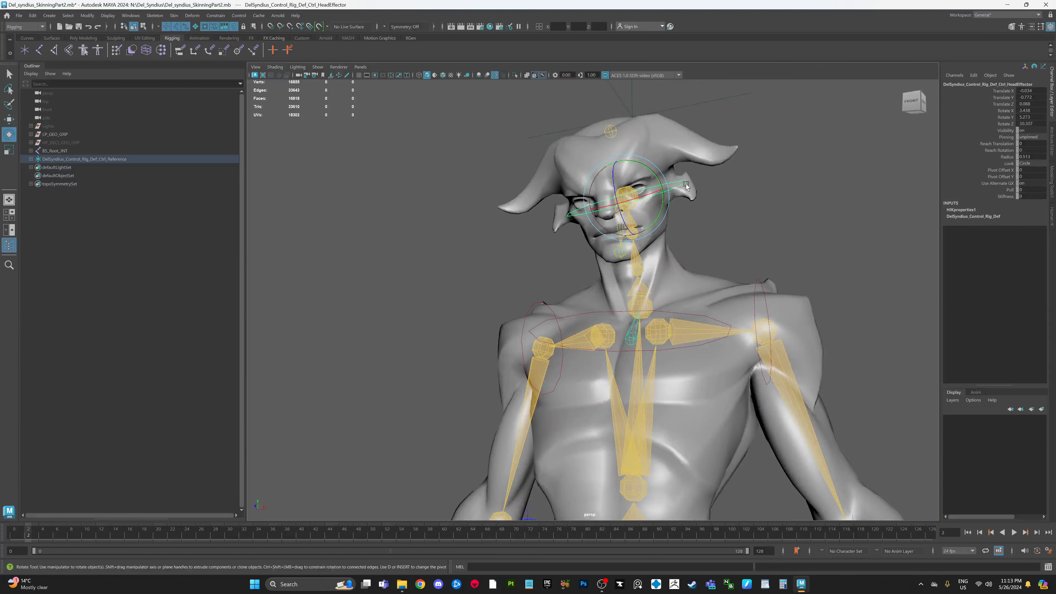
{"action": "right_click_drag", "start_coordinate": [686, 184], "coordinate": [682, 167]}
{"action": "scroll", "coordinate": [768, 192], "scroll_direction": "down", "scroll_amount": 2}
{"action": "middle_click_drag", "start_coordinate": [771, 192], "coordinate": [762, 168], "text": "alt"}
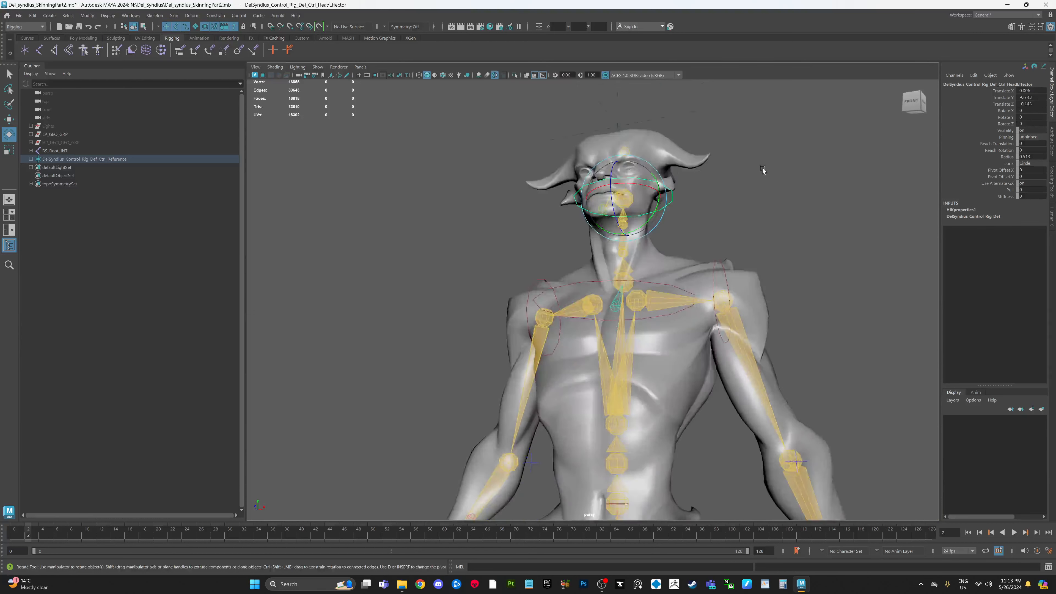
Deselect the head effector and check the character's overall pose from the front.
{"action": "left_click_drag", "start_coordinate": [762, 168], "coordinate": [807, 199], "text": "alt"}
{"action": "left_click", "coordinate": [809, 203]}
{"action": "scroll", "coordinate": [802, 212], "scroll_direction": "down", "scroll_amount": 3}
{"action": "middle_click_drag", "start_coordinate": [776, 233], "coordinate": [750, 180], "text": "alt"}
{"action": "left_click_drag", "start_coordinate": [749, 179], "coordinate": [763, 193], "text": "alt"}
{"action": "scroll", "coordinate": [766, 206], "scroll_direction": "down", "scroll_amount": 2}
{"action": "middle_click_drag", "start_coordinate": [773, 233], "coordinate": [775, 177], "text": "alt"}
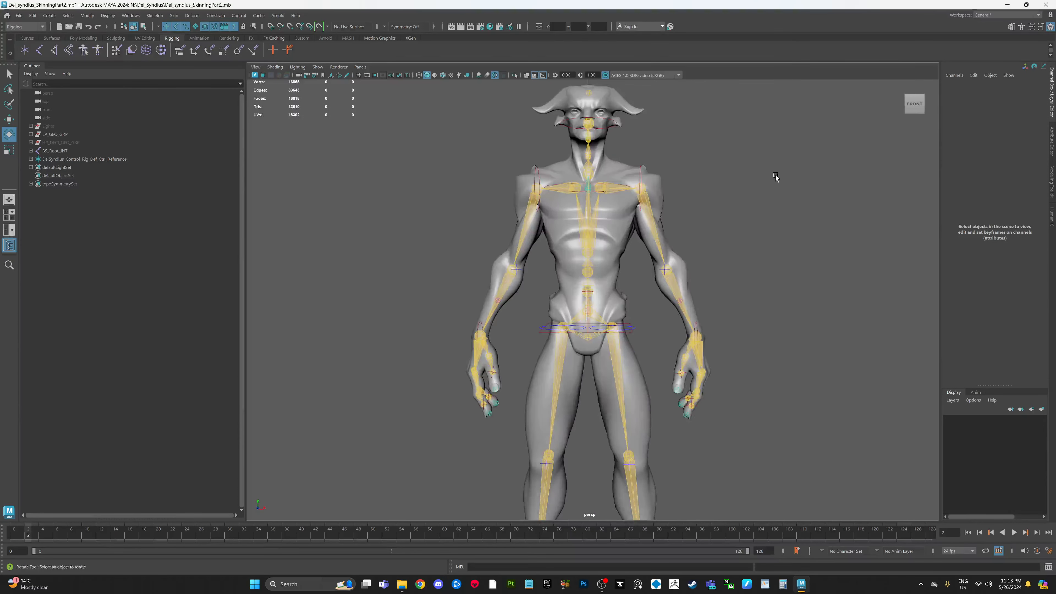
{"action": "left_click_drag", "start_coordinate": [775, 177], "coordinate": [753, 187], "text": "alt"}
{"action": "middle_click_drag", "start_coordinate": [689, 241], "coordinate": [690, 252], "text": "alt"}
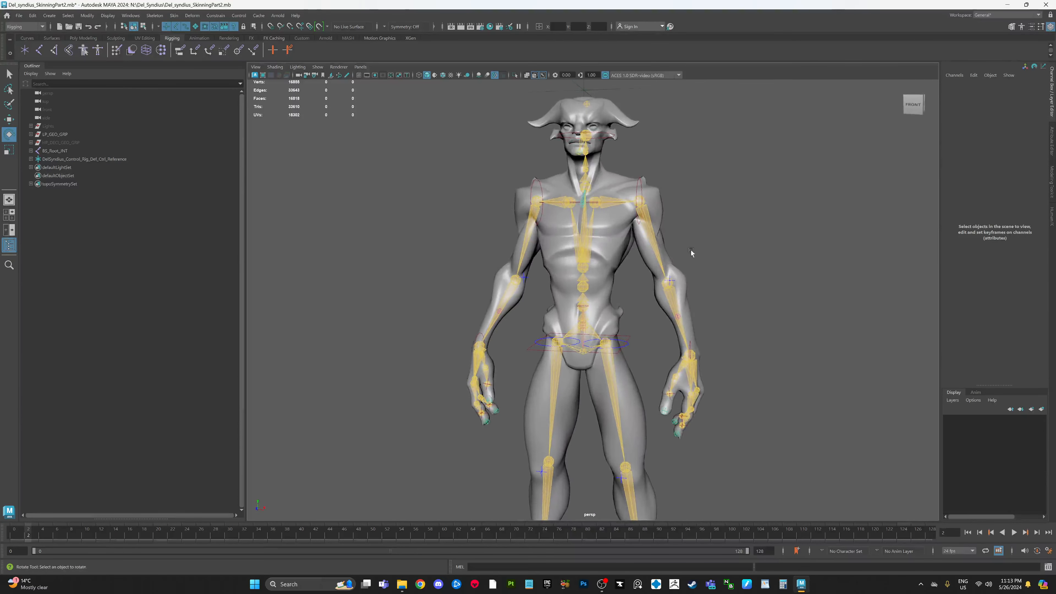
Draw a four-joint tail chain behind the hips in the side view, with bones about 1.17, 1.2 and 0.71 units long.
{"action": "left_click", "coordinate": [41, 51]}
{"action": "key", "text": "space"}
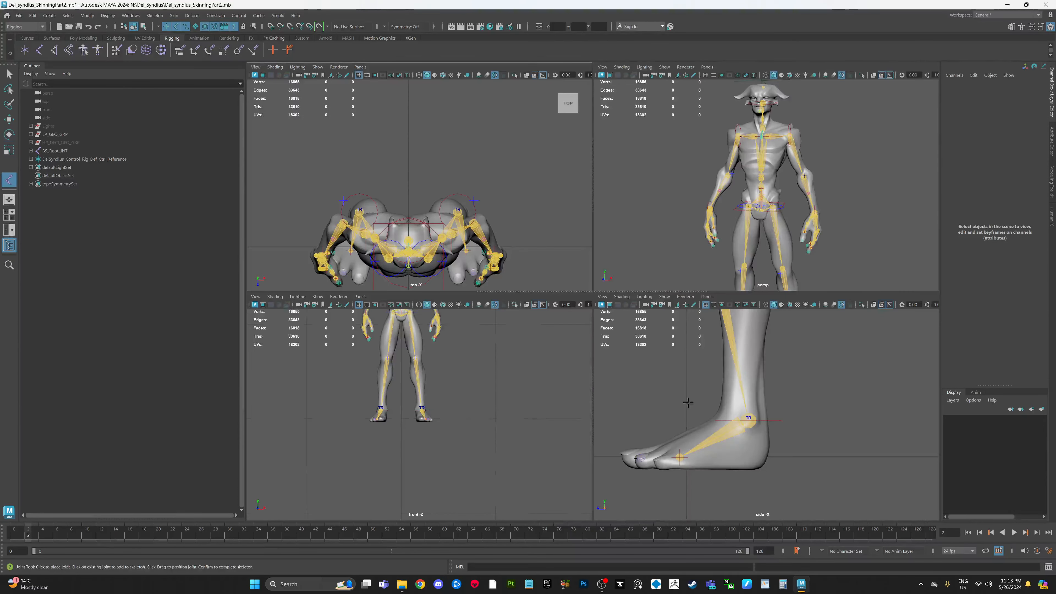
{"action": "key", "text": "a"}
{"action": "key", "text": "space"}
{"action": "scroll", "coordinate": [618, 241], "scroll_direction": "up", "scroll_amount": 3}
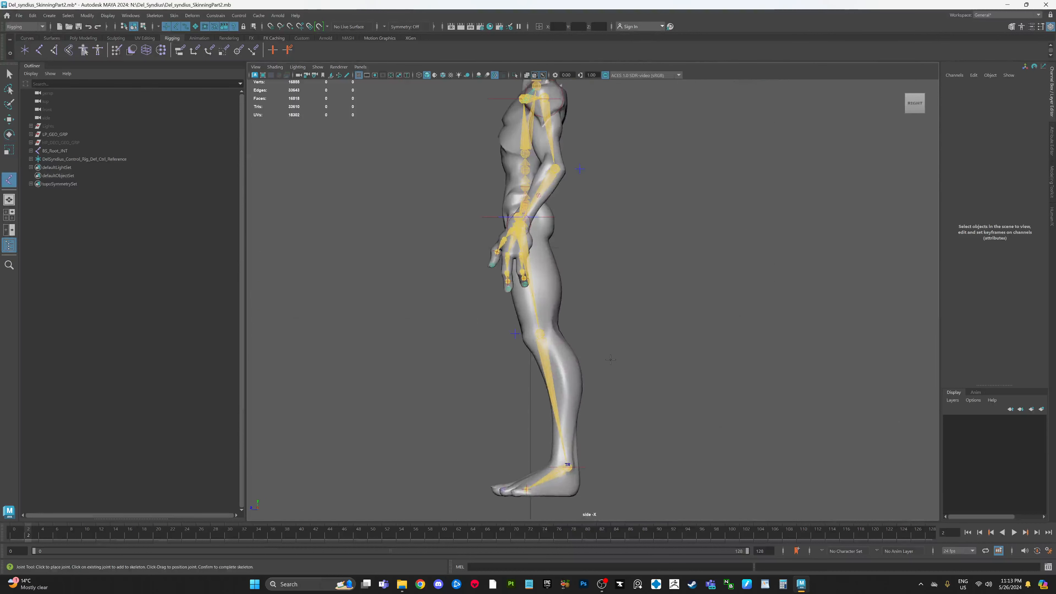
{"action": "scroll", "coordinate": [610, 359], "scroll_direction": "up", "scroll_amount": 4}
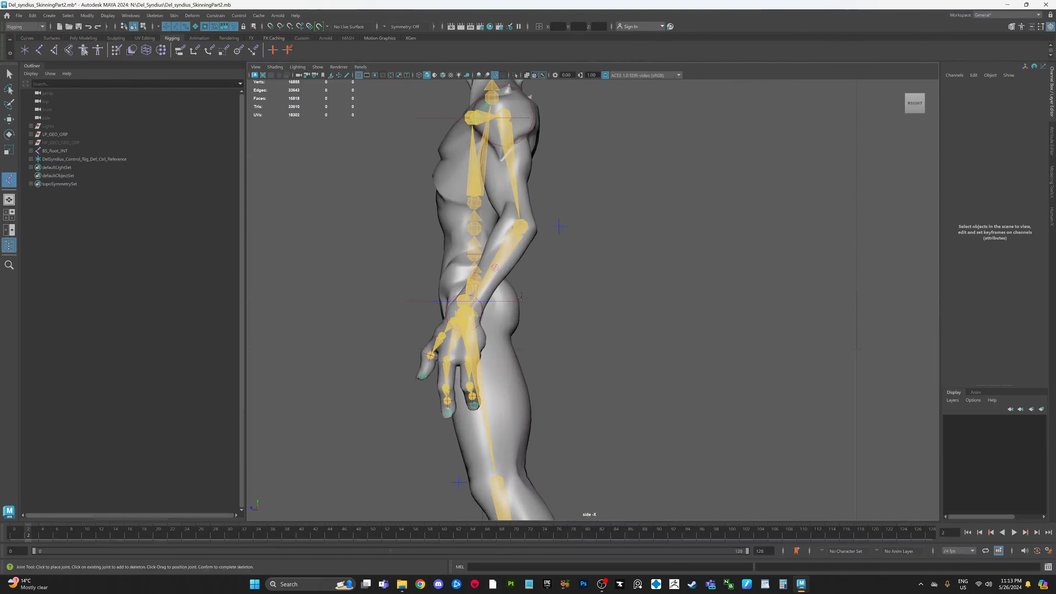
{"action": "scroll", "coordinate": [665, 312], "scroll_direction": "up", "scroll_amount": 4}
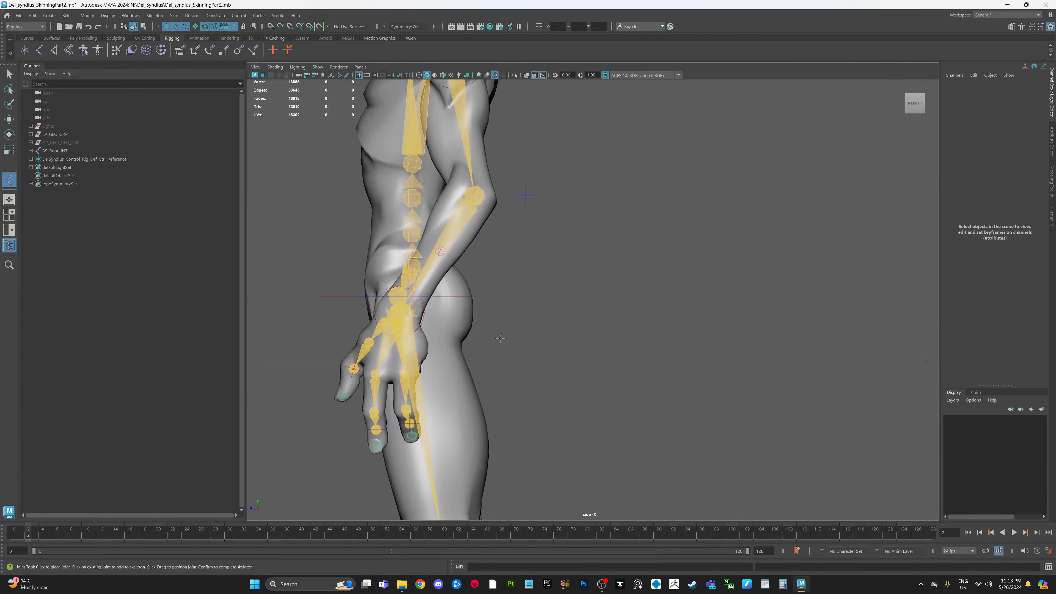
{"action": "left_click", "coordinate": [491, 293]}
{"action": "left_click", "coordinate": [594, 343]}
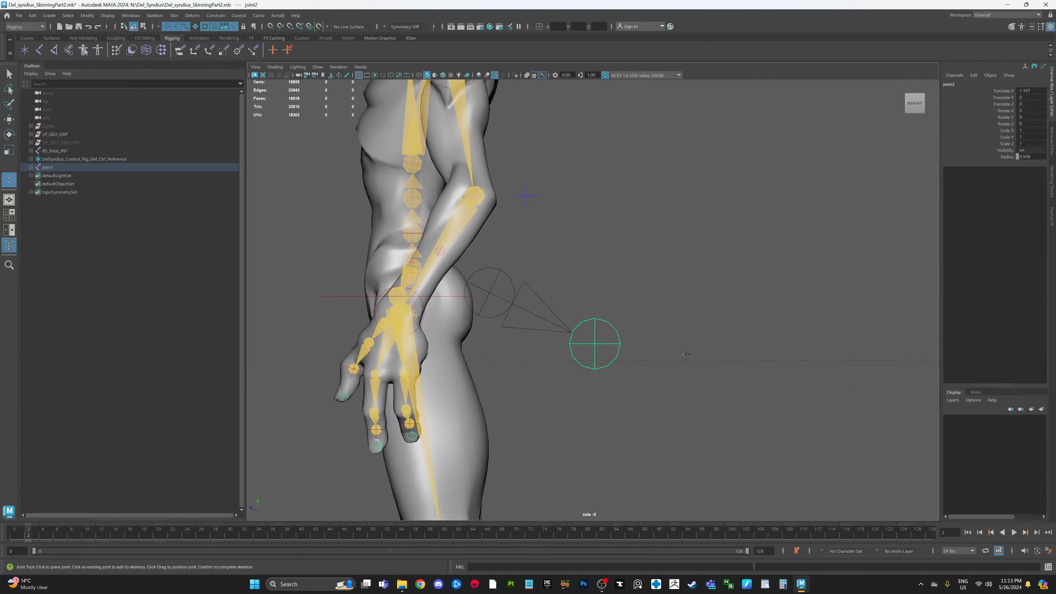
{"action": "left_click", "coordinate": [715, 352]}
{"action": "left_click", "coordinate": [782, 330]}
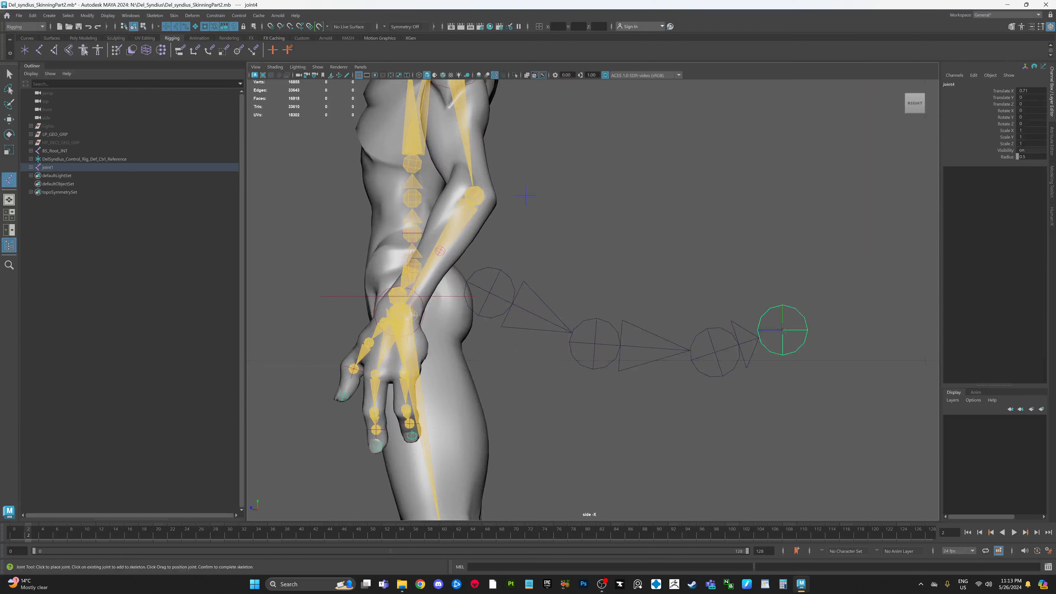
{"action": "key", "text": "Return"}
Select the whole tail joint hierarchy with the MEL command "select -hi" and set the joints' Radius to 0.1.
{"action": "key", "text": "e"}
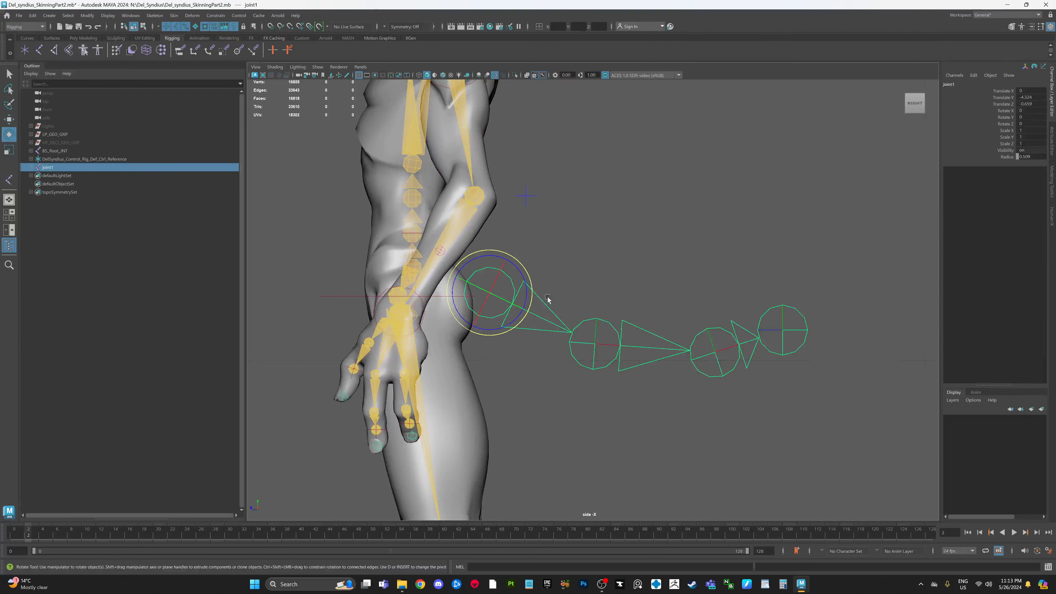
{"action": "left_click", "coordinate": [497, 566]}
{"action": "type", "text": "select -hi"}
{"action": "key", "text": "Return"}
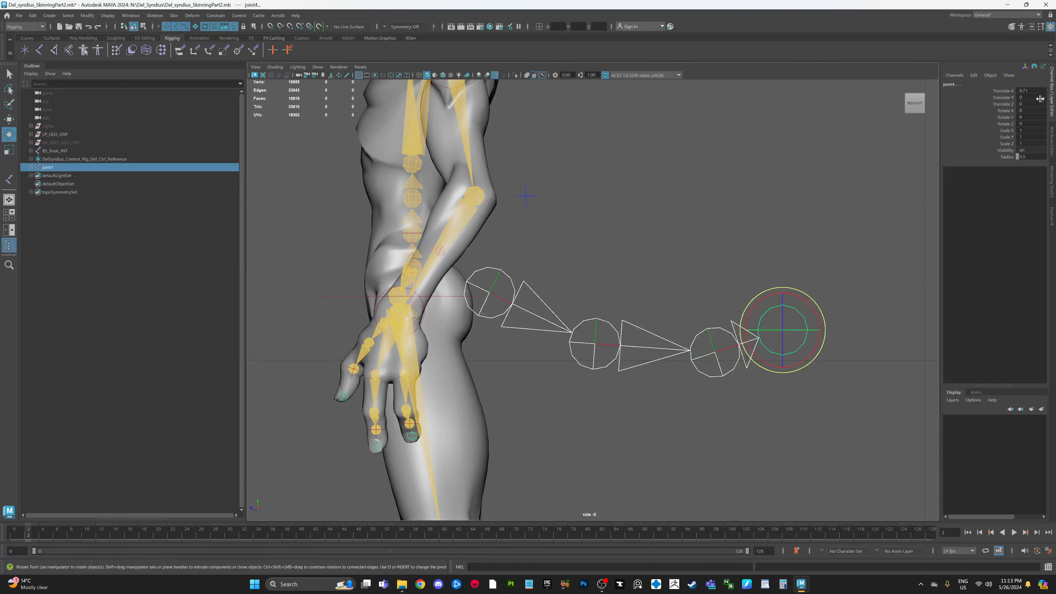
{"action": "left_click", "coordinate": [1030, 156]}
{"action": "key", "text": "Return"}
{"action": "left_click", "coordinate": [714, 245]}
Select the tail's root joint and examine the chain's placement relative to the hips and the whole body.
{"action": "middle_click_drag", "start_coordinate": [511, 268], "coordinate": [538, 282], "text": "alt"}
{"action": "scroll", "coordinate": [514, 300], "scroll_direction": "up", "scroll_amount": 2}
{"action": "left_click", "coordinate": [505, 307]}
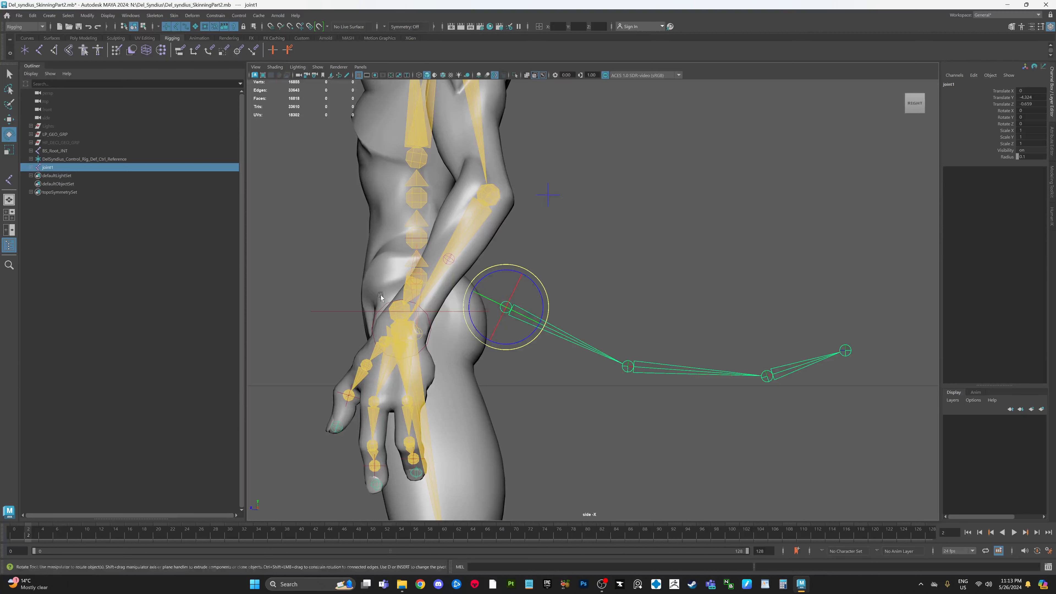
{"action": "scroll", "coordinate": [397, 260], "scroll_direction": "up", "scroll_amount": 3}
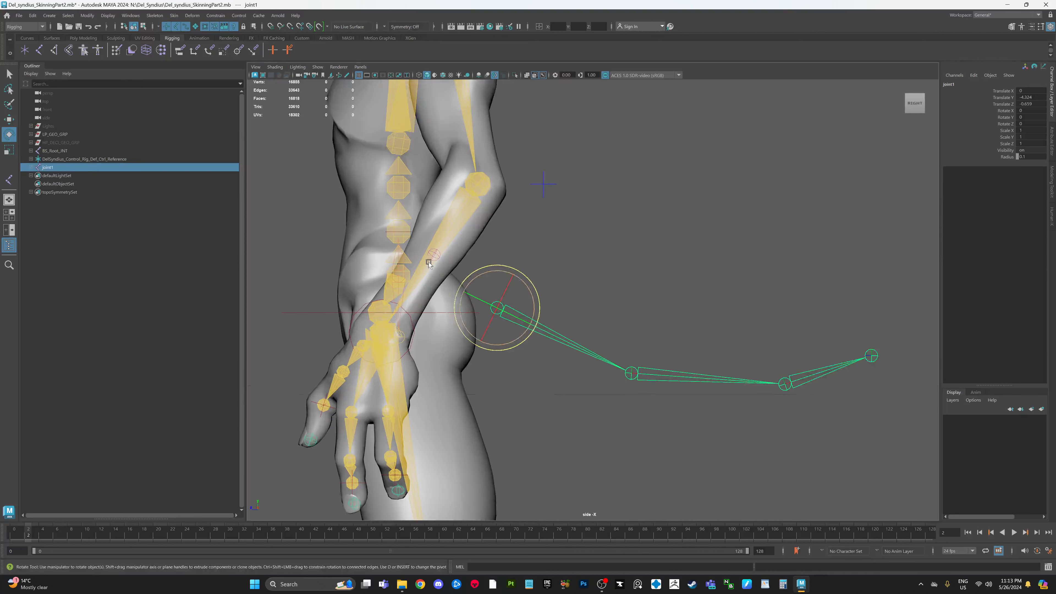
{"action": "middle_click_drag", "start_coordinate": [394, 258], "coordinate": [535, 302], "text": "alt"}
{"action": "left_click_drag", "start_coordinate": [535, 303], "coordinate": [528, 298], "text": "alt"}
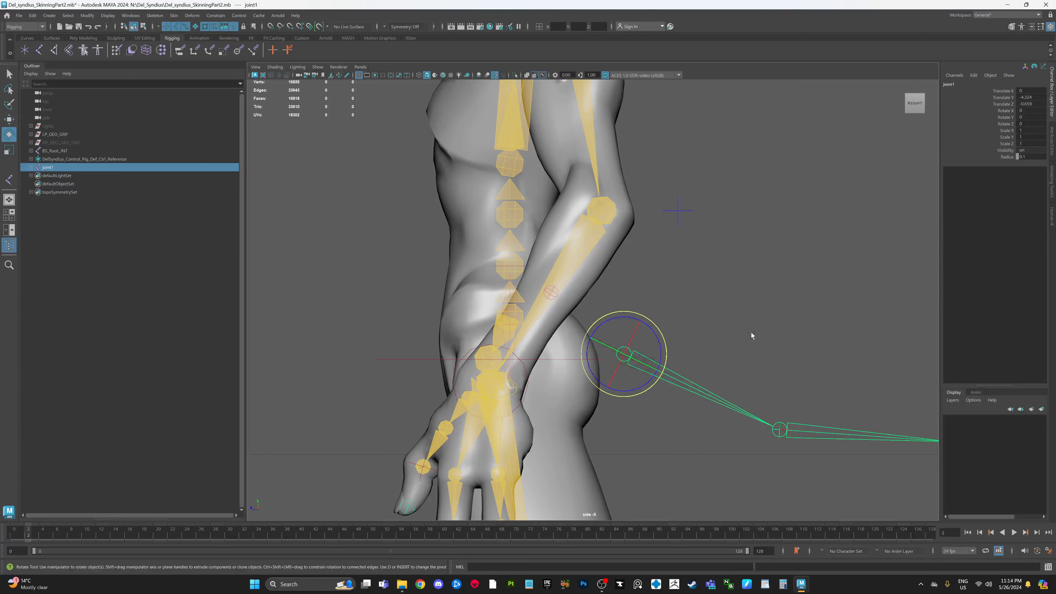
{"action": "scroll", "coordinate": [752, 320], "scroll_direction": "down", "scroll_amount": 10}
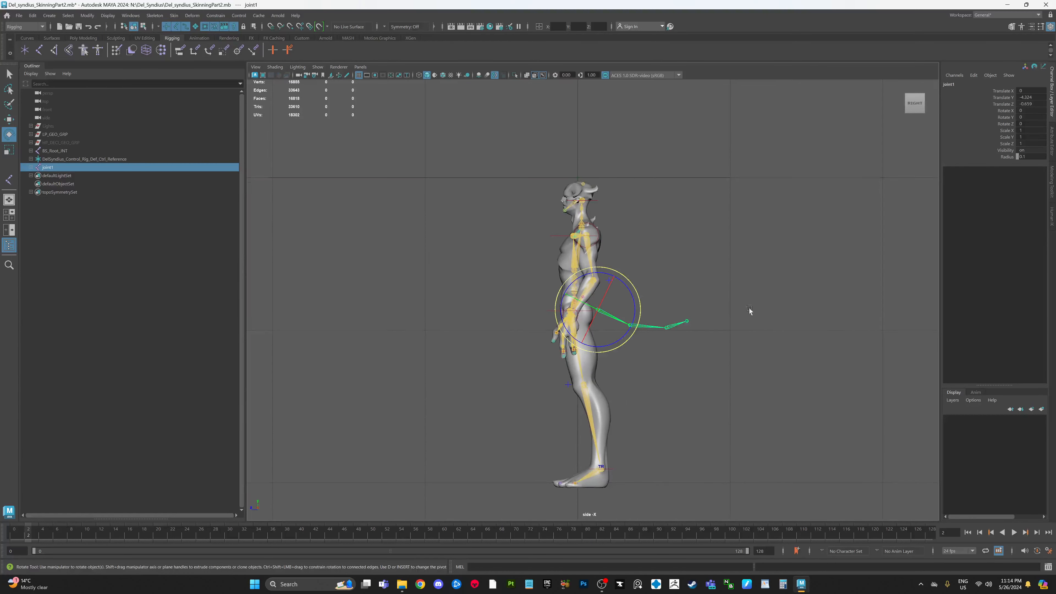
{"action": "scroll", "coordinate": [744, 324], "scroll_direction": "up", "scroll_amount": 2}
{"action": "scroll", "coordinate": [728, 354], "scroll_direction": "up", "scroll_amount": 6}
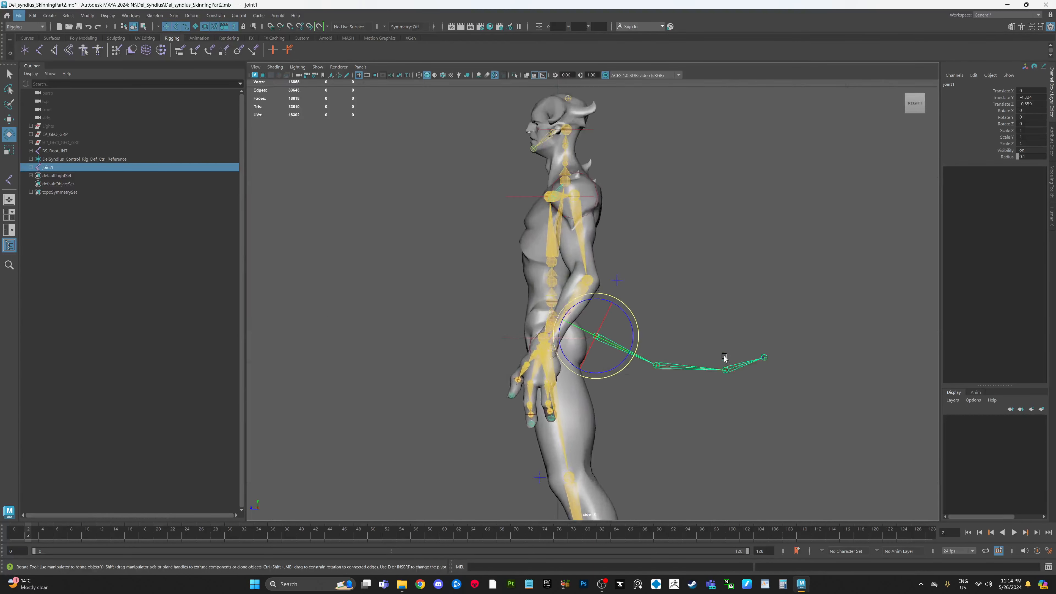
{"action": "scroll", "coordinate": [697, 341], "scroll_direction": "up", "scroll_amount": 5}
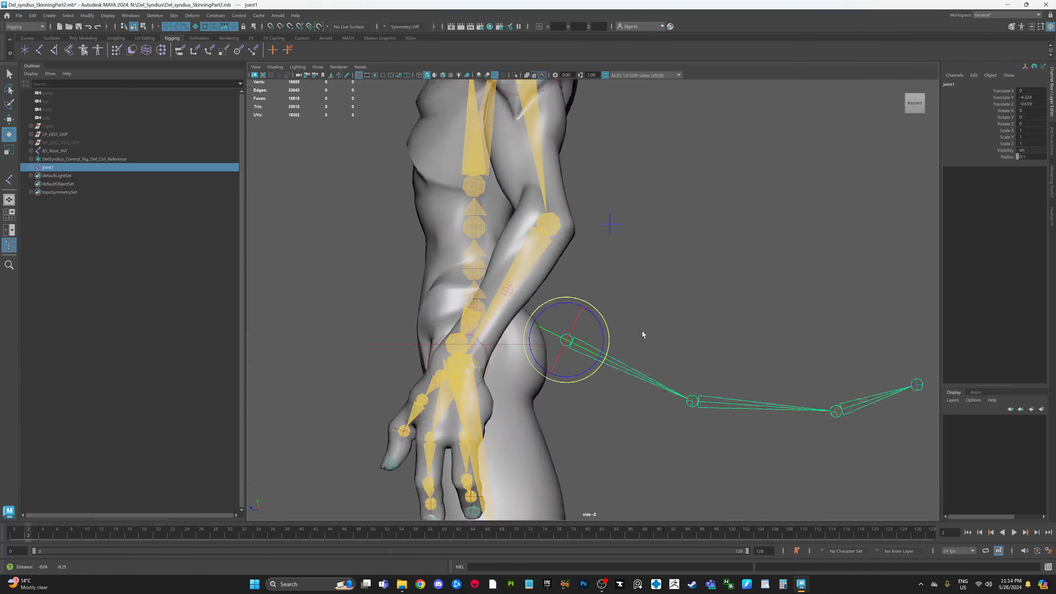
{"action": "scroll", "coordinate": [685, 308], "scroll_direction": "down", "scroll_amount": 3}
{"action": "scroll", "coordinate": [671, 294], "scroll_direction": "up", "scroll_amount": 3}
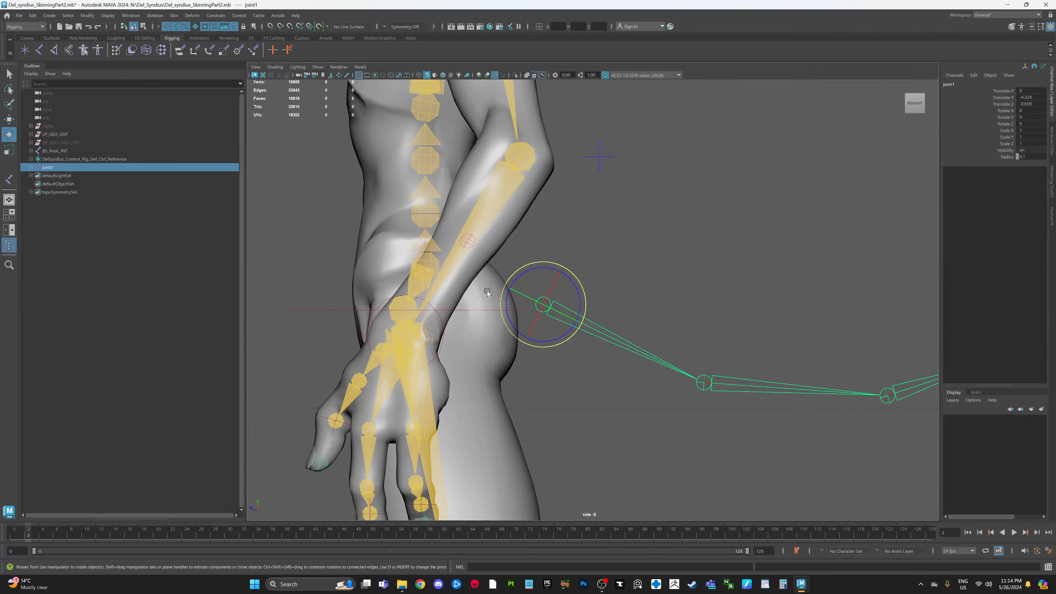
Expand the tail joint hierarchy and rename its first two joints Tail_A and Tail_B.
{"action": "left_click", "coordinate": [30, 168]}
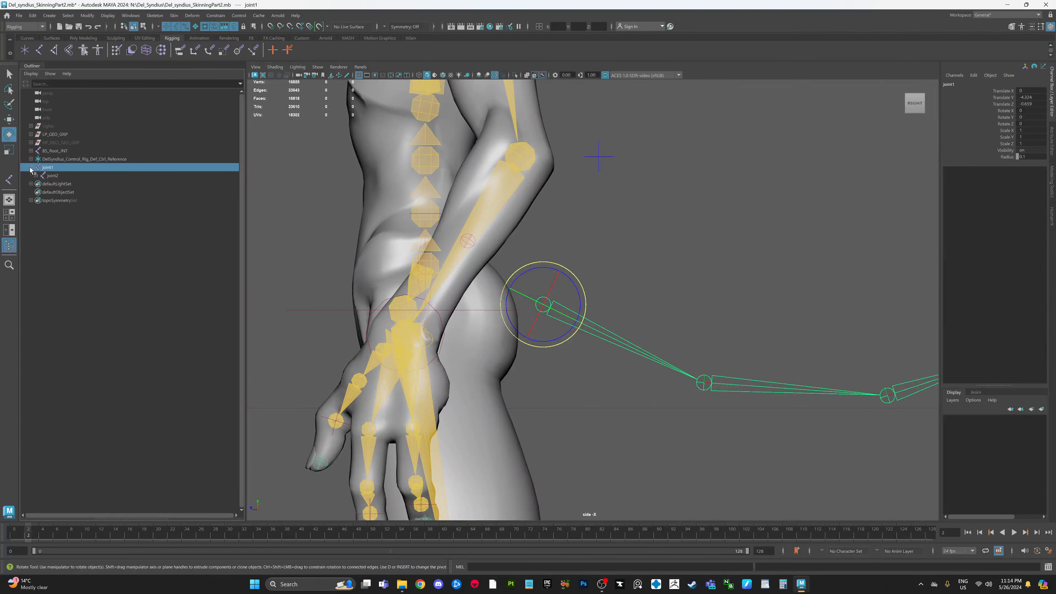
{"action": "left_click", "coordinate": [36, 176]}
{"action": "double_click", "coordinate": [50, 168]}
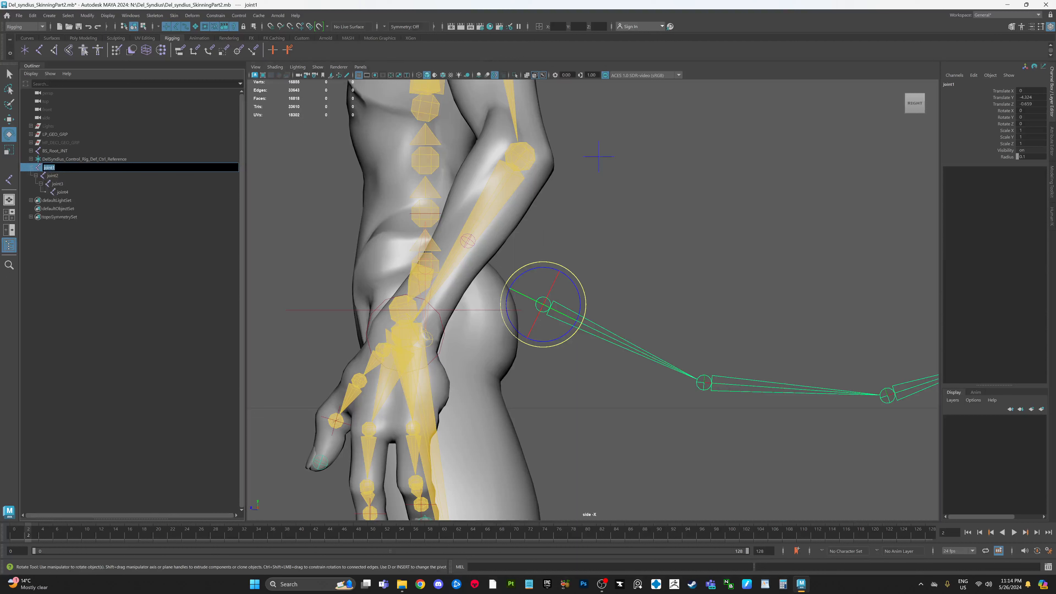
{"action": "type", "text": "Tail_A"}
{"action": "double_click", "coordinate": [50, 175]}
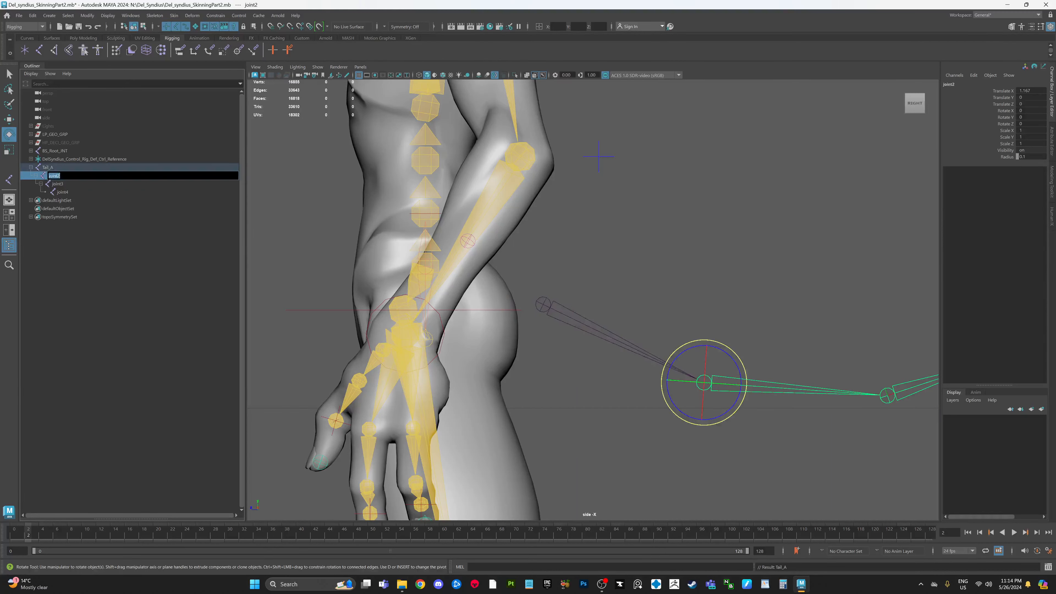
{"action": "type", "text": "Tail_A"}
{"action": "key", "text": "Return"}
Rename the last two joints of the tail chain Tail_C and Tail_D.
{"action": "double_click", "coordinate": [58, 183]}
{"action": "type", "text": "Tail_A"}
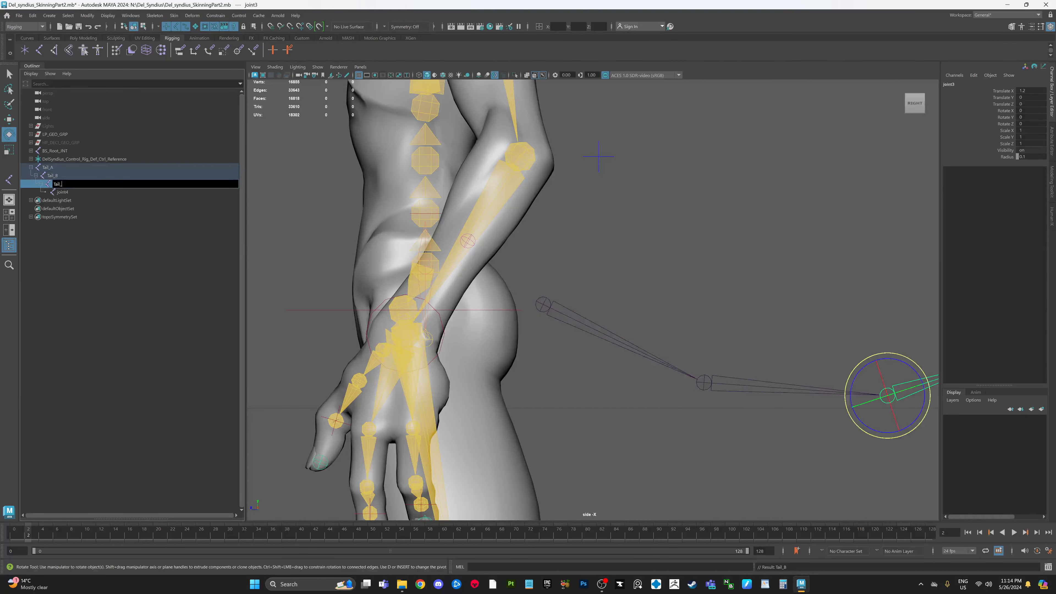
{"action": "double_click", "coordinate": [63, 192]}
{"action": "type", "text": "Tail_A"}
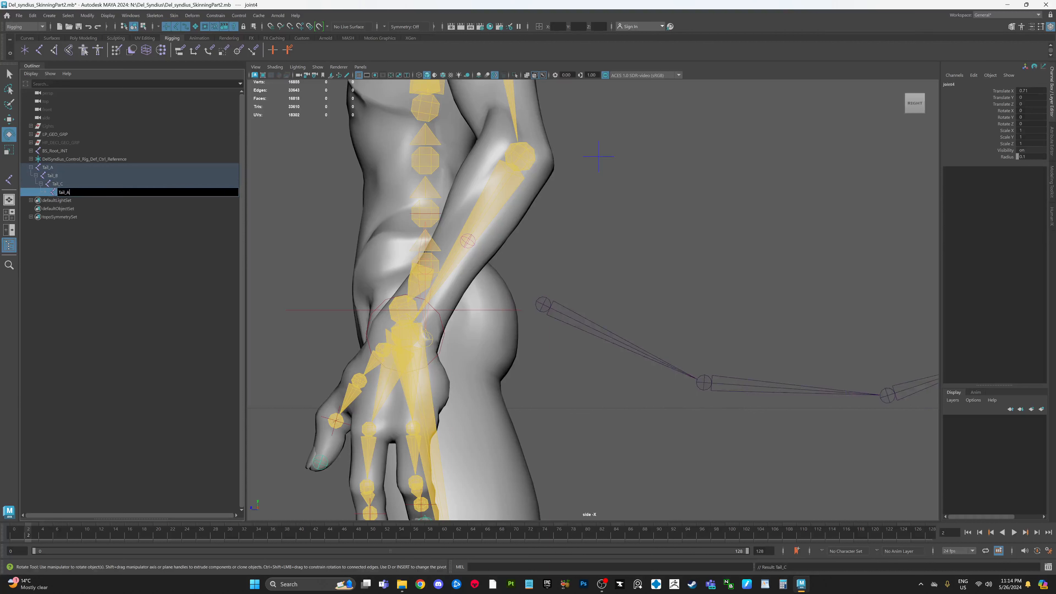
{"action": "type", "text": "D"}
{"action": "key", "text": "Return"}
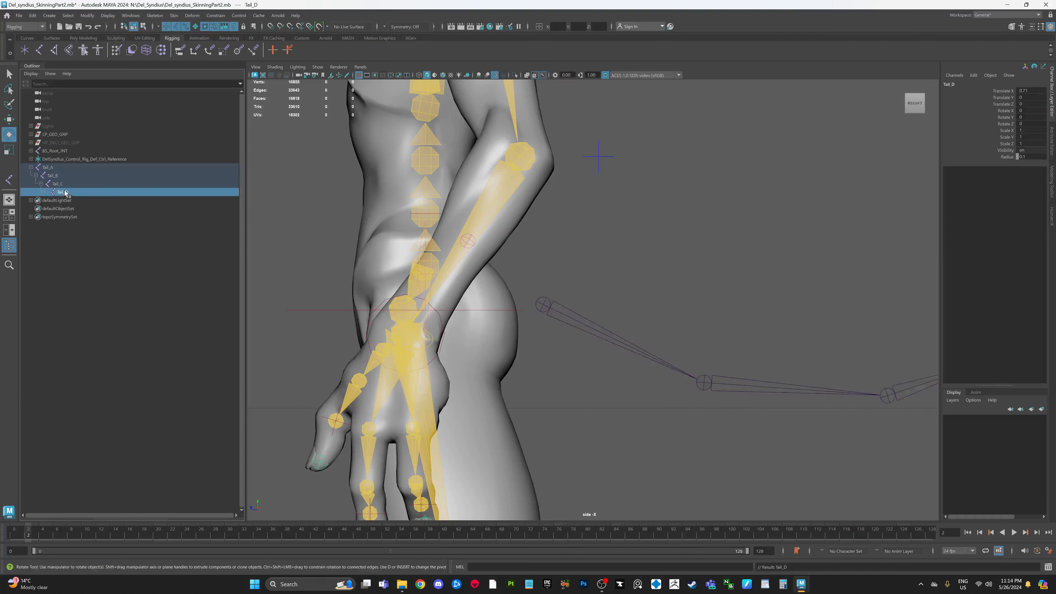
Collapse the Tail_A hierarchy and examine the tail chain's placement behind the hips in the side view.
{"action": "left_click", "coordinate": [47, 167]}
{"action": "left_click", "coordinate": [31, 167]}
{"action": "key", "text": "a"}
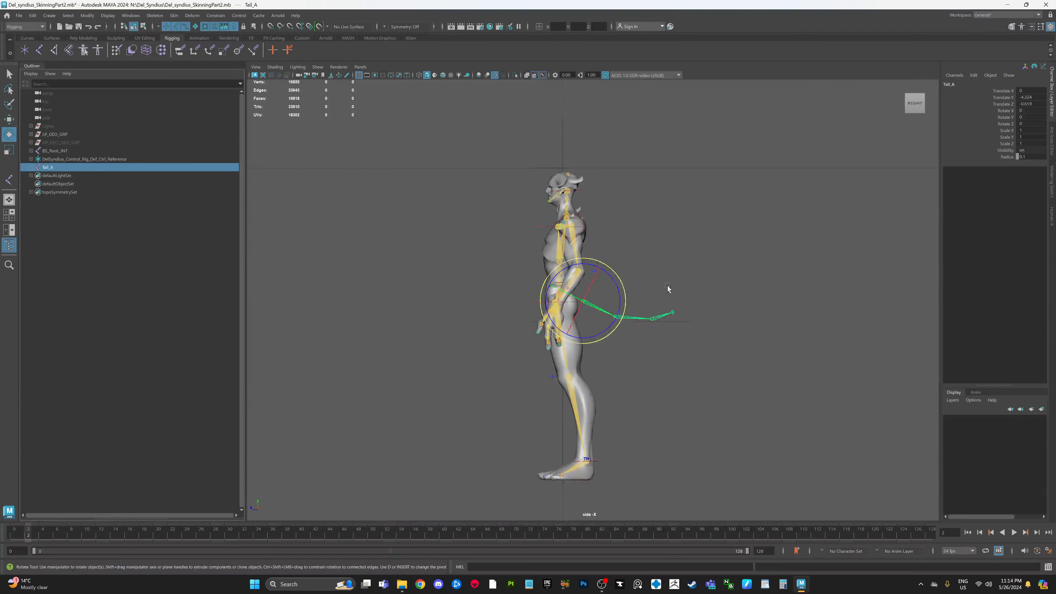
{"action": "scroll", "coordinate": [667, 287], "scroll_direction": "up", "scroll_amount": 8}
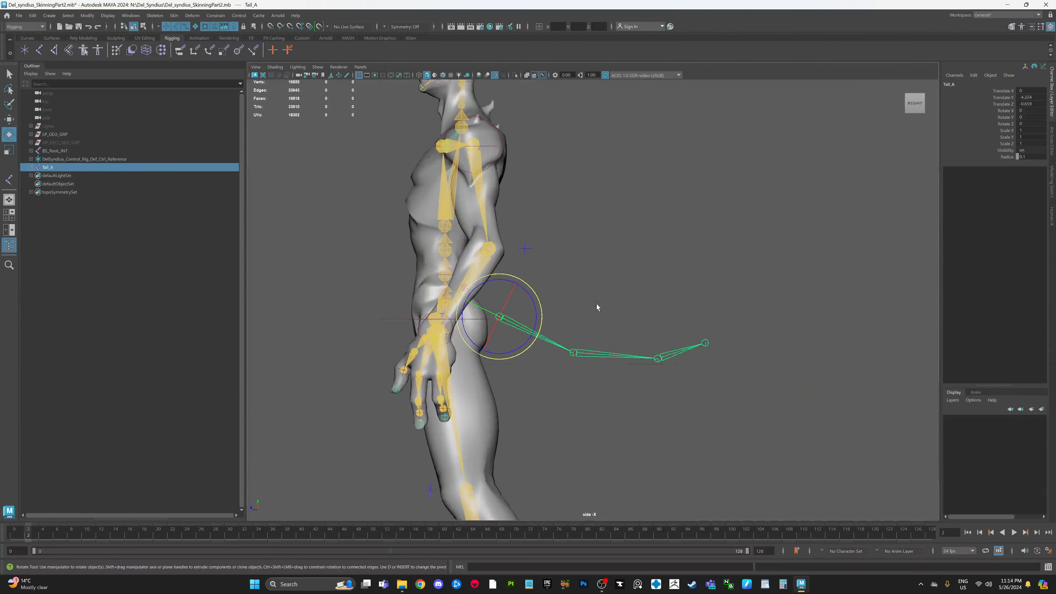
{"action": "scroll", "coordinate": [597, 303], "scroll_direction": "up", "scroll_amount": 6}
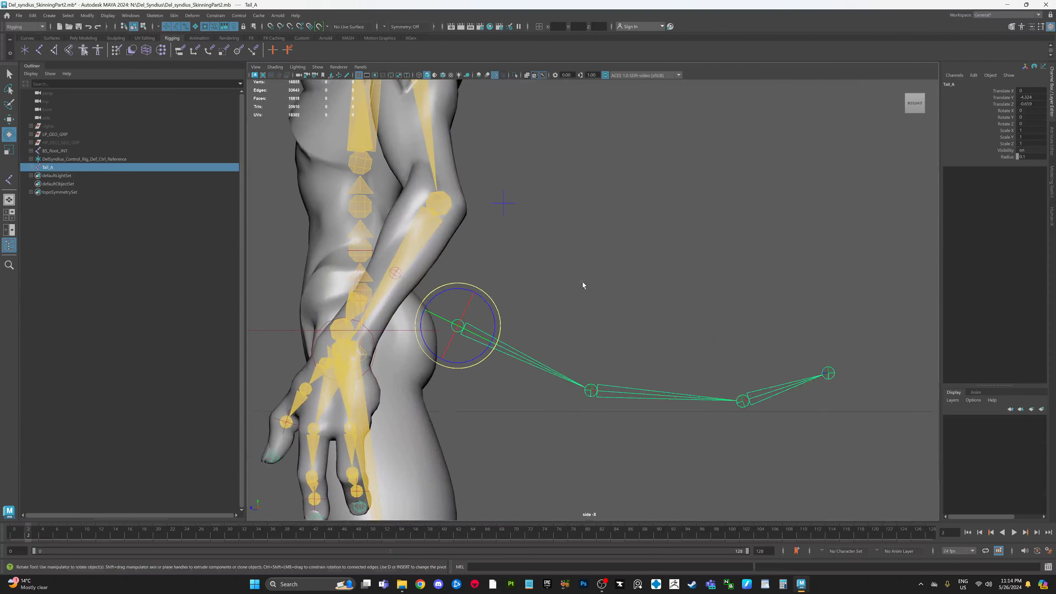
{"action": "scroll", "coordinate": [582, 282], "scroll_direction": "up", "scroll_amount": 1}
{"action": "middle_click_drag", "start_coordinate": [573, 279], "coordinate": [615, 280], "text": "alt"}
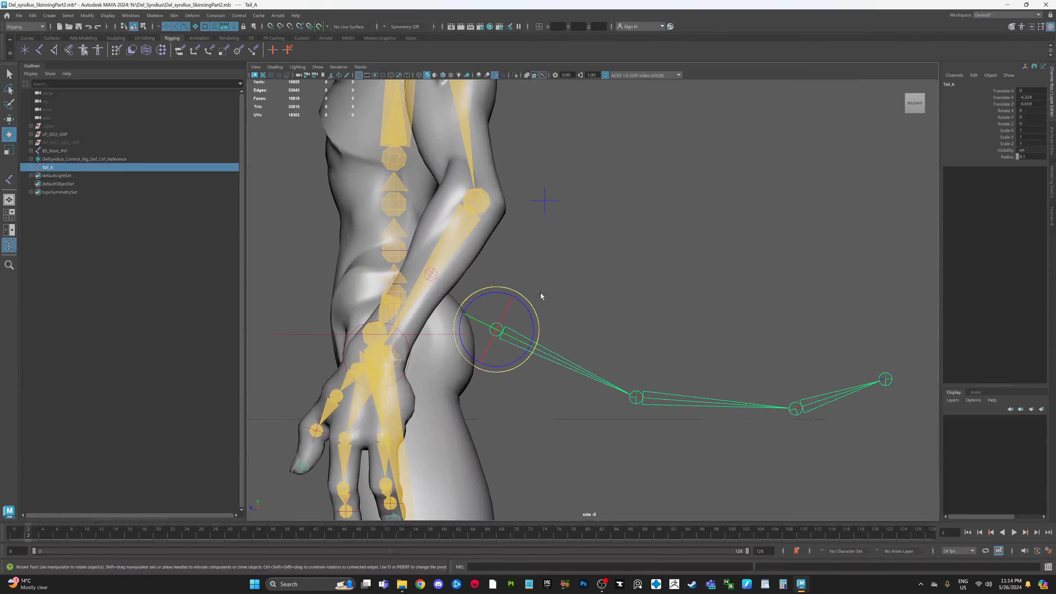
{"action": "scroll", "coordinate": [573, 286], "scroll_direction": "up", "scroll_amount": 4}
{"action": "middle_click_drag", "start_coordinate": [541, 293], "coordinate": [568, 259], "text": "alt"}
{"action": "left_click", "coordinate": [568, 261], "text": "alt"}
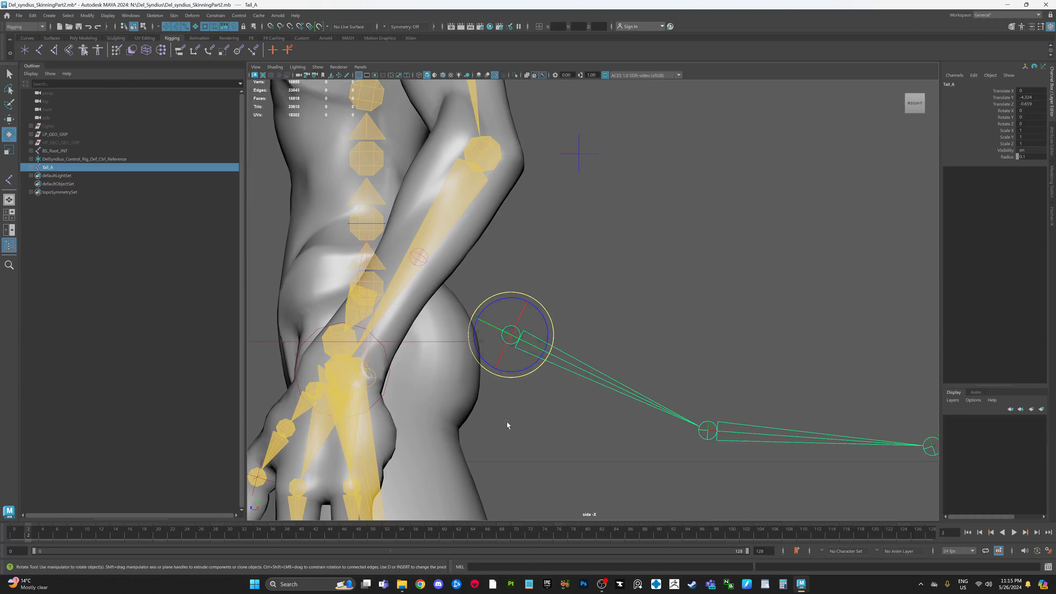
{"action": "scroll", "coordinate": [657, 391], "scroll_direction": "down", "scroll_amount": 2}
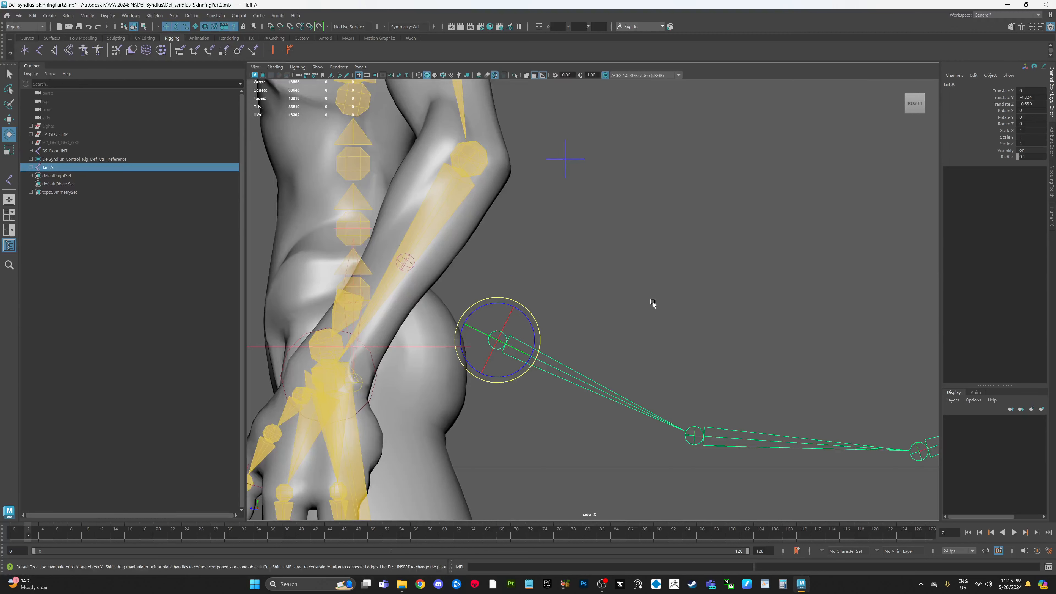
{"action": "scroll", "coordinate": [654, 310], "scroll_direction": "down", "scroll_amount": 3}
{"action": "scroll", "coordinate": [662, 305], "scroll_direction": "up", "scroll_amount": 4}
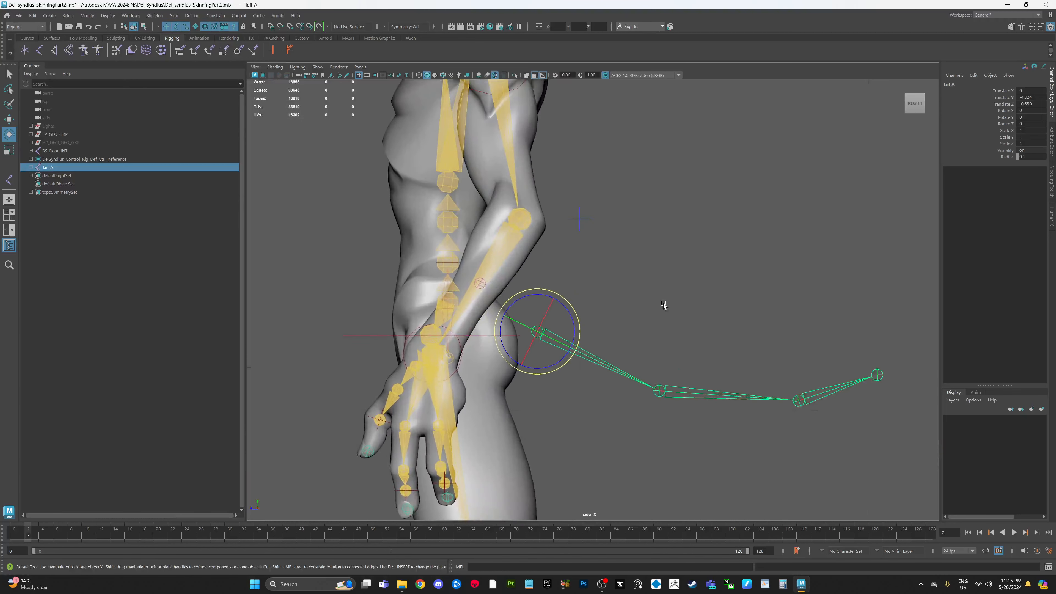
{"action": "left_click", "coordinate": [688, 277]}
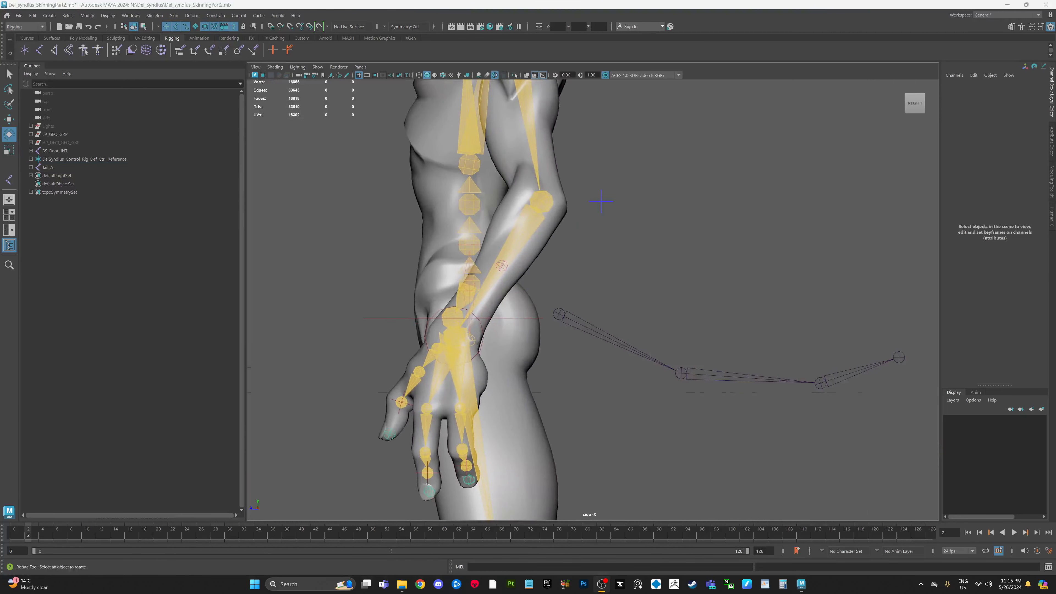
Expand the entire BS_Root_JNT hierarchy in the Outliner and select the root joint.
{"action": "left_click", "coordinate": [554, 309]}
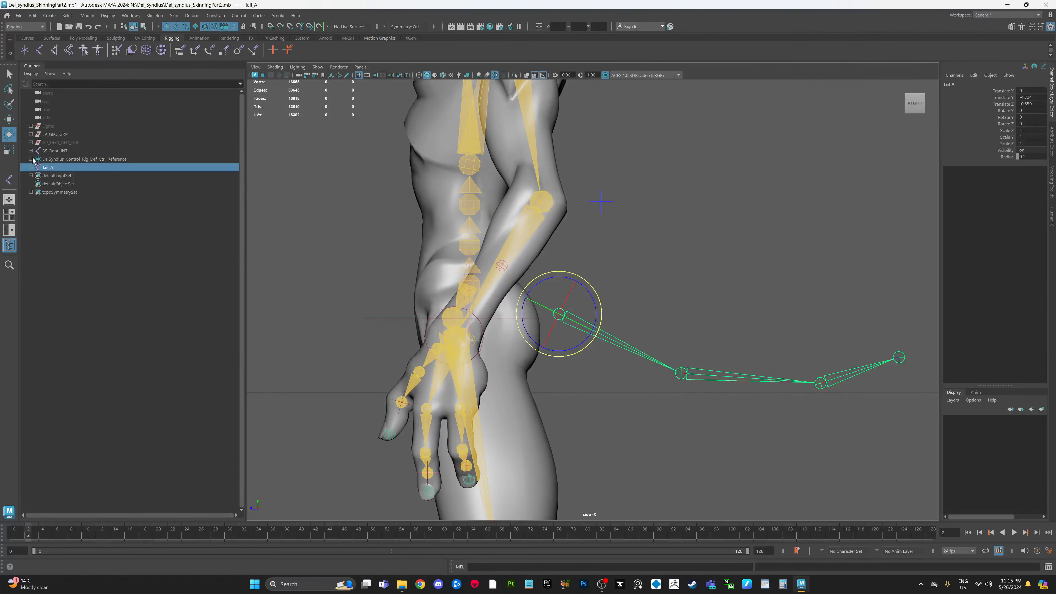
{"action": "left_click", "coordinate": [31, 151], "text": "shift"}
{"action": "left_click", "coordinate": [52, 152]}
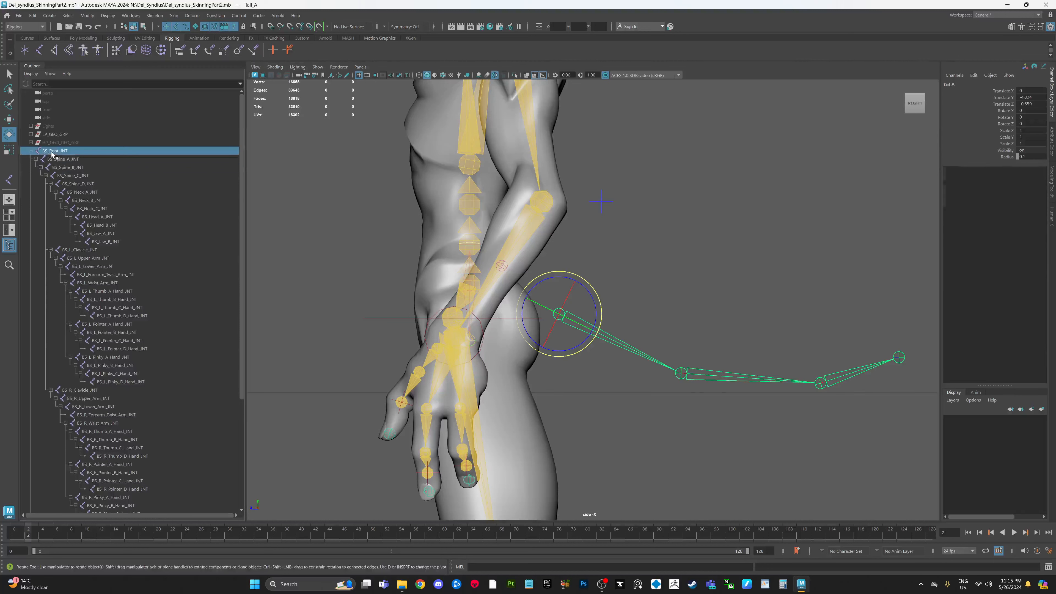
Switch to the perspective view and examine the root joint's location at the pelvis from behind.
{"action": "left_click_drag", "start_coordinate": [479, 248], "coordinate": [490, 249], "text": "alt"}
{"action": "left_click_drag", "start_coordinate": [644, 235], "coordinate": [683, 237], "text": "alt"}
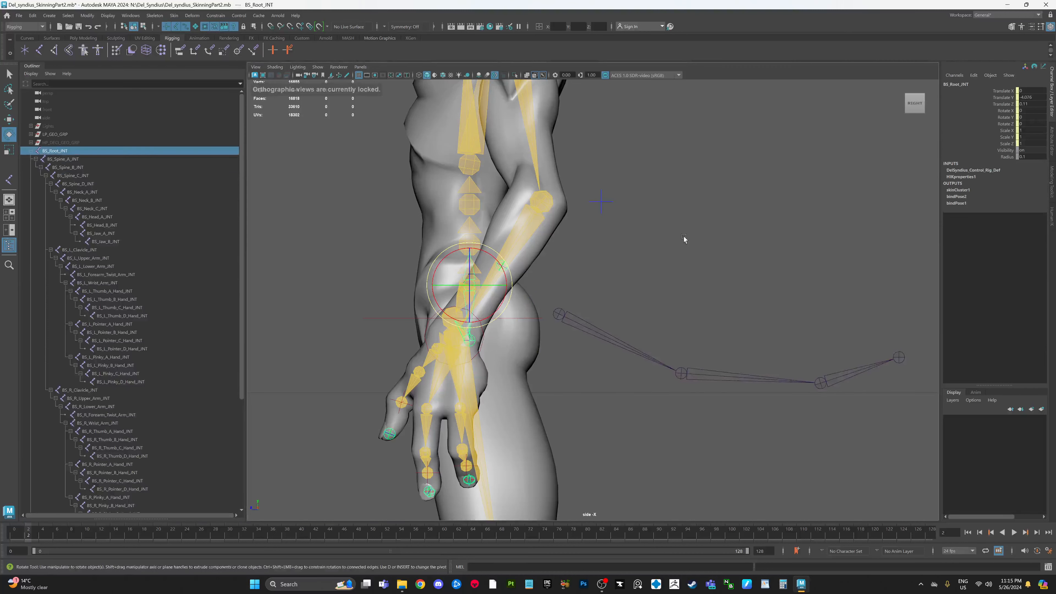
{"action": "key", "text": "space"}
{"action": "key", "text": "space"}
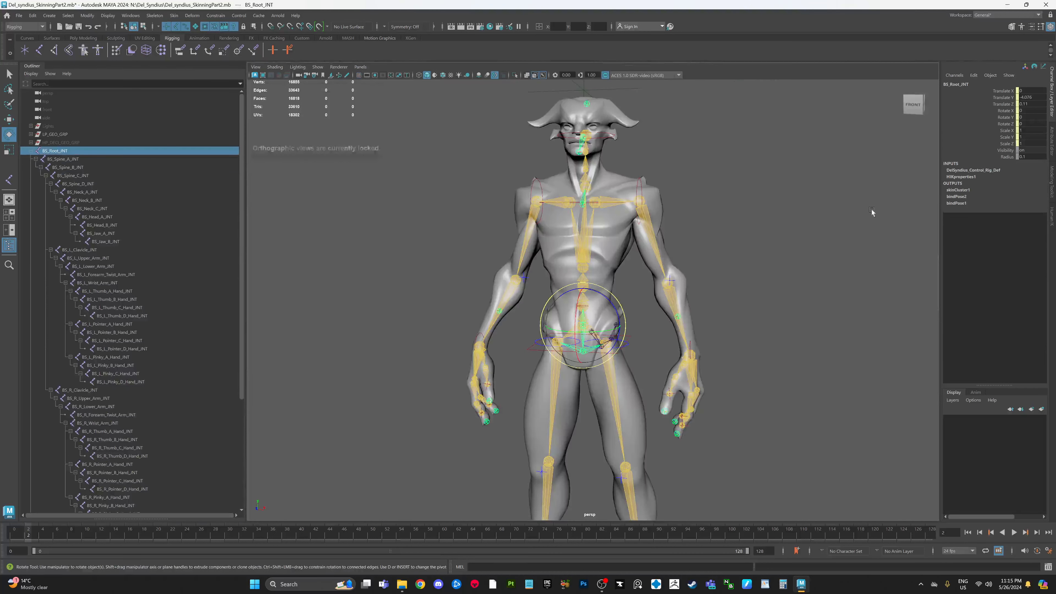
{"action": "middle_click_drag", "start_coordinate": [766, 222], "coordinate": [757, 193], "text": "alt"}
{"action": "left_click_drag", "start_coordinate": [756, 193], "coordinate": [777, 194], "text": "alt"}
{"action": "right_click_drag", "start_coordinate": [778, 194], "coordinate": [794, 278], "text": "alt"}
{"action": "left_click_drag", "start_coordinate": [816, 278], "coordinate": [751, 273], "text": "alt"}
{"action": "right_click_drag", "start_coordinate": [751, 274], "coordinate": [752, 292], "text": "alt"}
{"action": "left_click_drag", "start_coordinate": [752, 293], "coordinate": [705, 295], "text": "alt"}
{"action": "middle_click_drag", "start_coordinate": [705, 294], "coordinate": [709, 291], "text": "alt"}
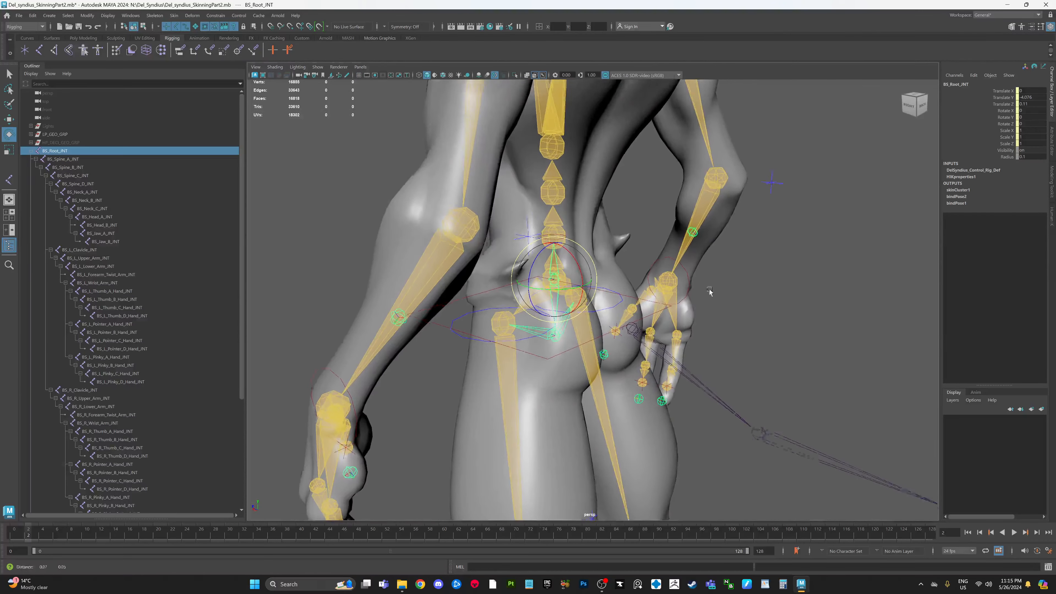
{"action": "left_click_drag", "start_coordinate": [710, 292], "coordinate": [619, 308], "text": "alt"}
{"action": "left_click_drag", "start_coordinate": [540, 295], "coordinate": [599, 298], "text": "alt"}
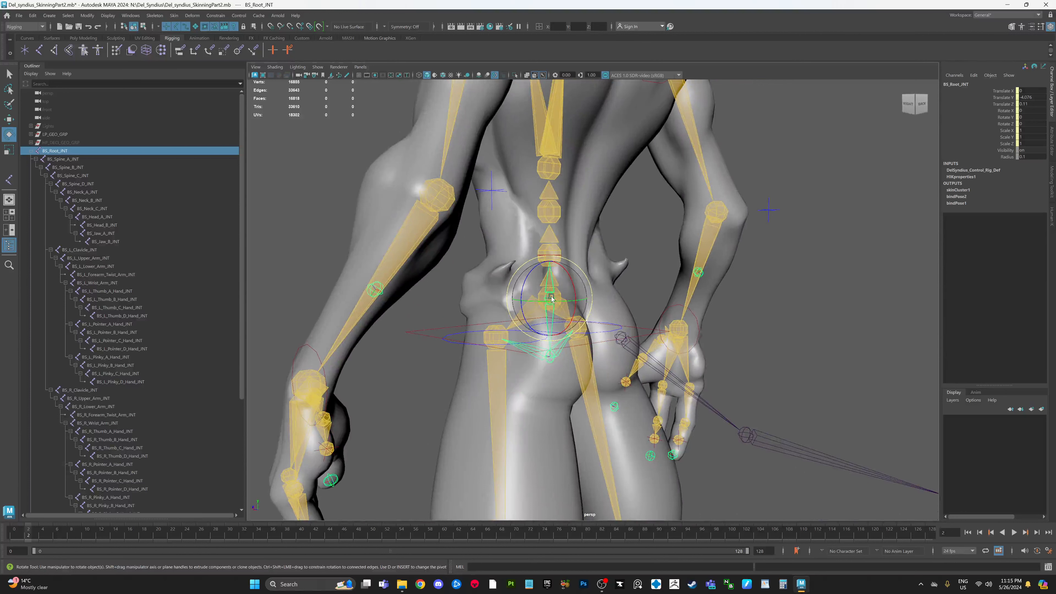
{"action": "left_click_drag", "start_coordinate": [563, 299], "coordinate": [616, 356], "text": "alt"}
Select Tail_A and examine the tail's placement relative to the hips and spine from several rear angles.
{"action": "left_click", "coordinate": [617, 356]}
{"action": "scroll", "coordinate": [617, 356], "scroll_direction": "up", "scroll_amount": 3}
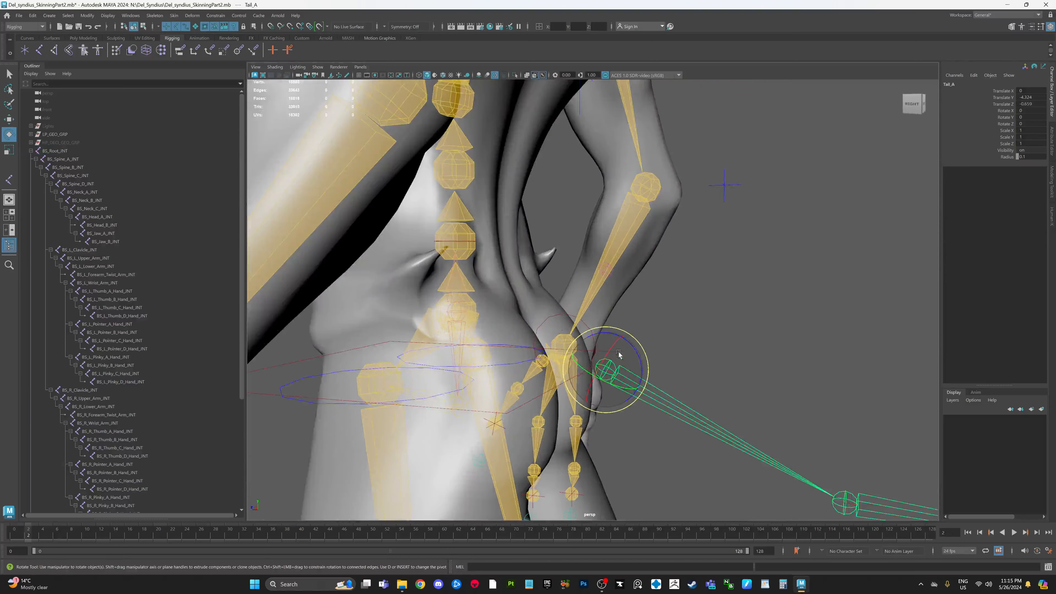
{"action": "left_click_drag", "start_coordinate": [505, 254], "coordinate": [511, 284], "text": "alt"}
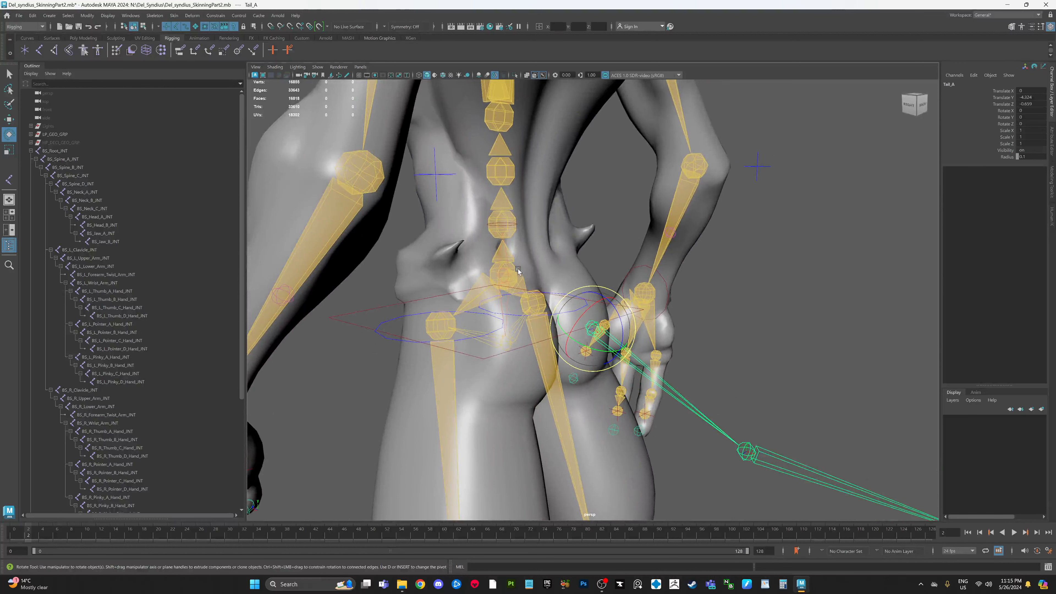
{"action": "left_click_drag", "start_coordinate": [517, 270], "coordinate": [568, 331], "text": "alt"}
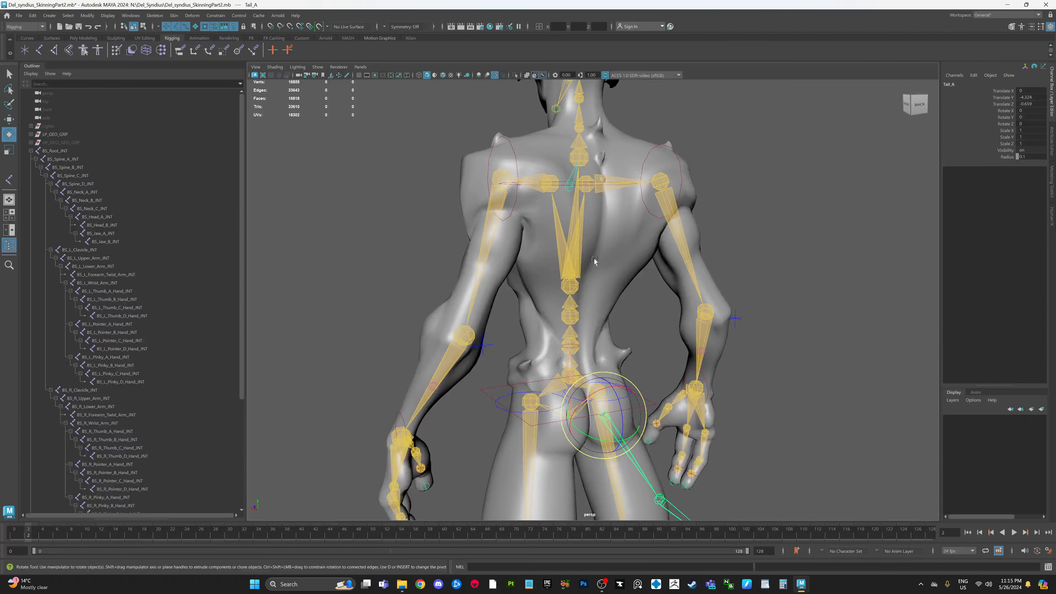
{"action": "left_click_drag", "start_coordinate": [594, 258], "coordinate": [577, 288], "text": "alt"}
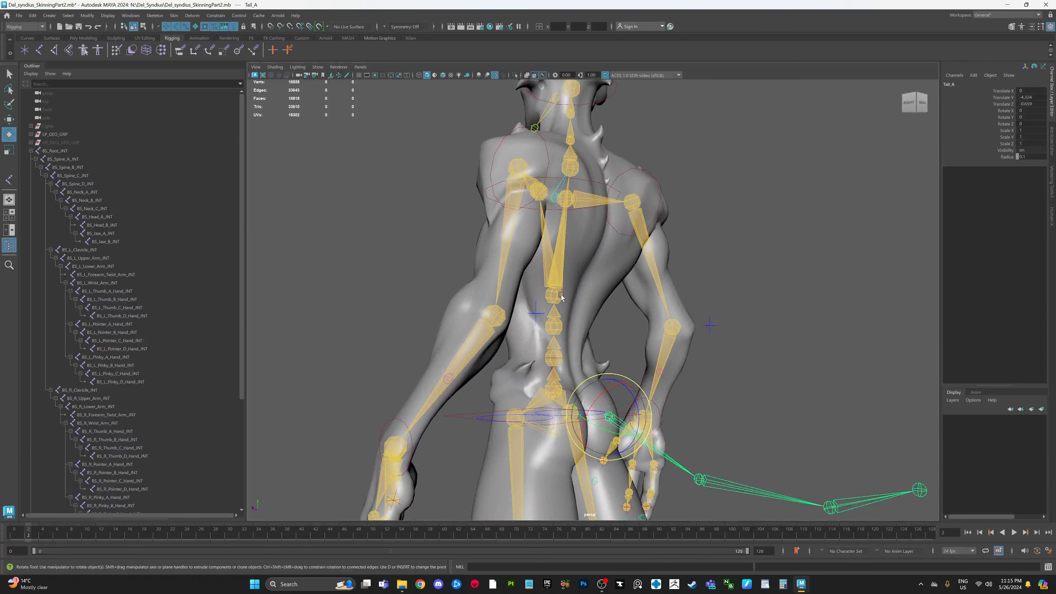
{"action": "left_click_drag", "start_coordinate": [776, 271], "coordinate": [771, 291], "text": "alt"}
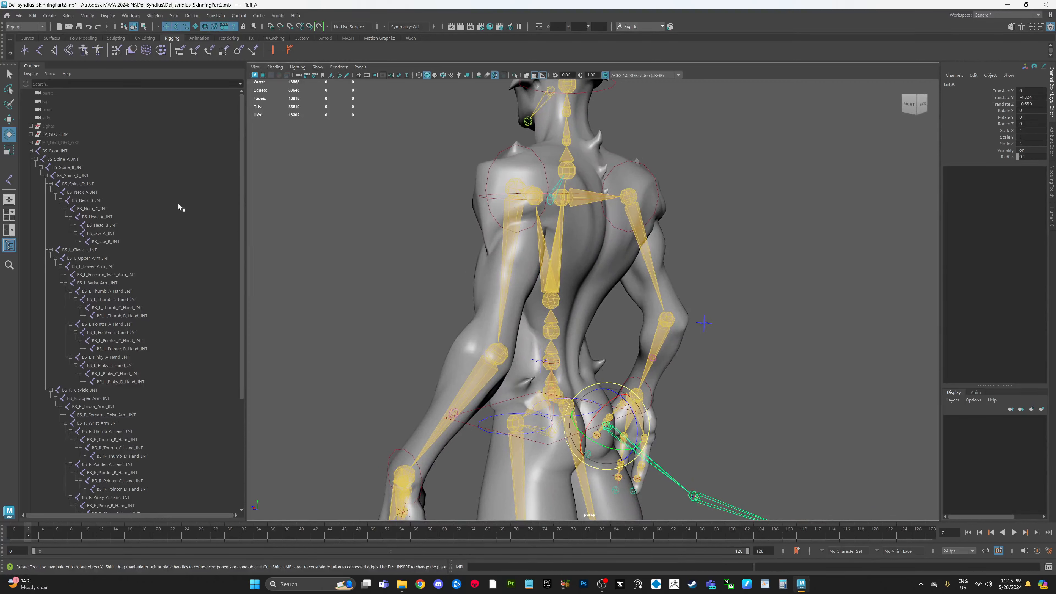
Select BS_Spine_D_JNT and BS_Spine_C_JNT in turn and compare their positions with the root of the tail.
{"action": "left_click", "coordinate": [76, 184]}
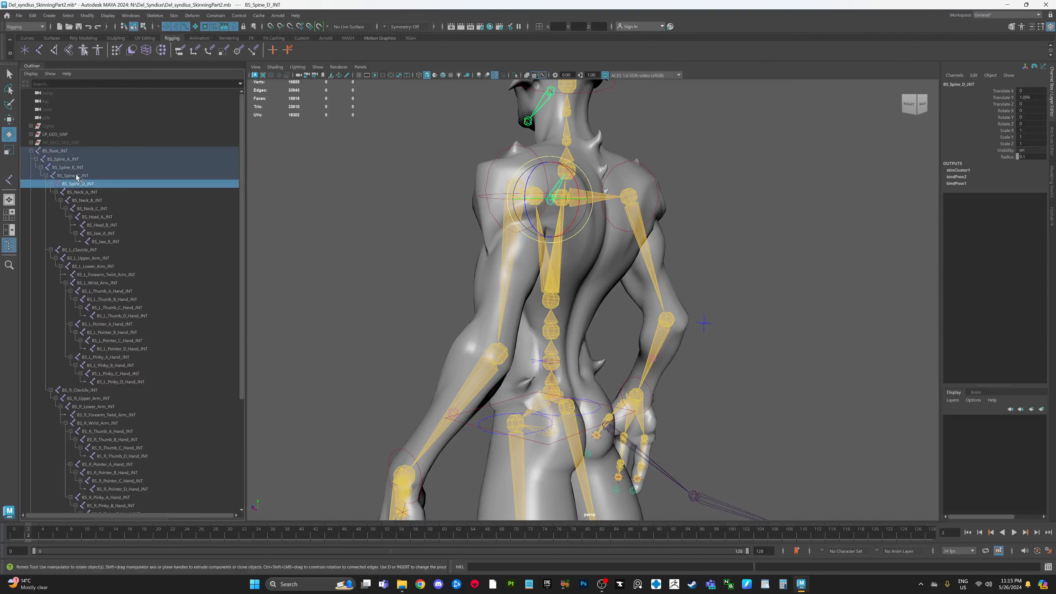
{"action": "left_click", "coordinate": [76, 175]}
{"action": "middle_click_drag", "start_coordinate": [744, 408], "coordinate": [733, 400], "text": "alt"}
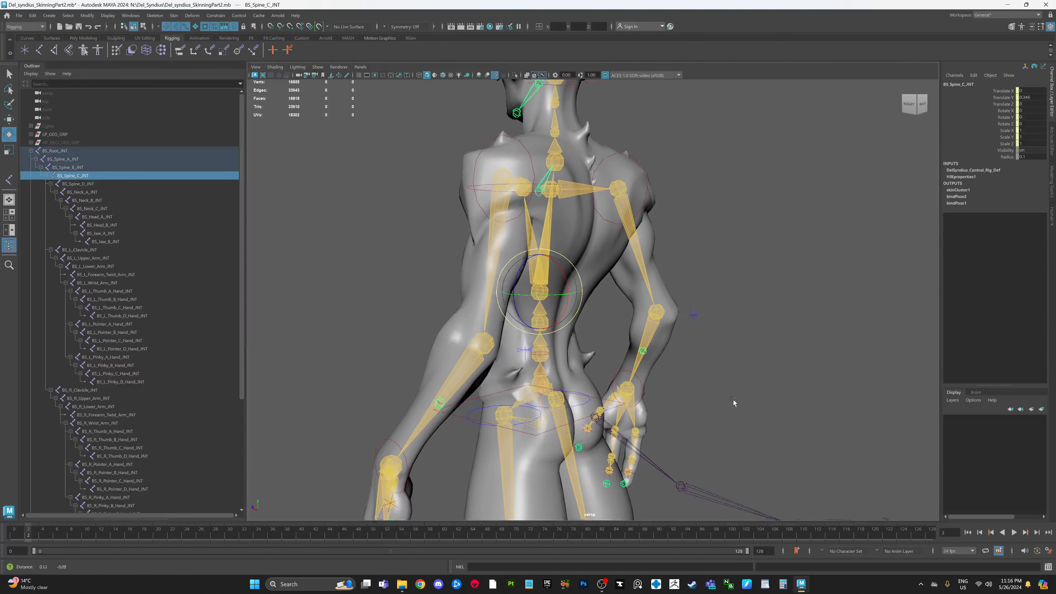
{"action": "left_click_drag", "start_coordinate": [732, 401], "coordinate": [713, 387], "text": "alt"}
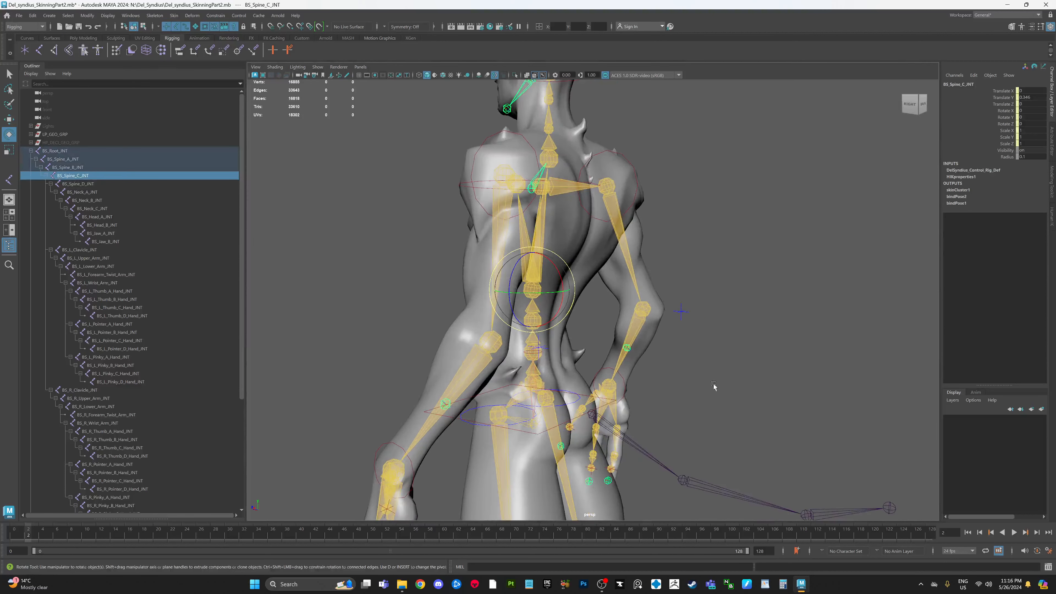
{"action": "left_click", "coordinate": [633, 444]}
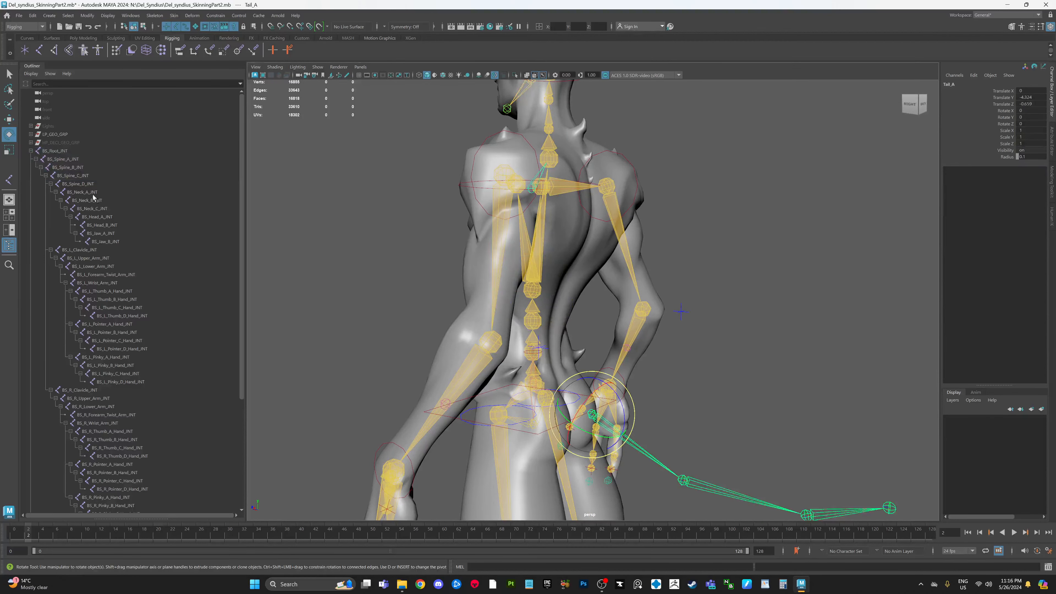
{"action": "left_click", "coordinate": [794, 395]}
{"action": "scroll", "coordinate": [716, 342], "scroll_direction": "up", "scroll_amount": 3}
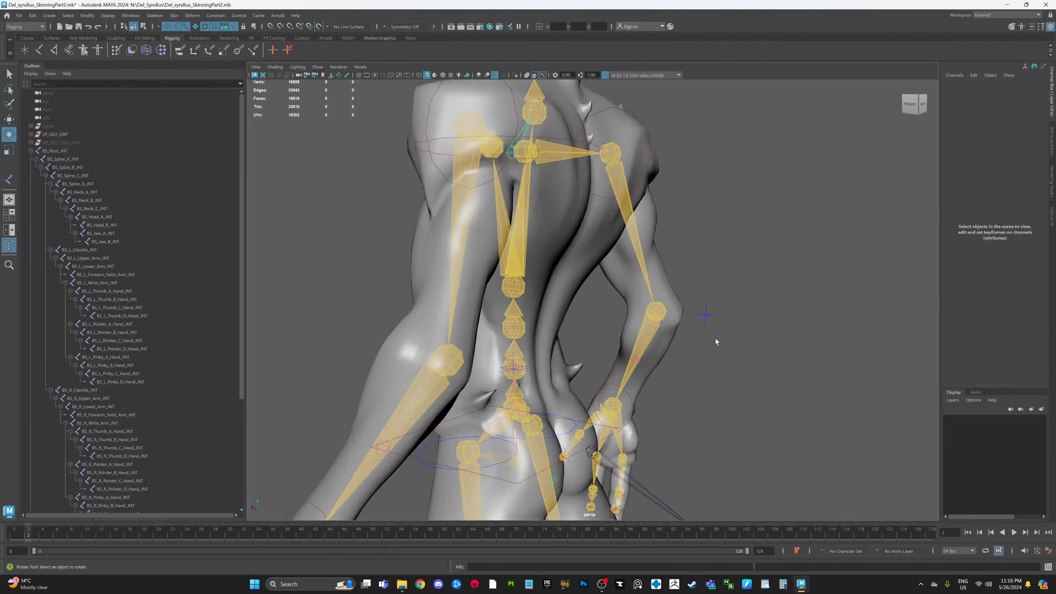
Parent Tail_A to the skeleton's root joint BS_Root_JNT.
{"action": "left_click", "coordinate": [638, 368]}
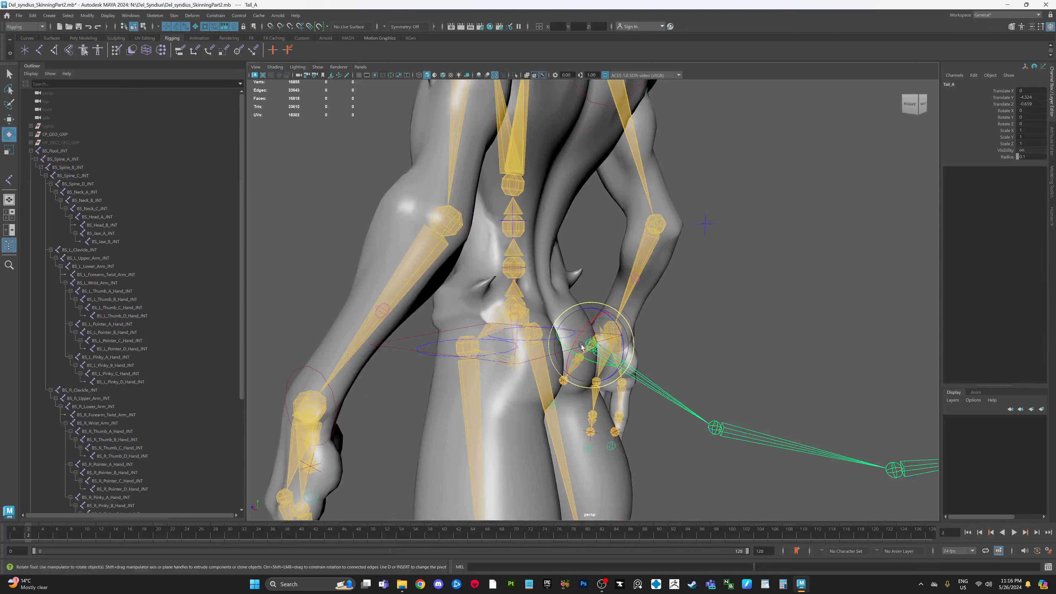
{"action": "left_click", "coordinate": [63, 151]}
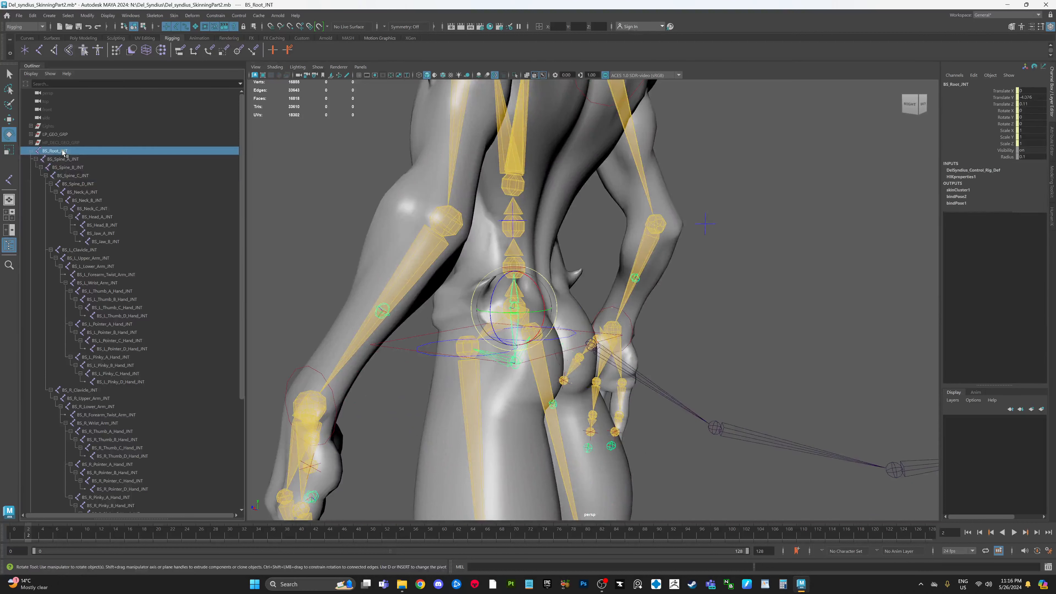
{"action": "left_click", "coordinate": [636, 359]}
{"action": "scroll", "coordinate": [332, 281], "scroll_direction": "up", "scroll_amount": 5}
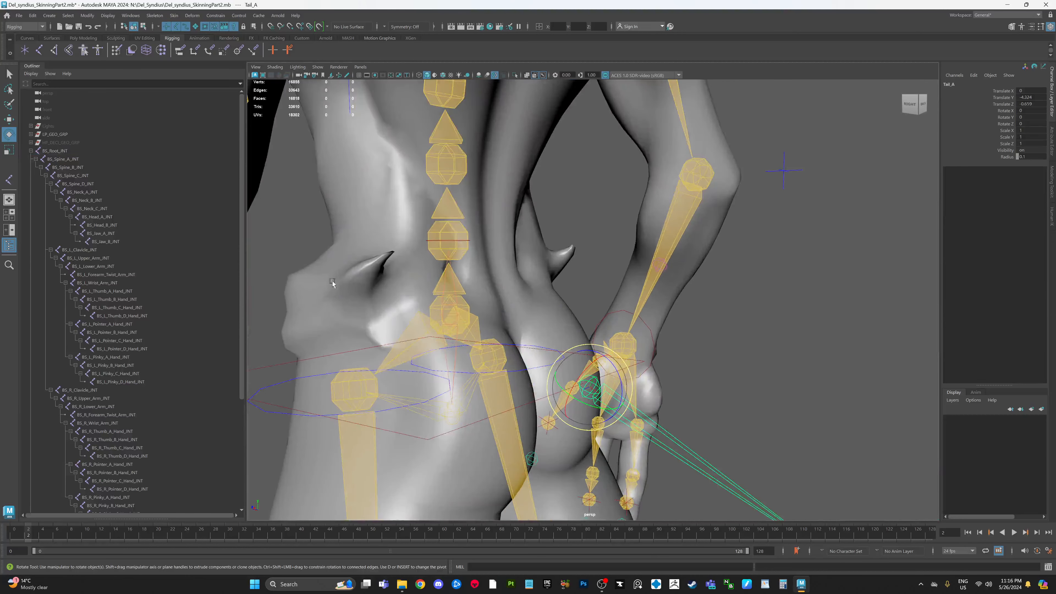
{"action": "left_click", "coordinate": [64, 152]}
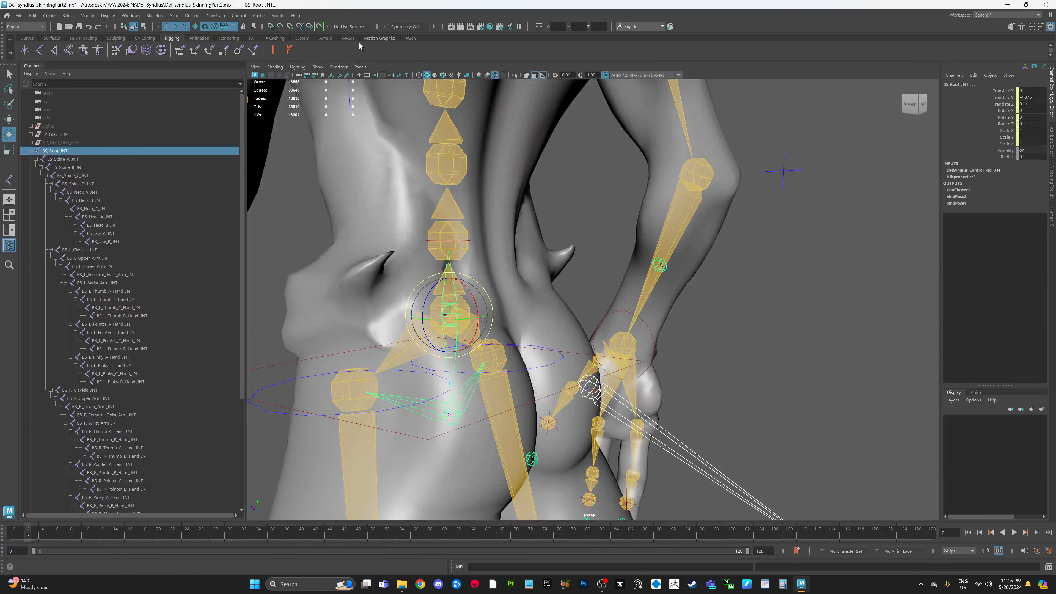
{"action": "key", "text": "p"}
{"action": "left_click", "coordinate": [811, 329]}
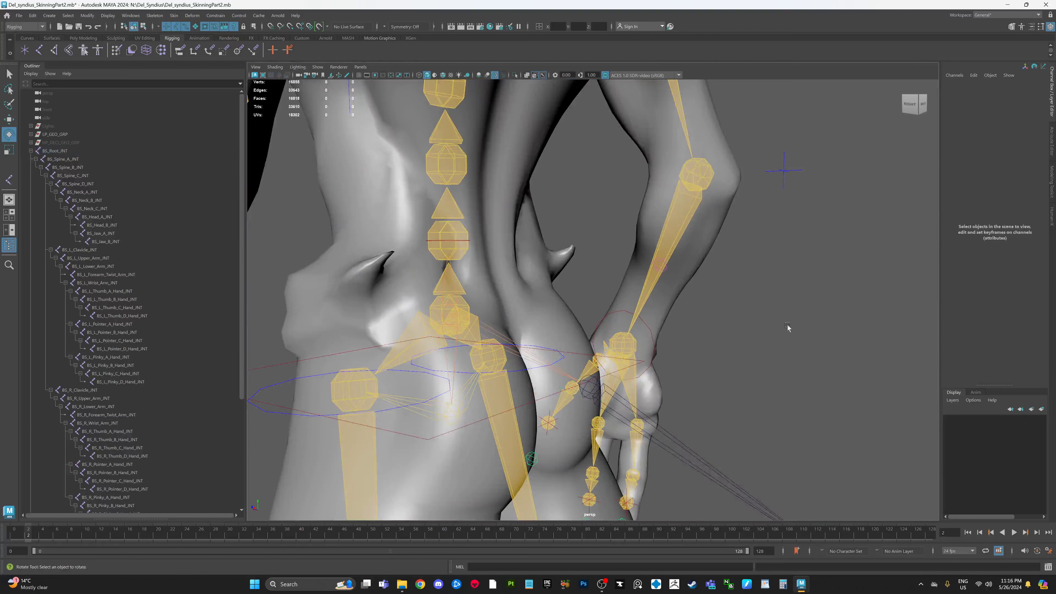
Move the HipsEffector freely to test whether the tail chain follows the control rig.
{"action": "left_click_drag", "start_coordinate": [787, 324], "coordinate": [585, 337], "text": "alt"}
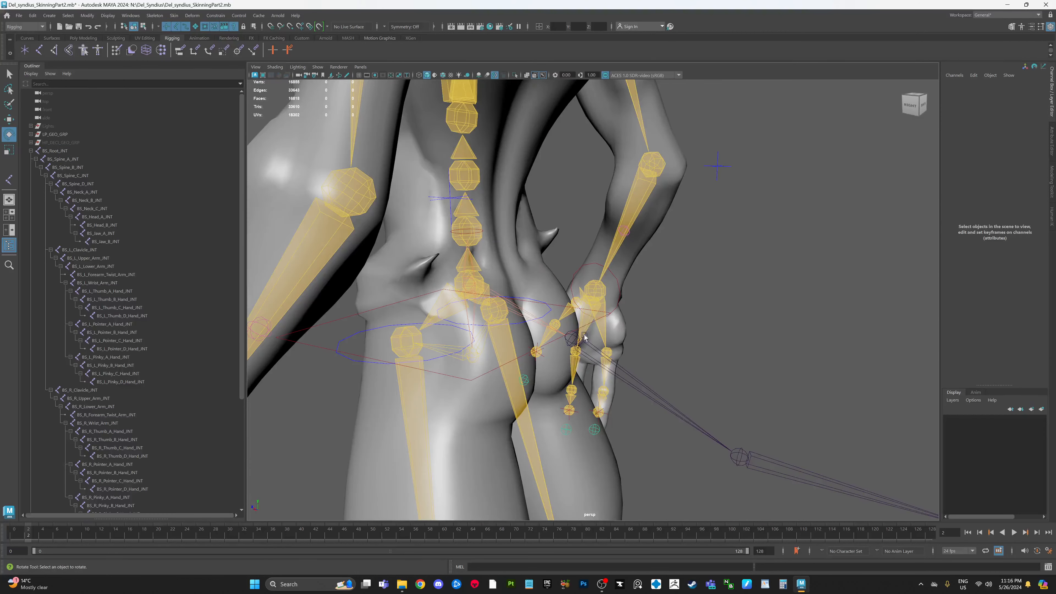
{"action": "scroll", "coordinate": [669, 307], "scroll_direction": "down", "scroll_amount": 4}
{"action": "middle_click_drag", "start_coordinate": [576, 306], "coordinate": [579, 295], "text": "alt"}
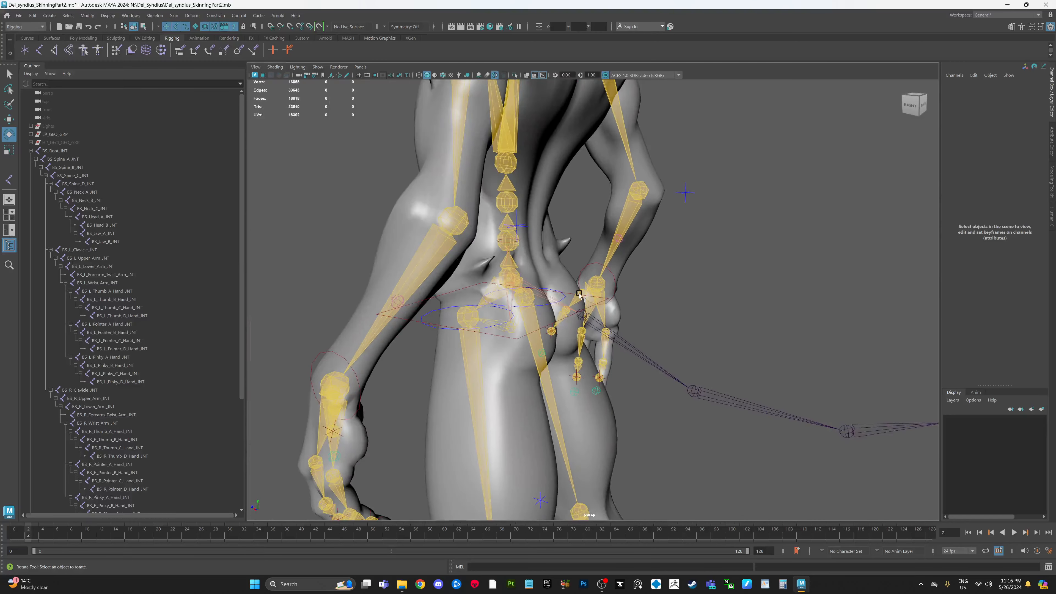
{"action": "left_click", "coordinate": [520, 338]}
{"action": "key", "text": "w"}
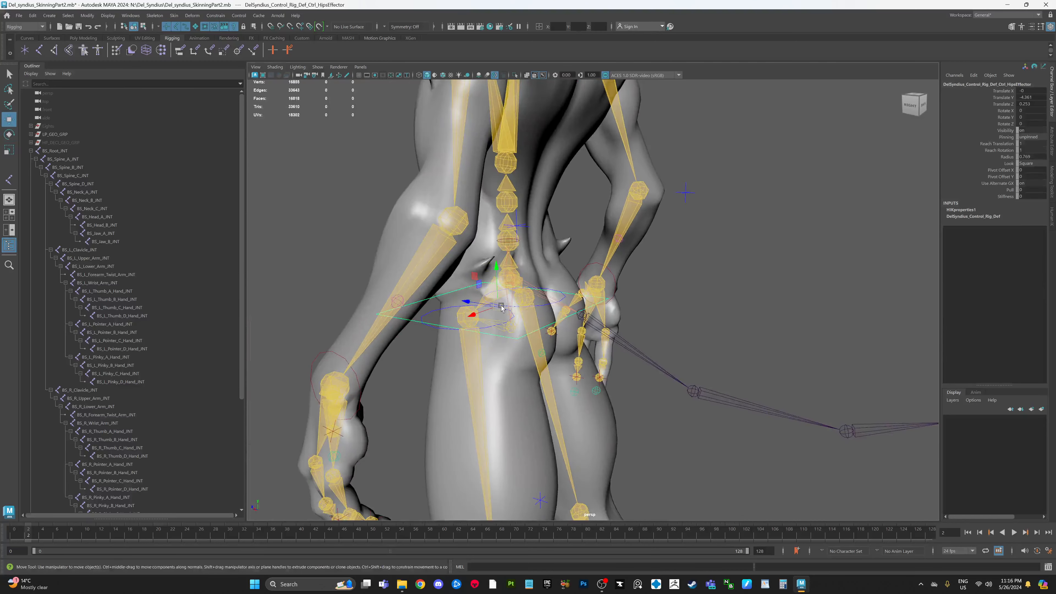
{"action": "left_click_drag", "start_coordinate": [521, 338], "coordinate": [694, 278]}
{"action": "left_click", "coordinate": [747, 267]}
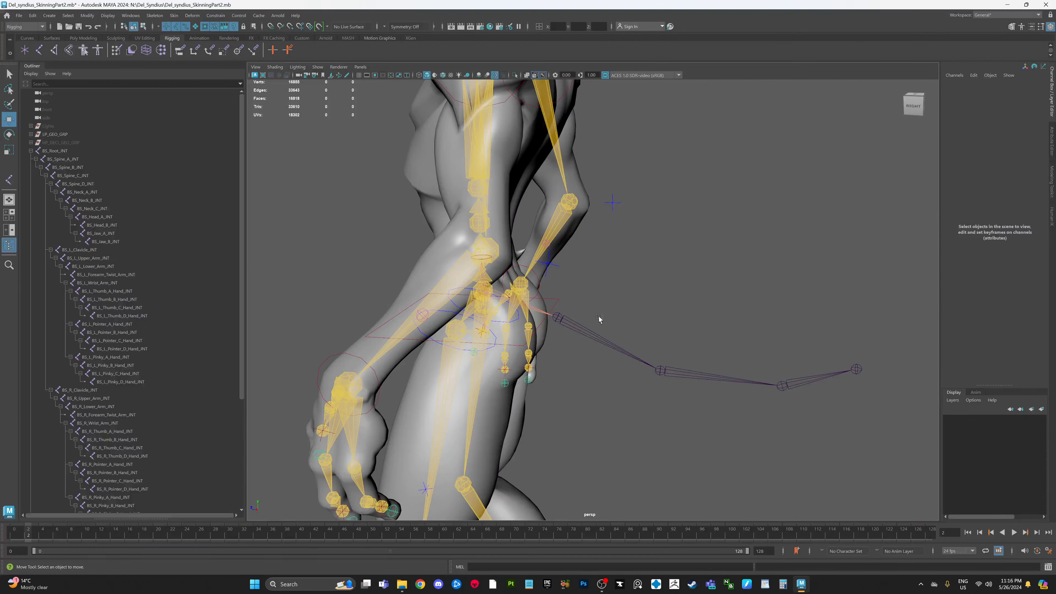
Reset the HipsEffector's translation to return the creature to its standing rest pose, and check the tail chain.
{"action": "scroll", "coordinate": [622, 334], "scroll_direction": "down", "scroll_amount": 8}
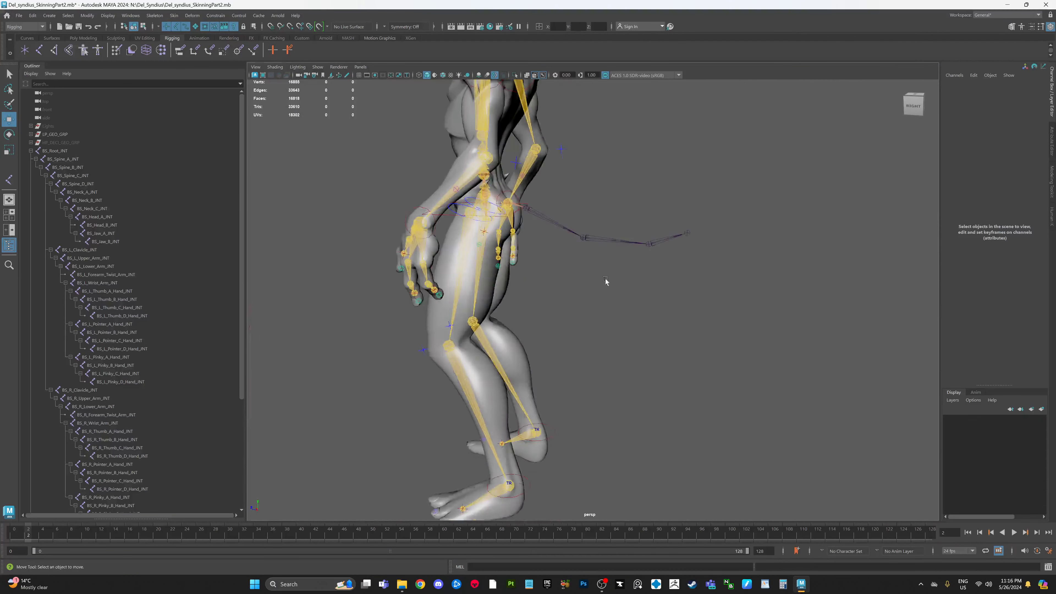
{"action": "scroll", "coordinate": [567, 255], "scroll_direction": "up", "scroll_amount": 3}
{"action": "left_click", "coordinate": [467, 268]}
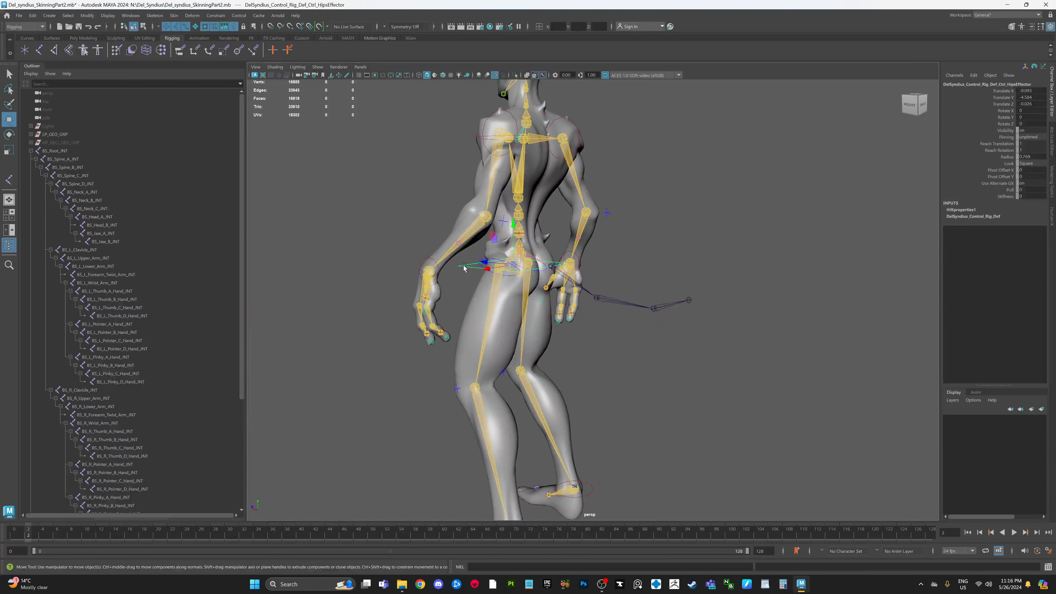
{"action": "left_click_drag", "start_coordinate": [1028, 104], "coordinate": [1027, 90]}
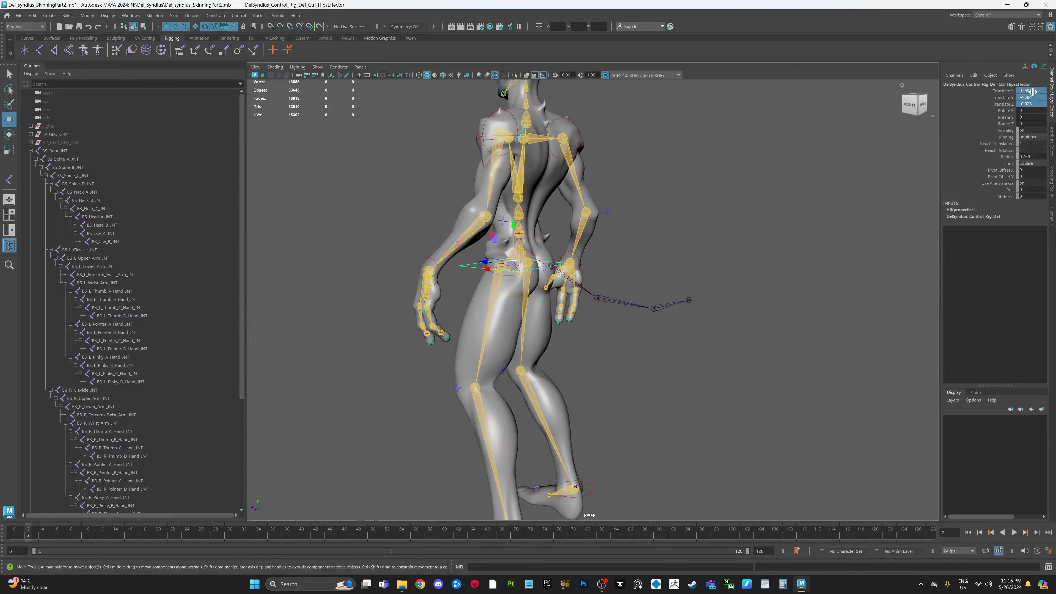
{"action": "left_click", "coordinate": [739, 316]}
{"action": "left_click", "coordinate": [466, 266]}
{"action": "right_click_drag", "start_coordinate": [466, 266], "coordinate": [472, 251]}
{"action": "left_click", "coordinate": [697, 210]}
{"action": "left_click_drag", "start_coordinate": [692, 225], "coordinate": [718, 285], "text": "alt"}
{"action": "middle_click_drag", "start_coordinate": [718, 285], "coordinate": [668, 229], "text": "alt"}
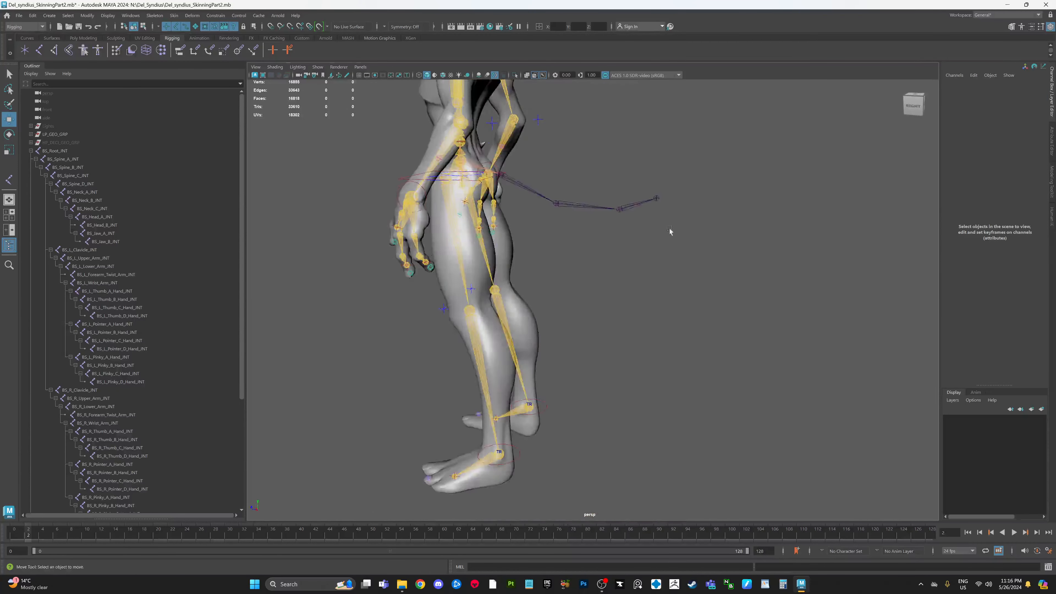
{"action": "left_click_drag", "start_coordinate": [669, 230], "coordinate": [713, 241], "text": "alt"}
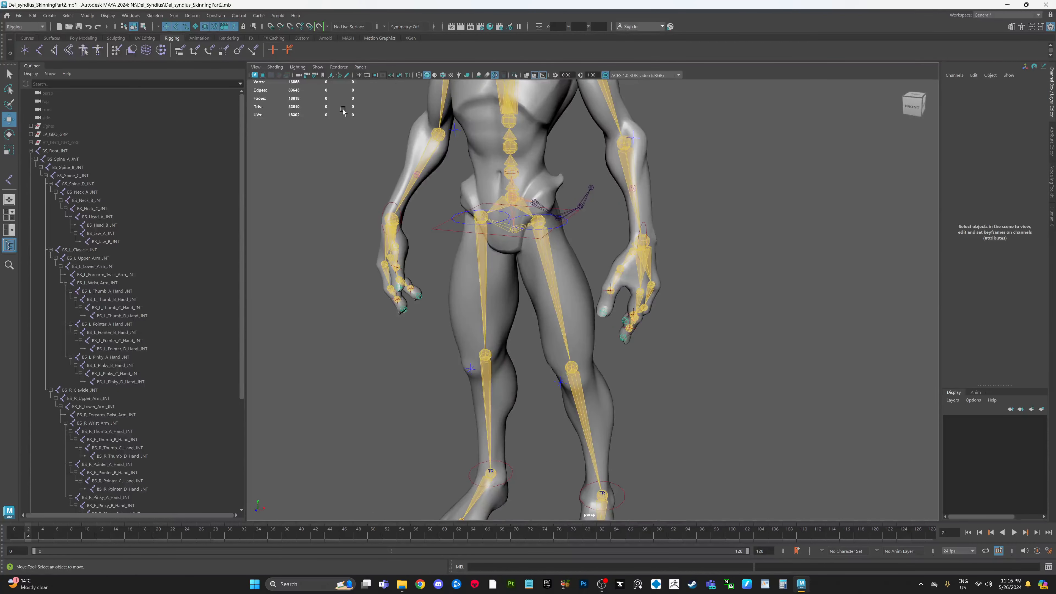
Create a NURBS circle at the scene origin as a control curve for the tail.
{"action": "left_click", "coordinate": [27, 38]}
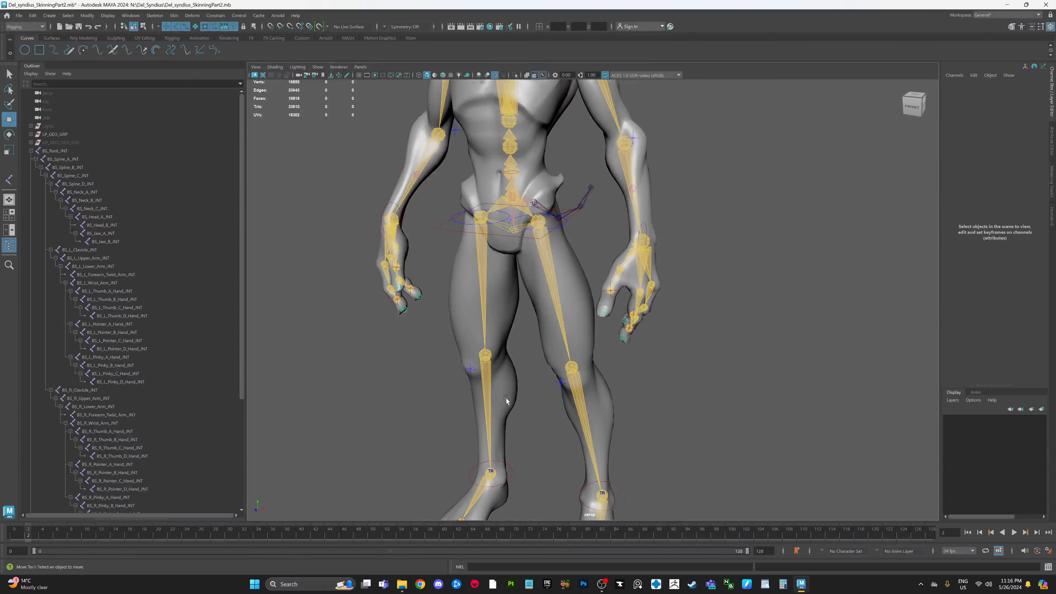
{"action": "middle_click_drag", "start_coordinate": [506, 400], "coordinate": [443, 291], "text": "alt"}
{"action": "mouse_move", "coordinate": [443, 291]}
{"action": "left_mouse_down", "text": "alt"}
{"action": "mouse_move", "coordinate": [454, 286]}
{"action": "mouse_move", "coordinate": [446, 323]}
{"action": "mouse_move", "coordinate": [440, 286]}
{"action": "left_mouse_up", "text": "alt"}
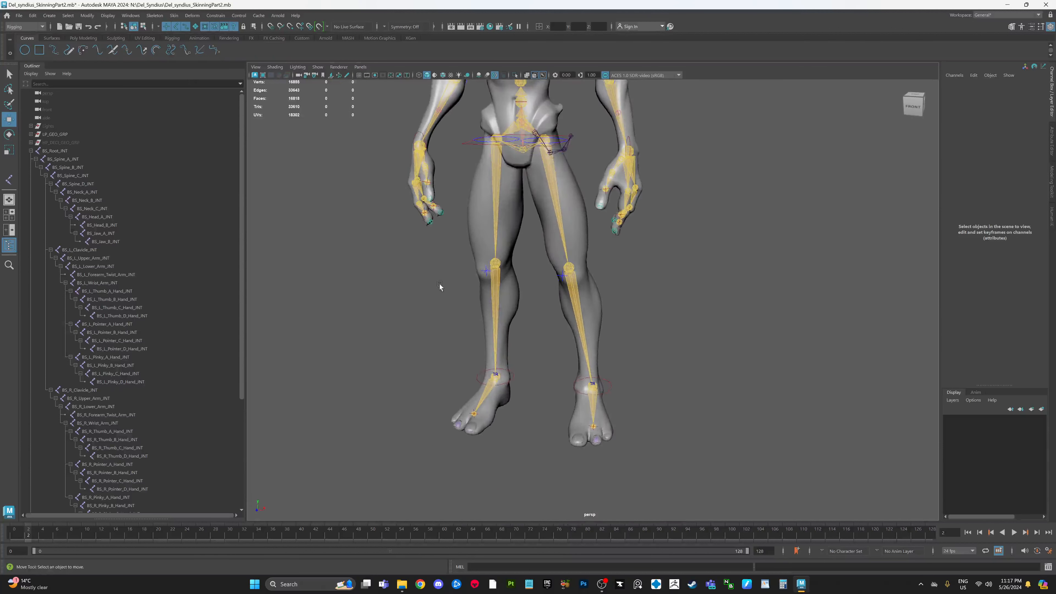
{"action": "middle_click_drag", "start_coordinate": [439, 286], "coordinate": [448, 307], "text": "alt"}
{"action": "left_click_drag", "start_coordinate": [448, 306], "coordinate": [439, 310], "text": "alt"}
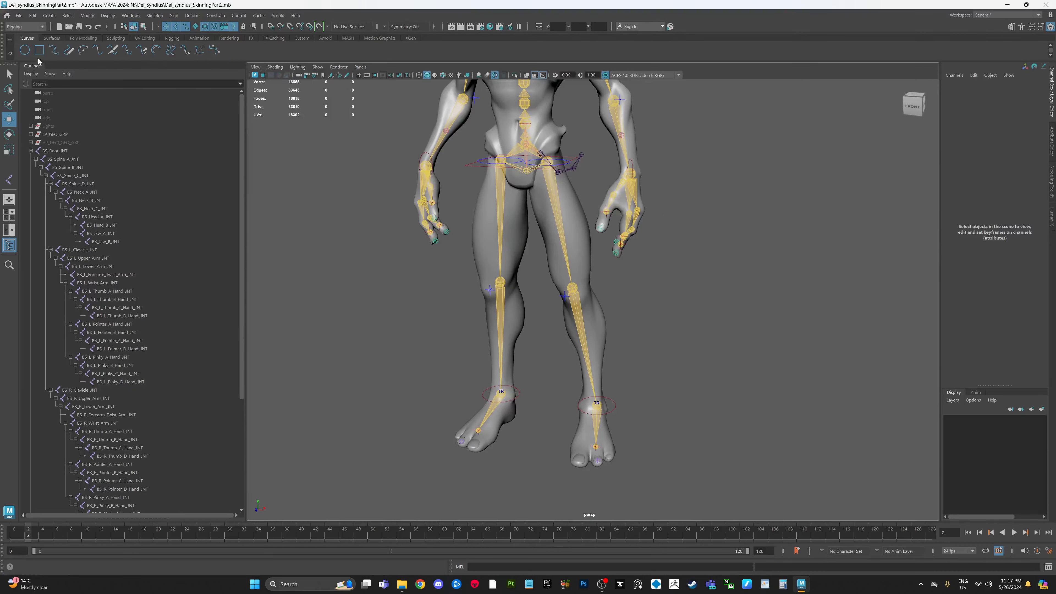
{"action": "left_click", "coordinate": [24, 50]}
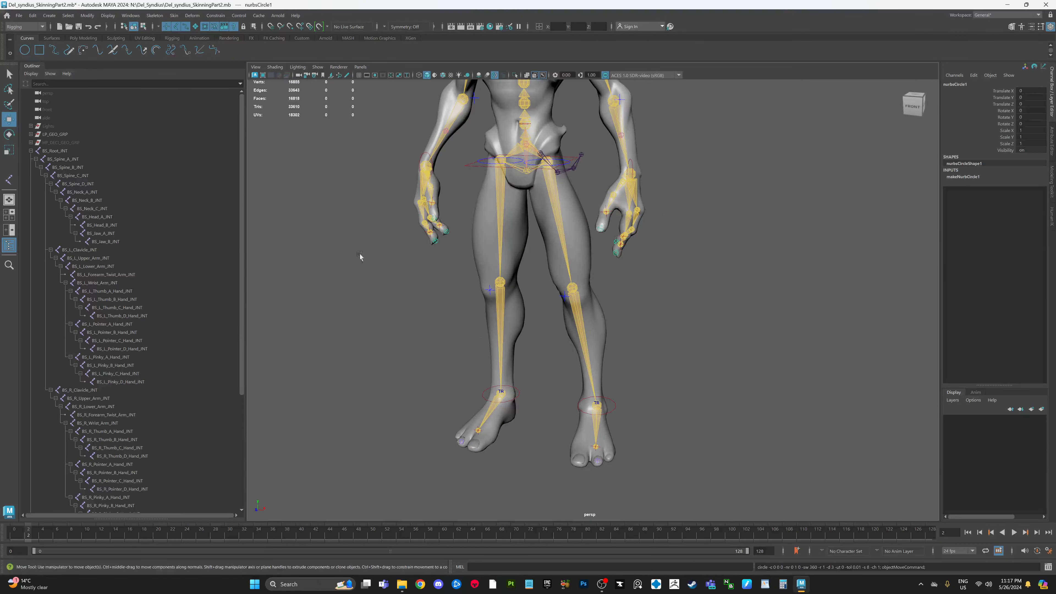
{"action": "scroll", "coordinate": [415, 316], "scroll_direction": "down", "scroll_amount": 5}
{"action": "middle_click_drag", "start_coordinate": [494, 222], "coordinate": [498, 262], "text": "alt"}
{"action": "scroll", "coordinate": [498, 261], "scroll_direction": "up", "scroll_amount": 6}
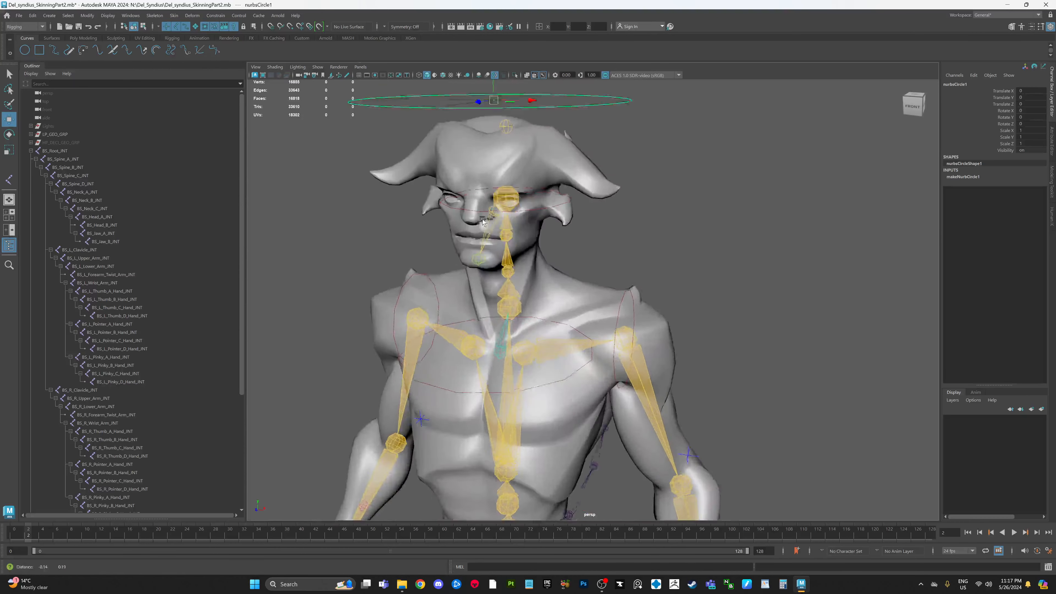
{"action": "middle_click_drag", "start_coordinate": [494, 183], "coordinate": [503, 258], "text": "alt"}
{"action": "left_click_drag", "start_coordinate": [503, 258], "coordinate": [507, 281], "text": "alt"}
{"action": "middle_click_drag", "start_coordinate": [507, 281], "coordinate": [543, 238], "text": "alt"}
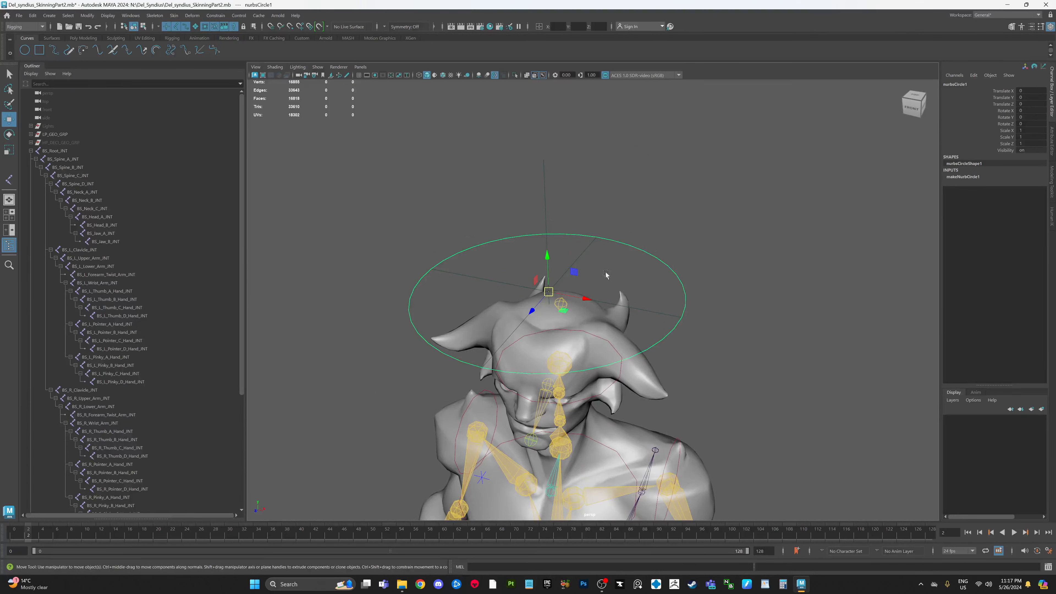
Scale the new NURBS circle down uniformly to about 0.522.
{"action": "middle_click_drag", "start_coordinate": [707, 307], "coordinate": [702, 283], "text": "alt"}
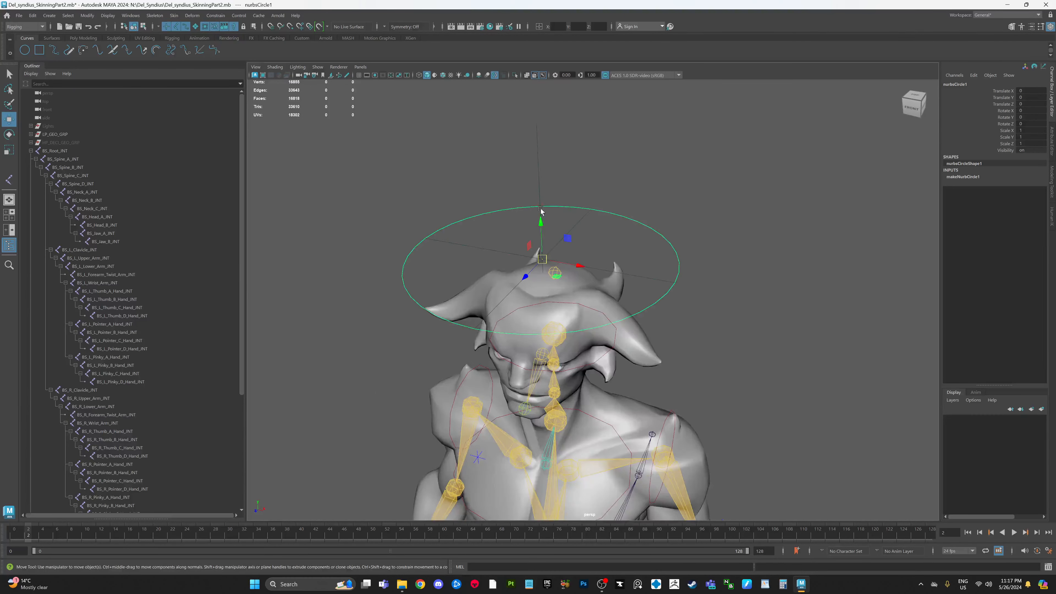
{"action": "middle_click_drag", "start_coordinate": [562, 216], "coordinate": [535, 197], "text": "alt"}
{"action": "middle_click_drag", "start_coordinate": [450, 180], "coordinate": [468, 213], "text": "alt"}
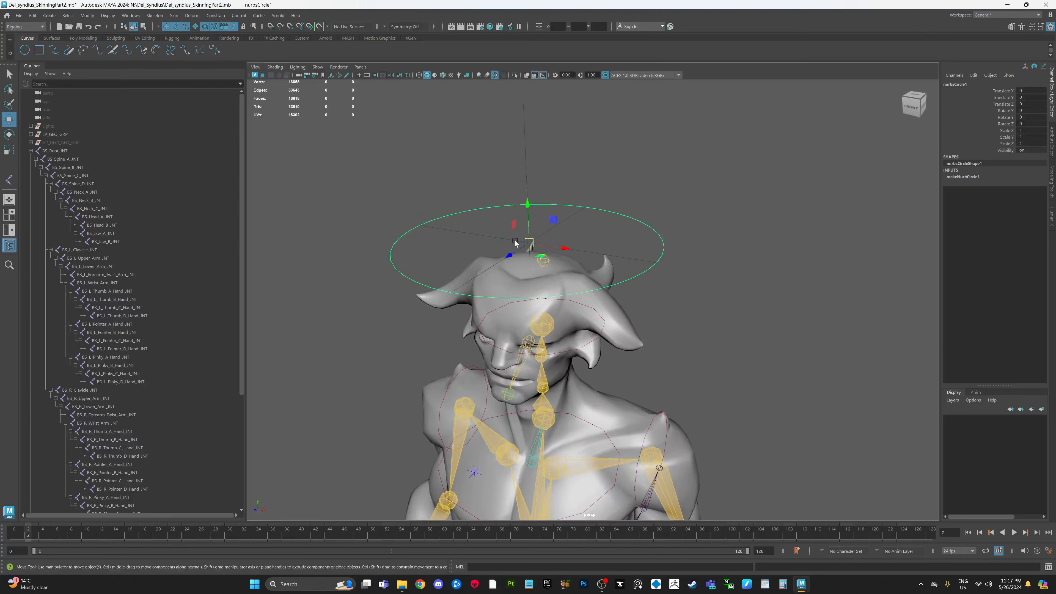
{"action": "key", "text": "r"}
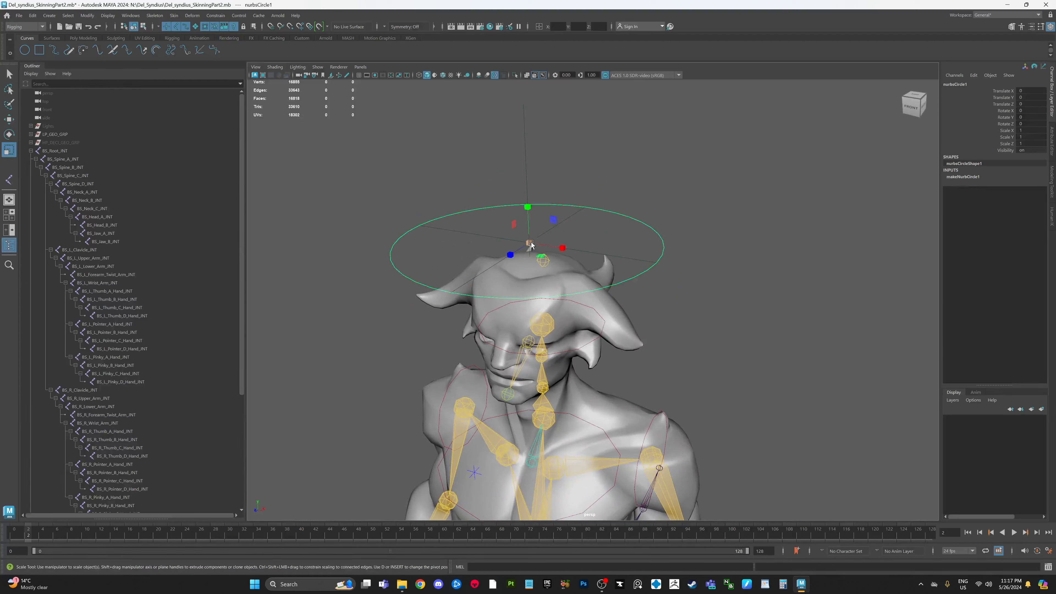
{"action": "left_click_drag", "start_coordinate": [535, 246], "coordinate": [430, 246]}
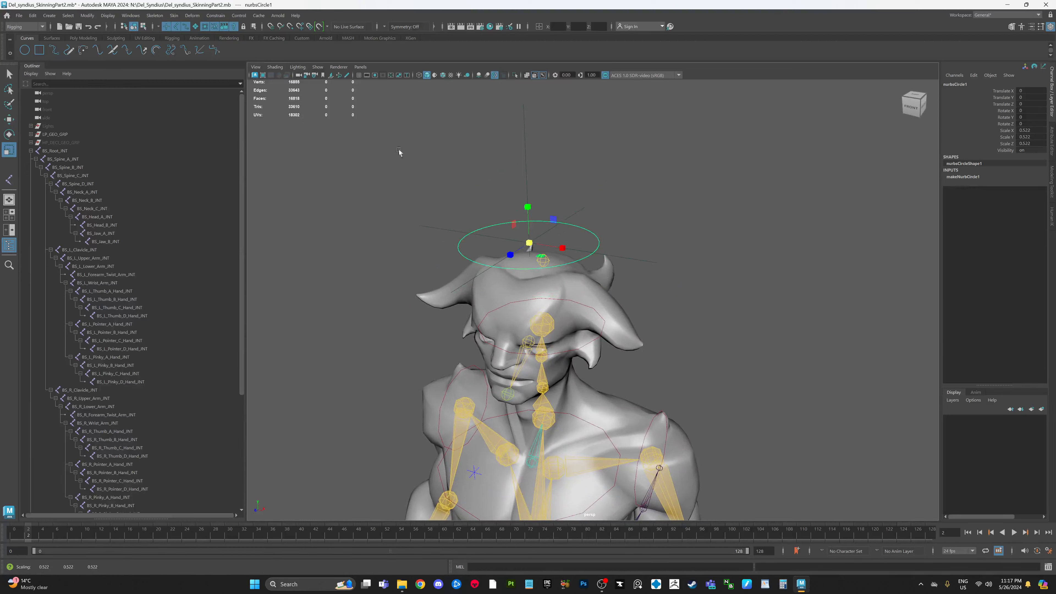
Freeze the transformations of the scaled NURBS circle.
{"action": "left_click", "coordinate": [83, 37]}
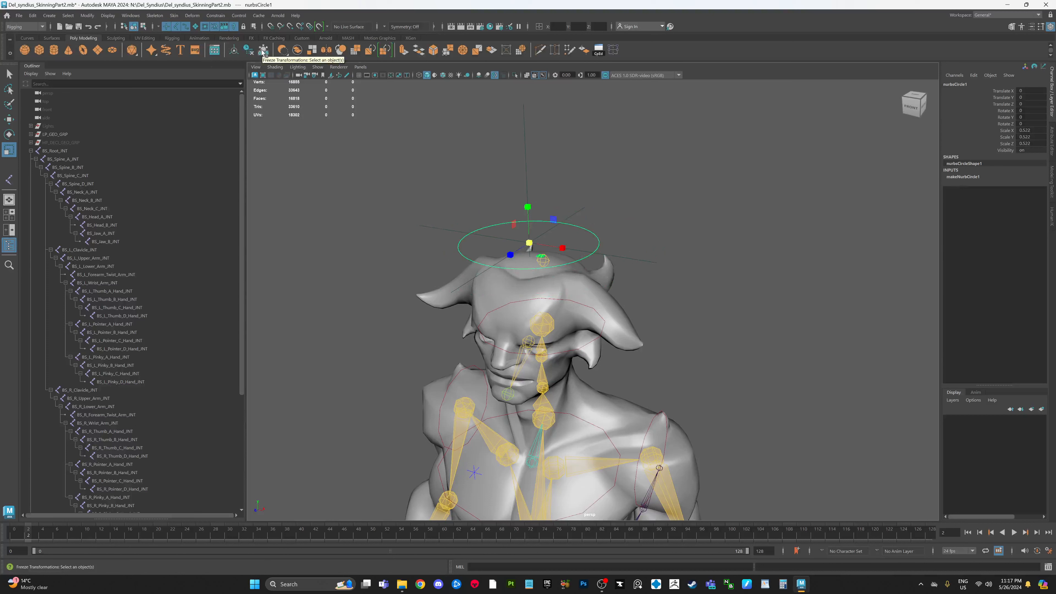
{"action": "left_click", "coordinate": [263, 51]}
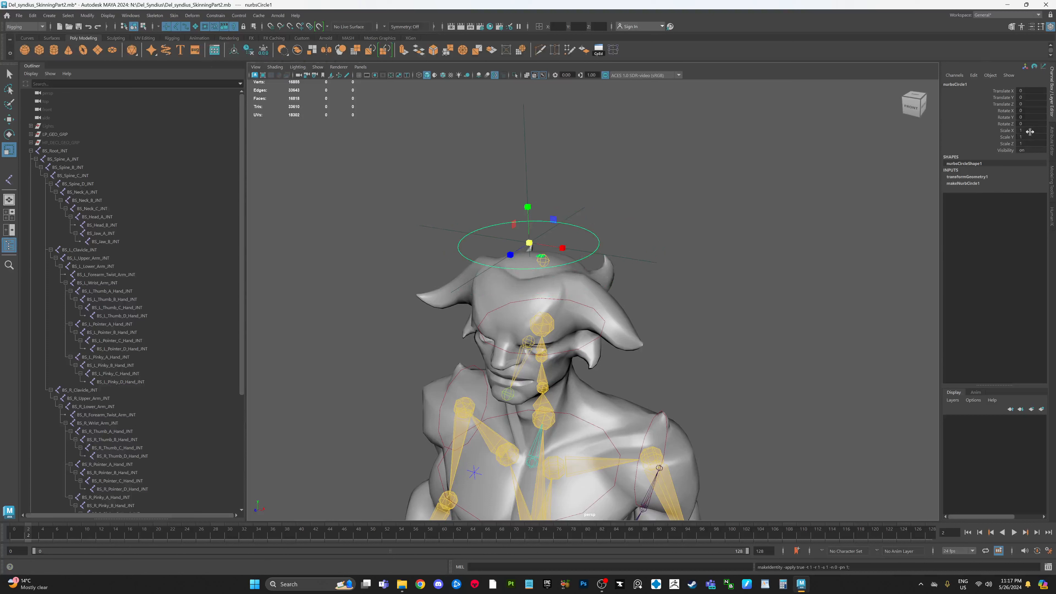
{"action": "middle_click_drag", "start_coordinate": [768, 287], "coordinate": [725, 269], "text": "alt"}
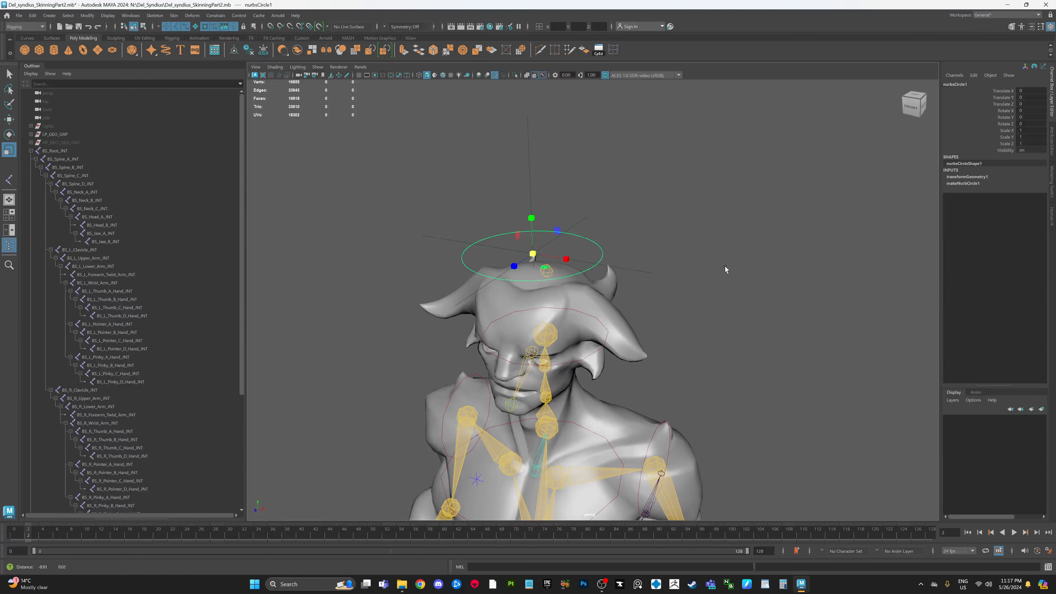
{"action": "scroll", "coordinate": [725, 283], "scroll_direction": "up", "scroll_amount": 5}
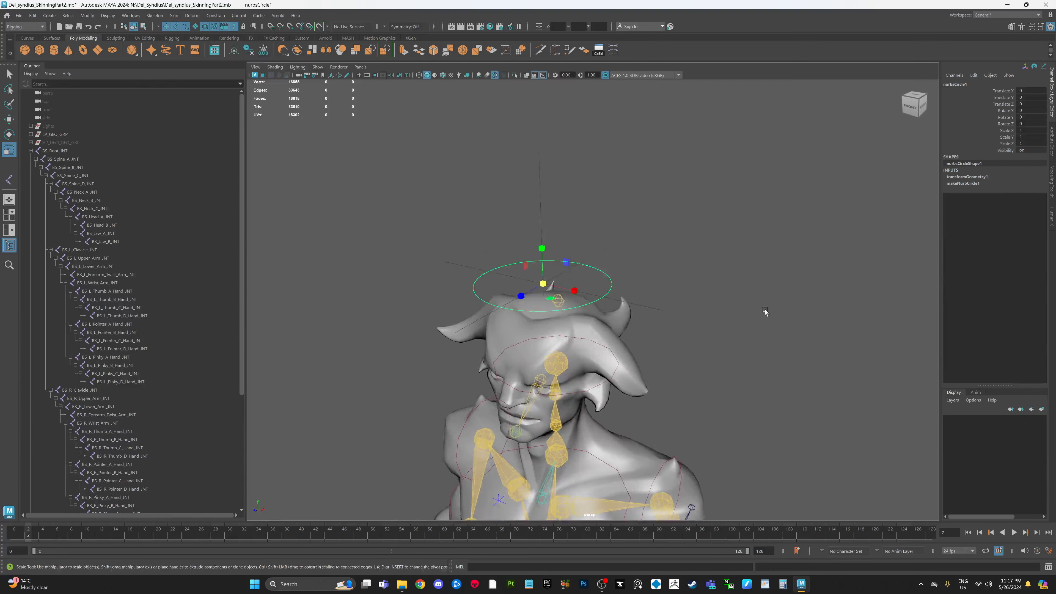
Rename the NURBS circle as Tail_A_CNTRL in the scene hierarchy.
{"action": "scroll", "coordinate": [153, 340], "scroll_direction": "down", "scroll_amount": 6}
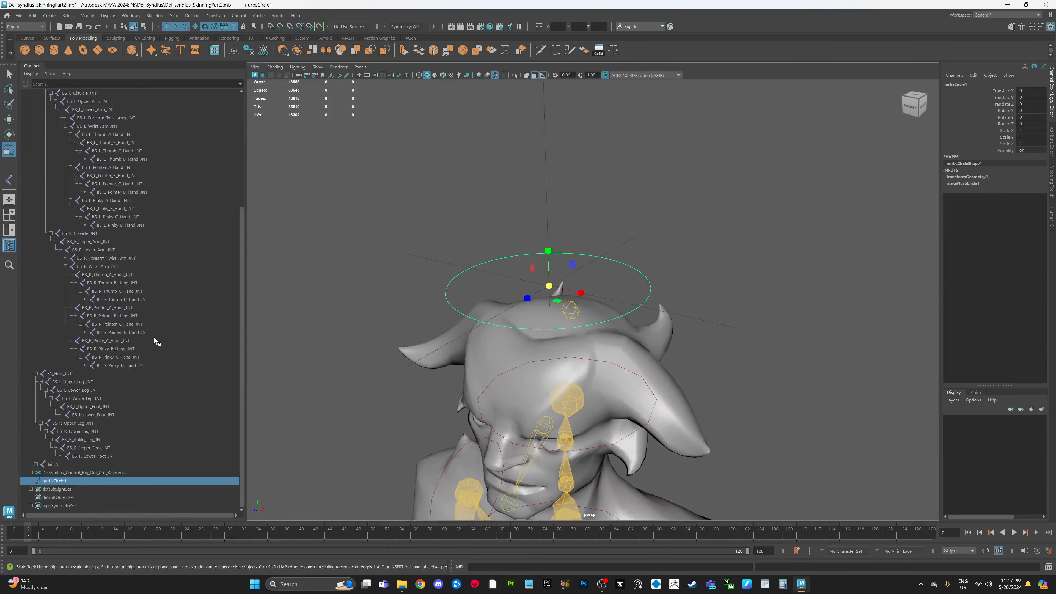
{"action": "double_click", "coordinate": [70, 482]}
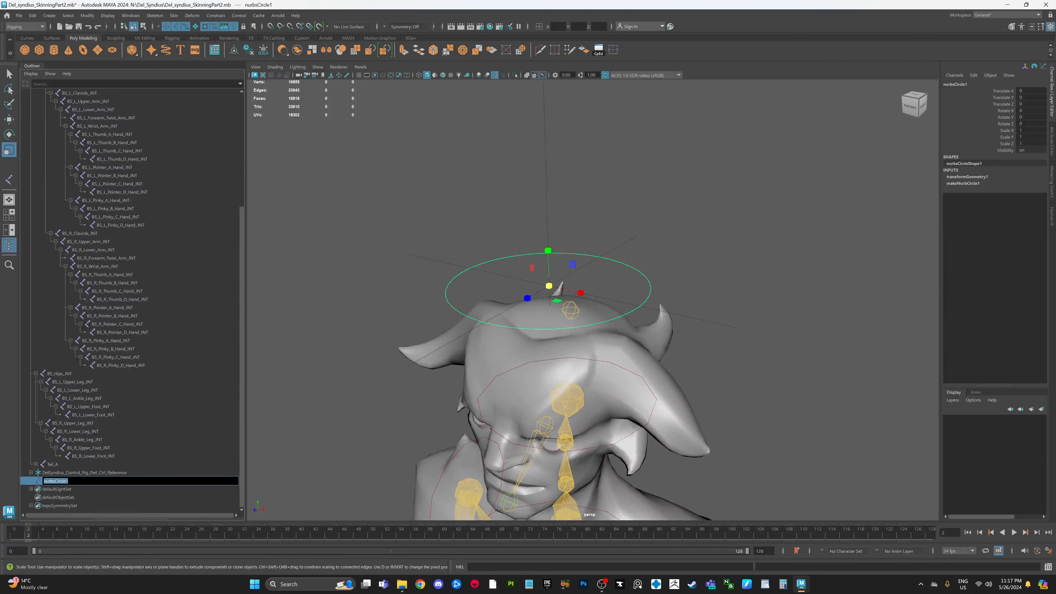
{"action": "type", "text": "Tail_A_CNTRL"}
{"action": "key", "text": "Return"}
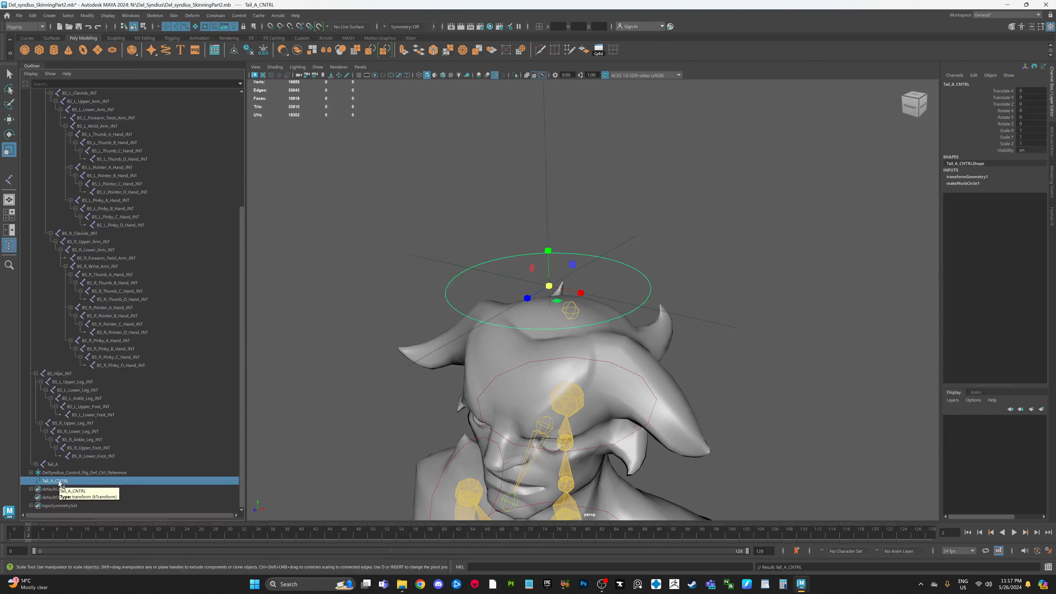
Group Tail_A_CNTRL twice so it sits inside two nested groups, and expand both groups to check the nesting.
{"action": "key", "text": "ctrl+g"}
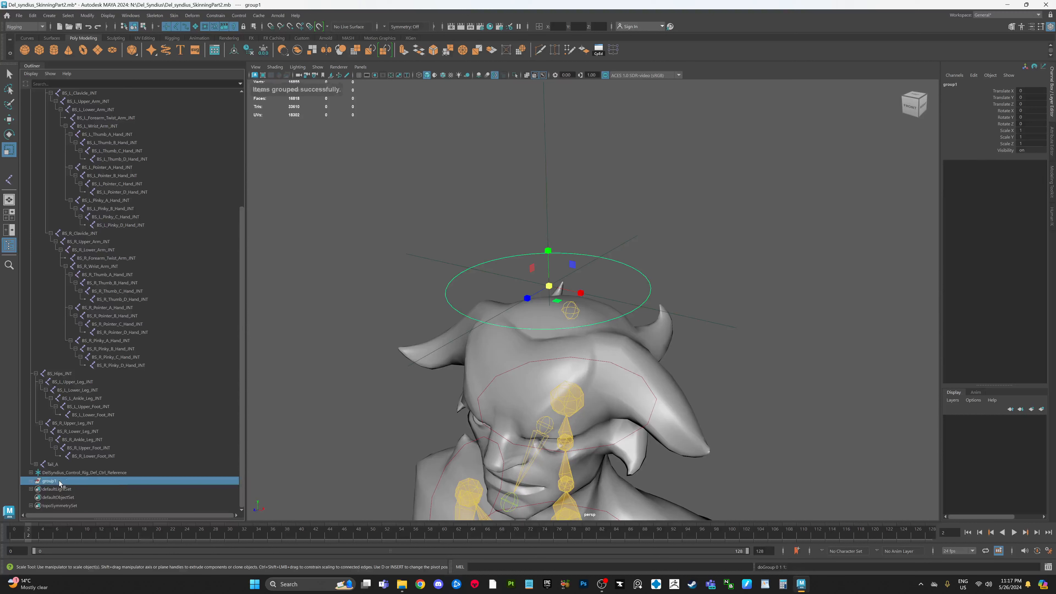
{"action": "left_click", "coordinate": [31, 482]}
{"action": "left_click", "coordinate": [36, 489]}
{"action": "left_click", "coordinate": [73, 498]}
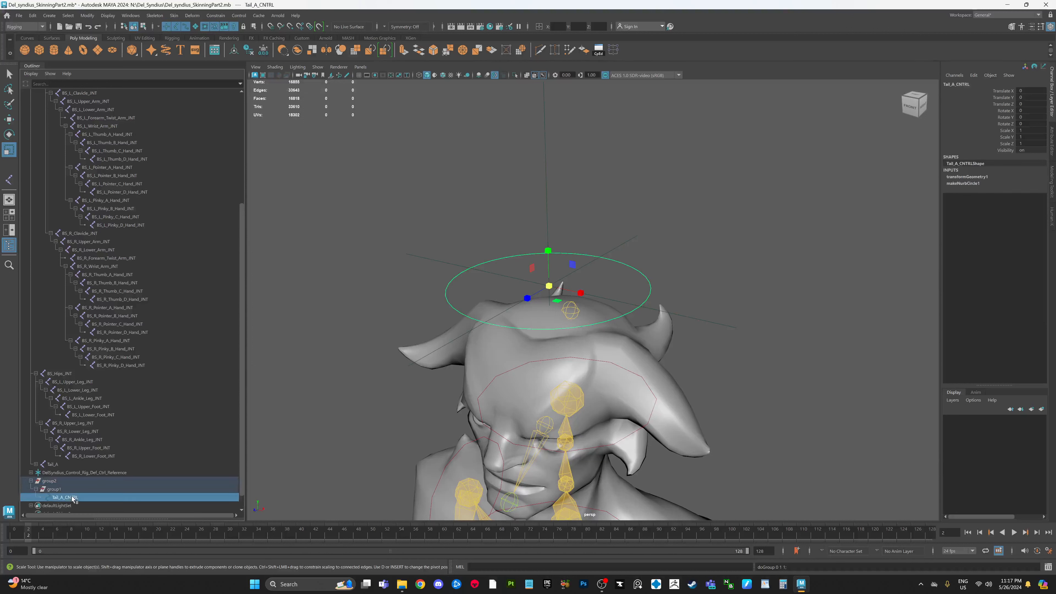
{"action": "left_click", "coordinate": [67, 490]}
{"action": "left_click", "coordinate": [73, 497]}
{"action": "left_click", "coordinate": [71, 490]}
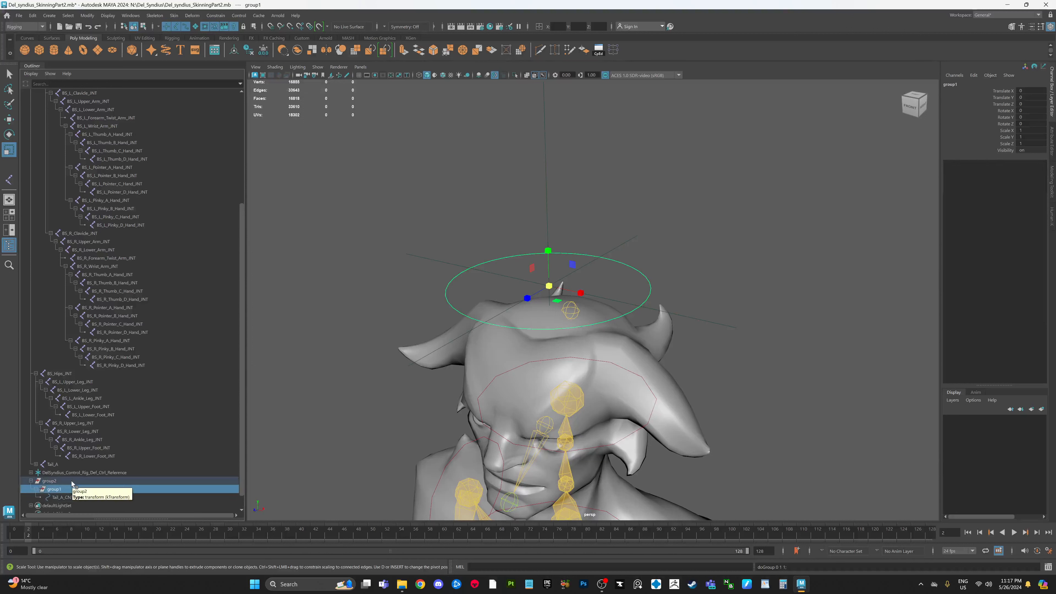
{"action": "left_click", "coordinate": [72, 481]}
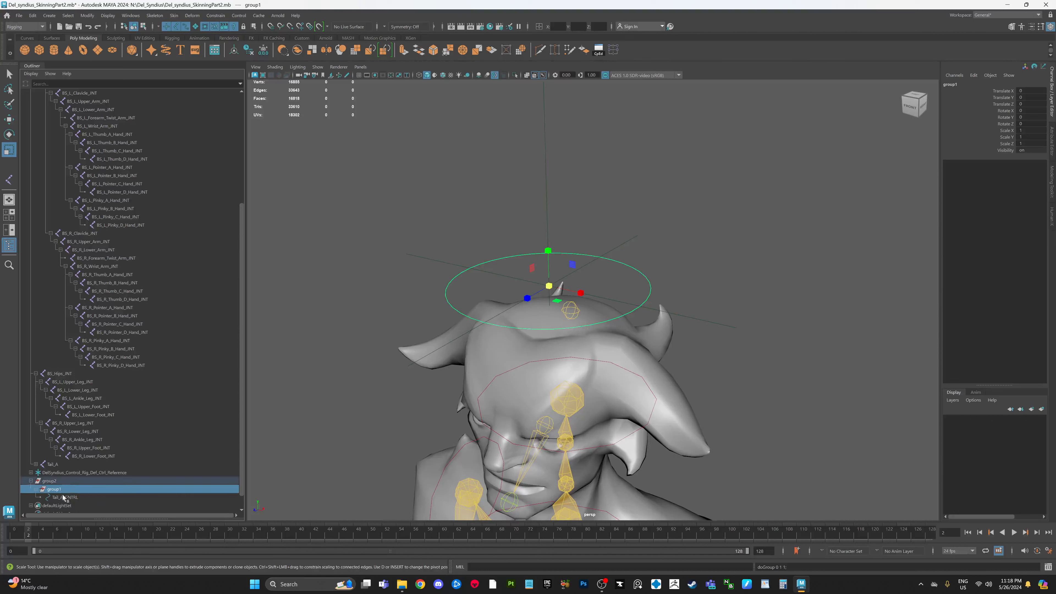
Rename the outer group as Tail_A_Xform and the inner group as Tail_A_SDK.
{"action": "double_click", "coordinate": [50, 481]}
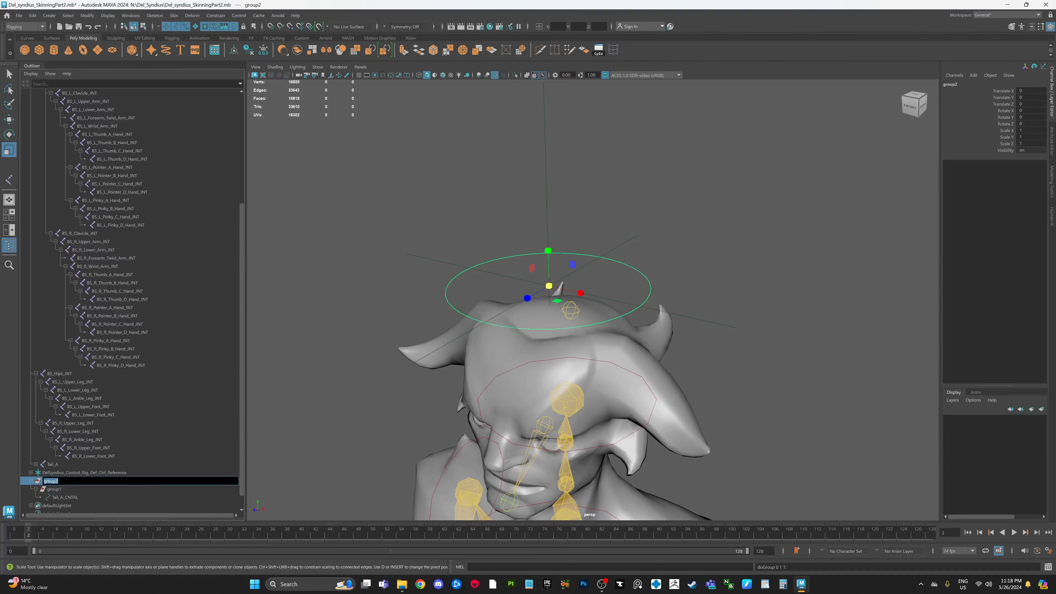
{"action": "type", "text": "Tail_A_Xform"}
{"action": "key", "text": "ctrl+a"}
{"action": "key", "text": "ctrl+c"}
{"action": "double_click", "coordinate": [46, 490]}
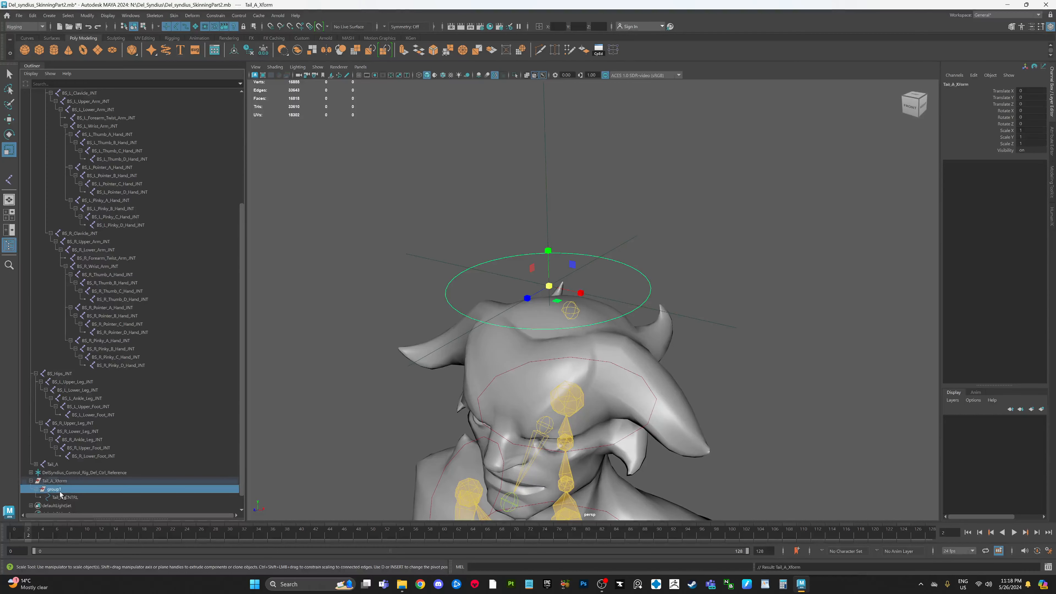
{"action": "key", "text": "ctrl+v"}
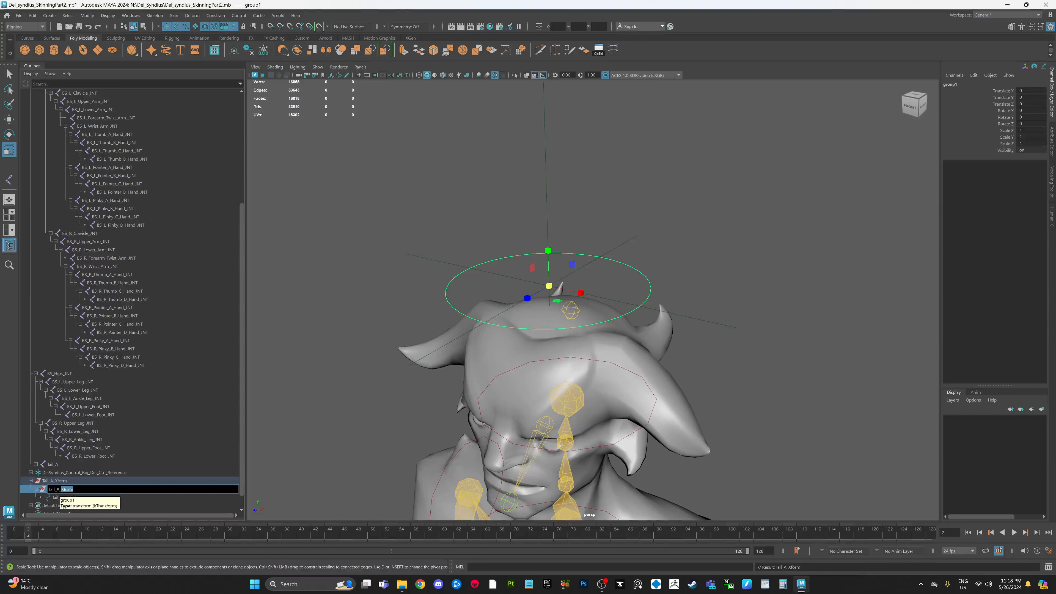
{"action": "type", "text": "SDK"}
{"action": "key", "text": "Return"}
Review the control hierarchy by selecting Tail_A_CNTRL, Tail_A_SDK and Tail_A_Xform in turn.
{"action": "left_click", "coordinate": [55, 482]}
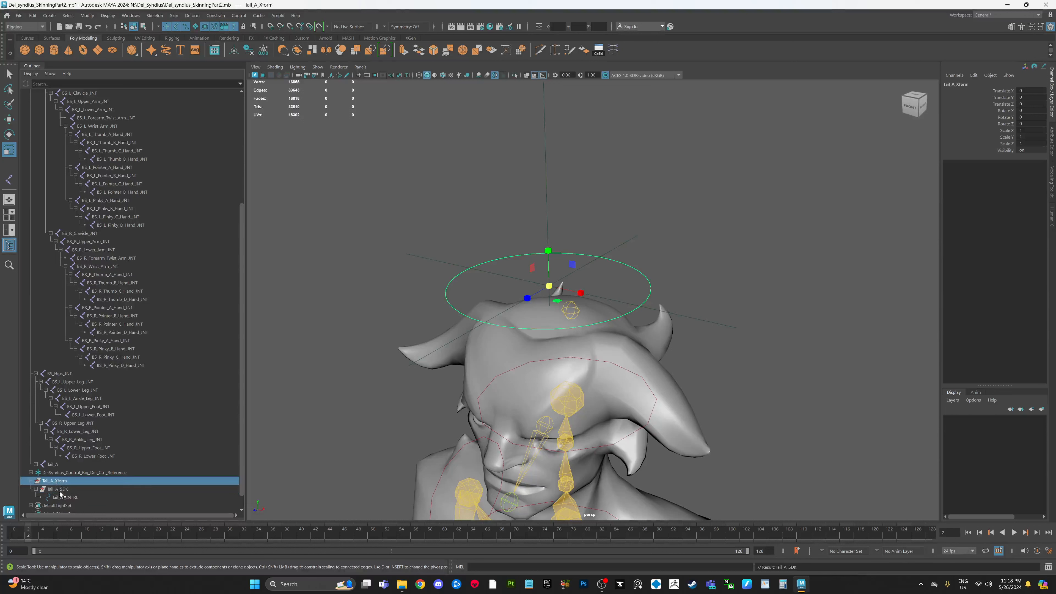
{"action": "left_click", "coordinate": [36, 489]}
{"action": "left_click", "coordinate": [31, 481]}
{"action": "left_click", "coordinate": [30, 481]}
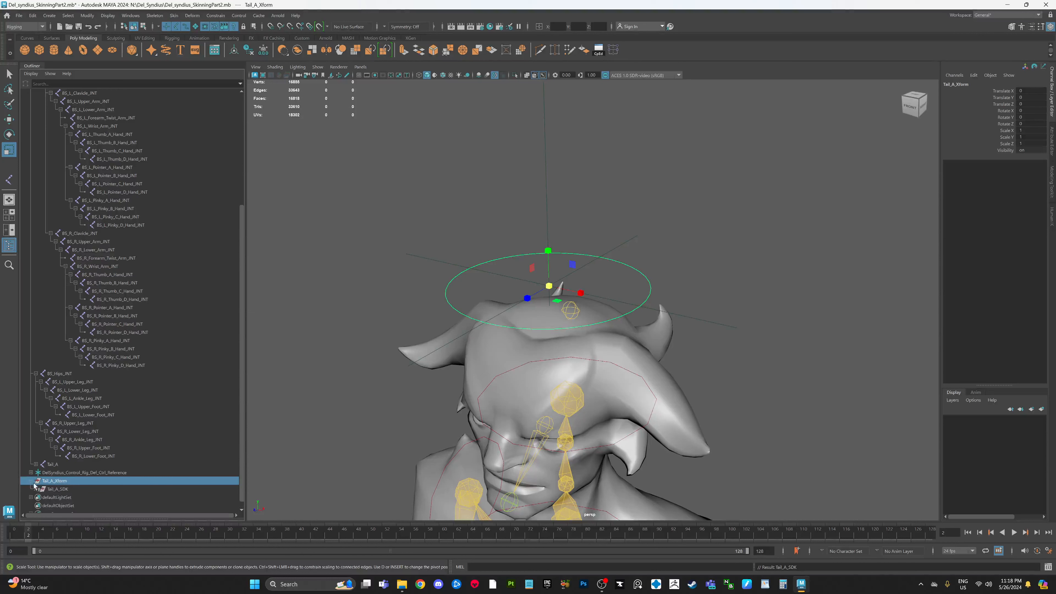
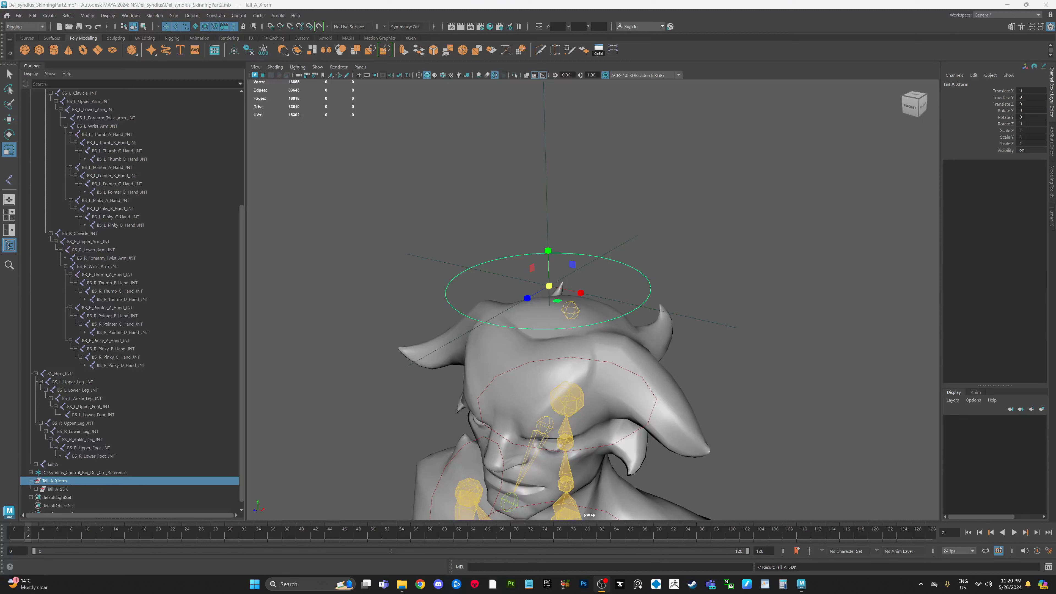
{"action": "left_click", "coordinate": [36, 489]}
{"action": "left_click", "coordinate": [57, 498]}
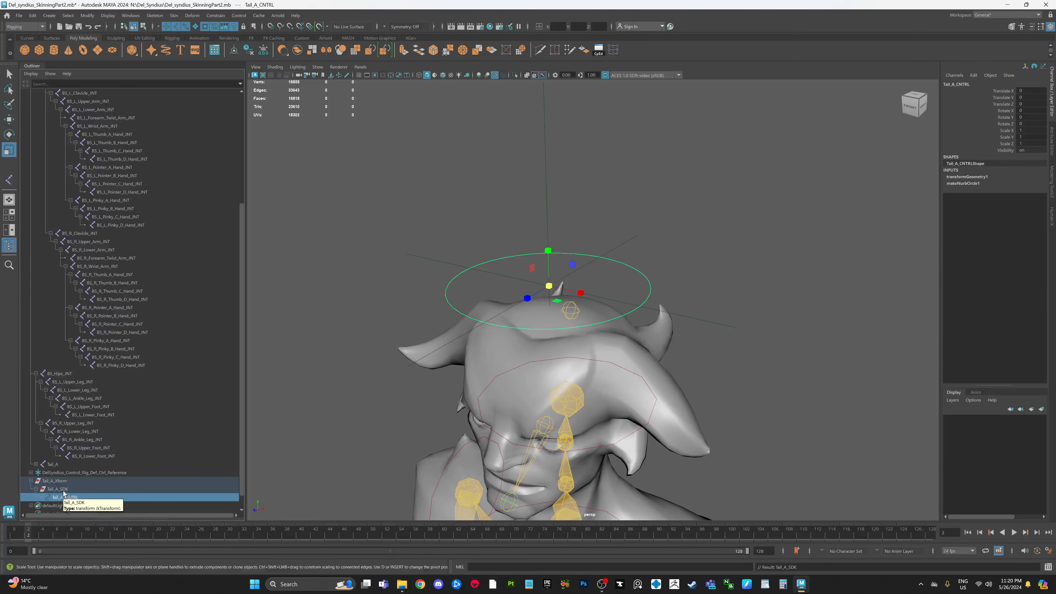
{"action": "left_click", "coordinate": [64, 490]}
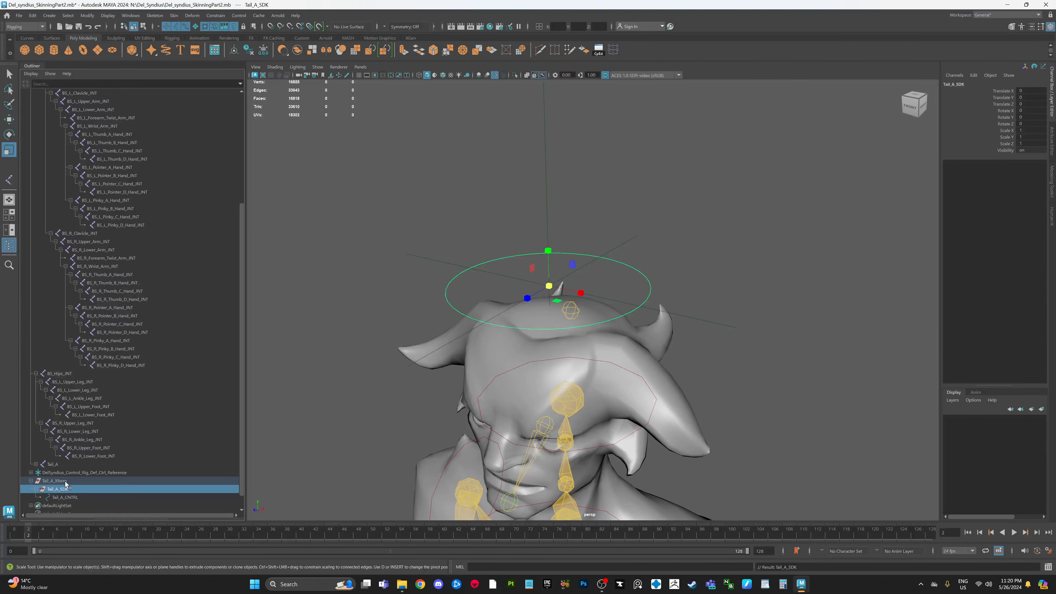
{"action": "left_click", "coordinate": [65, 482]}
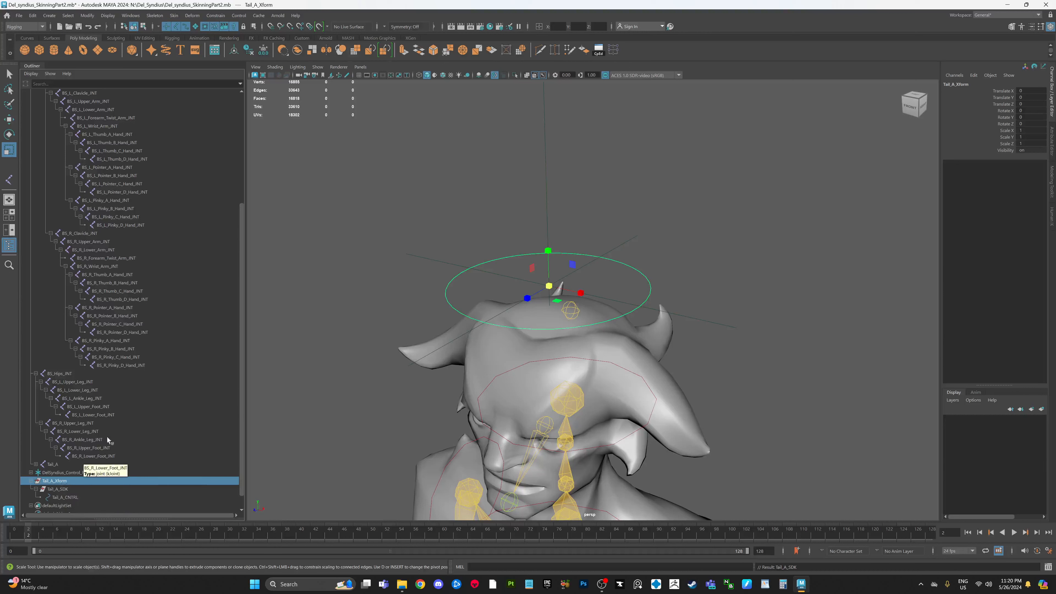
Parent the Tail_A_Xform group under the Tail_A joint at the base of the tail.
{"action": "left_click_drag", "start_coordinate": [642, 268], "coordinate": [675, 285], "text": "alt"}
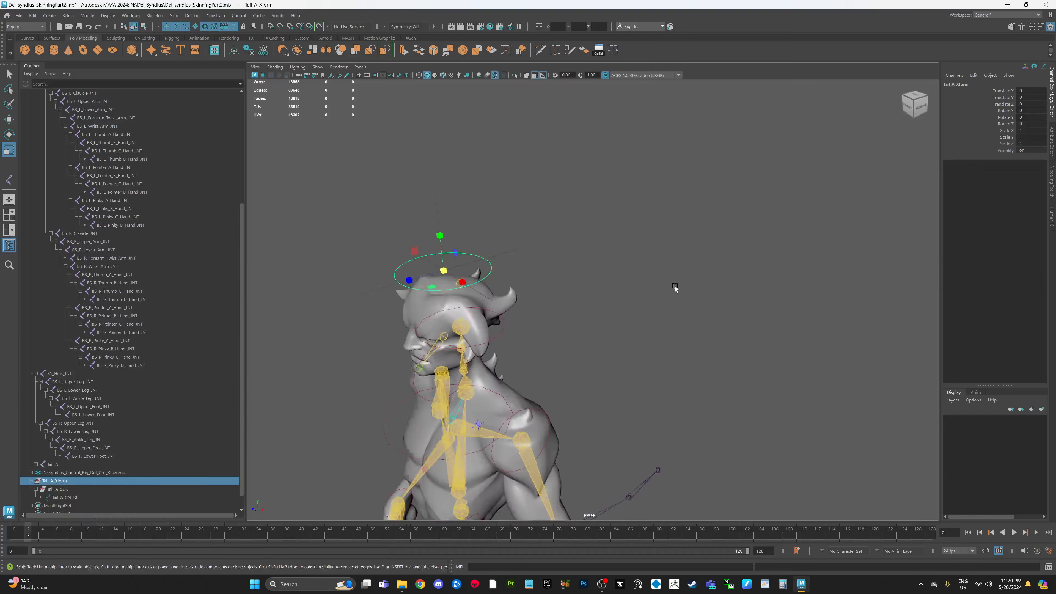
{"action": "right_click_drag", "start_coordinate": [675, 285], "coordinate": [646, 299], "text": "alt"}
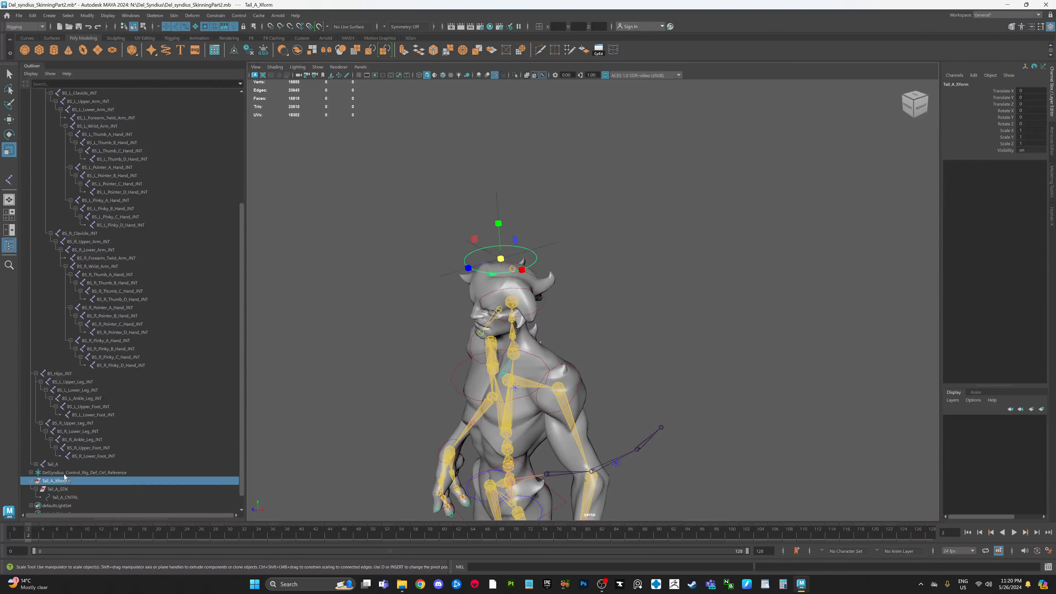
{"action": "left_click_drag", "start_coordinate": [545, 409], "coordinate": [574, 411], "text": "alt"}
{"action": "scroll", "coordinate": [473, 359], "scroll_direction": "down", "scroll_amount": 1}
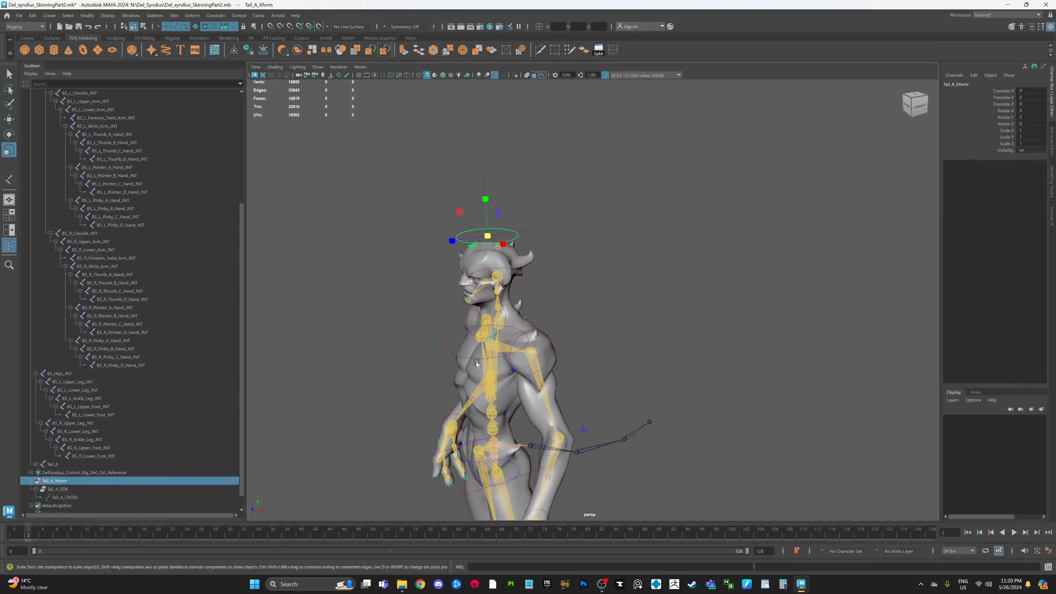
{"action": "middle_click_drag", "start_coordinate": [512, 398], "coordinate": [511, 367], "text": "alt"}
{"action": "scroll", "coordinate": [512, 370], "scroll_direction": "up", "scroll_amount": 4}
{"action": "left_click_drag", "start_coordinate": [515, 373], "coordinate": [525, 375], "text": "alt"}
{"action": "left_click_drag", "start_coordinate": [545, 350], "coordinate": [521, 350], "text": "alt"}
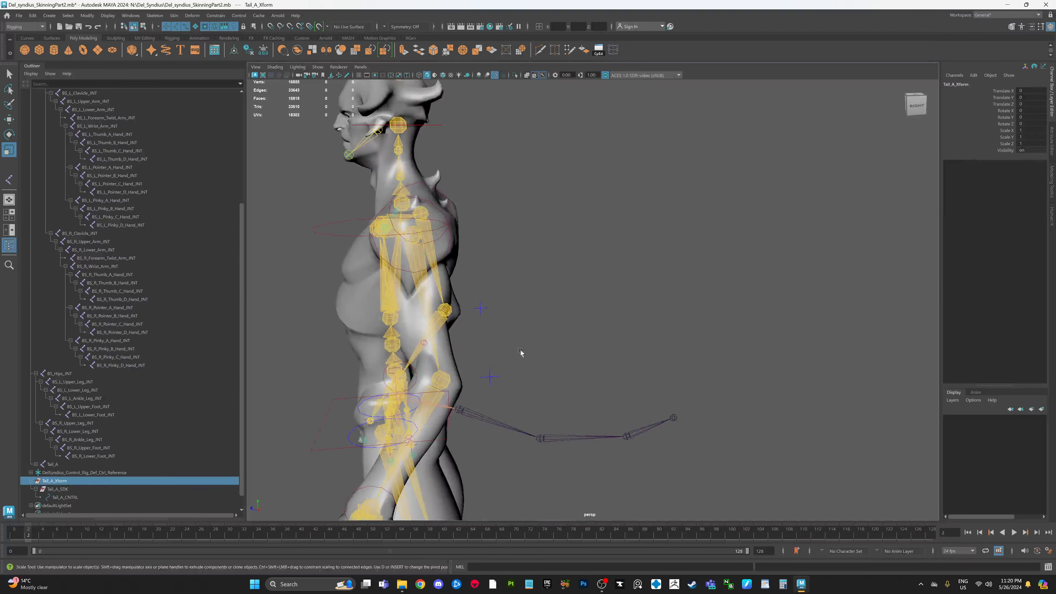
{"action": "right_click_drag", "start_coordinate": [520, 349], "coordinate": [556, 327], "text": "alt"}
{"action": "left_click_drag", "start_coordinate": [556, 327], "coordinate": [505, 351], "text": "alt"}
{"action": "middle_click_drag", "start_coordinate": [505, 350], "coordinate": [539, 337], "text": "alt"}
{"action": "right_click_drag", "start_coordinate": [540, 338], "coordinate": [566, 320], "text": "alt"}
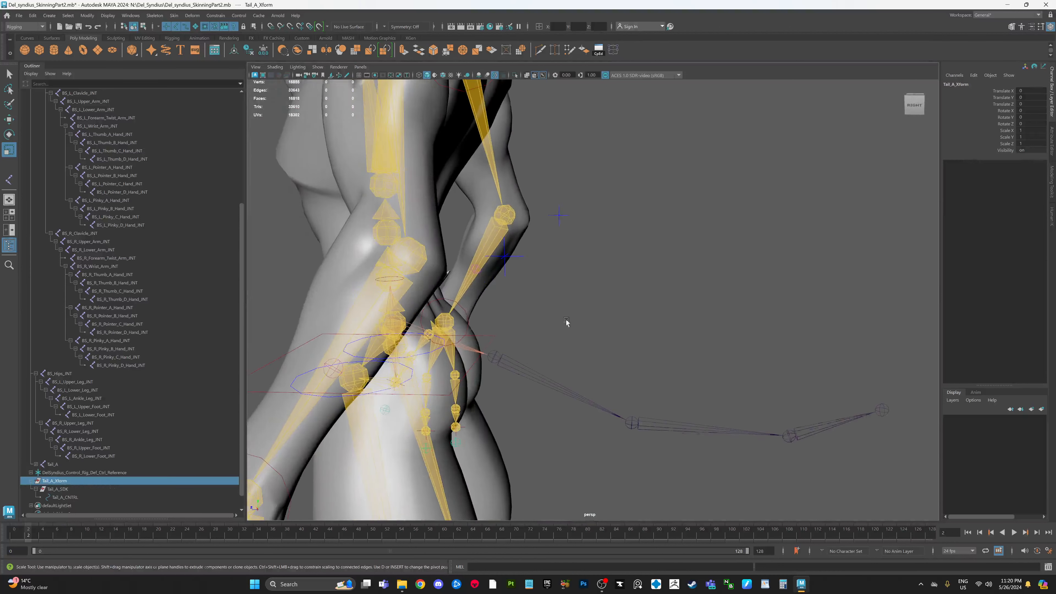
{"action": "left_click", "coordinate": [494, 357], "text": "shift"}
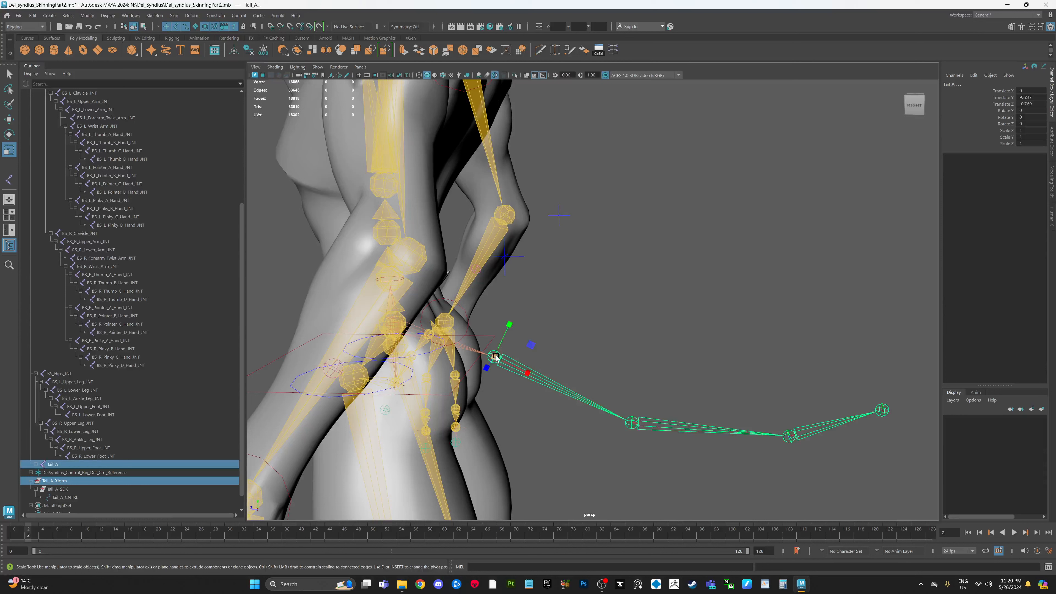
{"action": "key", "text": "p"}
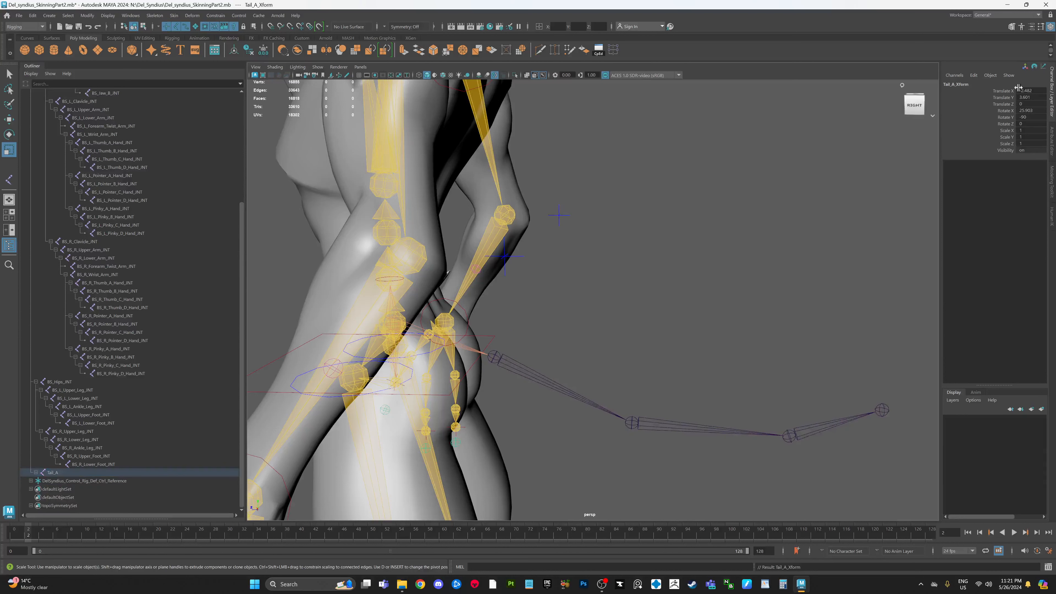
Set all translate and rotate values of Tail_A_Xform to 0, and unparent the group from the Tail_A joint.
{"action": "left_click_drag", "start_coordinate": [1026, 91], "coordinate": [1032, 124]}
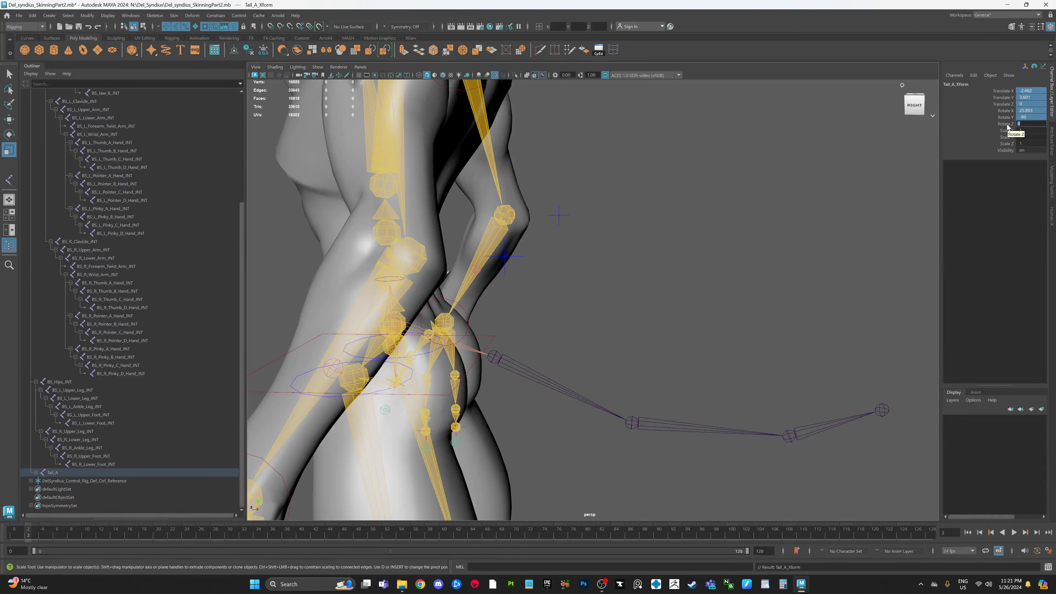
{"action": "key", "text": "Return"}
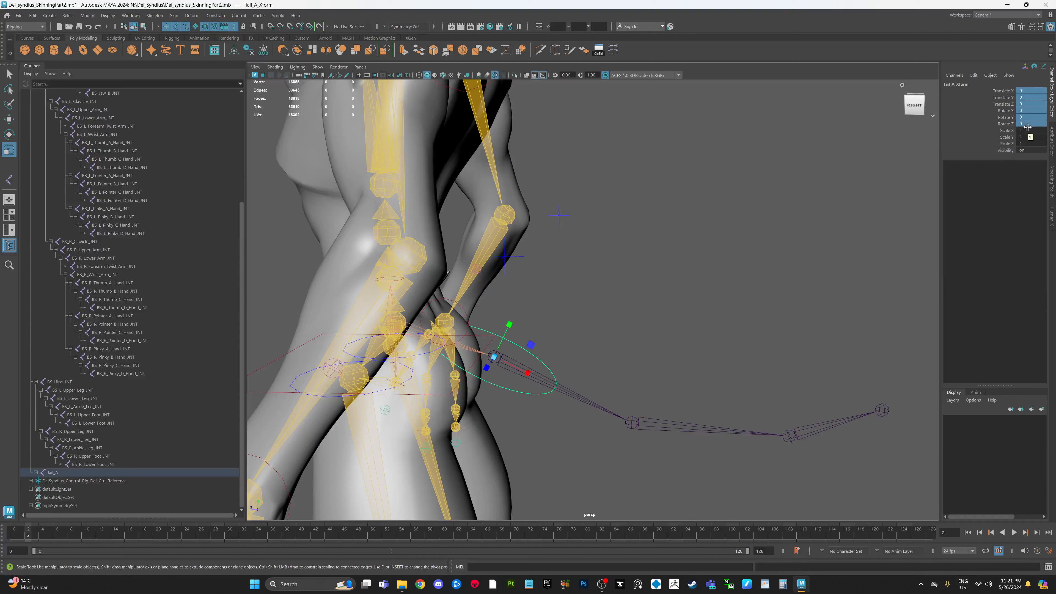
{"action": "key", "text": "shift+p"}
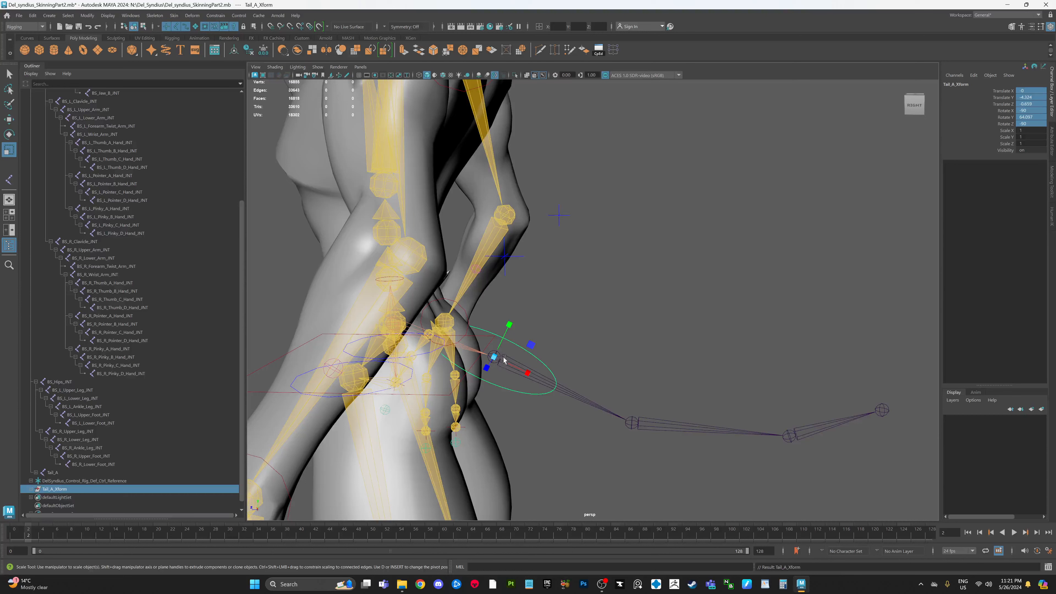
Inspect the placement of the Tail_A control circle relative to the tail's first joint and the body.
{"action": "left_click_drag", "start_coordinate": [499, 358], "coordinate": [517, 332], "text": "alt"}
{"action": "middle_click_drag", "start_coordinate": [516, 333], "coordinate": [515, 408], "text": "alt"}
{"action": "middle_click_drag", "start_coordinate": [515, 223], "coordinate": [517, 307], "text": "alt"}
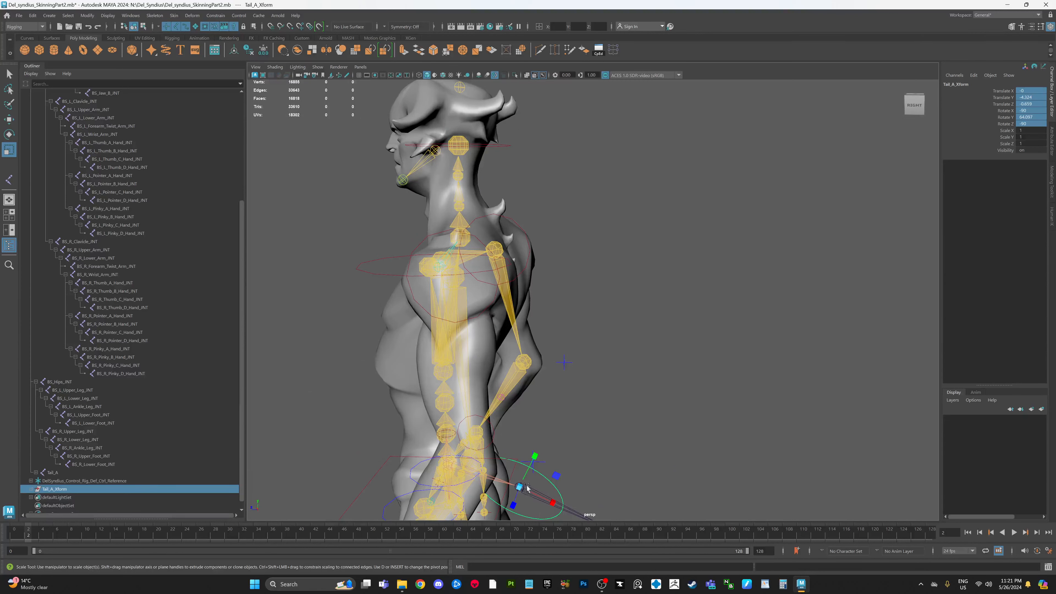
{"action": "middle_click_drag", "start_coordinate": [489, 226], "coordinate": [506, 280], "text": "alt"}
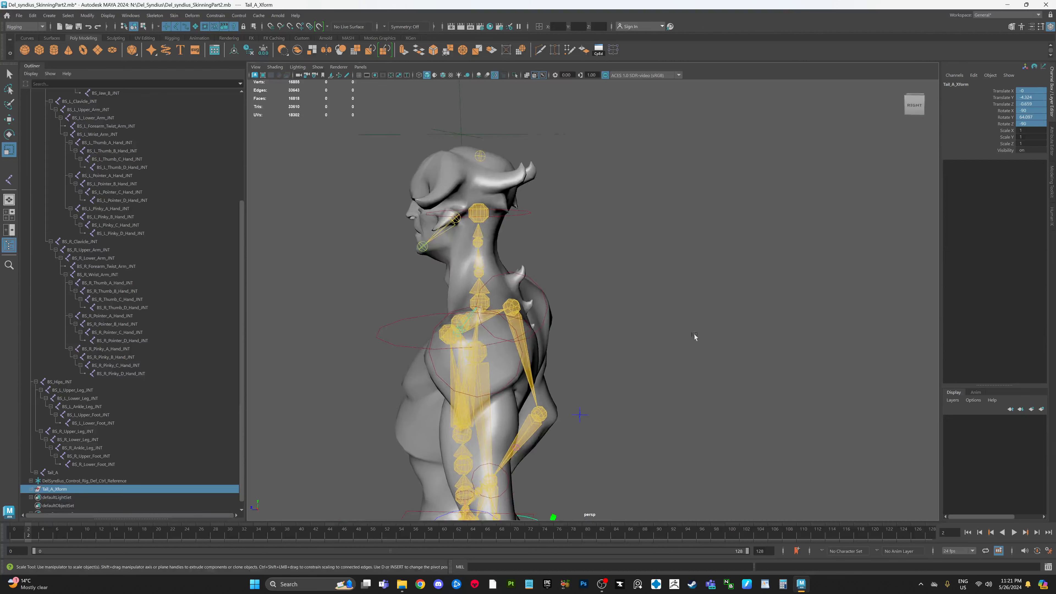
{"action": "middle_click_drag", "start_coordinate": [695, 338], "coordinate": [652, 228], "text": "alt"}
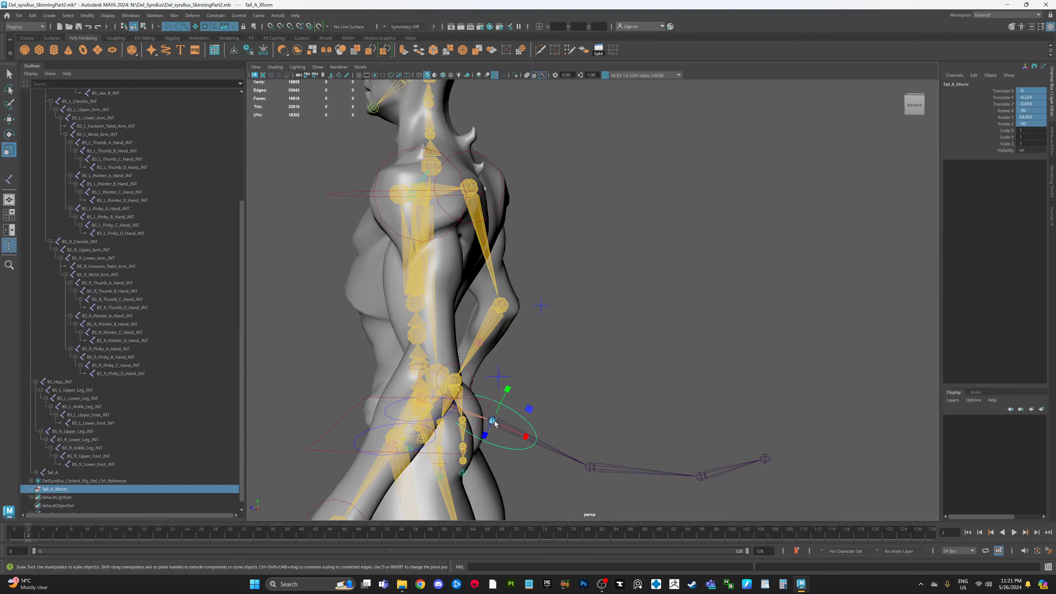
{"action": "scroll", "coordinate": [504, 409], "scroll_direction": "up", "scroll_amount": 5}
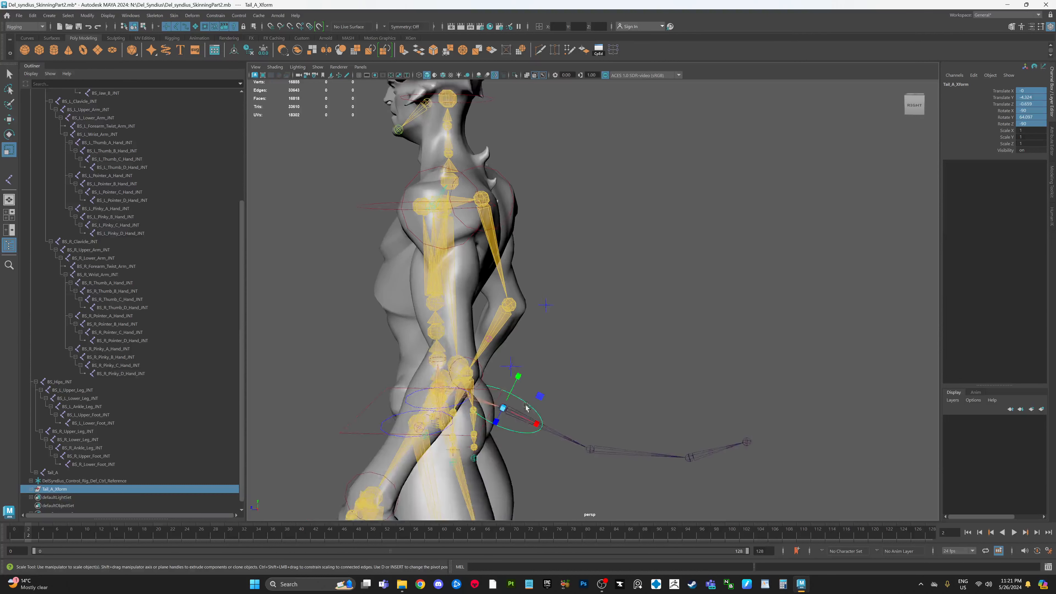
{"action": "middle_click_drag", "start_coordinate": [511, 374], "coordinate": [623, 378], "text": "alt"}
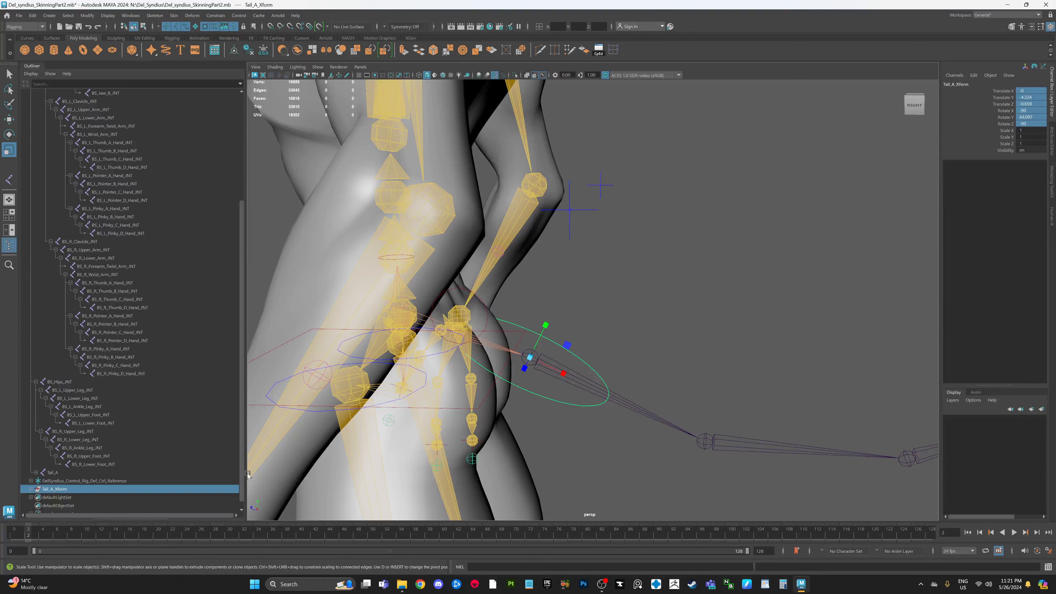
{"action": "middle_click_drag", "start_coordinate": [593, 406], "coordinate": [596, 358], "text": "alt"}
{"action": "scroll", "coordinate": [676, 267], "scroll_direction": "up", "scroll_amount": 2}
{"action": "scroll", "coordinate": [693, 274], "scroll_direction": "up", "scroll_amount": 1}
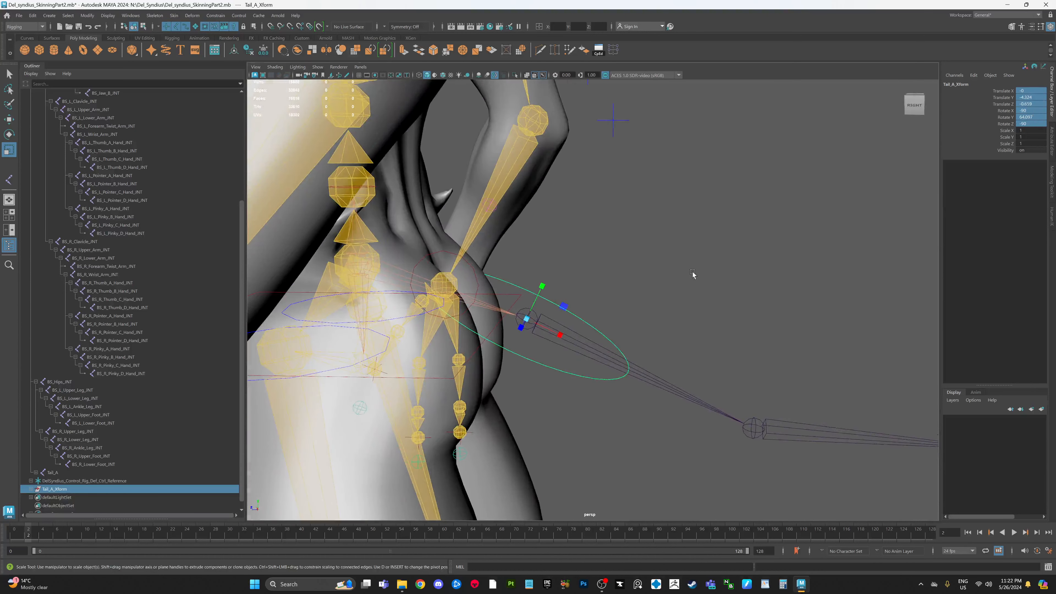
Expand the Tail_A_Xform hierarchy and compare the translate and rotate values of Tail_A_CNTRL, Tail_A_SDK and Tail_A_Xform.
{"action": "left_click", "coordinate": [692, 274]}
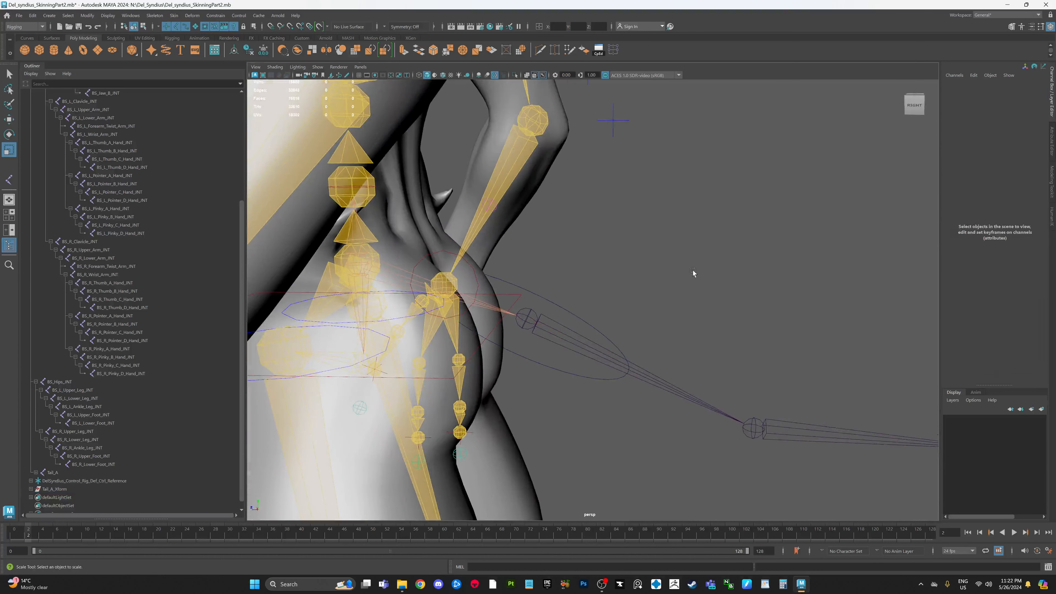
{"action": "left_click", "coordinate": [31, 488]}
{"action": "left_click", "coordinate": [36, 497]}
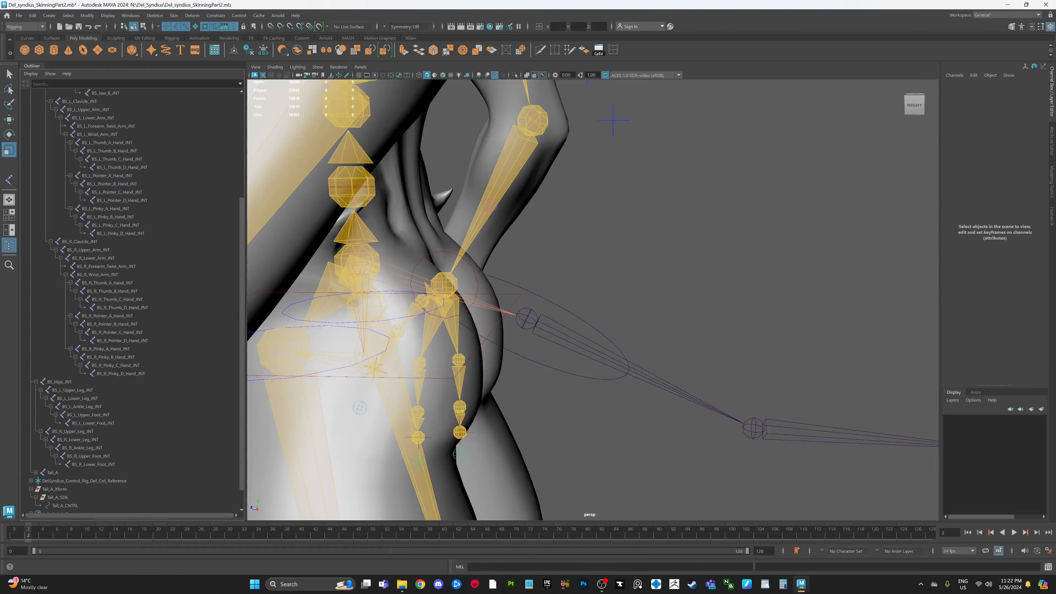
{"action": "left_click", "coordinate": [65, 505]}
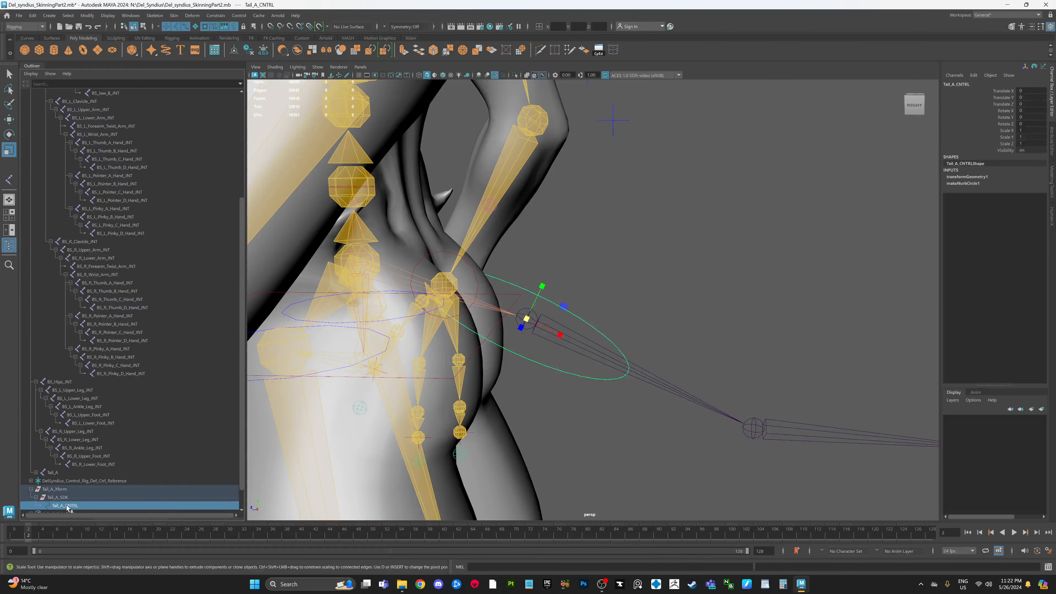
{"action": "middle_click_drag", "start_coordinate": [643, 290], "coordinate": [622, 286], "text": "alt"}
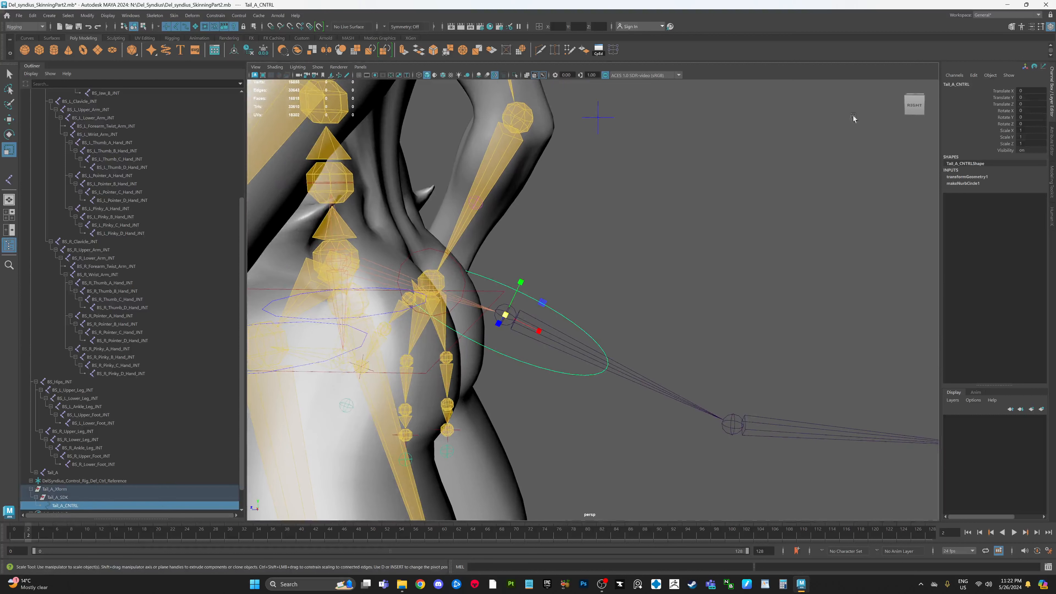
{"action": "left_click_drag", "start_coordinate": [1027, 91], "coordinate": [1026, 124]}
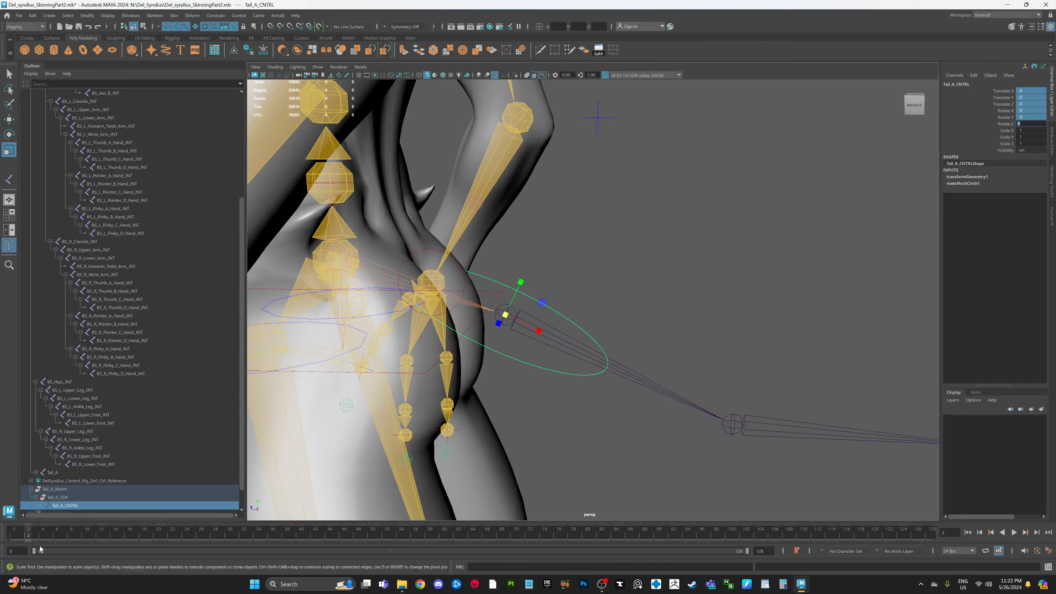
{"action": "left_click", "coordinate": [66, 497]}
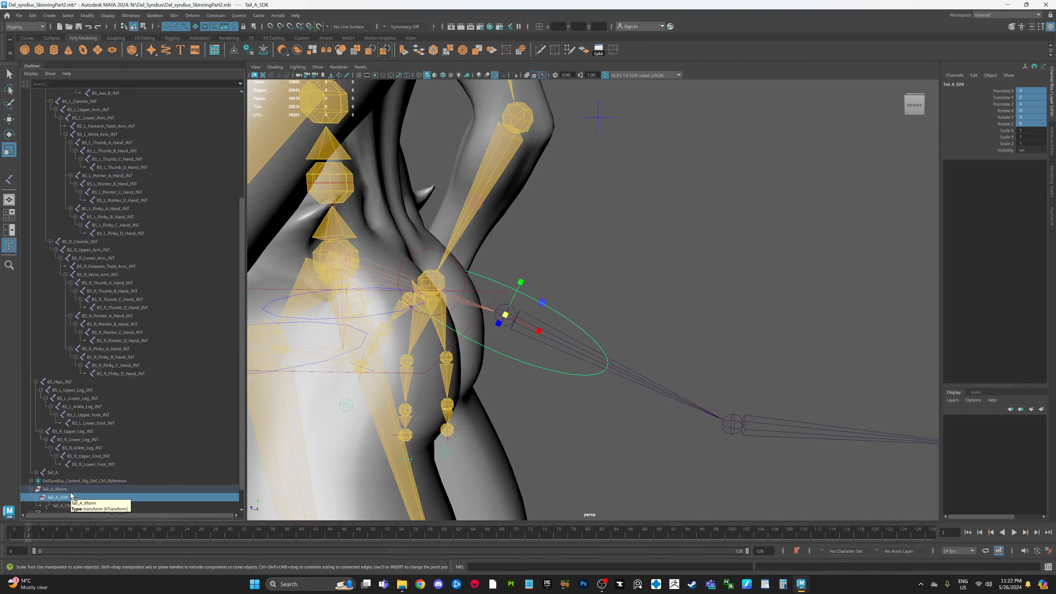
{"action": "left_click", "coordinate": [69, 490]}
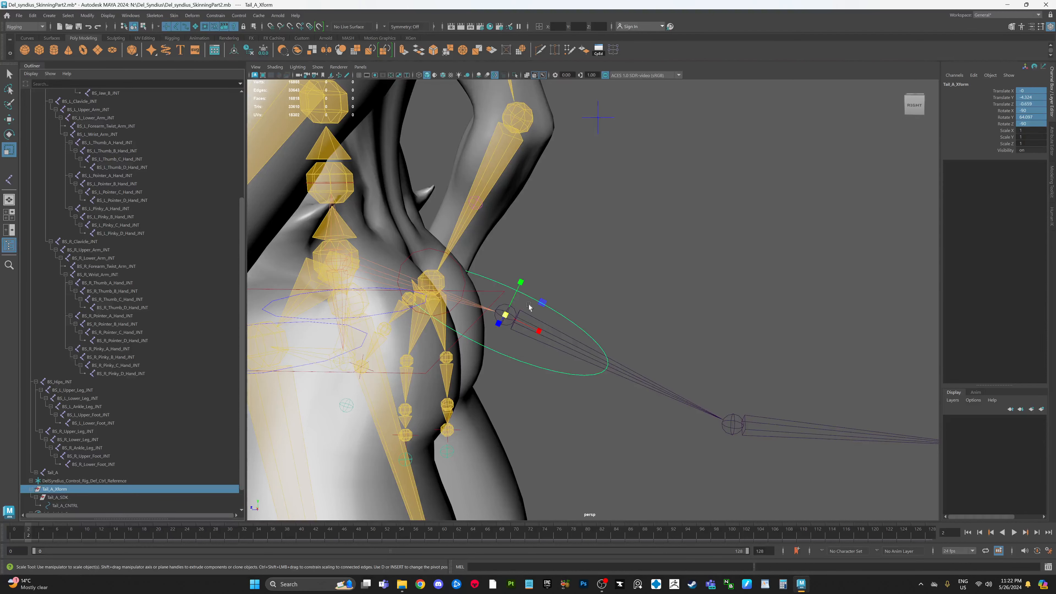
Isolate Tail_A_CNTRL, select all of its control vertices, and bring the rest of the scene back into view.
{"action": "mouse_move", "coordinate": [548, 311]}
{"action": "middle_mouse_down", "text": "alt"}
{"action": "mouse_move", "coordinate": [545, 293]}
{"action": "mouse_move", "coordinate": [593, 250]}
{"action": "mouse_move", "coordinate": [571, 278]}
{"action": "mouse_move", "coordinate": [608, 293]}
{"action": "middle_mouse_up", "text": "alt"}
{"action": "left_click", "coordinate": [613, 239]}
{"action": "scroll", "coordinate": [592, 292], "scroll_direction": "up", "scroll_amount": 3}
{"action": "left_click", "coordinate": [570, 287]}
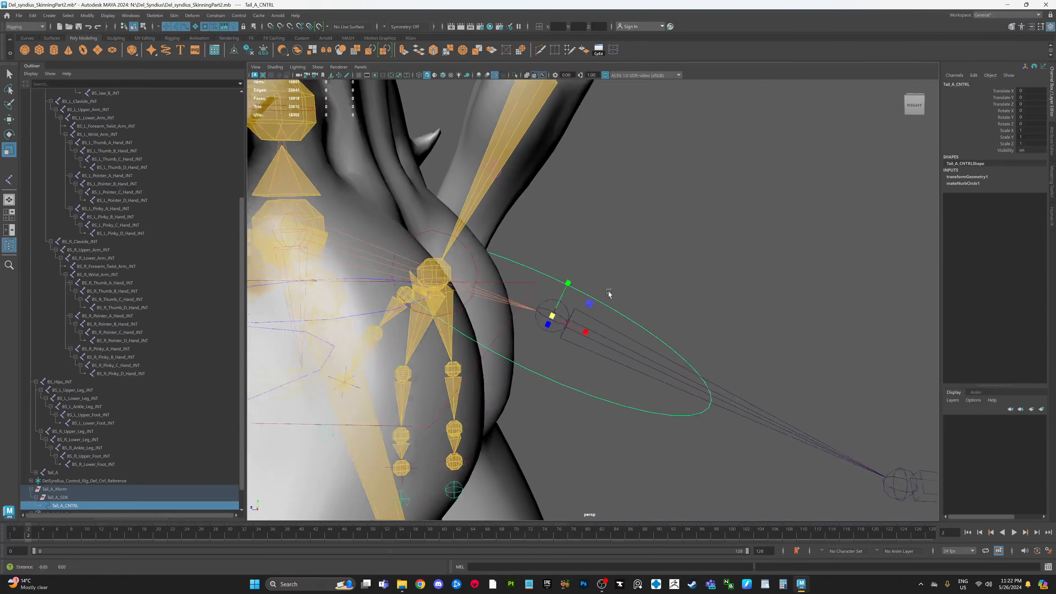
{"action": "left_click_drag", "start_coordinate": [608, 293], "coordinate": [646, 318], "text": "alt"}
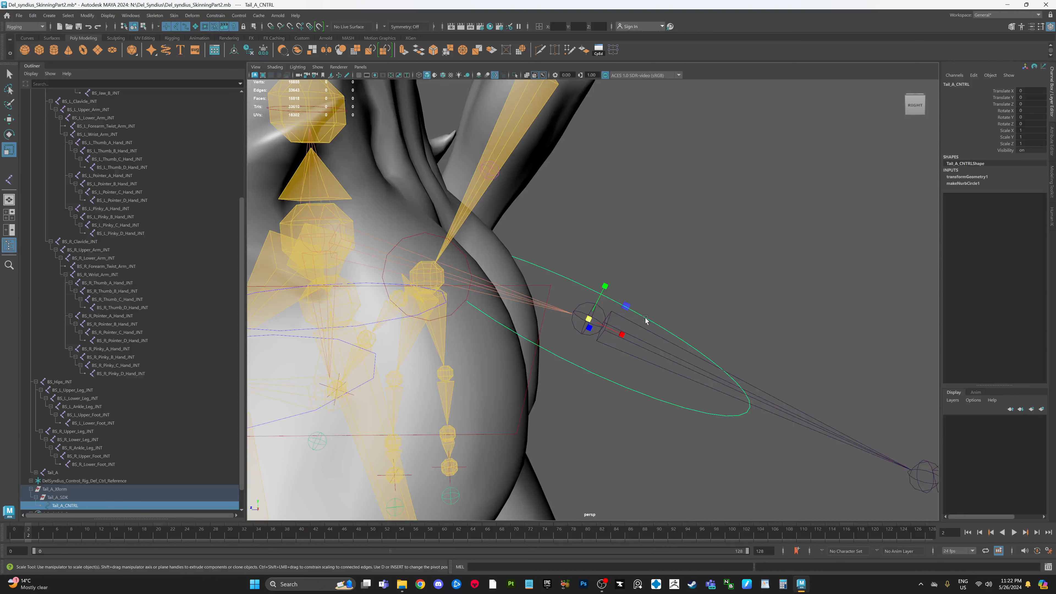
{"action": "key", "text": "ctrl+1"}
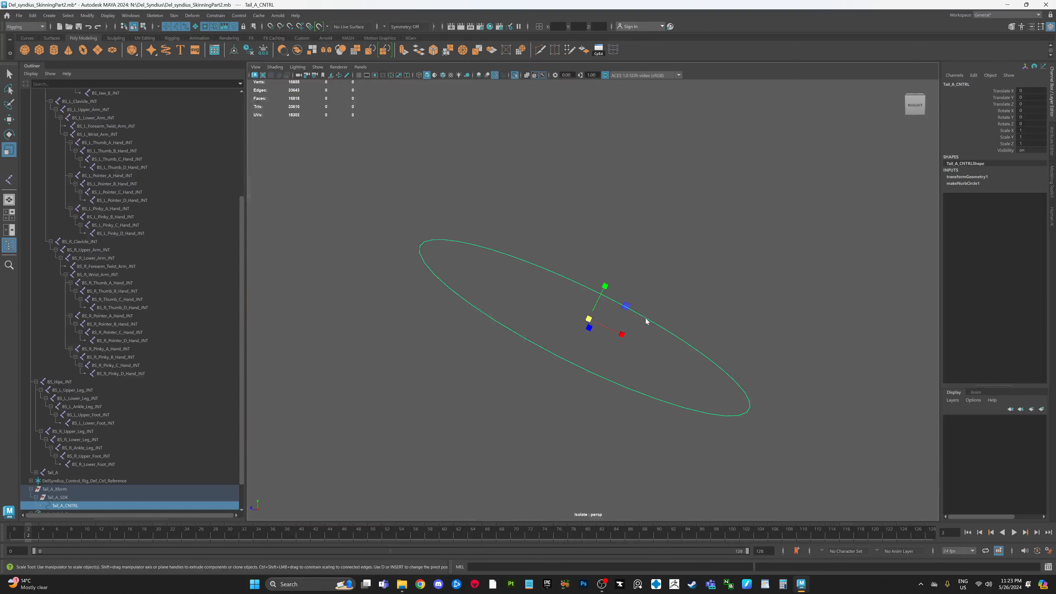
{"action": "right_click_drag", "start_coordinate": [645, 317], "coordinate": [614, 317]}
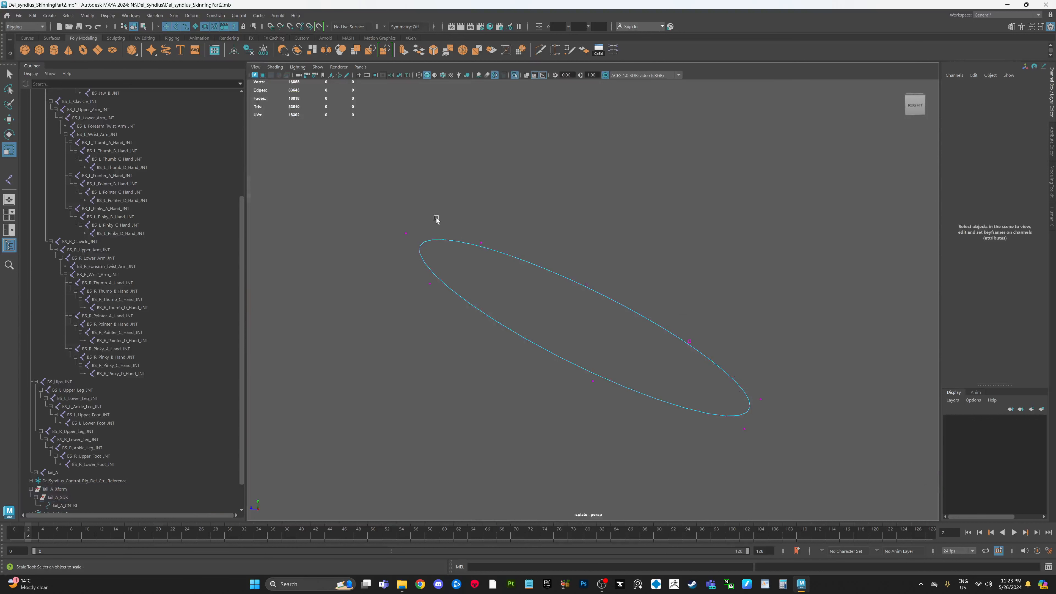
{"action": "left_click_drag", "start_coordinate": [345, 168], "coordinate": [790, 474]}
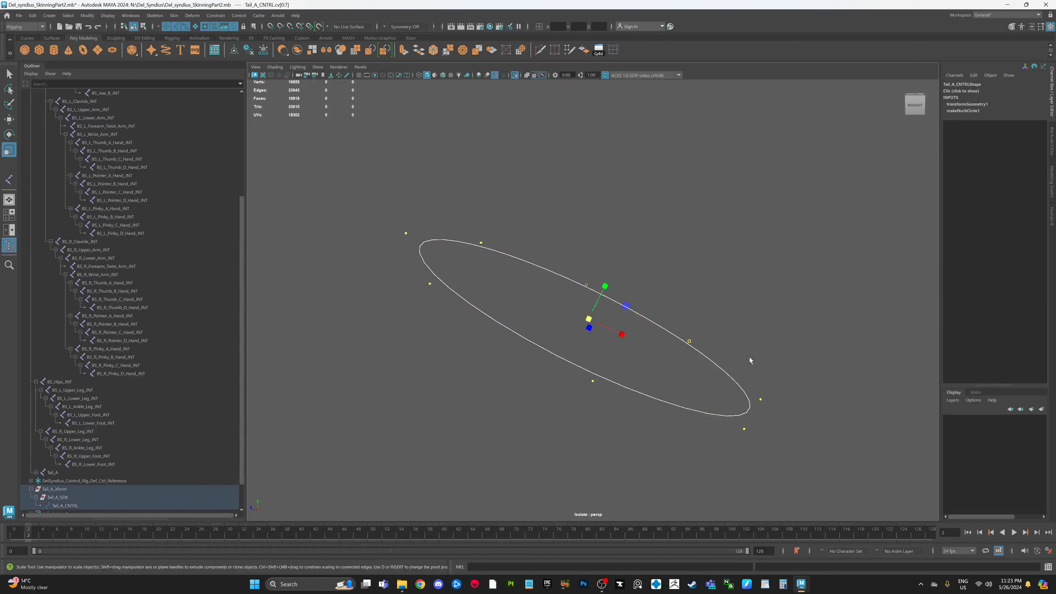
{"action": "key", "text": "ctrl+1"}
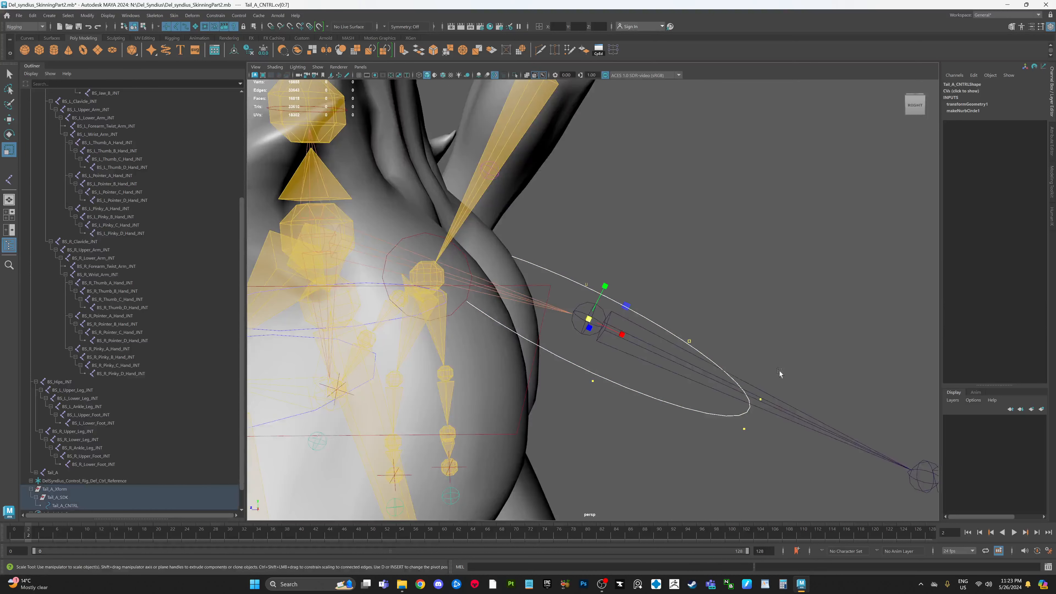
Rotate the selected control vertices so the circle stands perpendicular to the tail's first joint.
{"action": "key", "text": "e"}
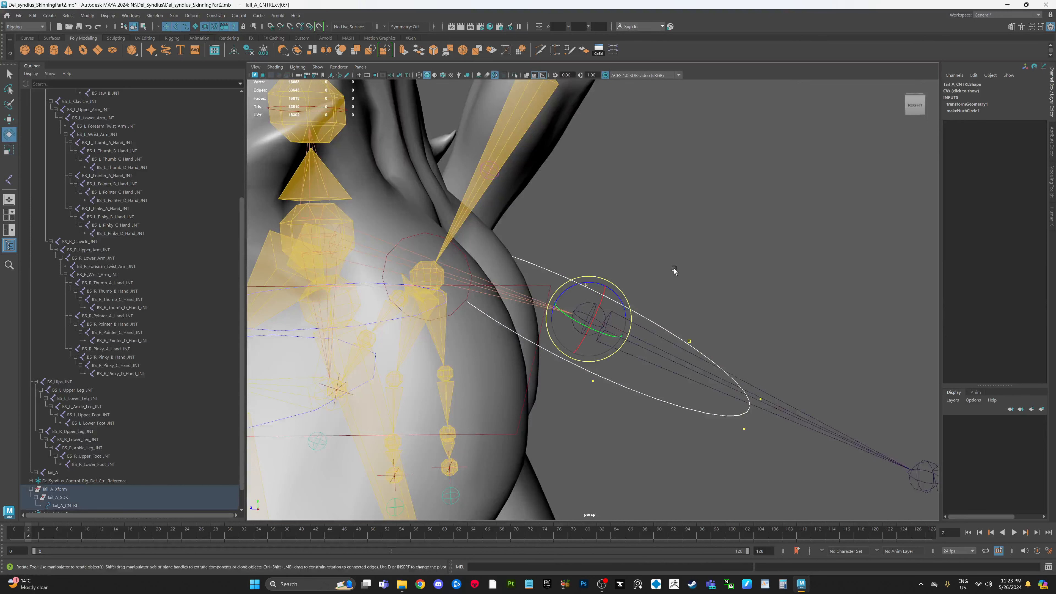
{"action": "mouse_move", "coordinate": [674, 268]}
{"action": "left_mouse_down", "text": "alt"}
{"action": "mouse_move", "coordinate": [662, 277]}
{"action": "mouse_move", "coordinate": [671, 269]}
{"action": "mouse_move", "coordinate": [688, 281]}
{"action": "left_mouse_up", "text": "alt"}
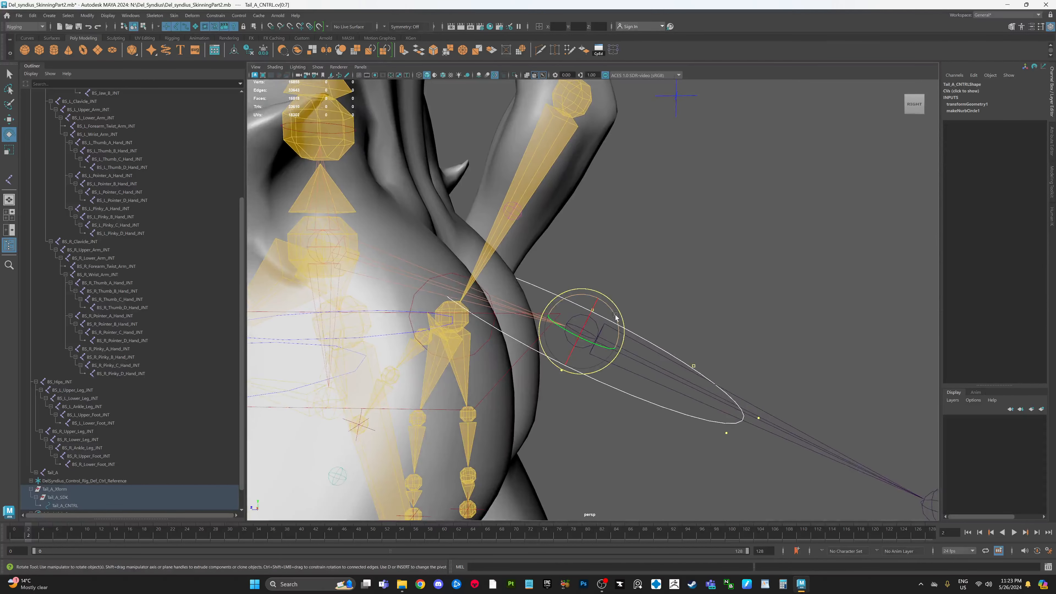
{"action": "left_click_drag", "start_coordinate": [608, 307], "coordinate": [644, 404]}
{"action": "left_click_drag", "start_coordinate": [748, 336], "coordinate": [611, 329], "text": "alt"}
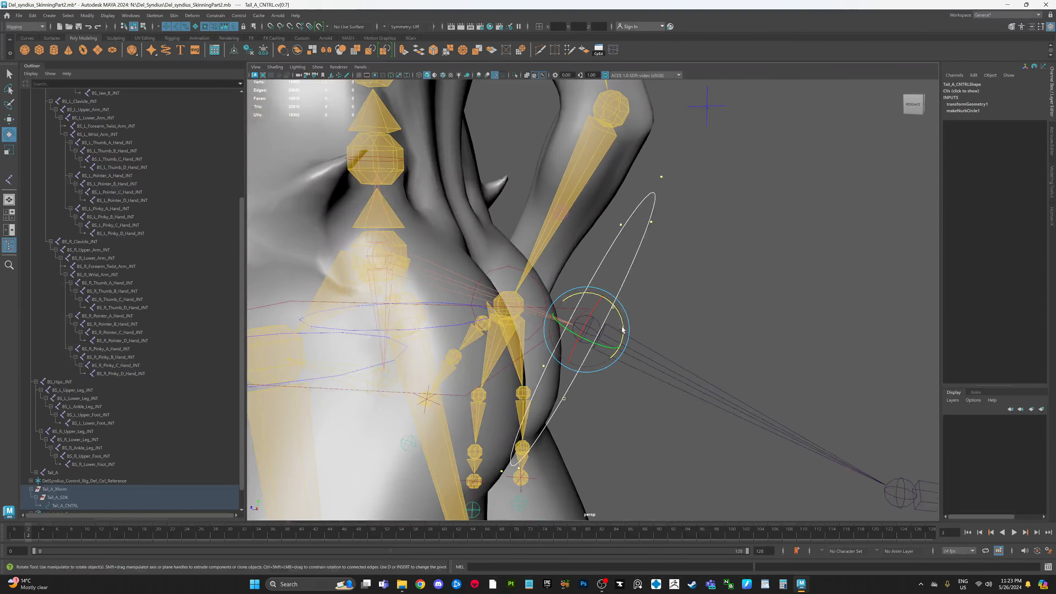
{"action": "left_click_drag", "start_coordinate": [678, 308], "coordinate": [672, 323], "text": "alt"}
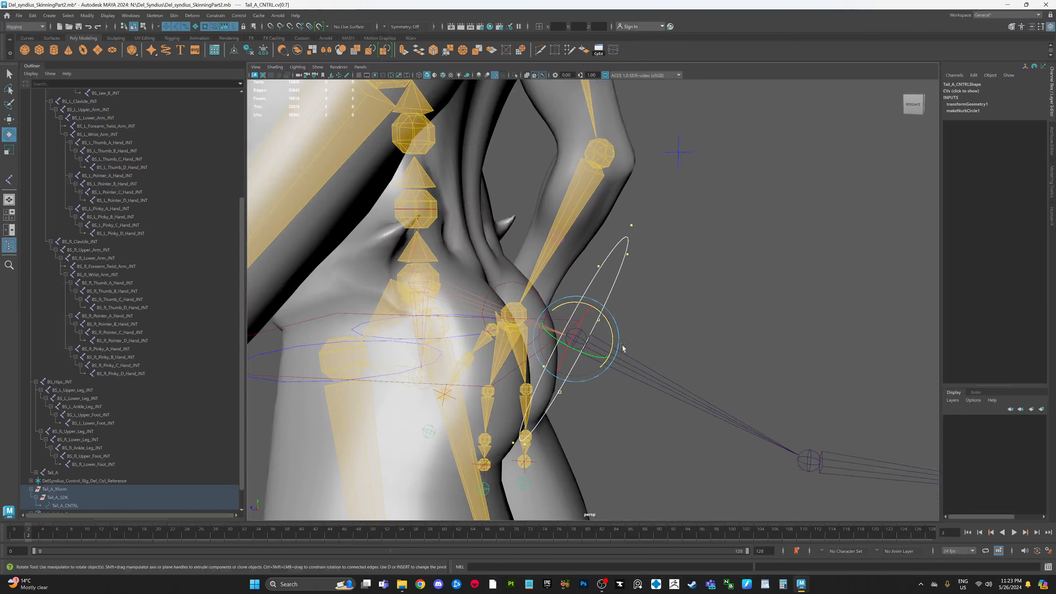
Scale the selected control vertices down uniformly so the circle fits closely around the base of the tail.
{"action": "key", "text": "r"}
{"action": "left_click", "coordinate": [578, 339]}
{"action": "left_click_drag", "start_coordinate": [577, 339], "coordinate": [486, 359]}
{"action": "left_click_drag", "start_coordinate": [678, 333], "coordinate": [619, 338], "text": "alt"}
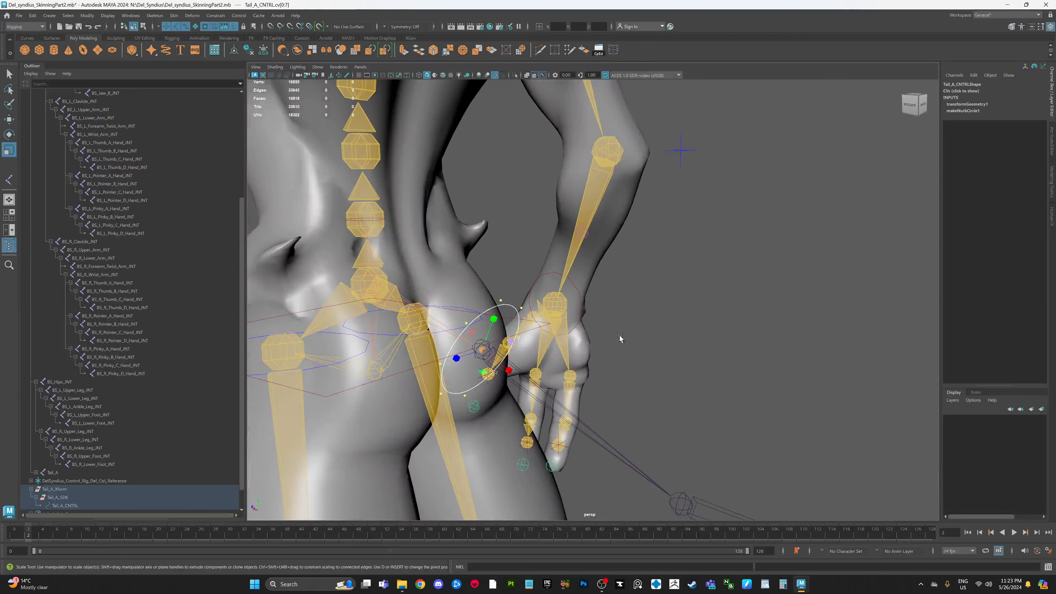
{"action": "left_click_drag", "start_coordinate": [547, 266], "coordinate": [514, 276], "text": "alt"}
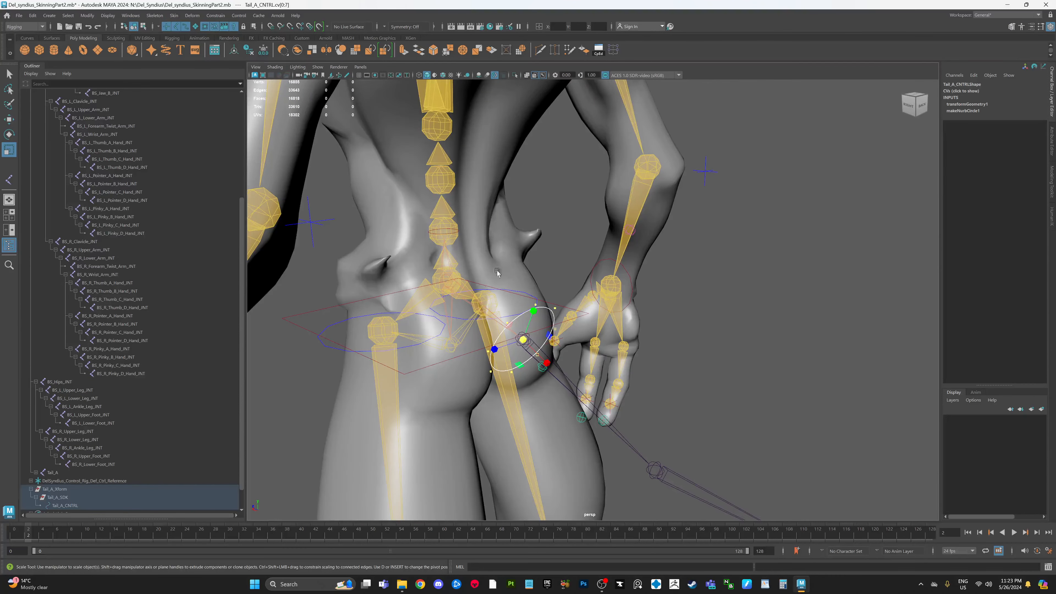
Scale the selected control vertices up uniformly so the circle sits slightly wider around the tail base, and return Tail_A_CNTRL to object mode.
{"action": "left_click_drag", "start_coordinate": [523, 339], "coordinate": [514, 287]}
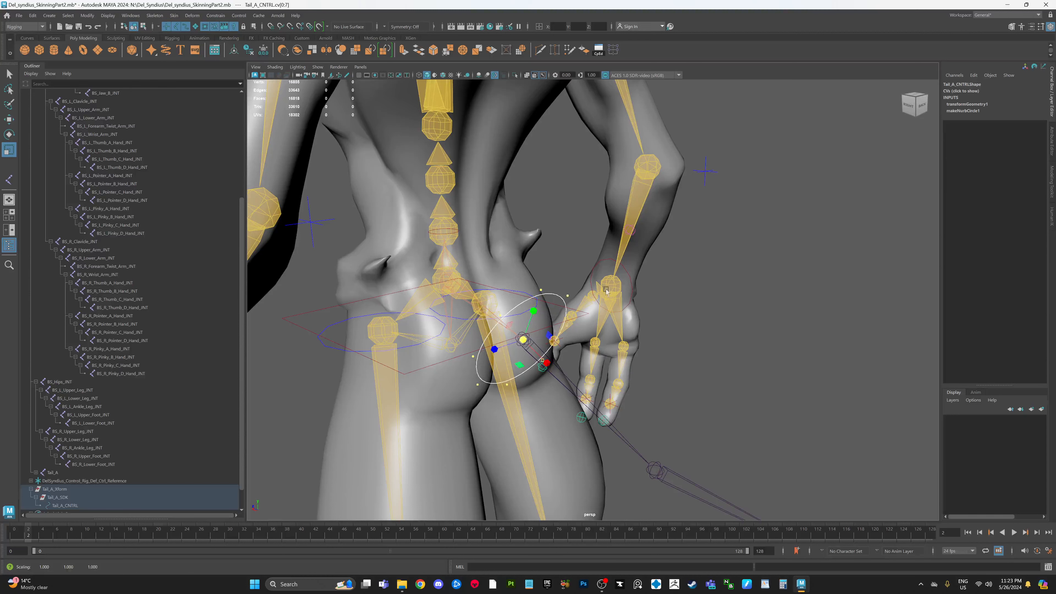
{"action": "left_click_drag", "start_coordinate": [710, 320], "coordinate": [685, 303], "text": "alt"}
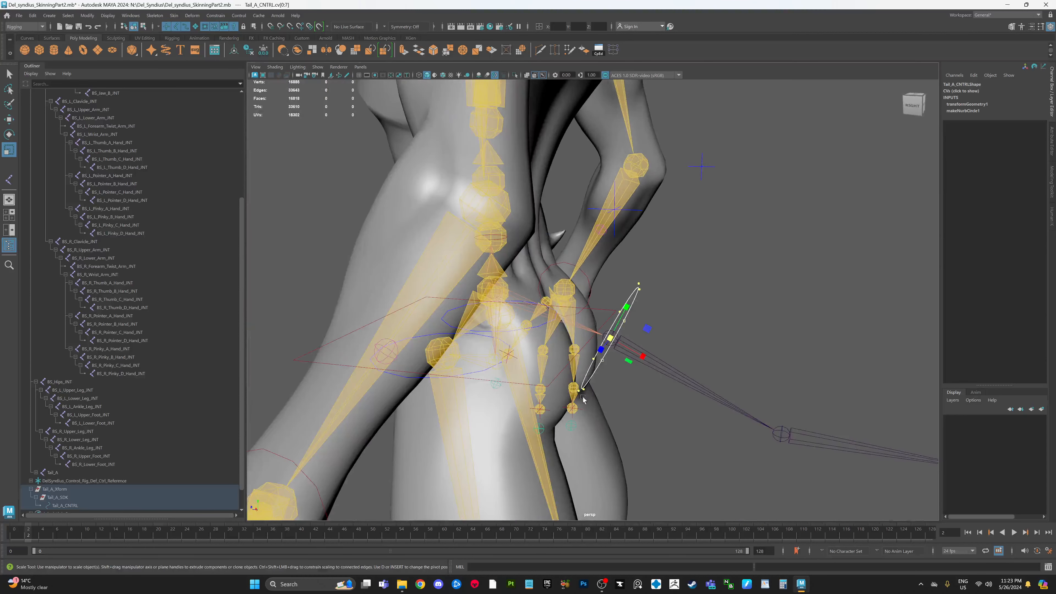
{"action": "left_click_drag", "start_coordinate": [611, 340], "coordinate": [716, 313], "text": "alt"}
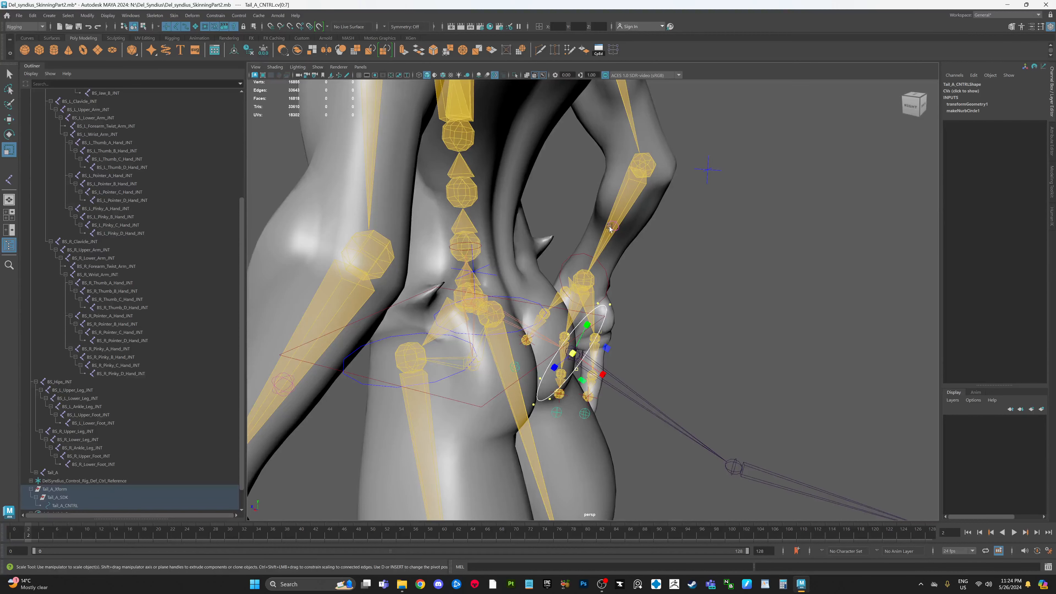
{"action": "left_click_drag", "start_coordinate": [604, 319], "coordinate": [696, 288], "text": "alt"}
{"action": "left_click", "coordinate": [725, 277]}
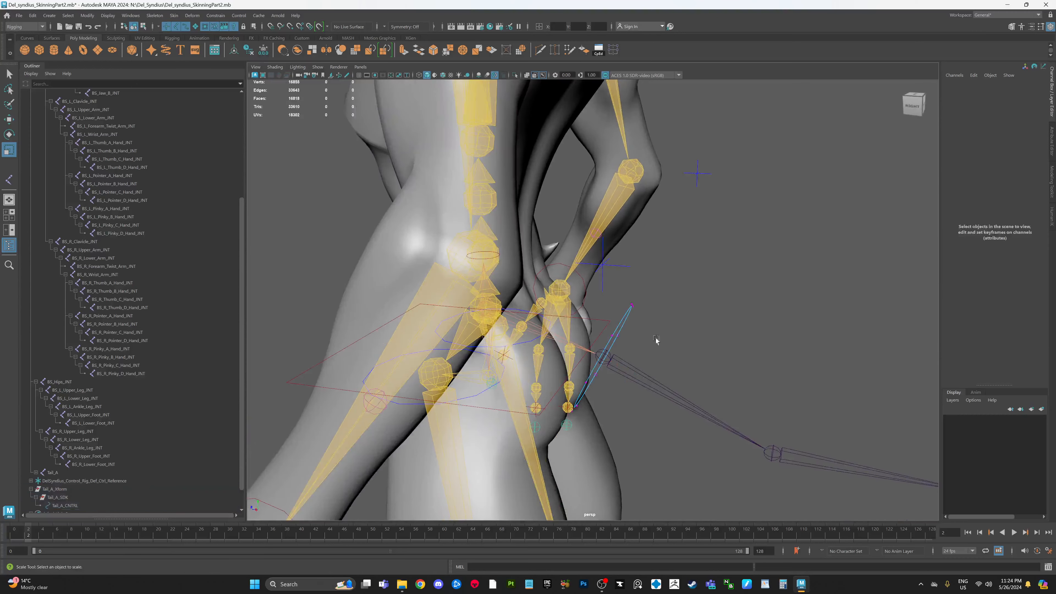
{"action": "right_click", "coordinate": [623, 323]}
{"action": "left_click", "coordinate": [663, 306]}
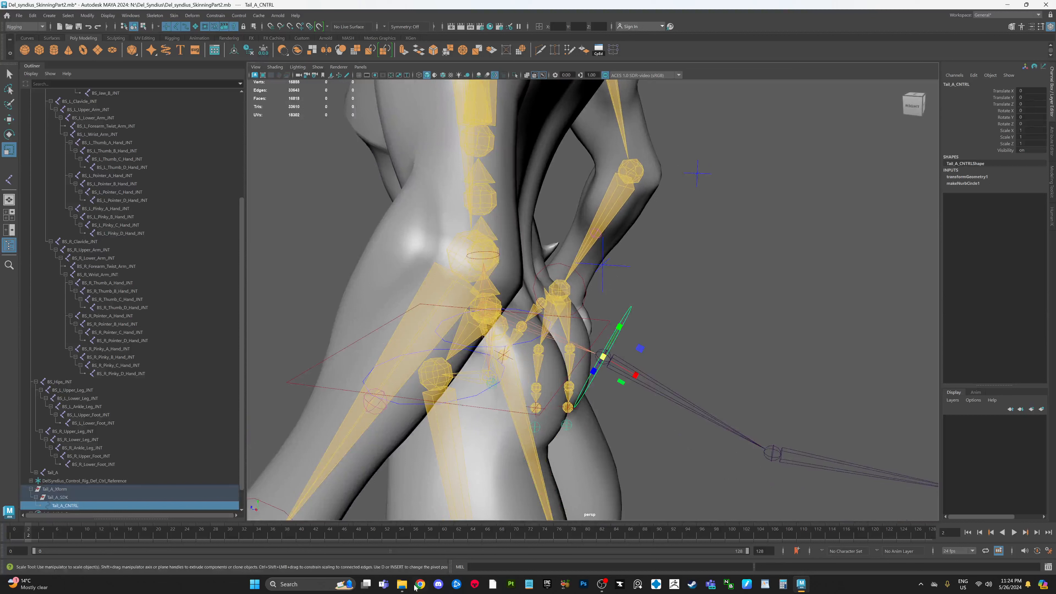
Examine the translate and rotate values of Tail_A_Xform and how its control sits relative to the creature and the tail joints.
{"action": "left_click", "coordinate": [78, 490]}
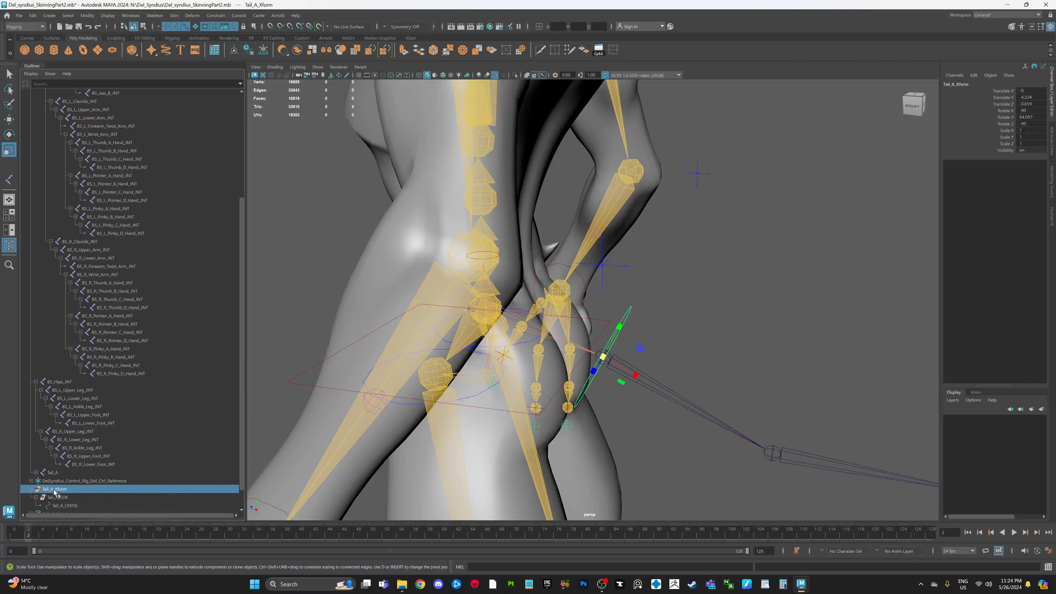
{"action": "middle_click_drag", "start_coordinate": [622, 327], "coordinate": [579, 323], "text": "alt"}
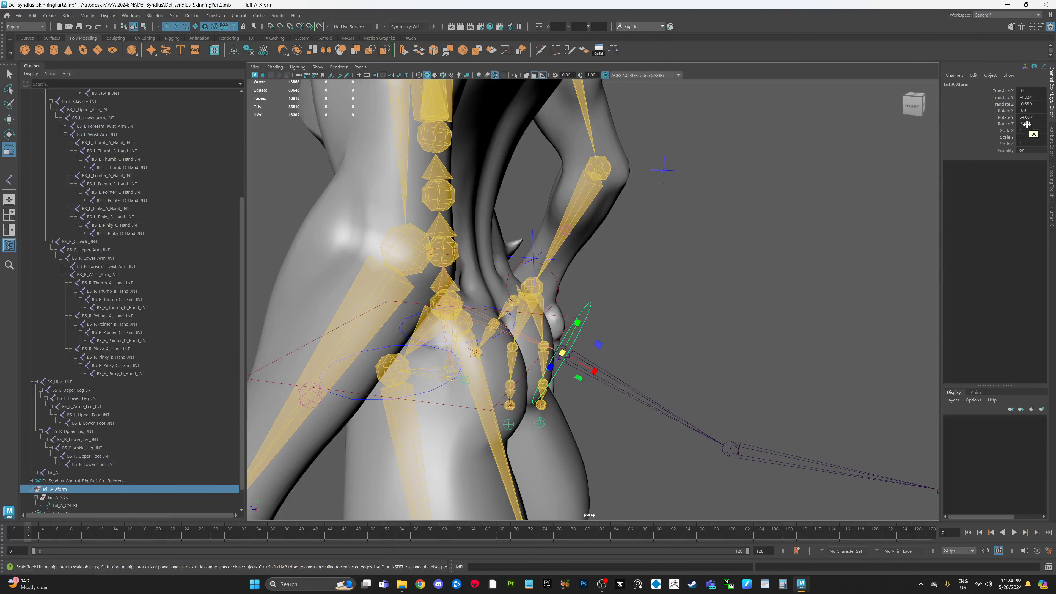
{"action": "scroll", "coordinate": [796, 292], "scroll_direction": "down", "scroll_amount": 6}
{"action": "middle_click_drag", "start_coordinate": [757, 273], "coordinate": [745, 342], "text": "alt"}
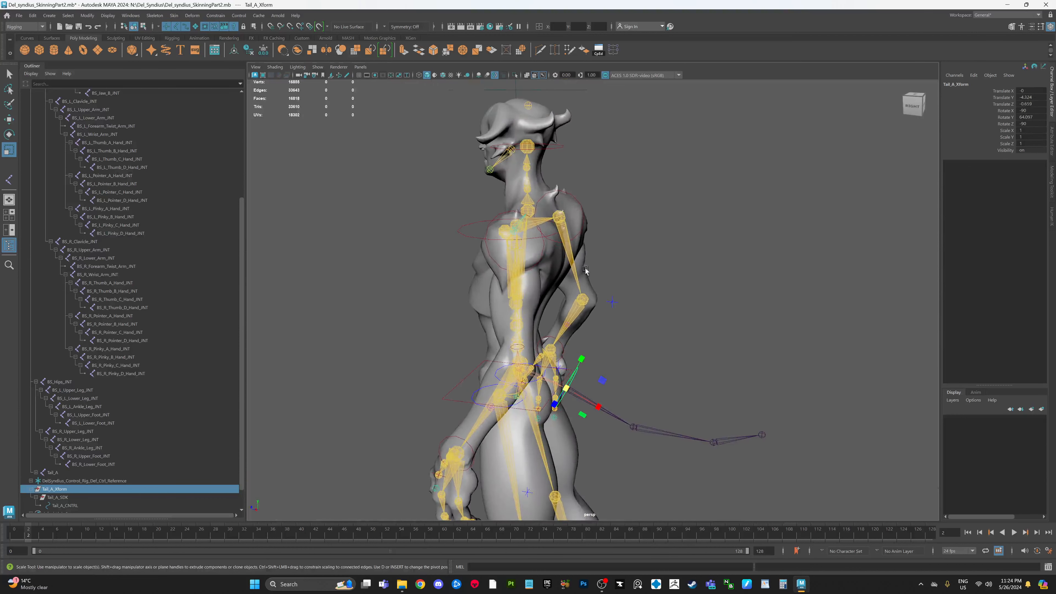
{"action": "middle_click_drag", "start_coordinate": [526, 107], "coordinate": [522, 164], "text": "alt"}
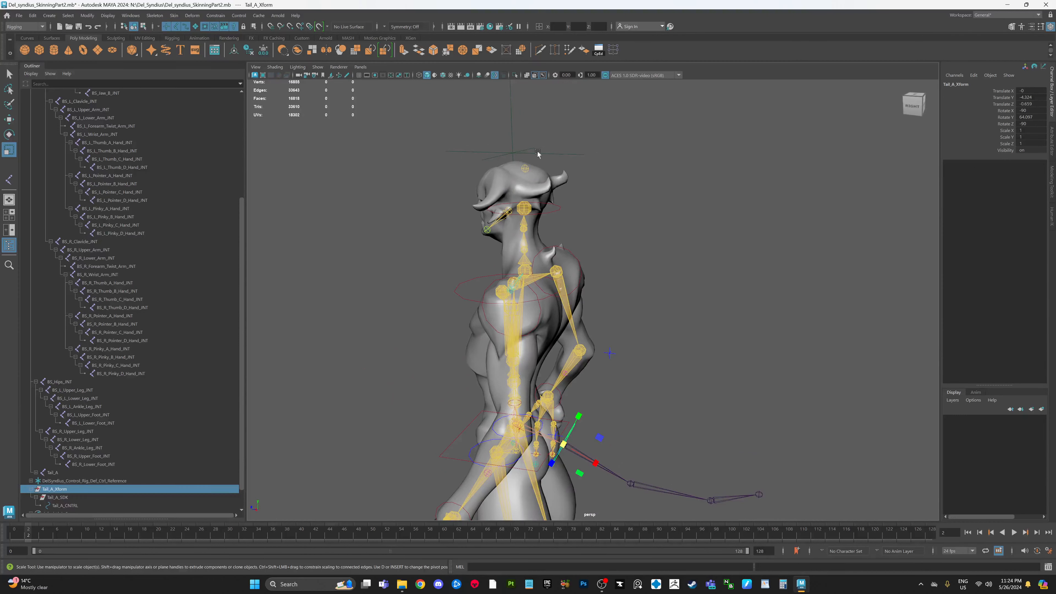
{"action": "scroll", "coordinate": [646, 277], "scroll_direction": "up", "scroll_amount": 5}
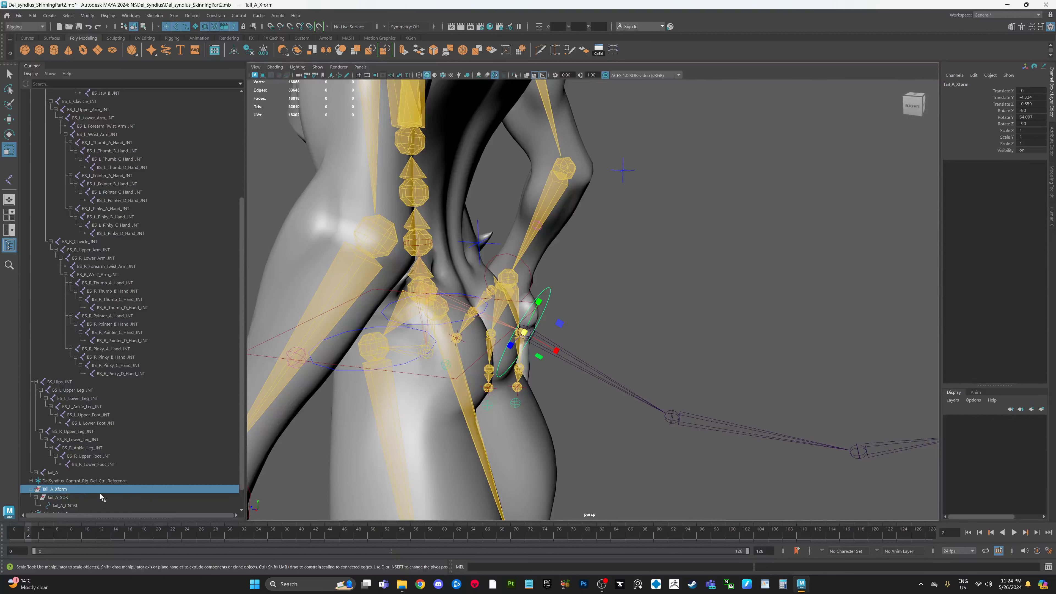
{"action": "middle_click_drag", "start_coordinate": [680, 318], "coordinate": [646, 306], "text": "alt"}
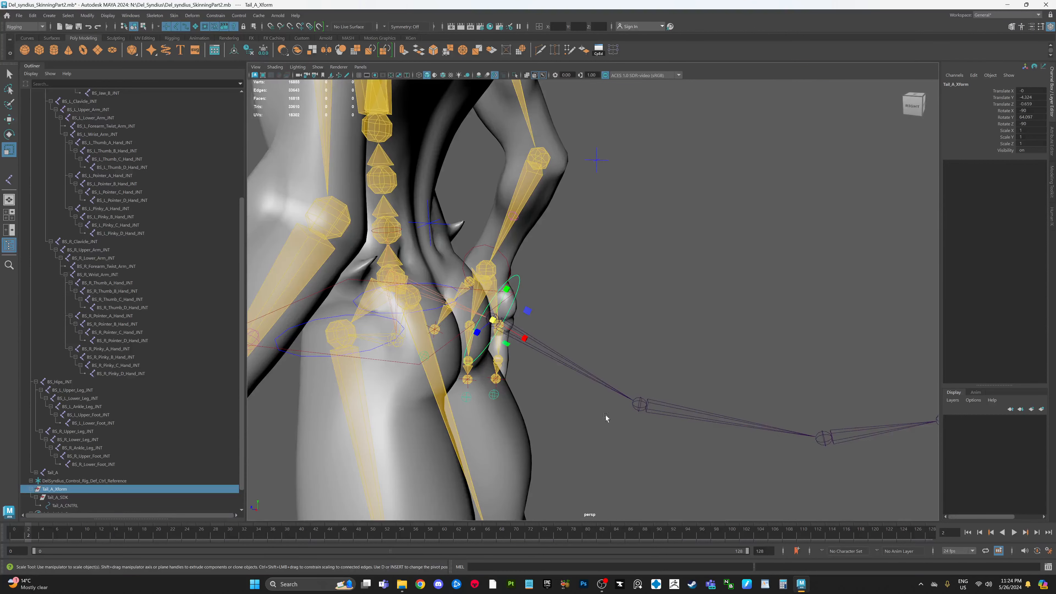
{"action": "middle_click_drag", "start_coordinate": [637, 310], "coordinate": [653, 284], "text": "alt"}
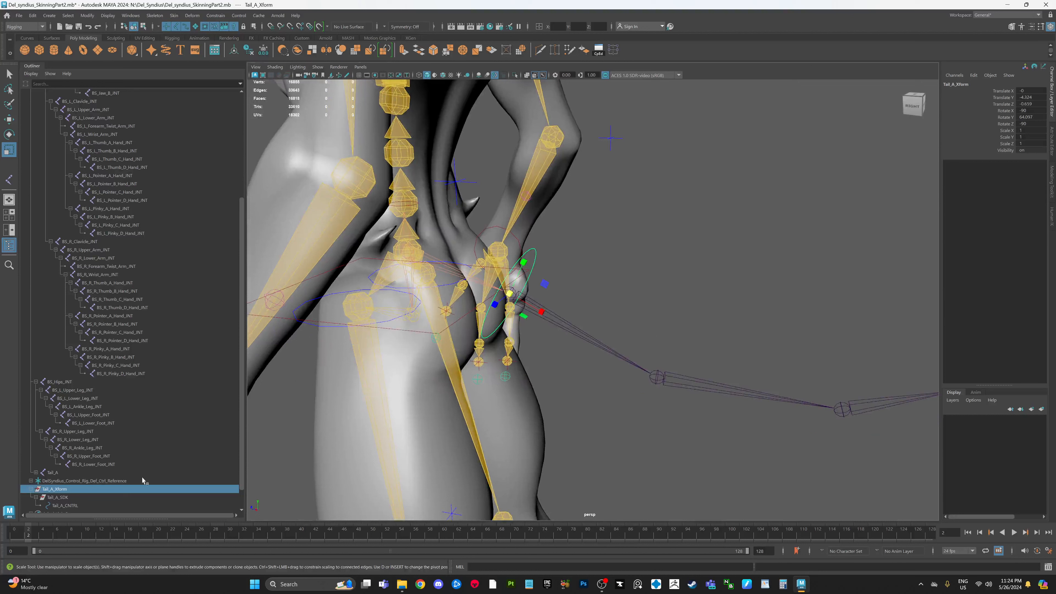
Duplicate the collapsed Tail_A_Xform hierarchy and parent the copy to the Tail_B joint.
{"action": "left_click", "coordinate": [31, 490]}
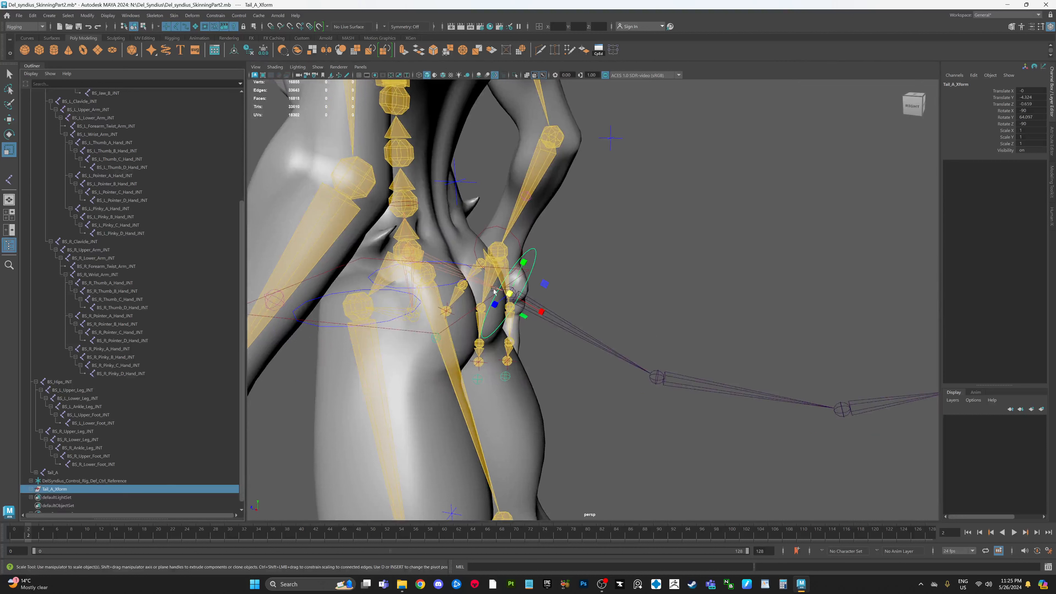
{"action": "key", "text": "ctrl+d"}
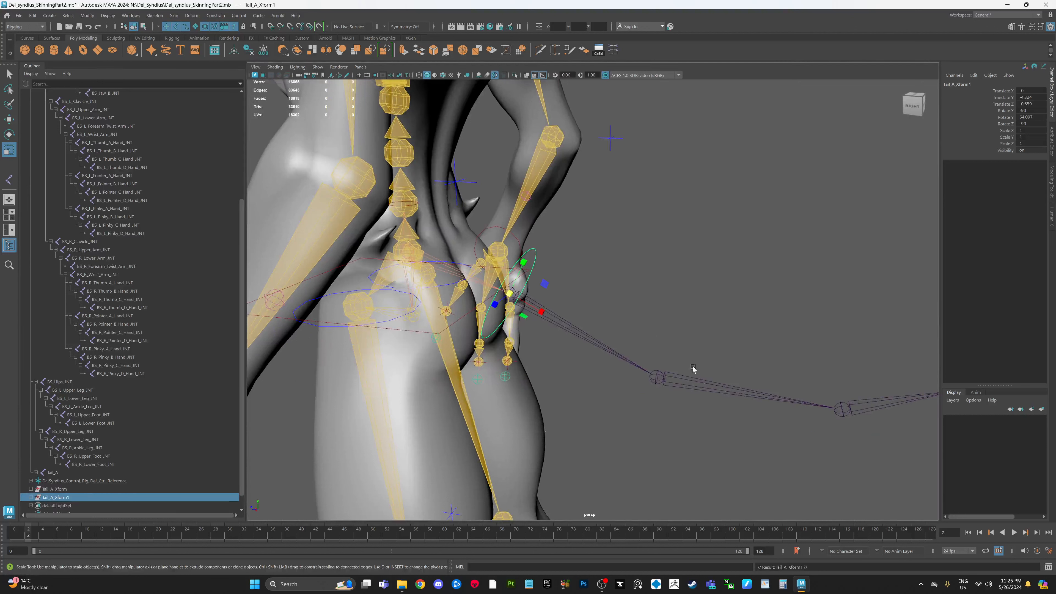
{"action": "left_click", "coordinate": [657, 378]}
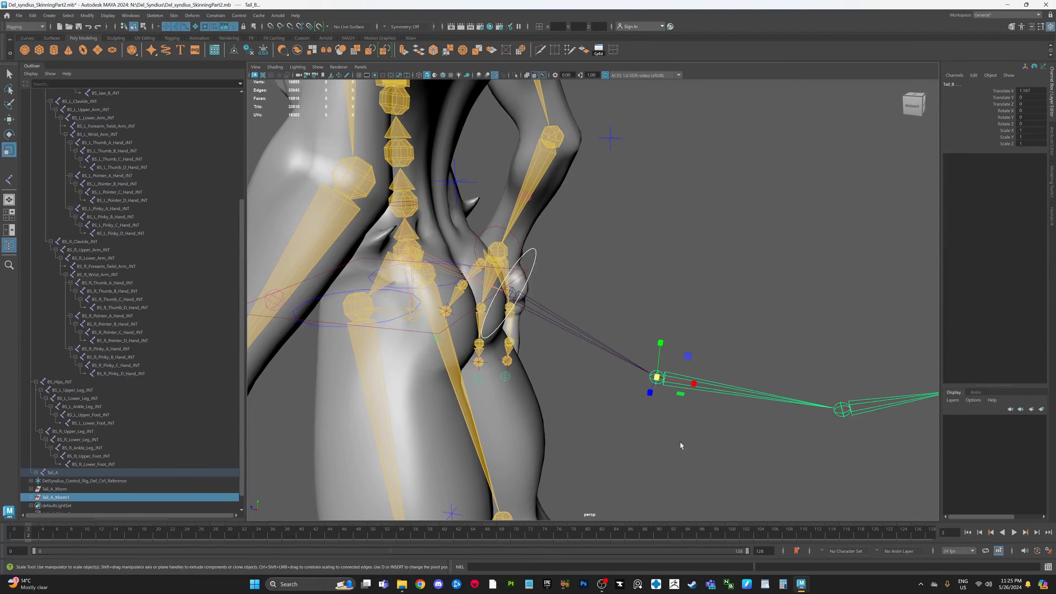
{"action": "key", "text": "p"}
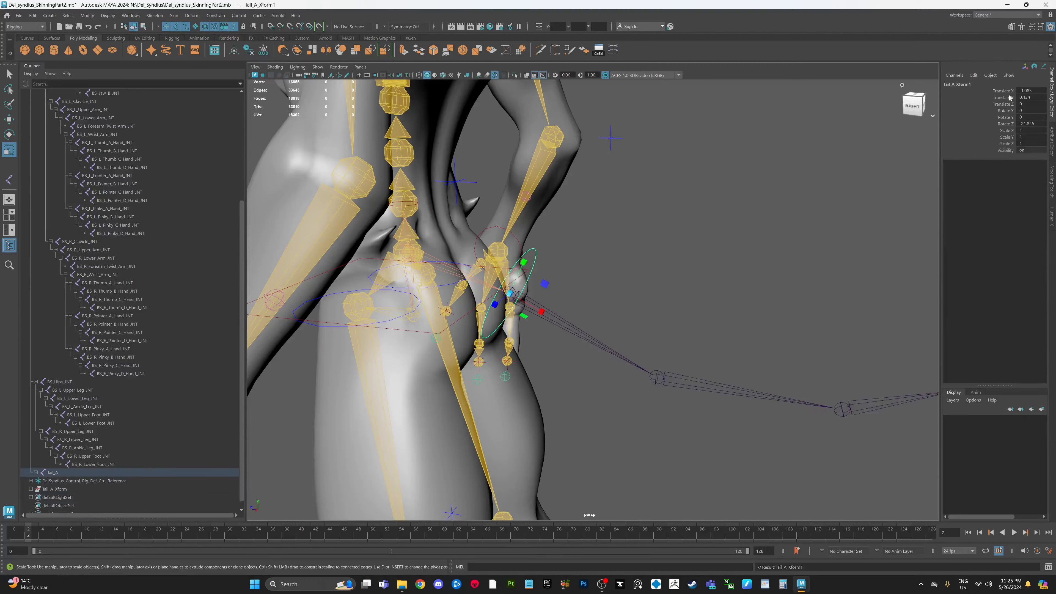
Set the copied group's translate and rotate values to 0 so it snaps to the Tail_B joint, and unparent it to the world.
{"action": "left_click_drag", "start_coordinate": [1030, 90], "coordinate": [1030, 120]}
{"action": "type", "text": "0"}
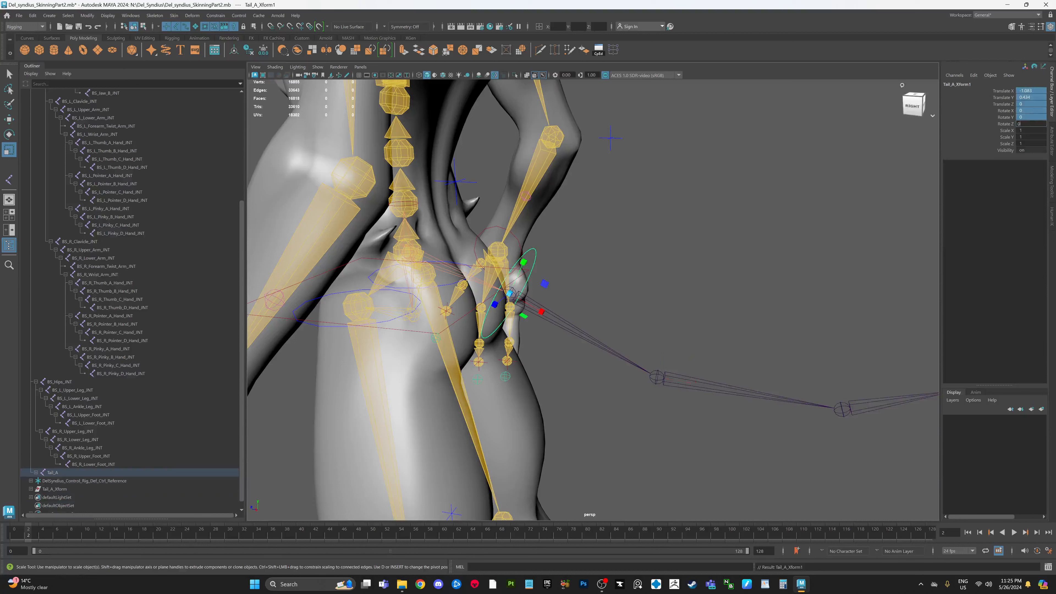
{"action": "key", "text": "Return"}
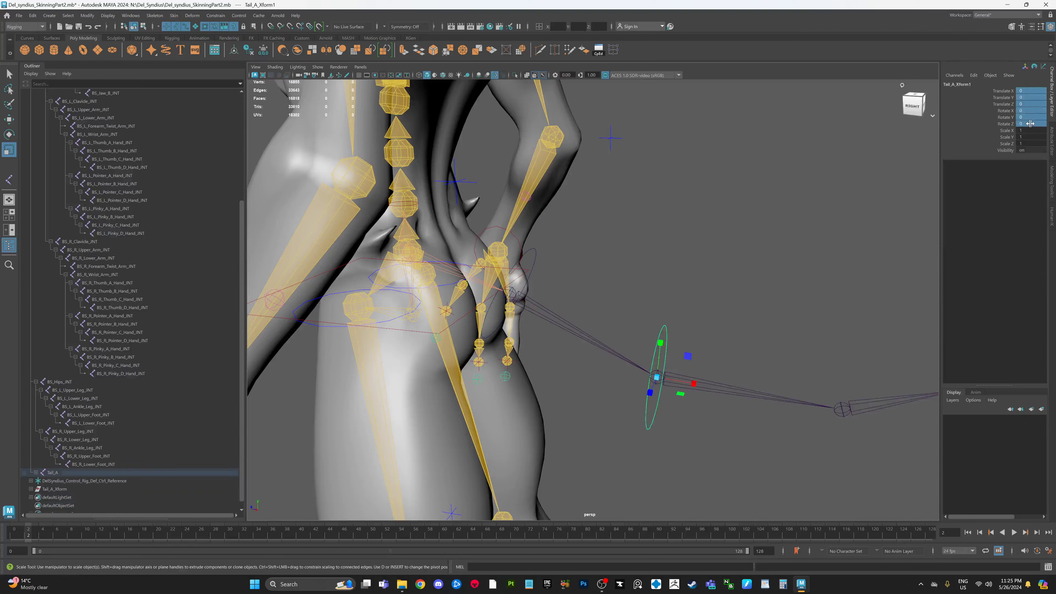
{"action": "key", "text": "shift+p"}
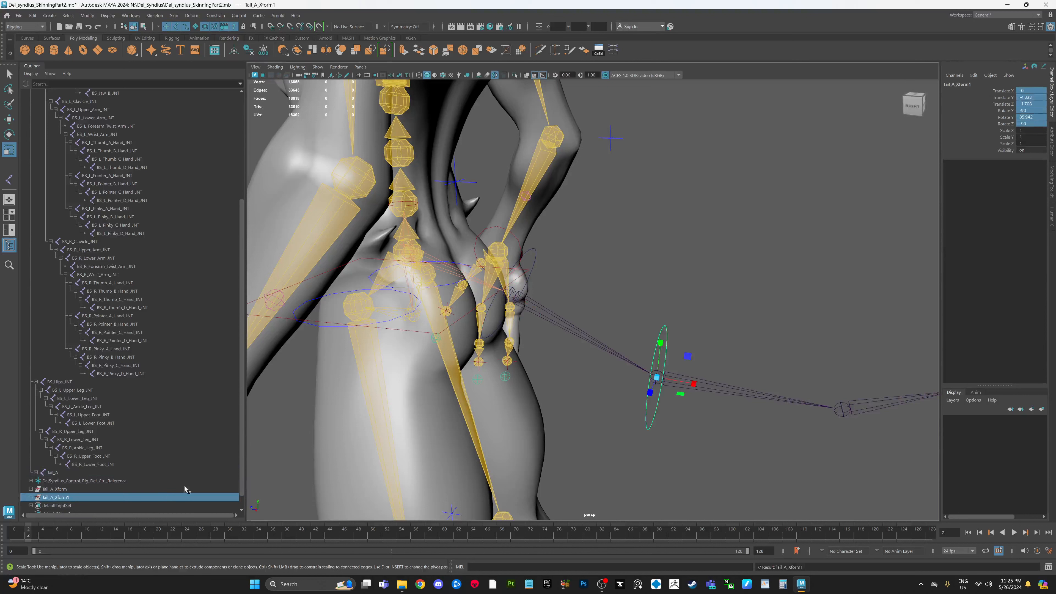
Expand the copied group and rename its hierarchy to Tail_B_Xform, Tail_B_SDK and Tail_B_CNTRL.
{"action": "left_click", "coordinate": [31, 497]}
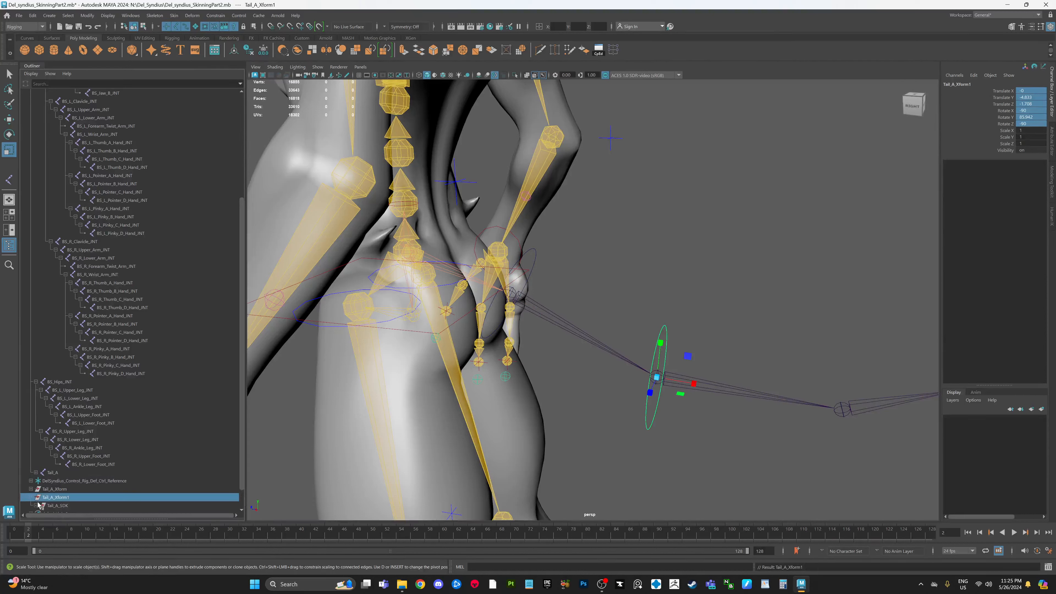
{"action": "scroll", "coordinate": [38, 506], "scroll_direction": "down", "scroll_amount": 1}
{"action": "left_click", "coordinate": [35, 481]}
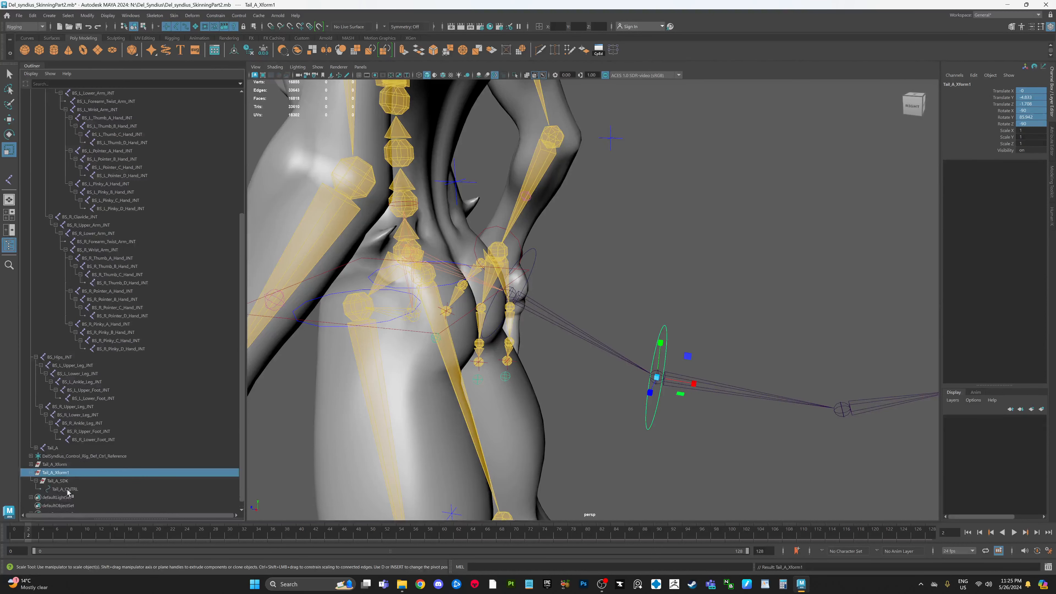
{"action": "double_click", "coordinate": [62, 473]}
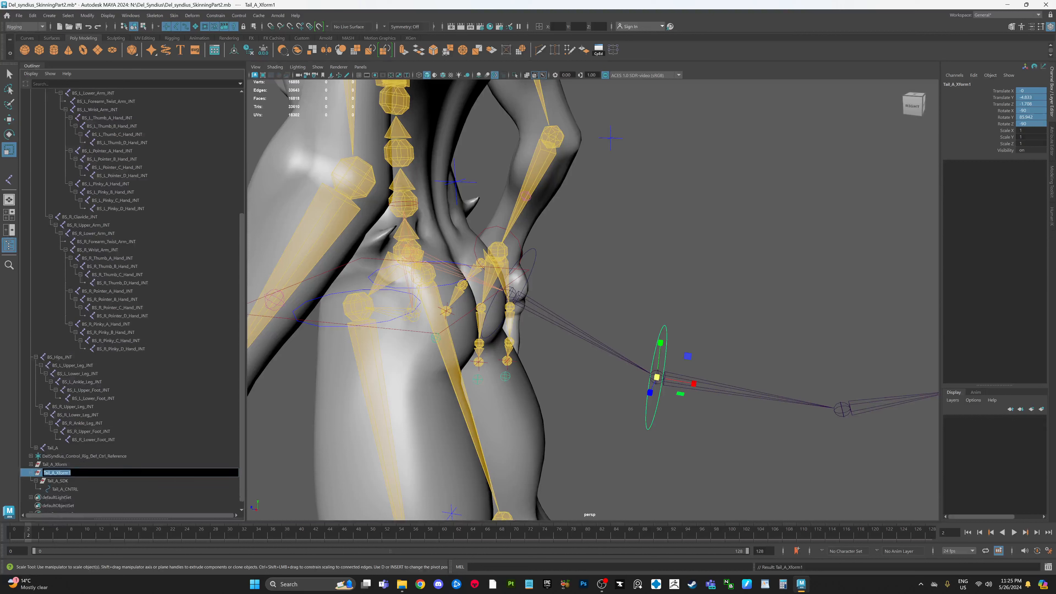
{"action": "left_click", "coordinate": [55, 472]}
{"action": "double_click", "coordinate": [60, 482]}
{"action": "left_click", "coordinate": [59, 481]}
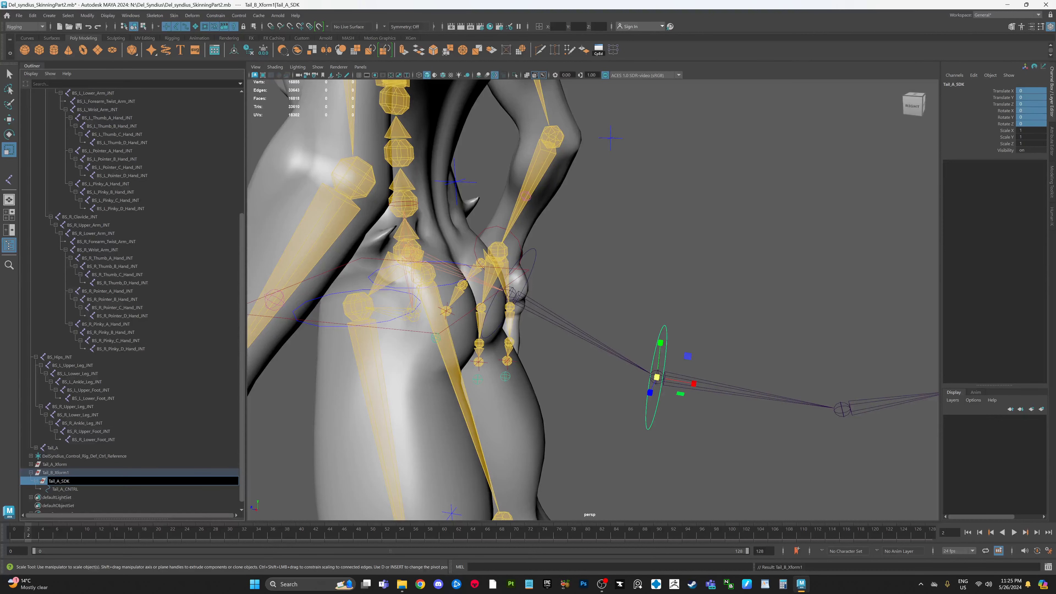
{"action": "double_click", "coordinate": [66, 489]}
{"action": "left_click", "coordinate": [66, 490]}
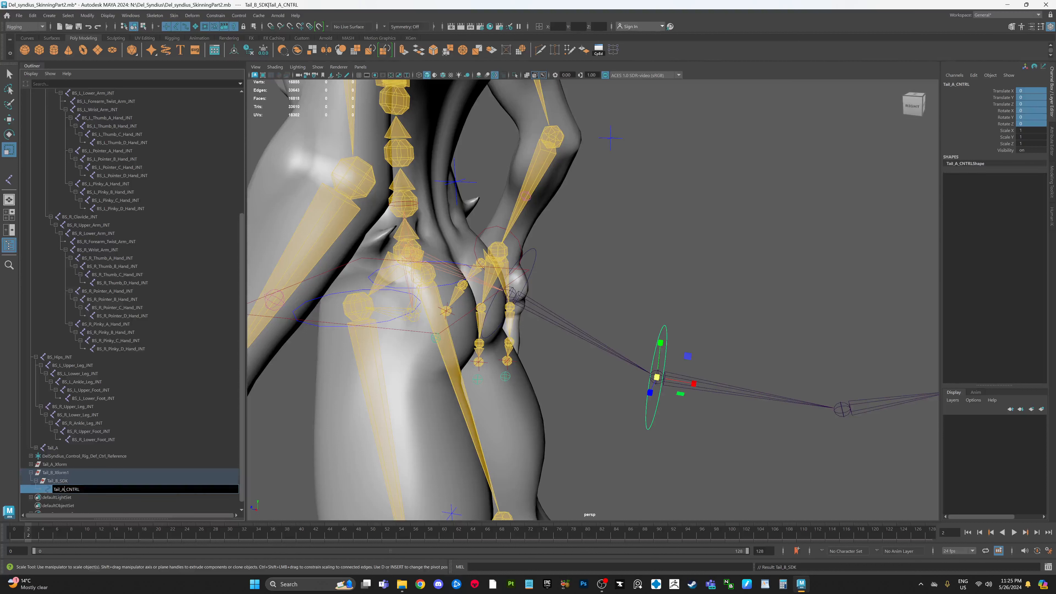
{"action": "key", "text": "BackSpace"}
{"action": "type", "text": "B"}
{"action": "double_click", "coordinate": [91, 473]}
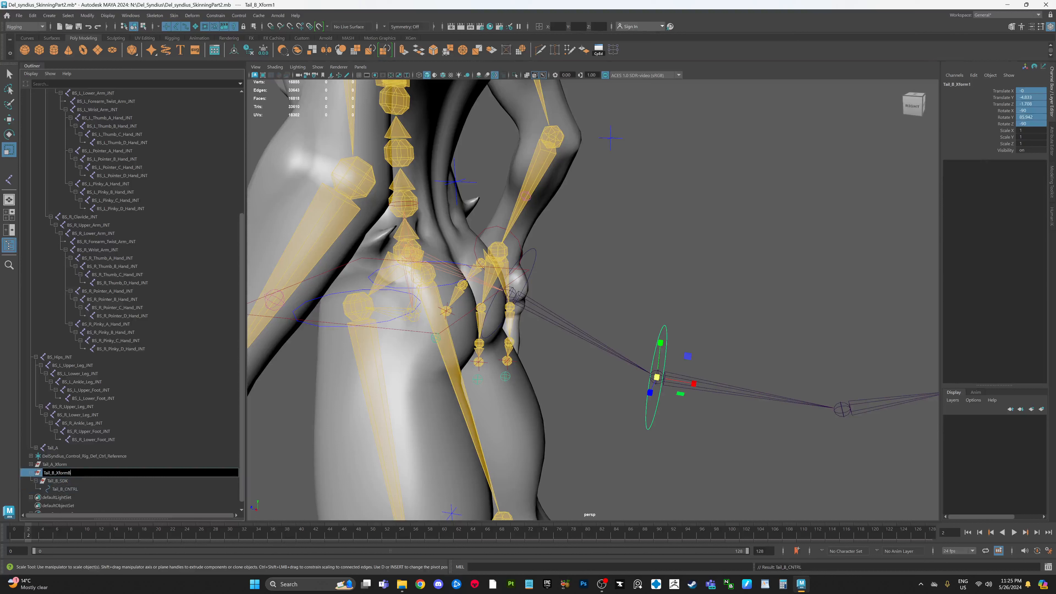
{"action": "key", "text": "Return"}
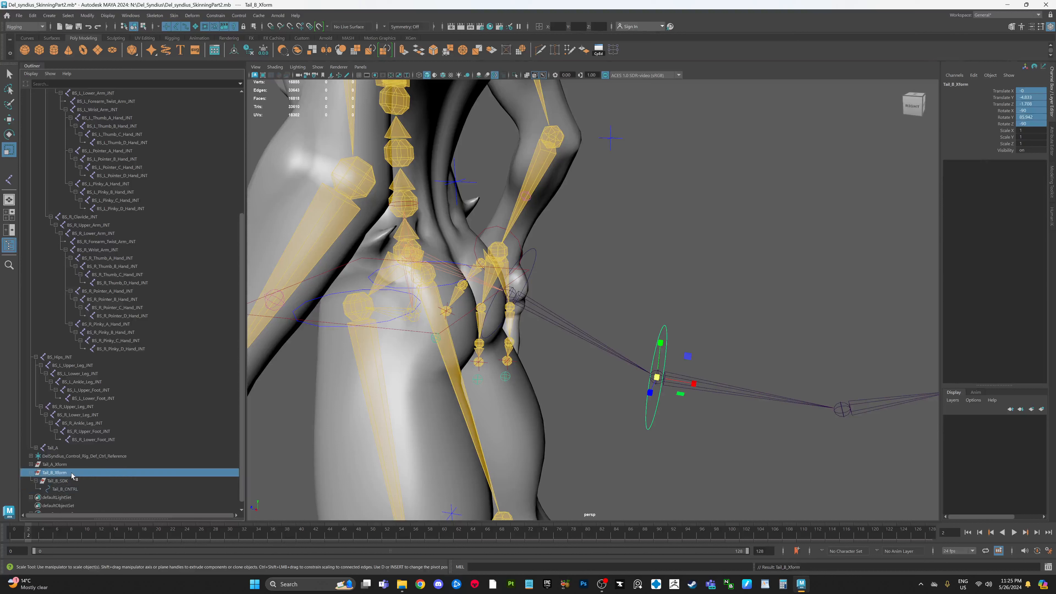
Duplicate the collapsed Tail_B_Xform hierarchy and parent the copy to the Tail_C joint.
{"action": "left_click", "coordinate": [31, 473]}
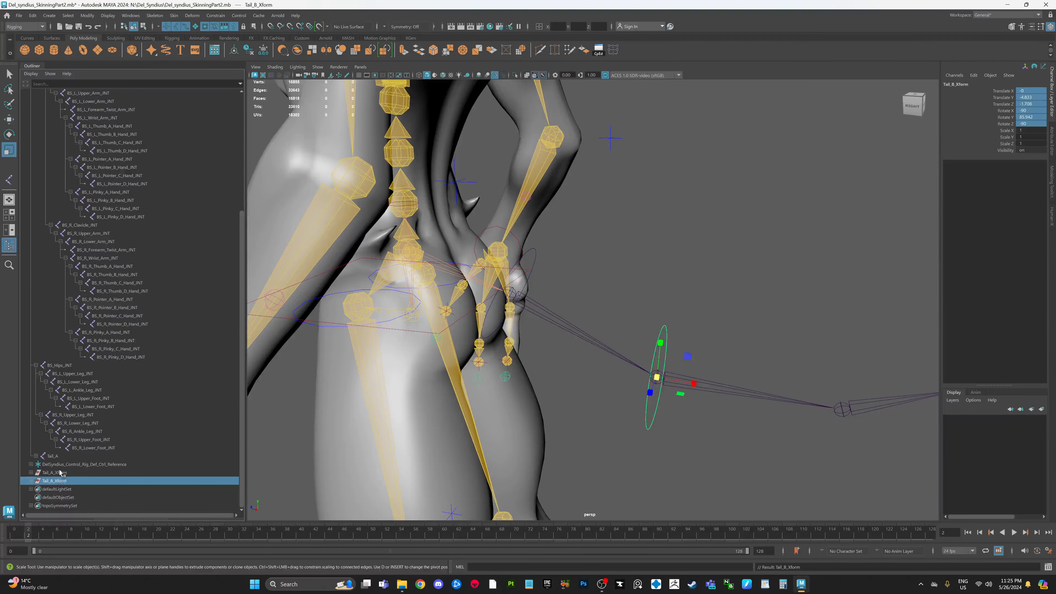
{"action": "key", "text": "ctrl+d"}
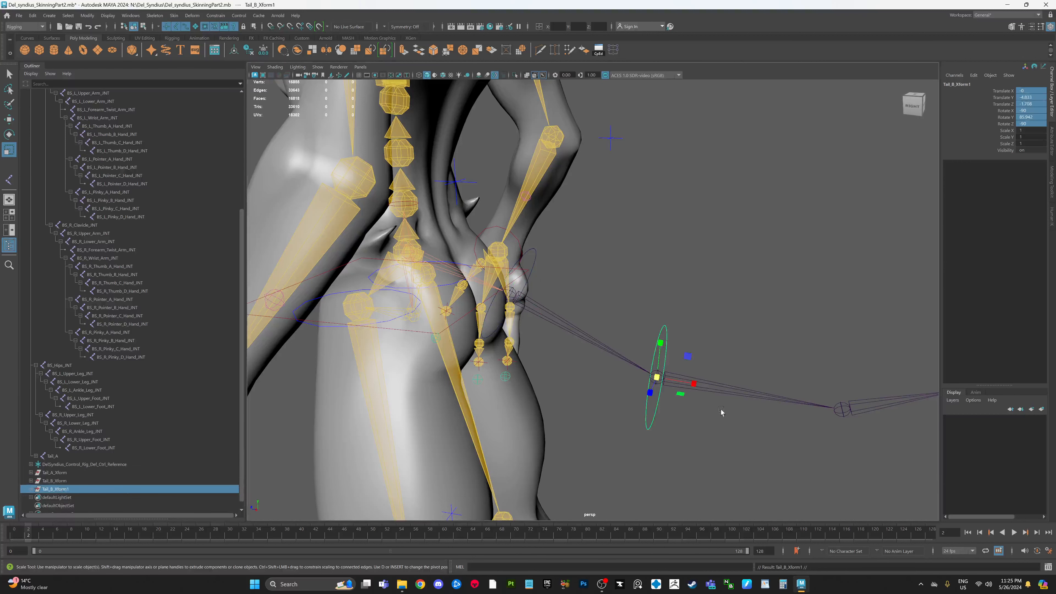
{"action": "middle_click_drag", "start_coordinate": [721, 411], "coordinate": [667, 395], "text": "alt"}
{"action": "left_click", "coordinate": [746, 393]}
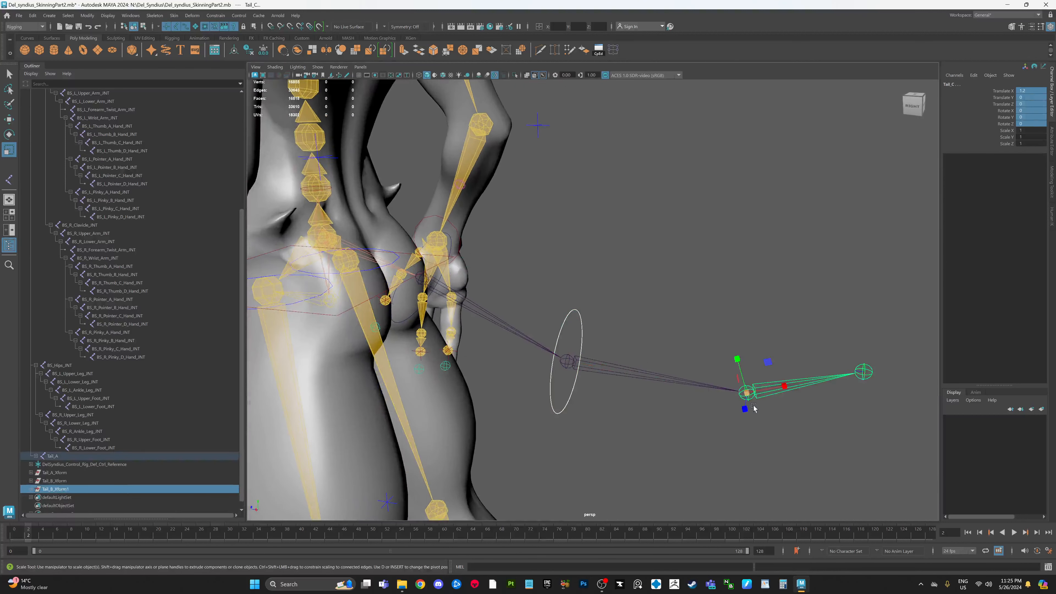
{"action": "key", "text": "p"}
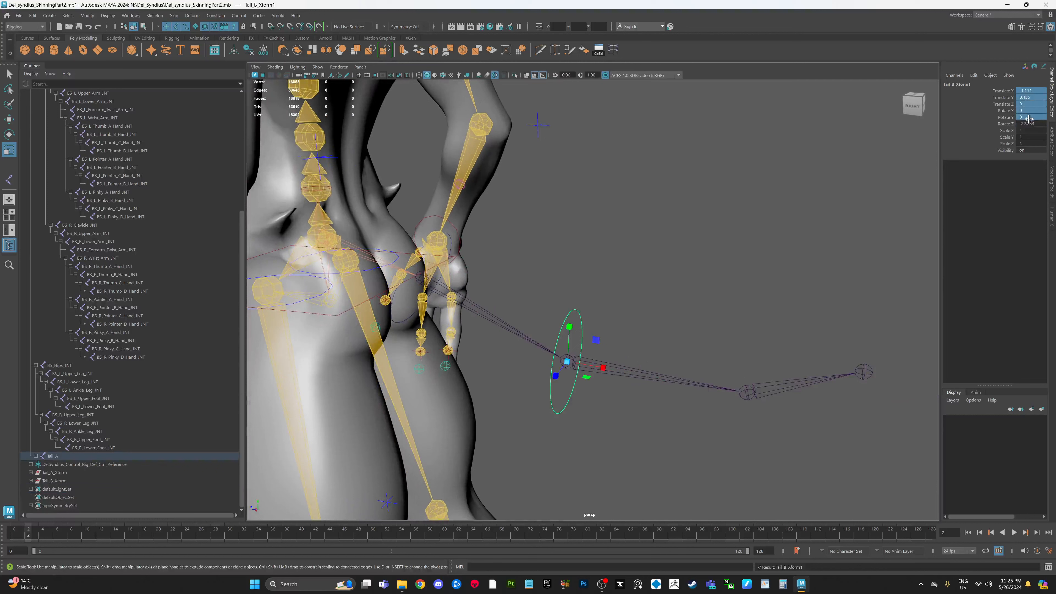
Zero the new copy's translate and rotate values to align it with the Tail_C joint, and unparent it to the world.
{"action": "left_click_drag", "start_coordinate": [1029, 119], "coordinate": [1027, 124]}
{"action": "type", "text": "0"}
{"action": "key", "text": "Return"}
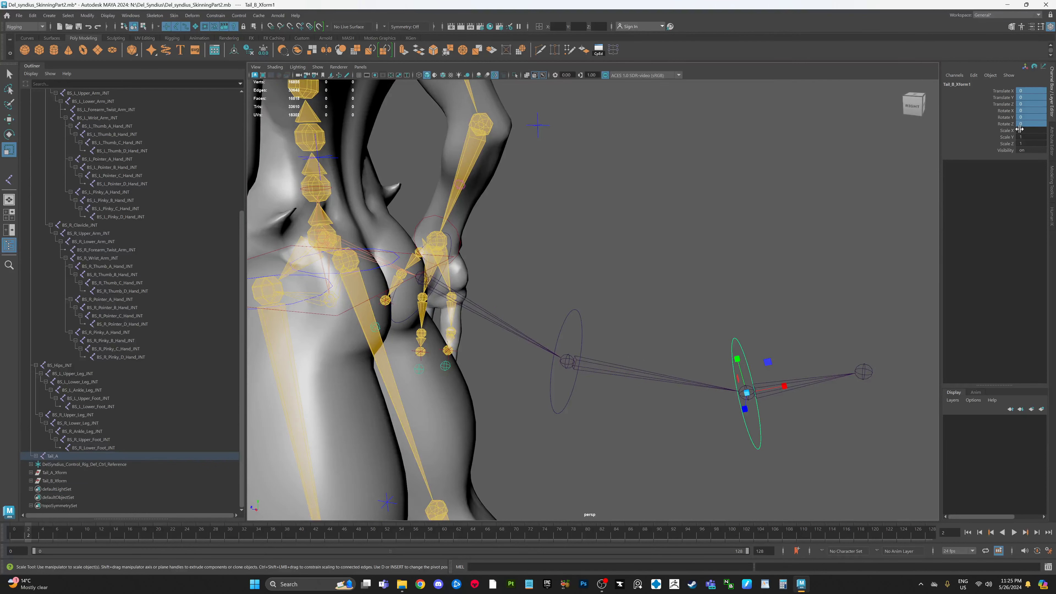
{"action": "key", "text": "shift+p"}
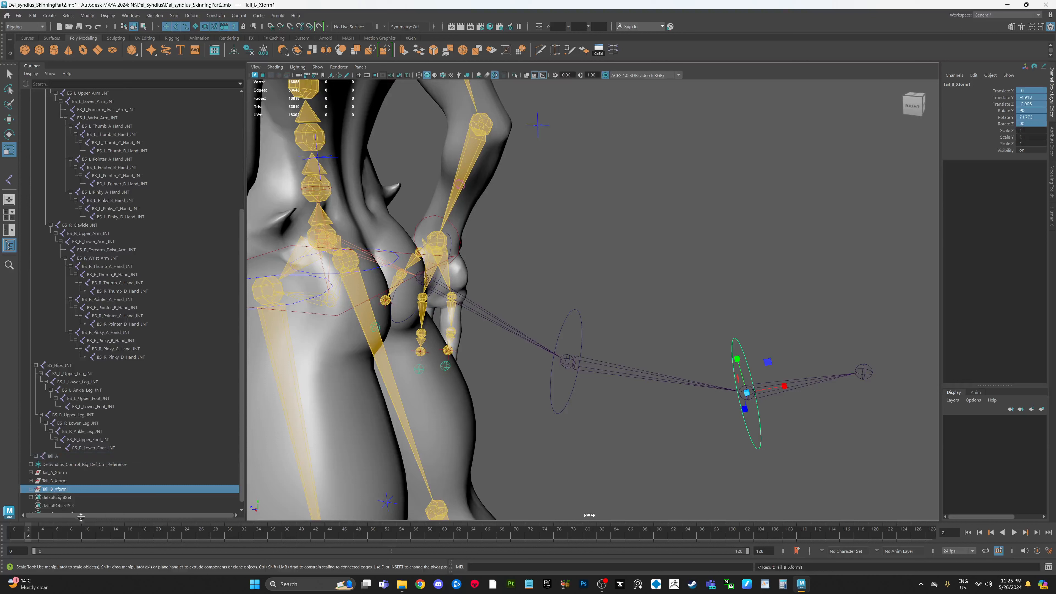
Rename the copied top group to Tail_C_Xform, removing the trailing number.
{"action": "double_click", "coordinate": [51, 490]}
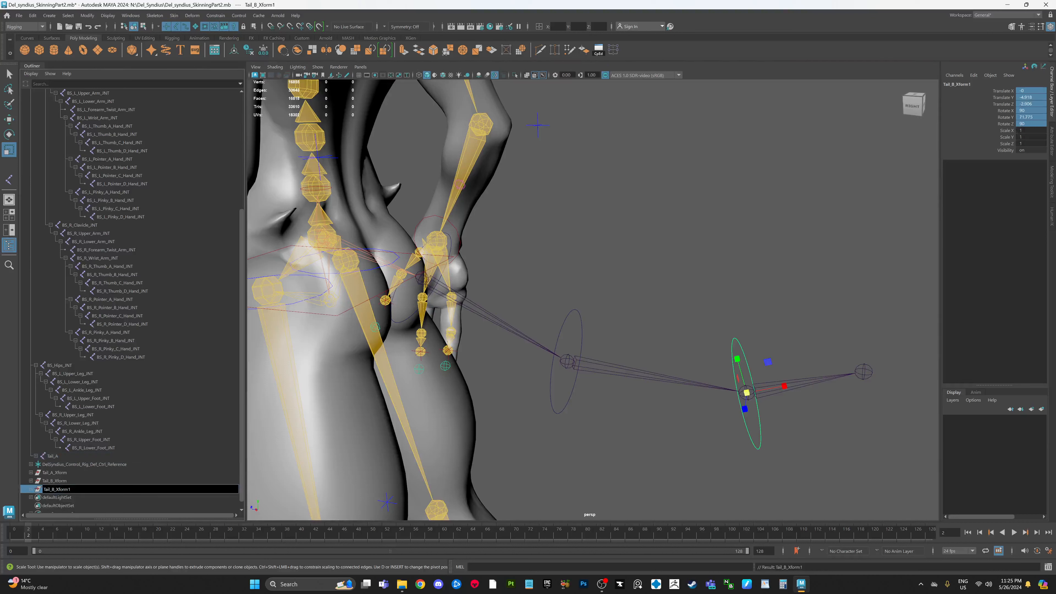
{"action": "key", "text": "Return"}
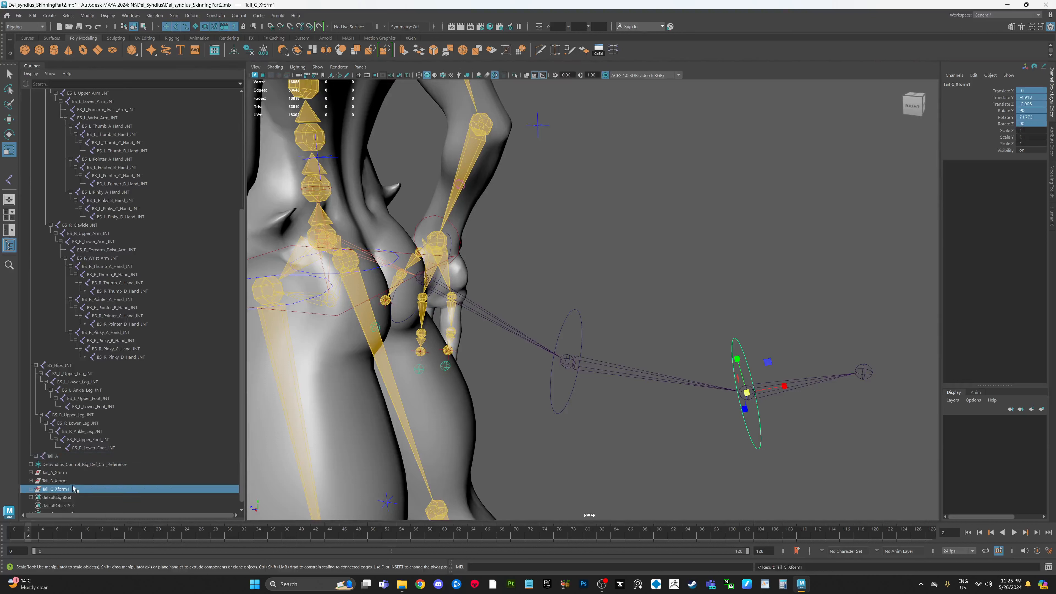
{"action": "double_click", "coordinate": [77, 489]}
{"action": "left_click", "coordinate": [76, 488]}
{"action": "key", "text": "BackSpace"}
{"action": "key", "text": "Return"}
Expand Tail_C_Xform, rename its children to Tail_C_SDK and Tail_C_CNTRL, and collapse the group again.
{"action": "left_click", "coordinate": [31, 488]}
{"action": "left_click", "coordinate": [36, 497]}
{"action": "left_click", "coordinate": [45, 498]}
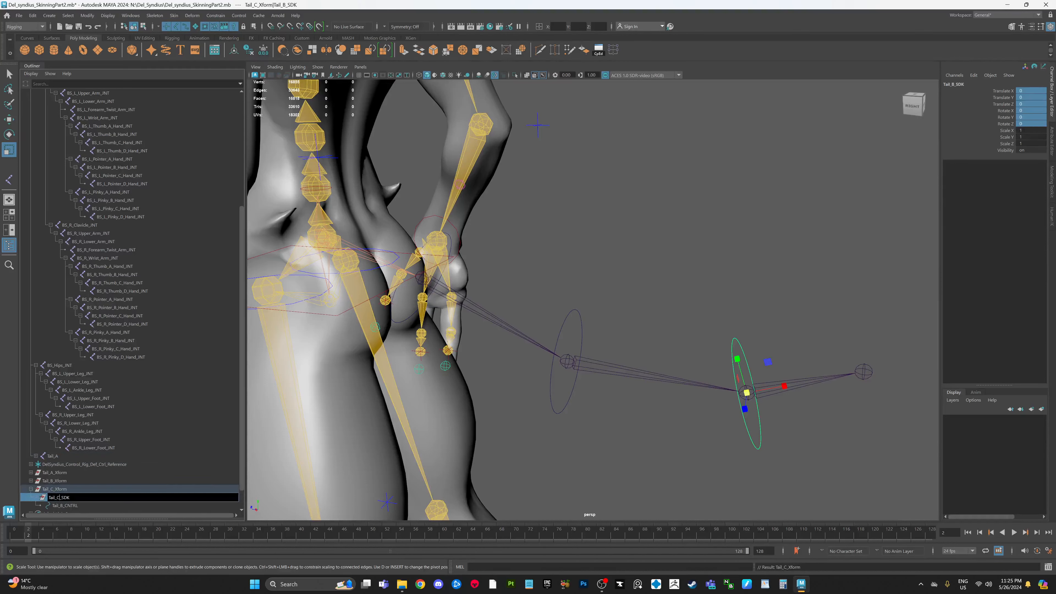
{"action": "key", "text": "Return"}
{"action": "left_click", "coordinate": [62, 506]}
{"action": "double_click", "coordinate": [63, 505]}
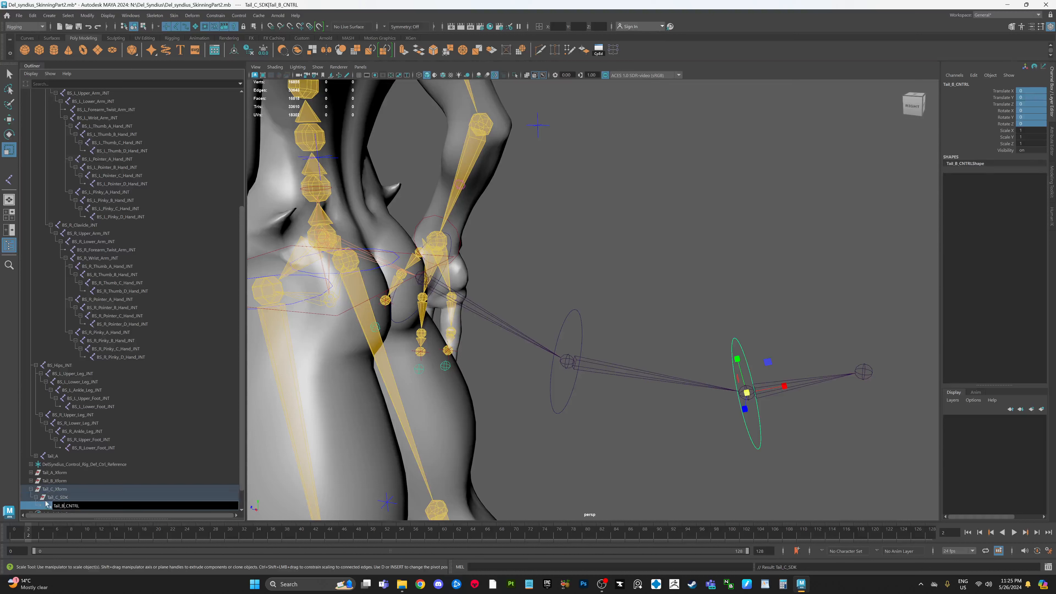
{"action": "key", "text": "BackSpace"}
{"action": "type", "text": "C"}
{"action": "key", "text": "Return"}
{"action": "scroll", "coordinate": [41, 488], "scroll_direction": "down", "scroll_amount": 1}
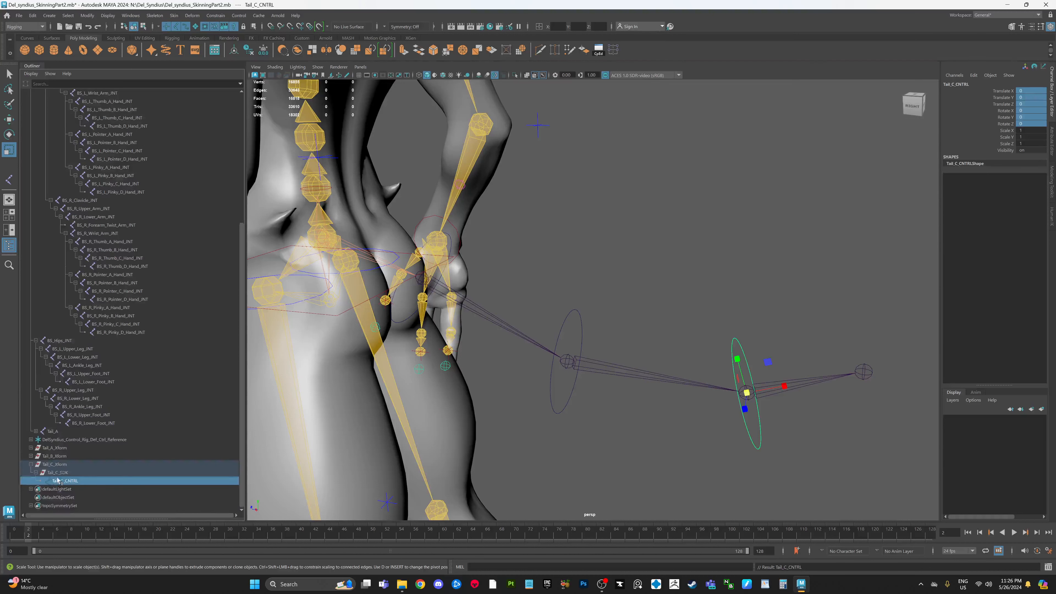
{"action": "left_click", "coordinate": [61, 465]}
{"action": "left_click", "coordinate": [31, 464]}
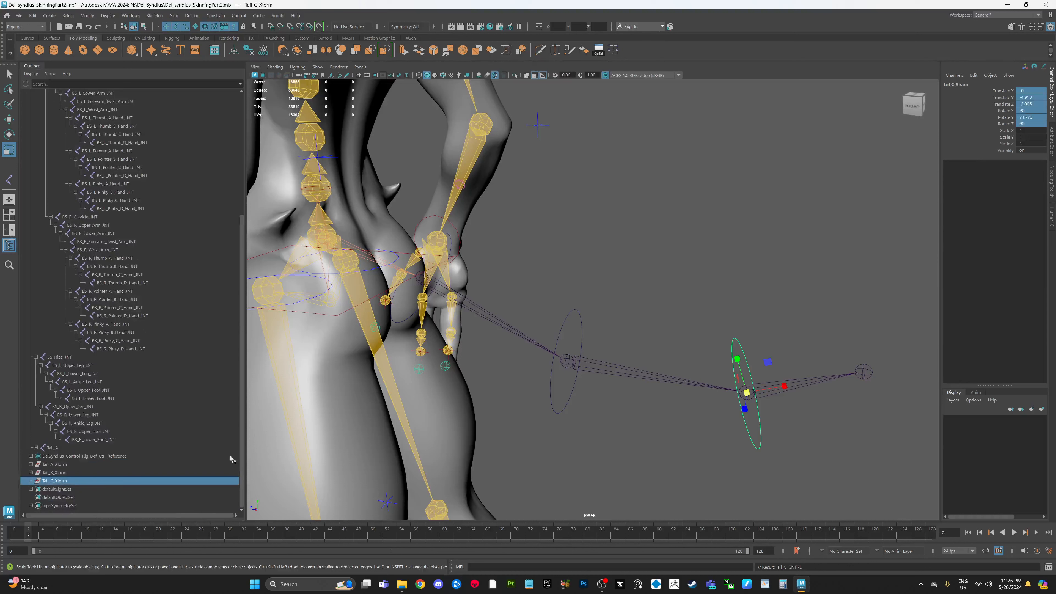
Examine the transform values of the three tail Xform groups and of the Tail_C and Tail_B control curves.
{"action": "left_click", "coordinate": [60, 465]}
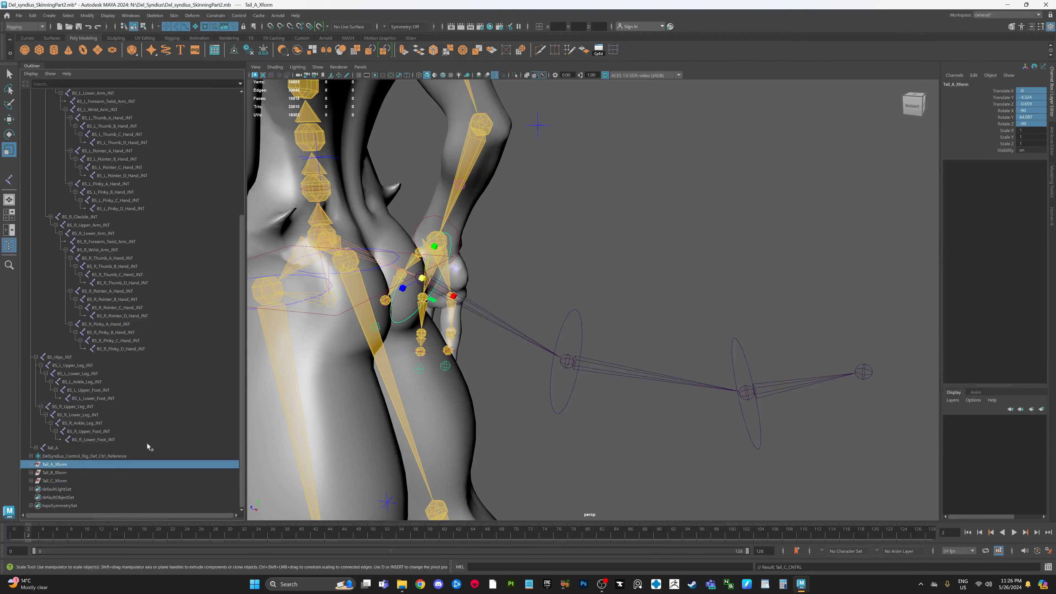
{"action": "left_click", "coordinate": [58, 473]}
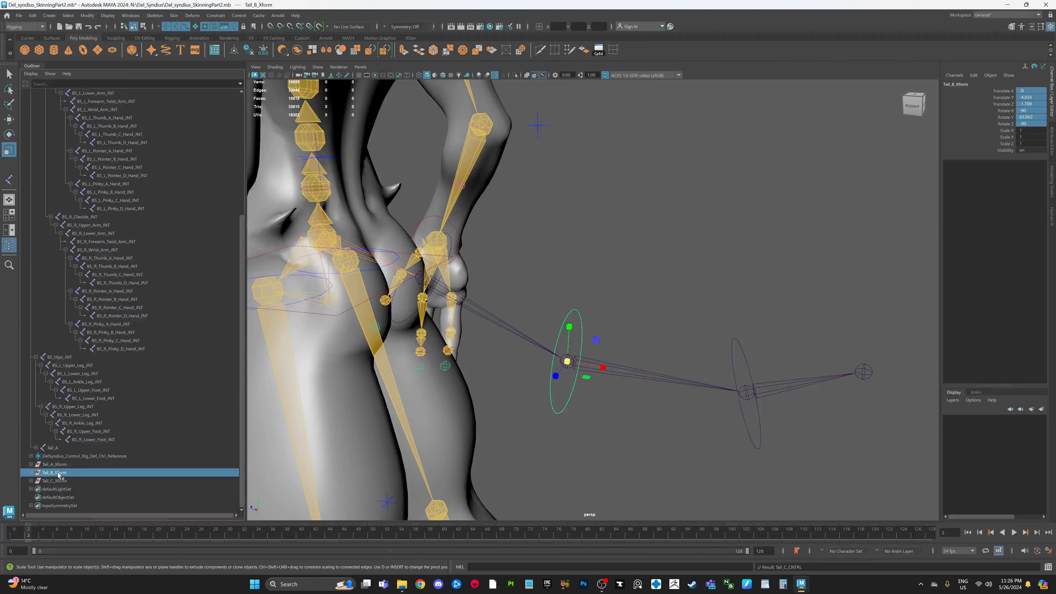
{"action": "left_click", "coordinate": [59, 481]}
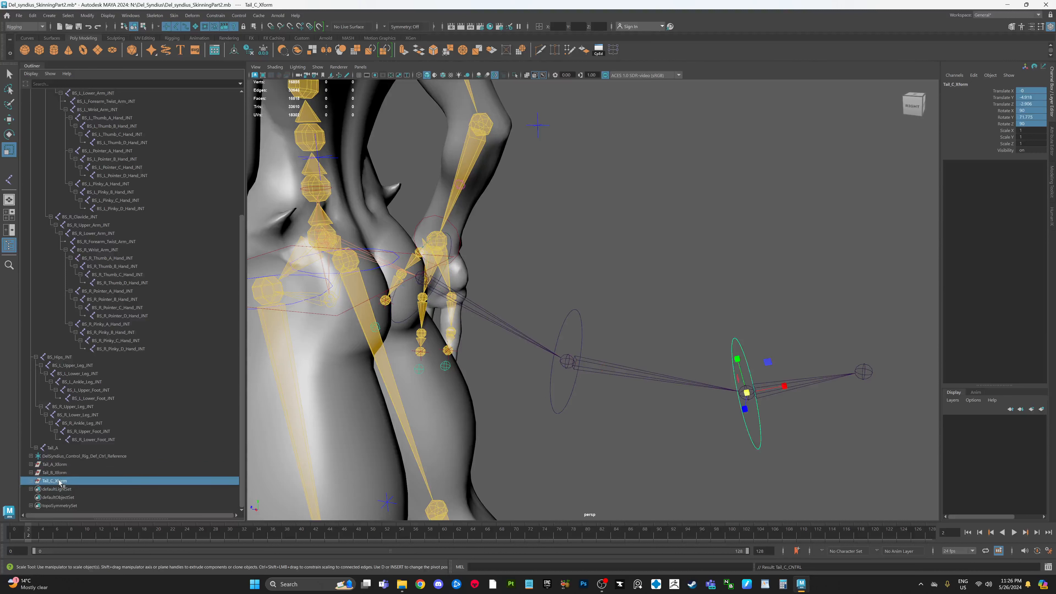
{"action": "left_click", "coordinate": [735, 431]}
{"action": "left_click_drag", "start_coordinate": [734, 431], "coordinate": [805, 444]}
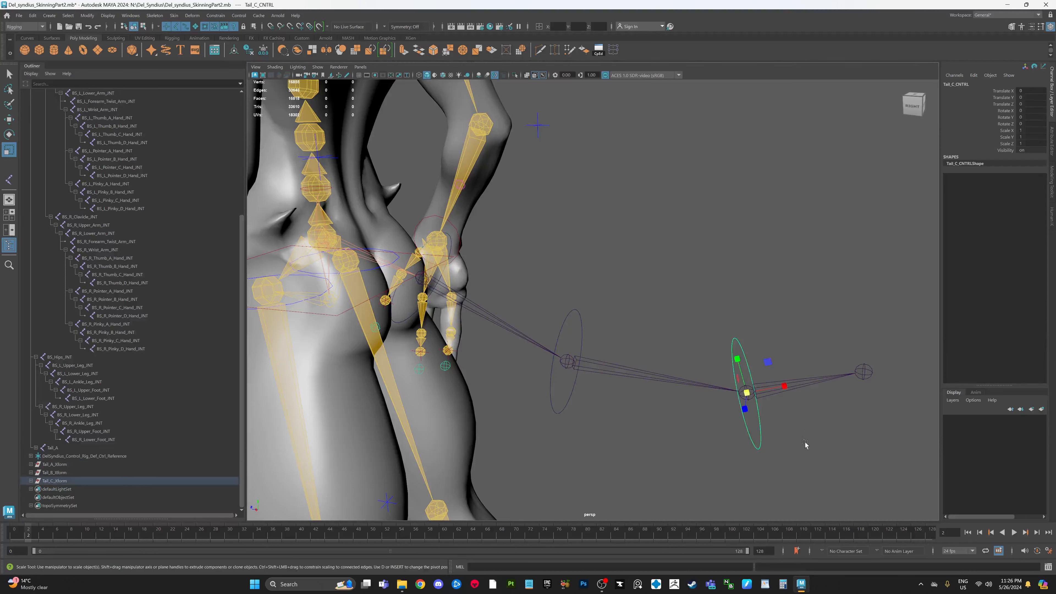
{"action": "left_click_drag", "start_coordinate": [1018, 91], "coordinate": [1022, 124]}
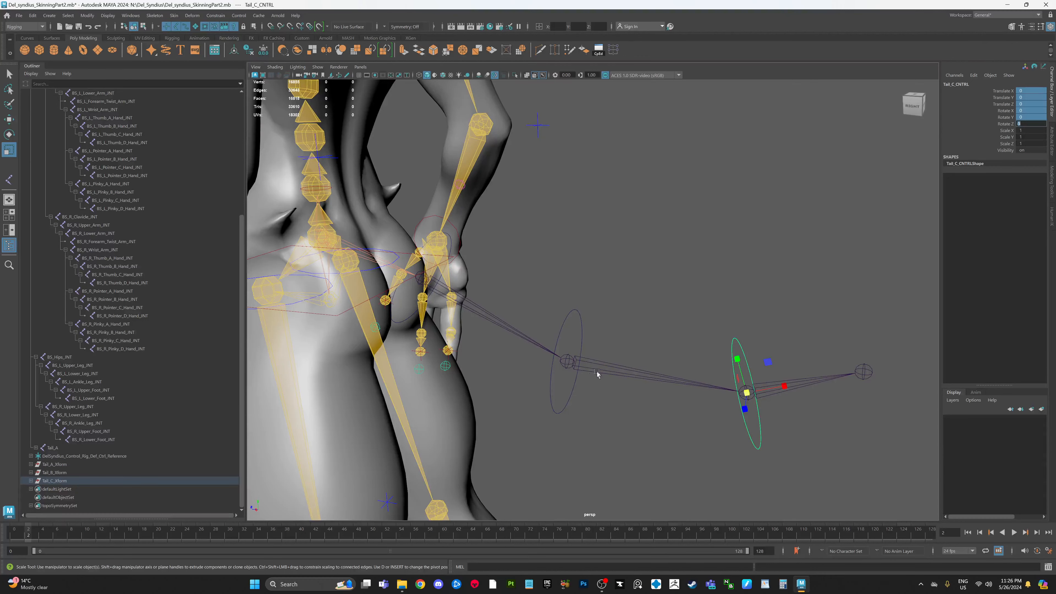
{"action": "mouse_move", "coordinate": [547, 400]}
{"action": "left_mouse_down"}
{"action": "mouse_move", "coordinate": [589, 428]}
{"action": "mouse_move", "coordinate": [617, 424]}
{"action": "mouse_move", "coordinate": [560, 411]}
{"action": "left_mouse_up"}
{"action": "middle_click_drag", "start_coordinate": [559, 410], "coordinate": [563, 418], "text": "alt"}
{"action": "middle_click_drag", "start_coordinate": [532, 364], "coordinate": [528, 377], "text": "alt"}
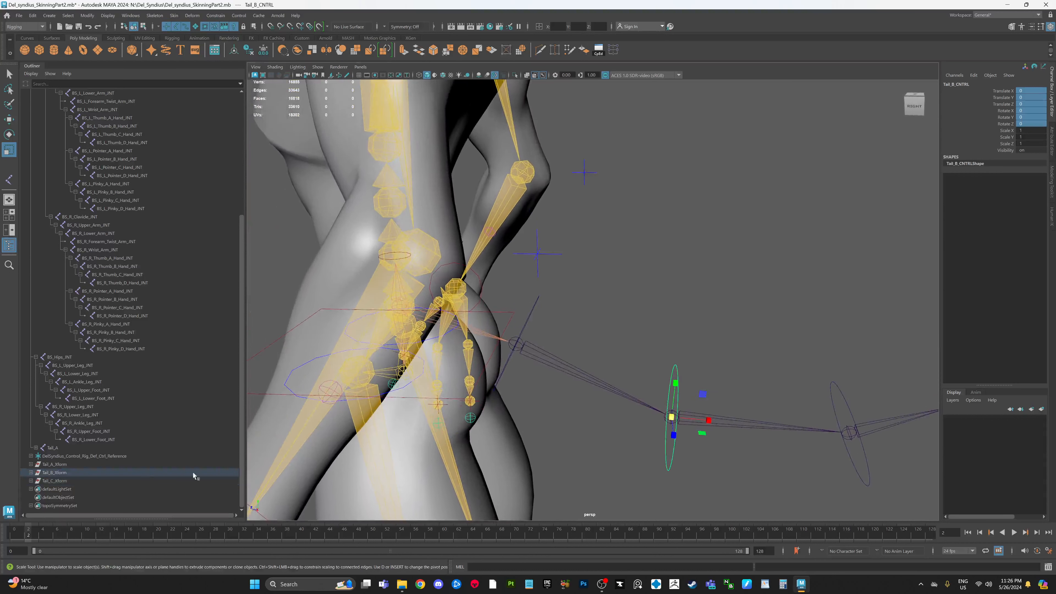
Expand the Tail_A_Xform, Tail_B_Xform and Tail_C_Xform hierarchies down to their control curves.
{"action": "left_click", "coordinate": [58, 465]}
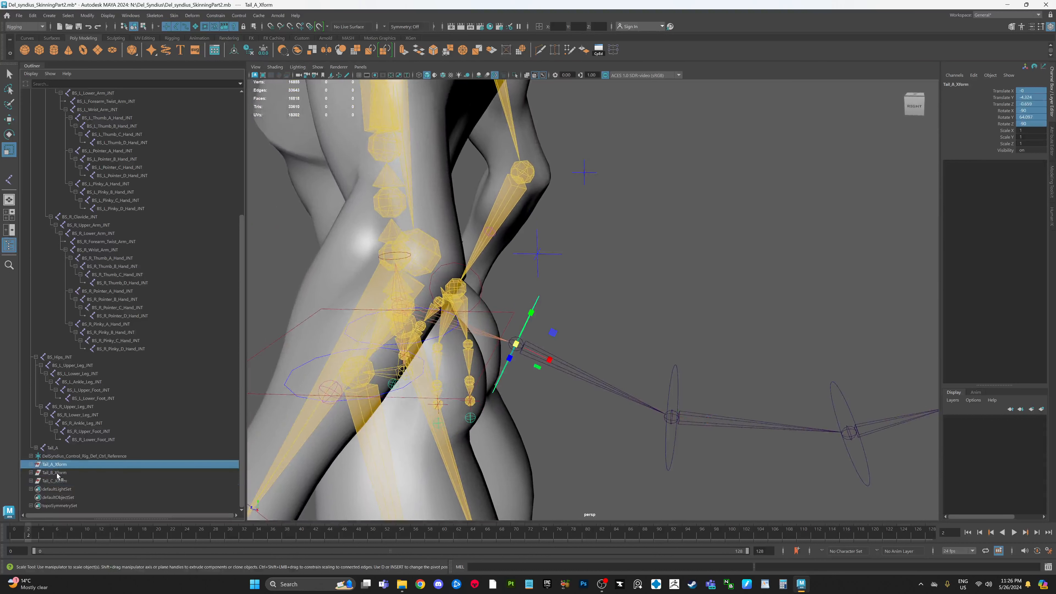
{"action": "left_click", "coordinate": [58, 473]}
{"action": "left_click", "coordinate": [31, 473]}
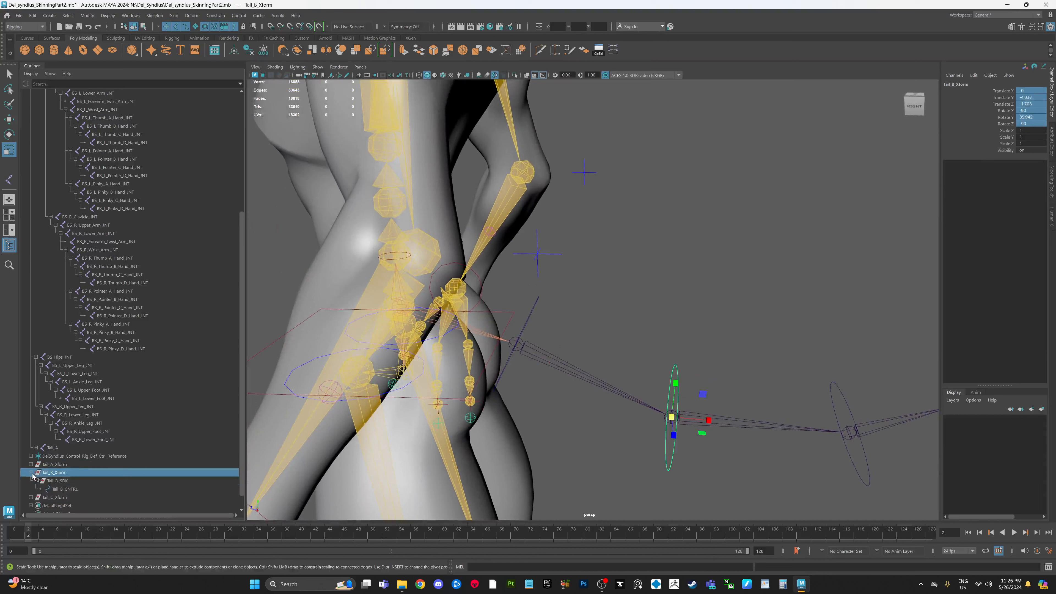
{"action": "left_click", "coordinate": [31, 497]}
{"action": "scroll", "coordinate": [31, 501], "scroll_direction": "down", "scroll_amount": 2}
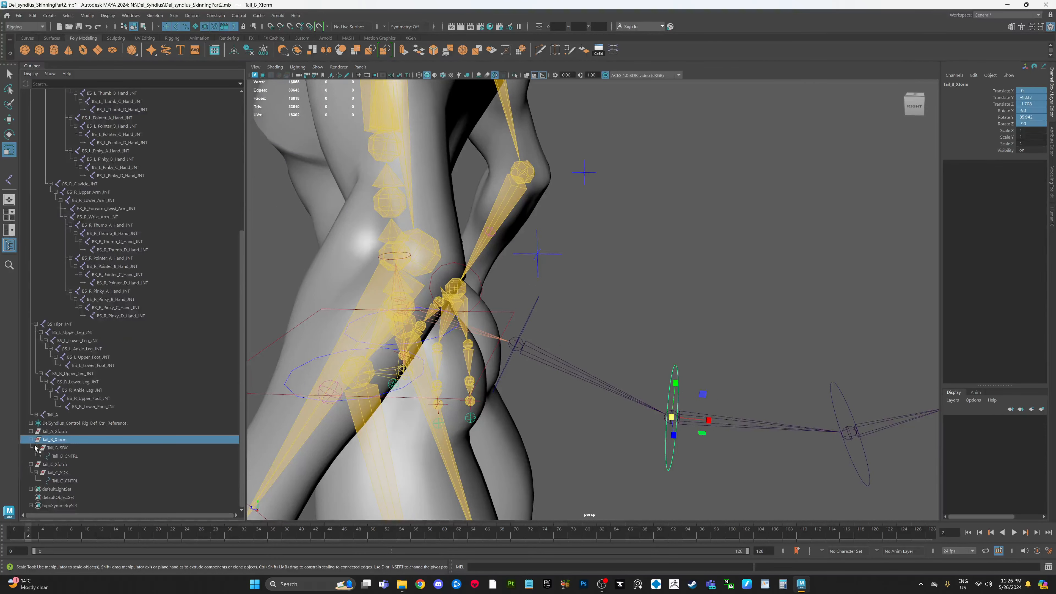
{"action": "left_click", "coordinate": [31, 431]}
{"action": "scroll", "coordinate": [94, 441], "scroll_direction": "down", "scroll_amount": 1}
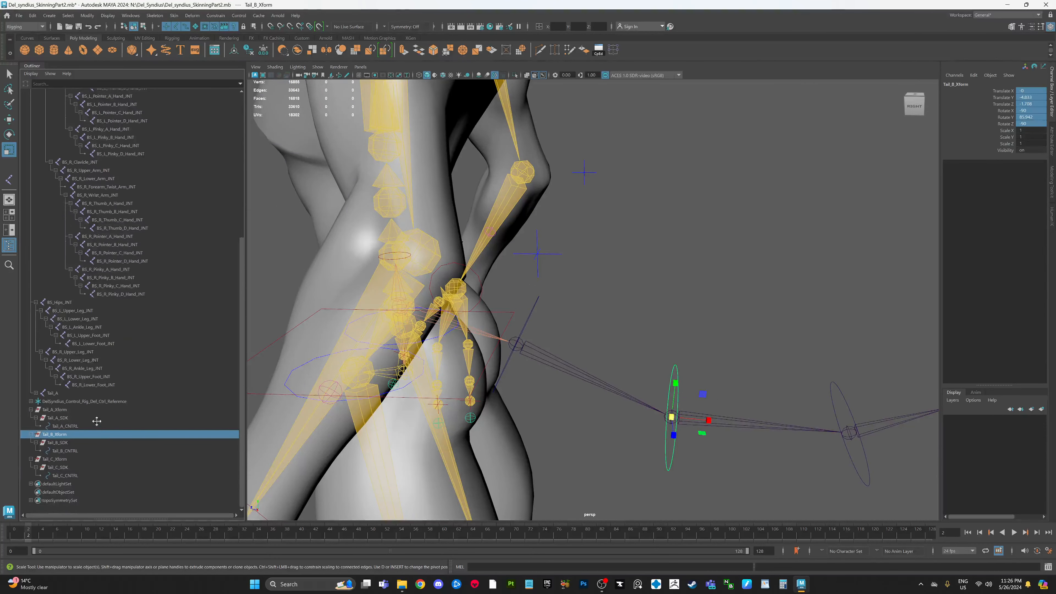
{"action": "middle_click_drag", "start_coordinate": [669, 340], "coordinate": [629, 307], "text": "alt"}
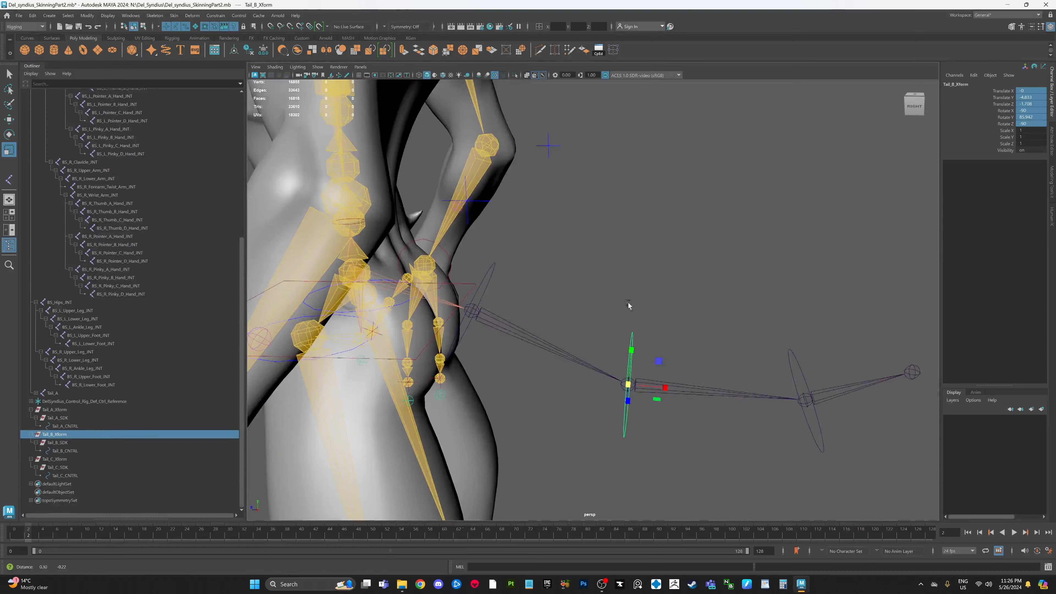
{"action": "left_click", "coordinate": [493, 267]}
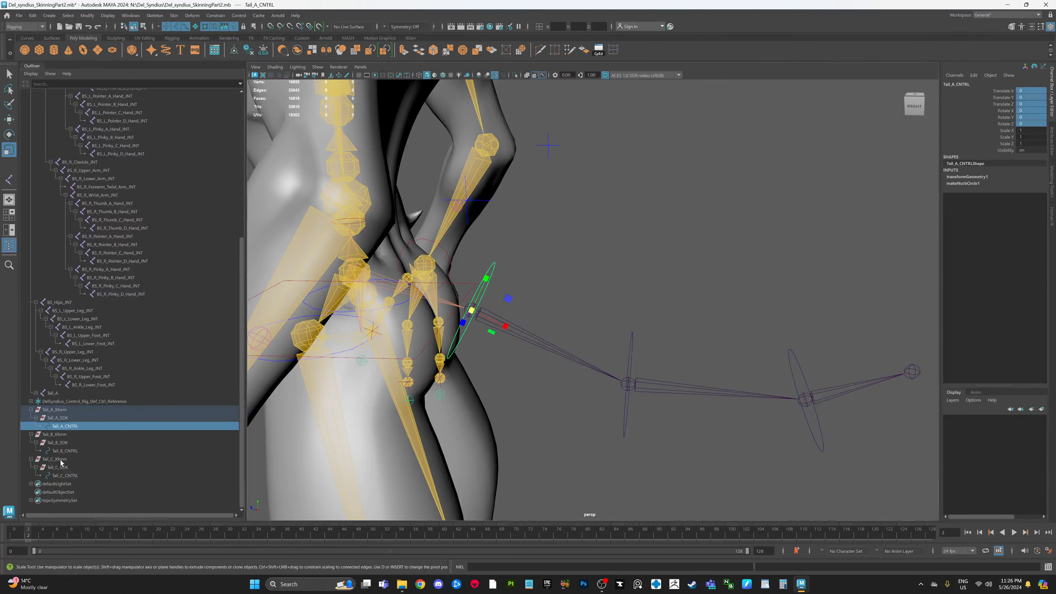
Parent Tail_C_Xform under Tail_B_CNTRL and expand the control to show the nested group.
{"action": "left_click", "coordinate": [61, 459]}
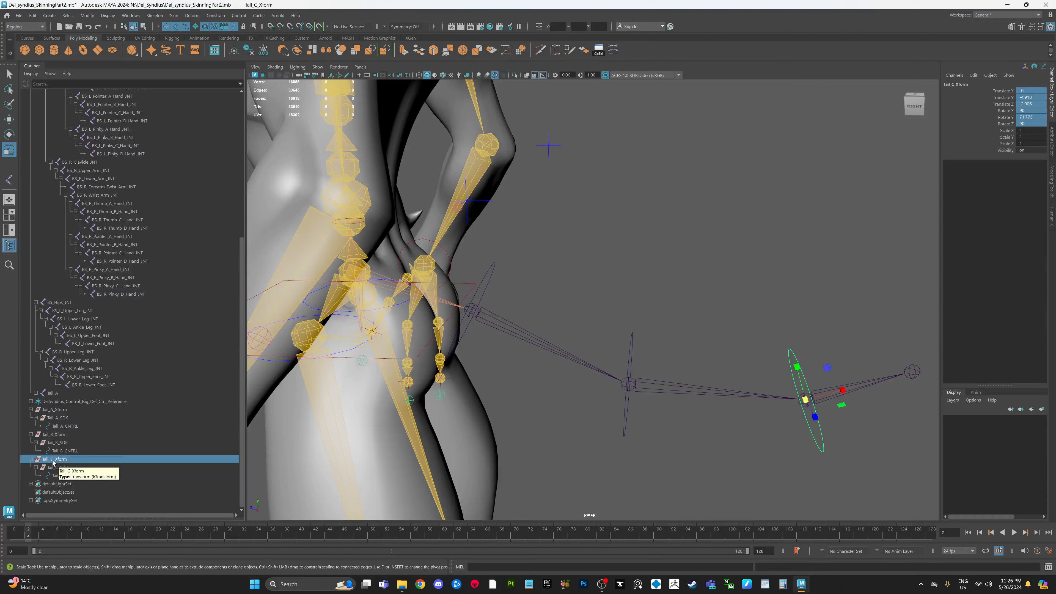
{"action": "middle_click_drag", "start_coordinate": [52, 461], "coordinate": [66, 452]}
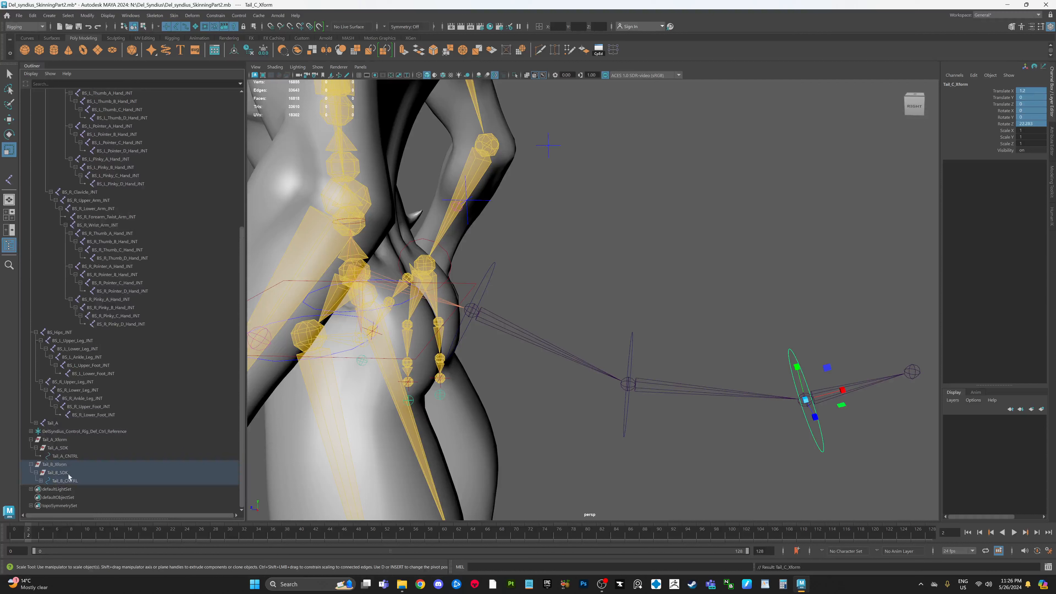
{"action": "left_click", "coordinate": [41, 481]}
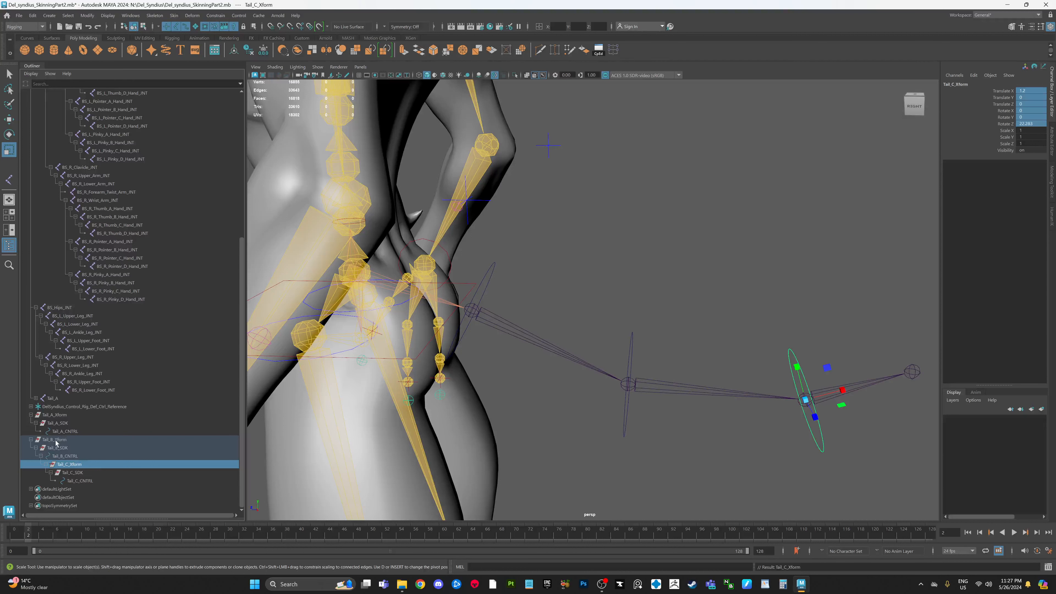
Parent Tail_B_Xform under Tail_A_CNTRL and expand the control to show the full tail chain.
{"action": "left_click", "coordinate": [55, 441]}
{"action": "middle_click_drag", "start_coordinate": [55, 444], "coordinate": [67, 432]}
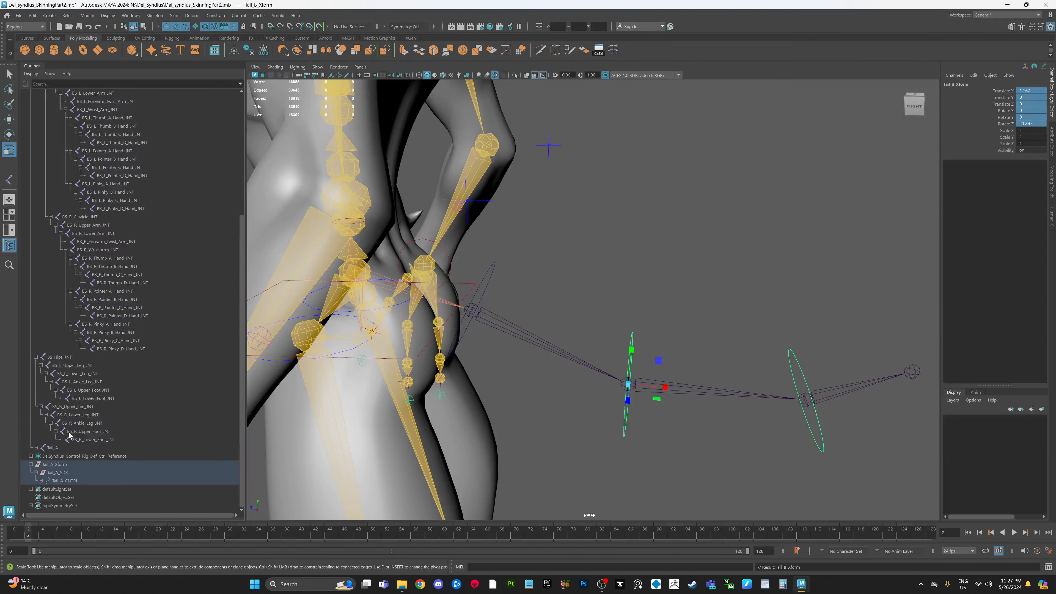
{"action": "left_click", "coordinate": [42, 481]}
{"action": "scroll", "coordinate": [71, 472], "scroll_direction": "down", "scroll_amount": 2}
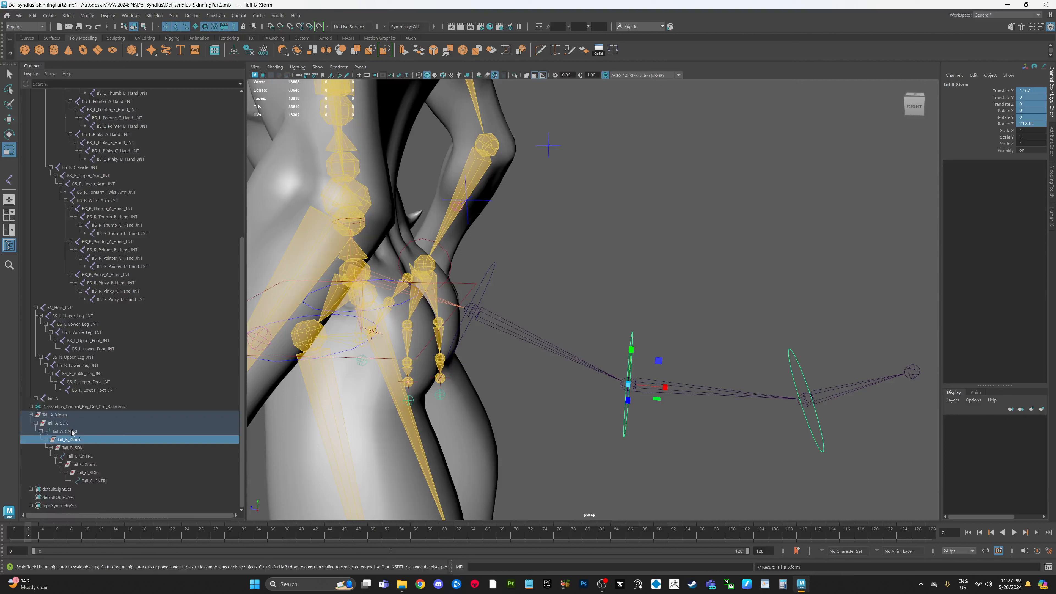
Test-rotate Tail_A_CNTRL to check the control chain, and undo the rotation.
{"action": "left_click", "coordinate": [58, 415]}
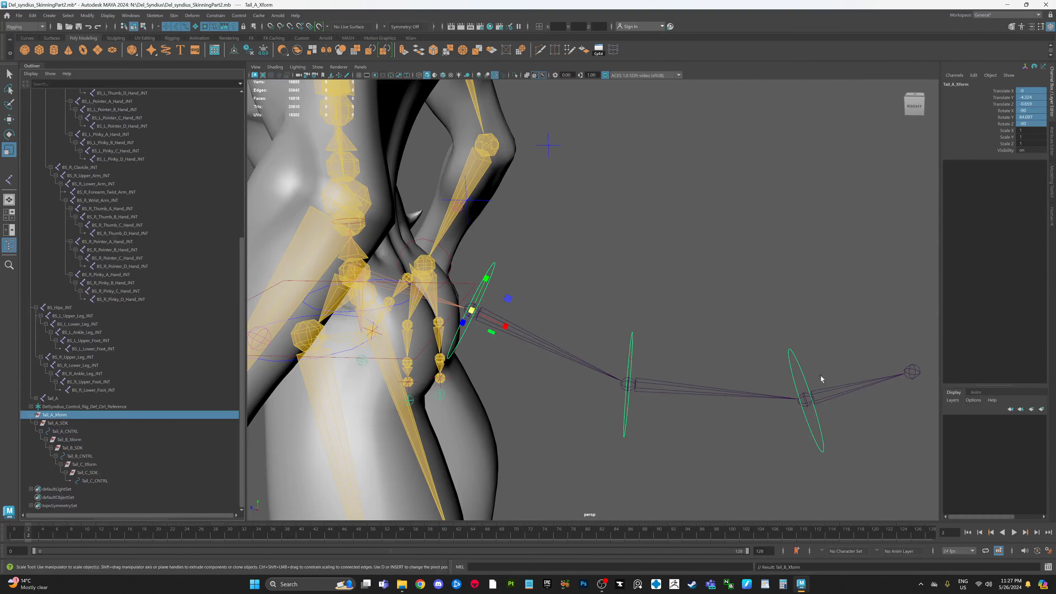
{"action": "left_click", "coordinate": [468, 330]}
{"action": "key", "text": "e"}
{"action": "left_click_drag", "start_coordinate": [504, 311], "coordinate": [506, 304]}
{"action": "key", "text": "ctrl+z"}
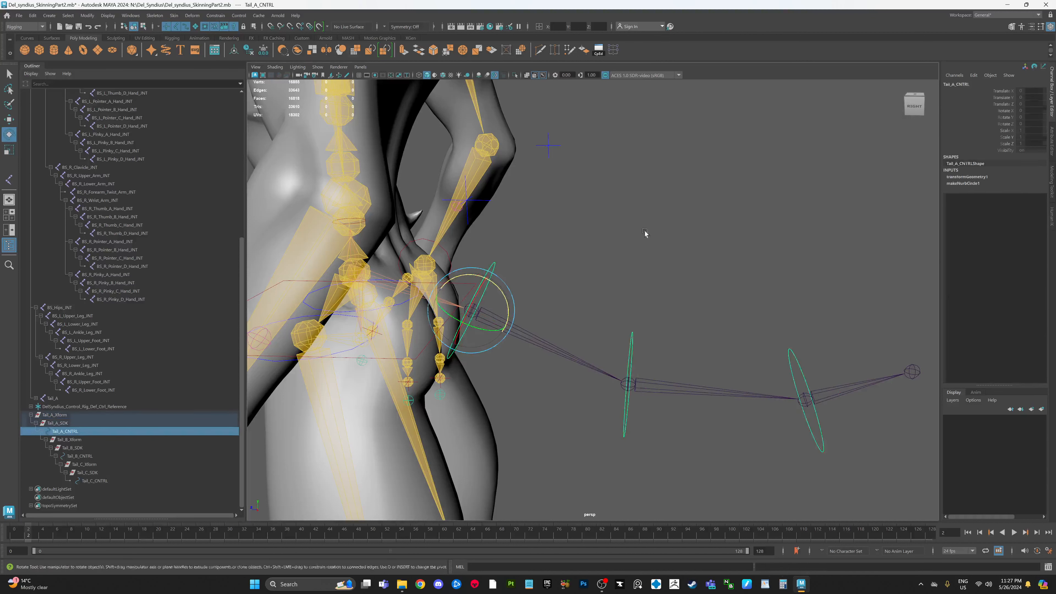
Test the rotation of Tail_B_CNTRL, select Tail_C_CNTRL, and check the Tail_B control's translate and rotate values.
{"action": "left_click", "coordinate": [646, 233]}
{"action": "left_click", "coordinate": [629, 345]}
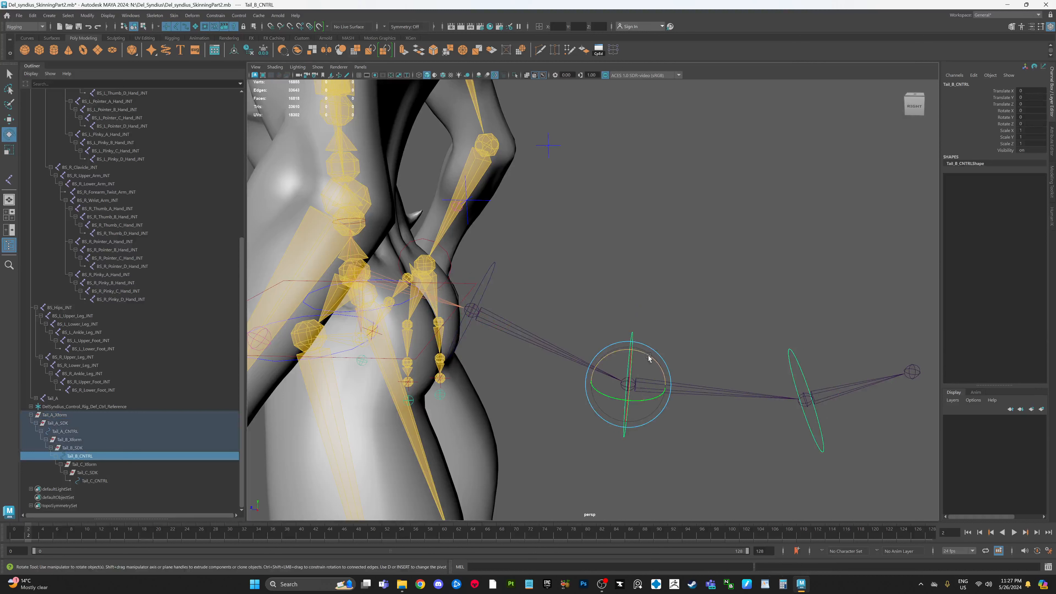
{"action": "left_click_drag", "start_coordinate": [647, 357], "coordinate": [644, 354]}
{"action": "left_click", "coordinate": [793, 355]}
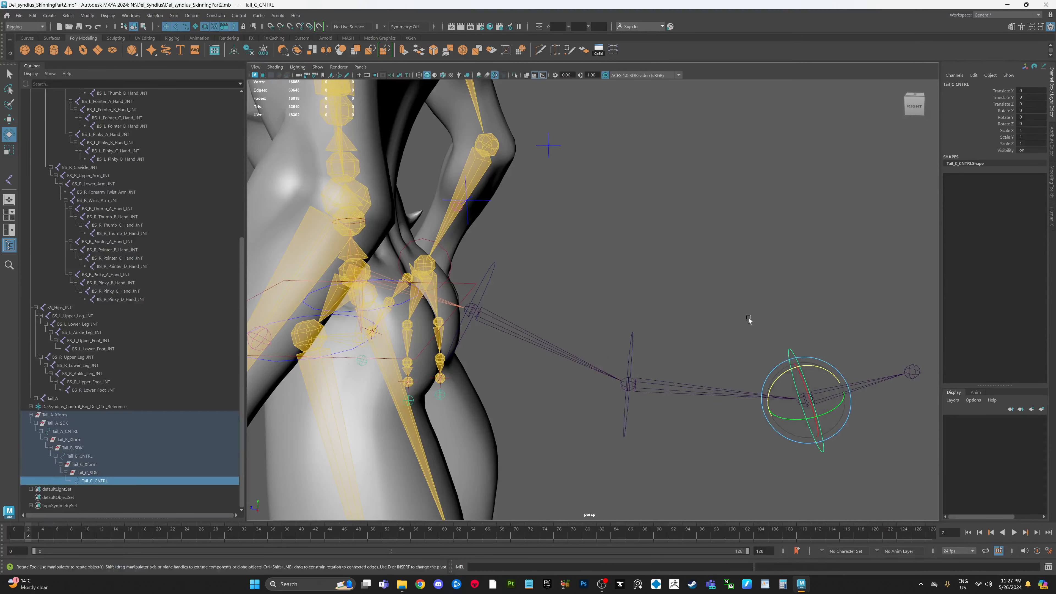
{"action": "middle_click_drag", "start_coordinate": [763, 287], "coordinate": [732, 293], "text": "alt"}
{"action": "left_click", "coordinate": [718, 296]}
{"action": "middle_click_drag", "start_coordinate": [636, 343], "coordinate": [641, 346], "text": "alt"}
{"action": "left_click_drag", "start_coordinate": [588, 350], "coordinate": [618, 362]}
{"action": "left_click", "coordinate": [1031, 123]}
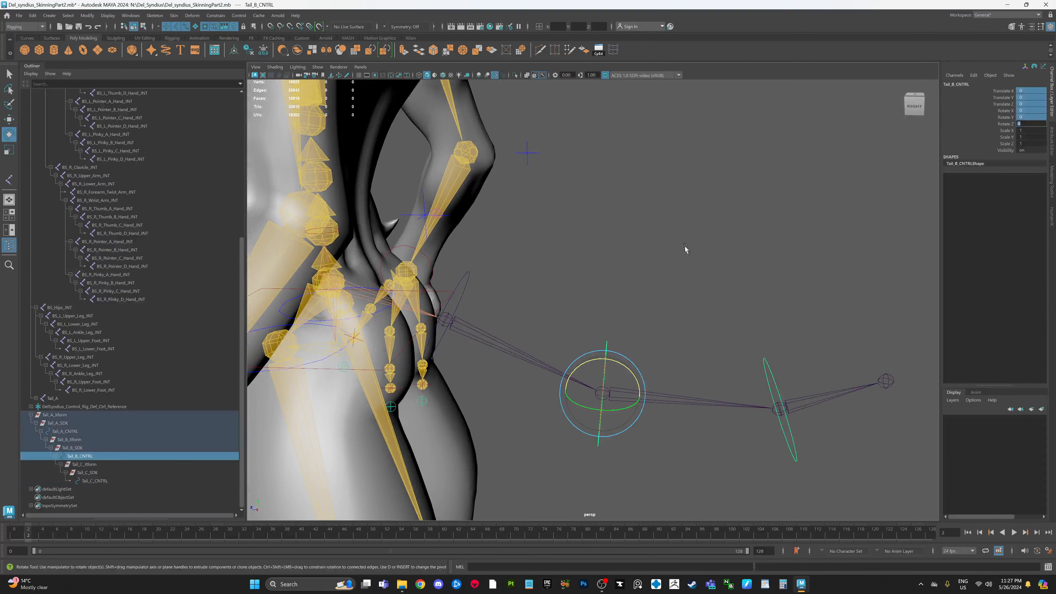
Go through each node from Tail_A_Xform down to Tail_C_CNTRL and examine its transform values.
{"action": "left_click", "coordinate": [467, 280]}
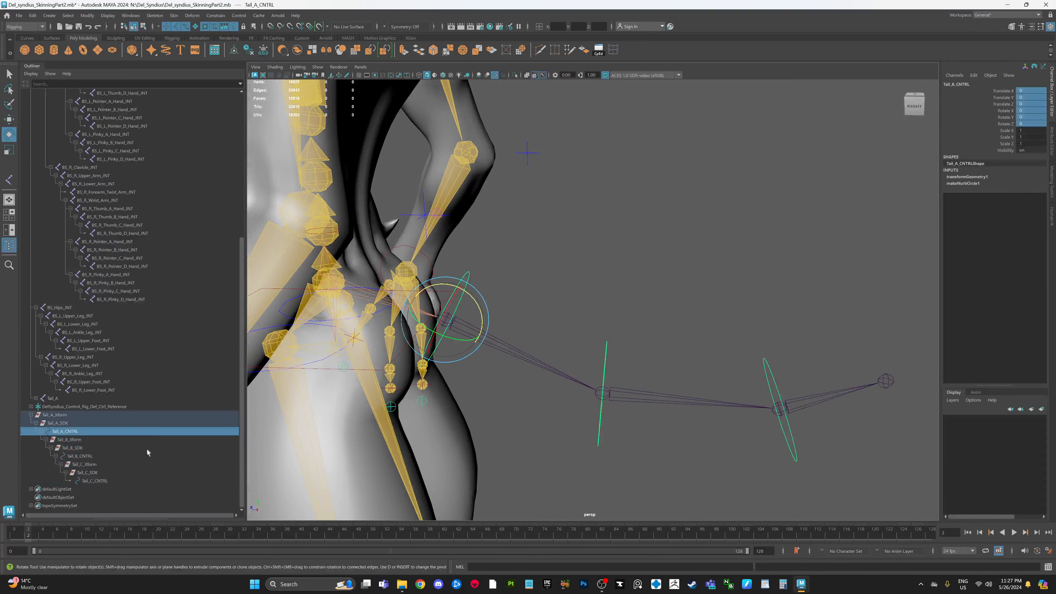
{"action": "left_click", "coordinate": [62, 415]}
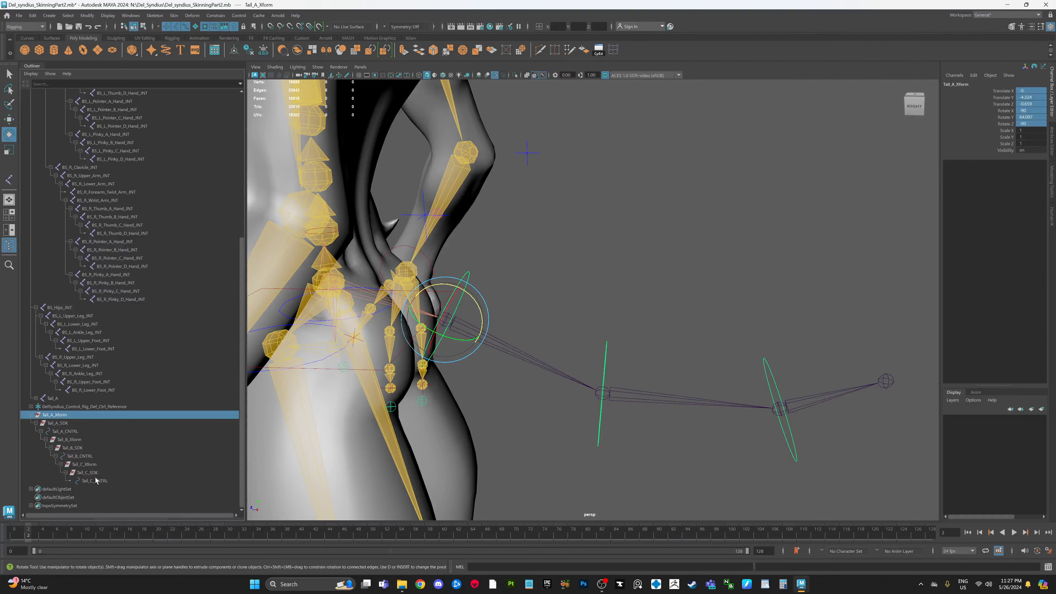
{"action": "left_click", "coordinate": [96, 481], "text": "shift"}
{"action": "left_click", "coordinate": [59, 423]}
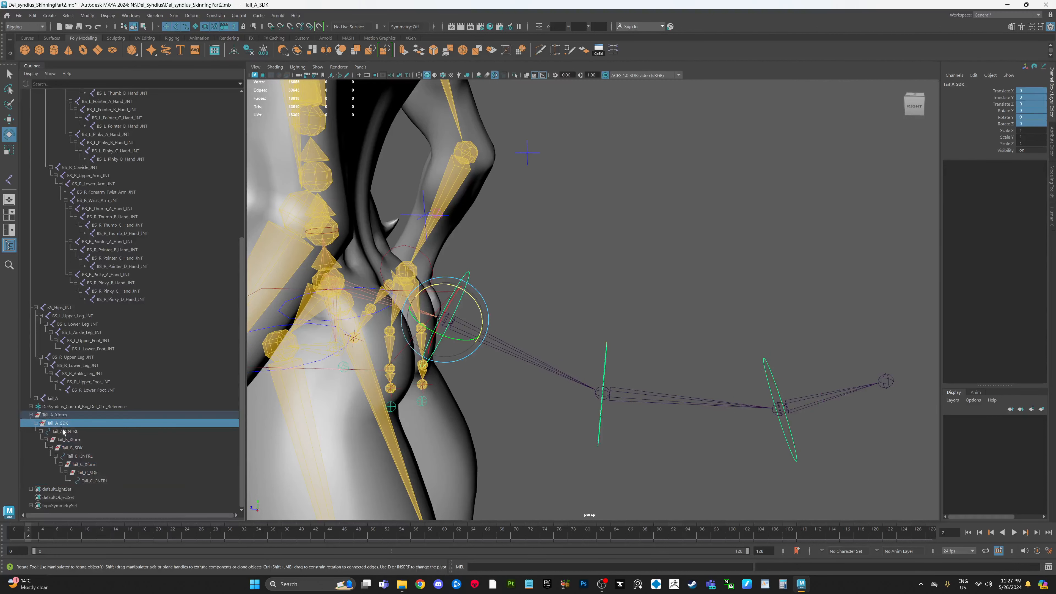
{"action": "left_click", "coordinate": [65, 432]}
{"action": "left_click", "coordinate": [75, 440]}
{"action": "left_click", "coordinate": [77, 448]}
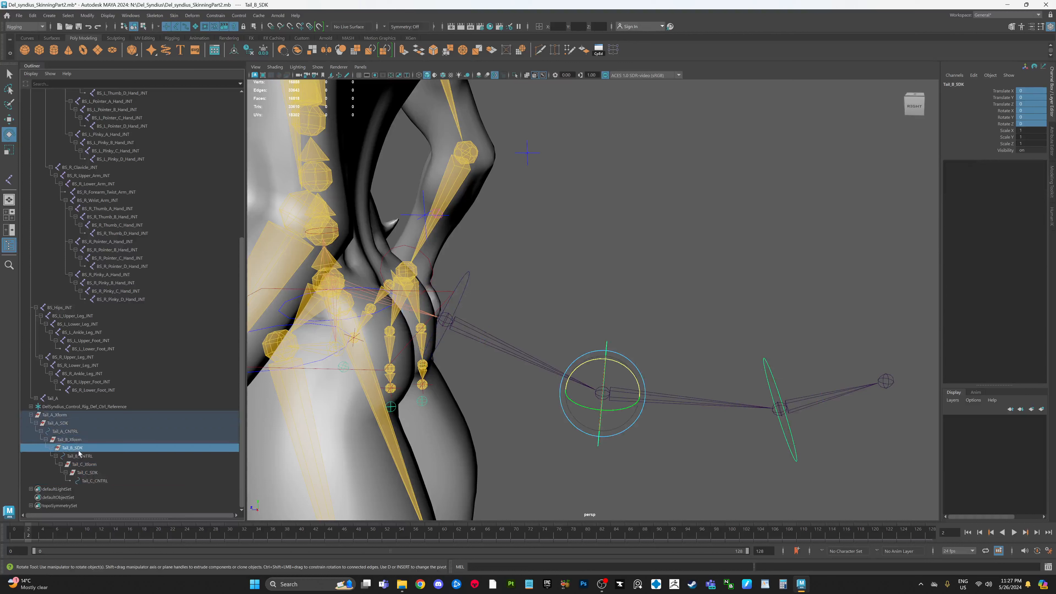
{"action": "left_click", "coordinate": [81, 456]}
{"action": "left_click", "coordinate": [94, 465]}
{"action": "left_click", "coordinate": [92, 473]}
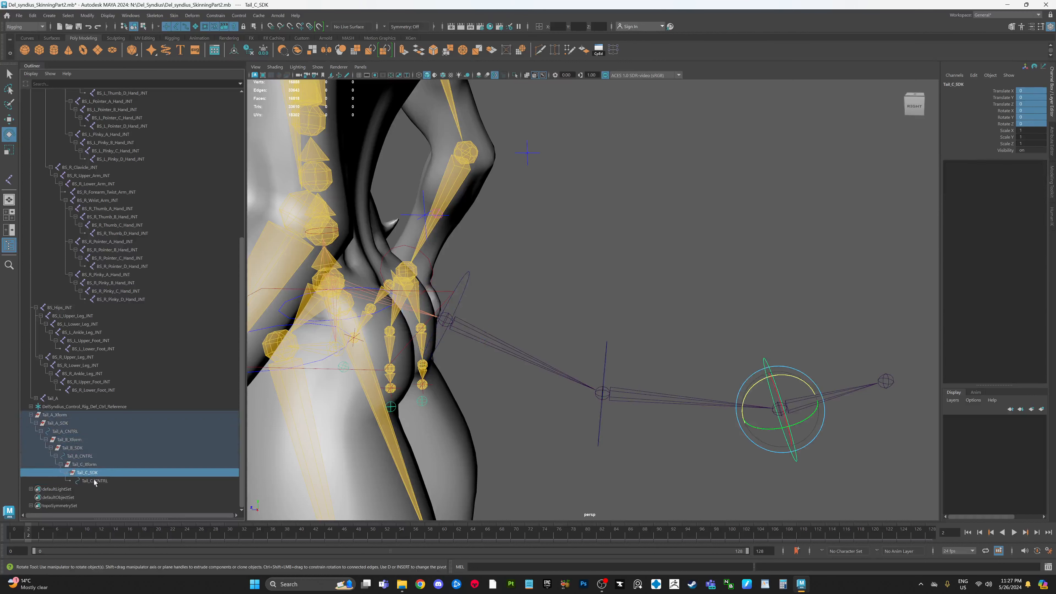
{"action": "left_click", "coordinate": [95, 481]}
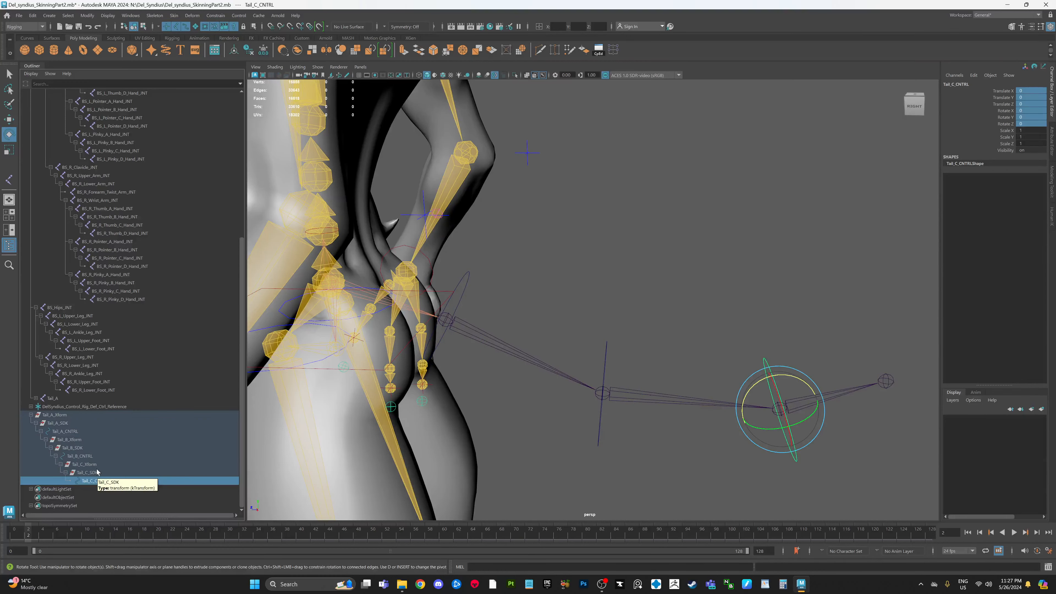
Parent-constrain the Tail_A joint to Tail_A_CNTRL with Maintain offset turned off and all translate and rotate axes constrained.
{"action": "left_click_drag", "start_coordinate": [622, 292], "coordinate": [560, 314], "text": "alt"}
{"action": "left_click", "coordinate": [611, 294]}
{"action": "left_click", "coordinate": [515, 292]}
{"action": "key", "text": "q"}
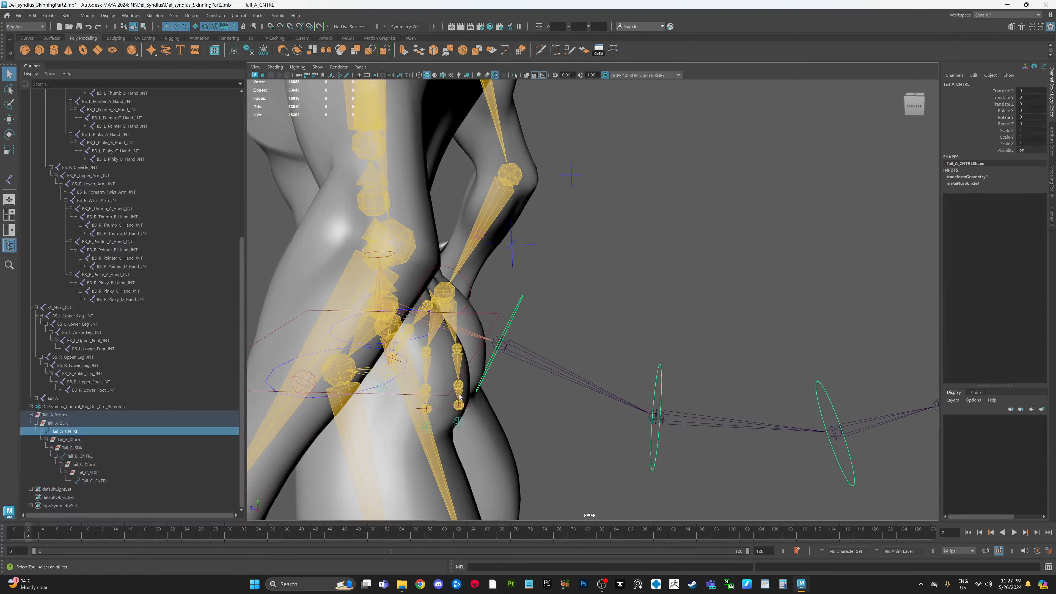
{"action": "left_click", "coordinate": [523, 354], "text": "shift"}
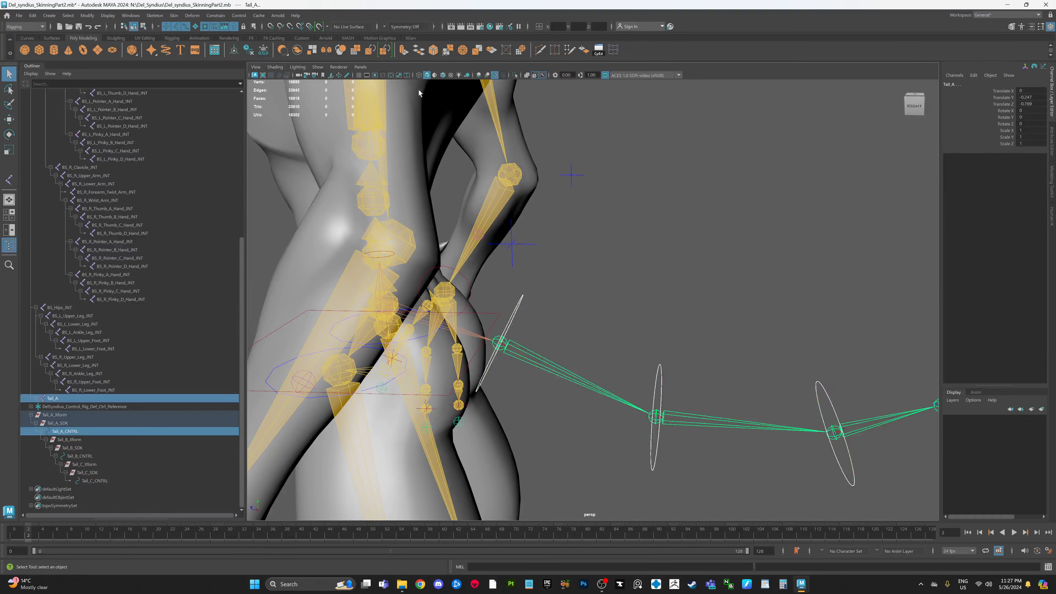
{"action": "left_click", "coordinate": [214, 15]}
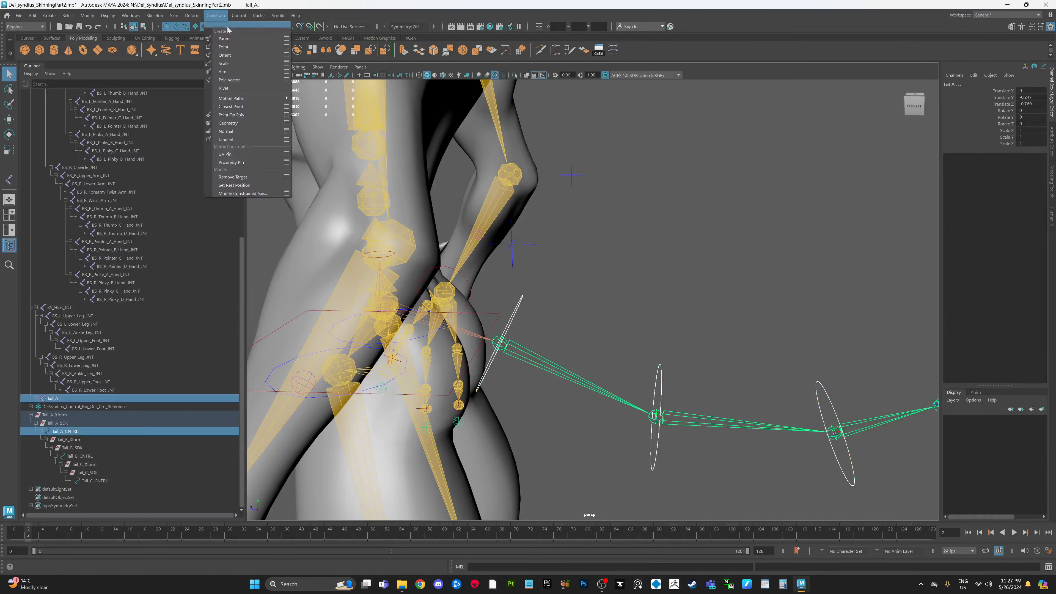
{"action": "left_click", "coordinate": [287, 39]}
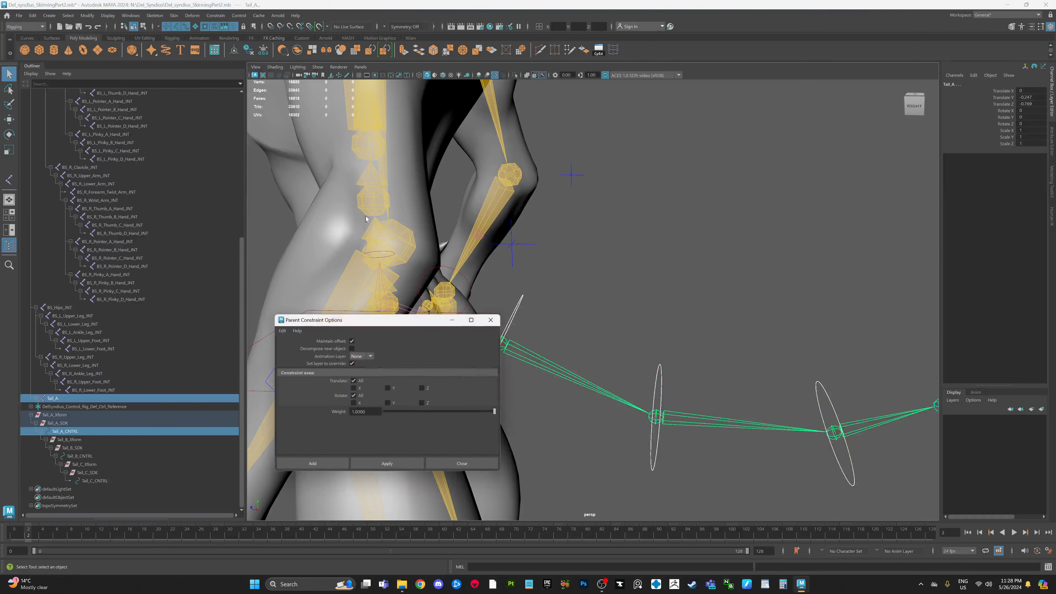
{"action": "left_click_drag", "start_coordinate": [387, 321], "coordinate": [283, 133]}
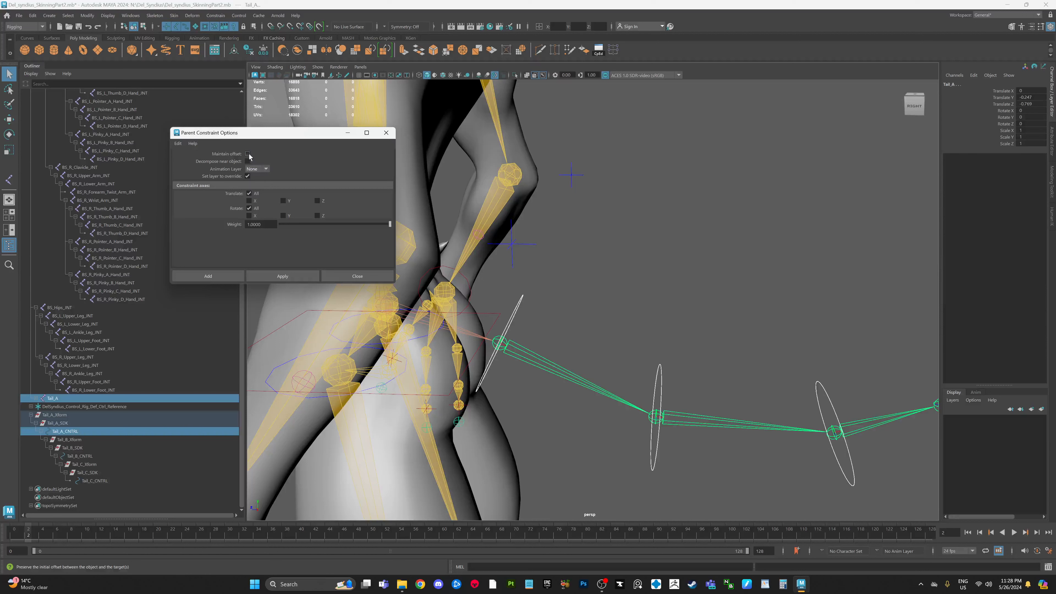
{"action": "left_click", "coordinate": [247, 154]}
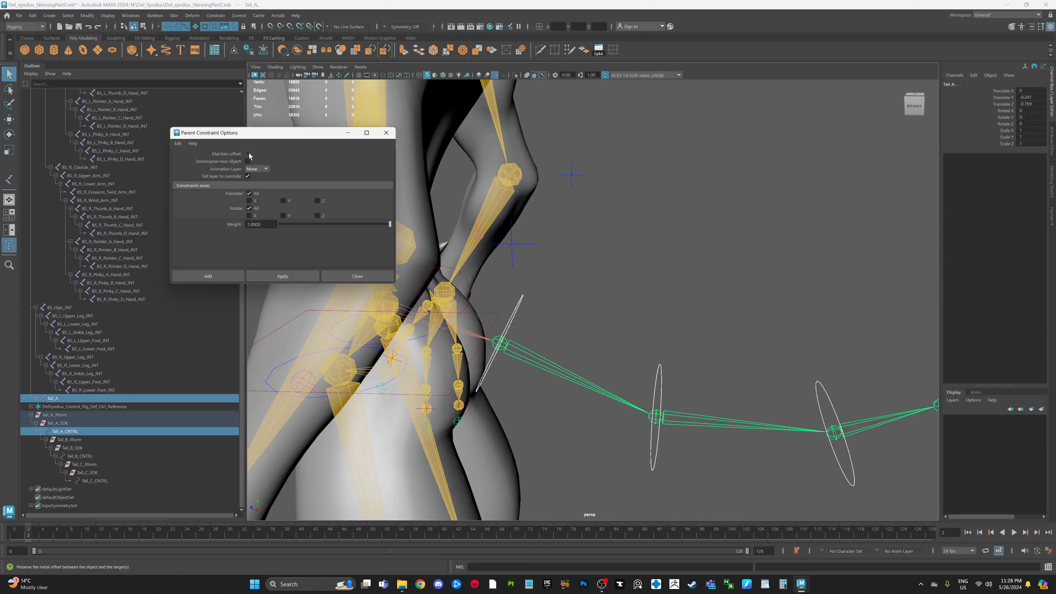
{"action": "left_click", "coordinate": [293, 277]}
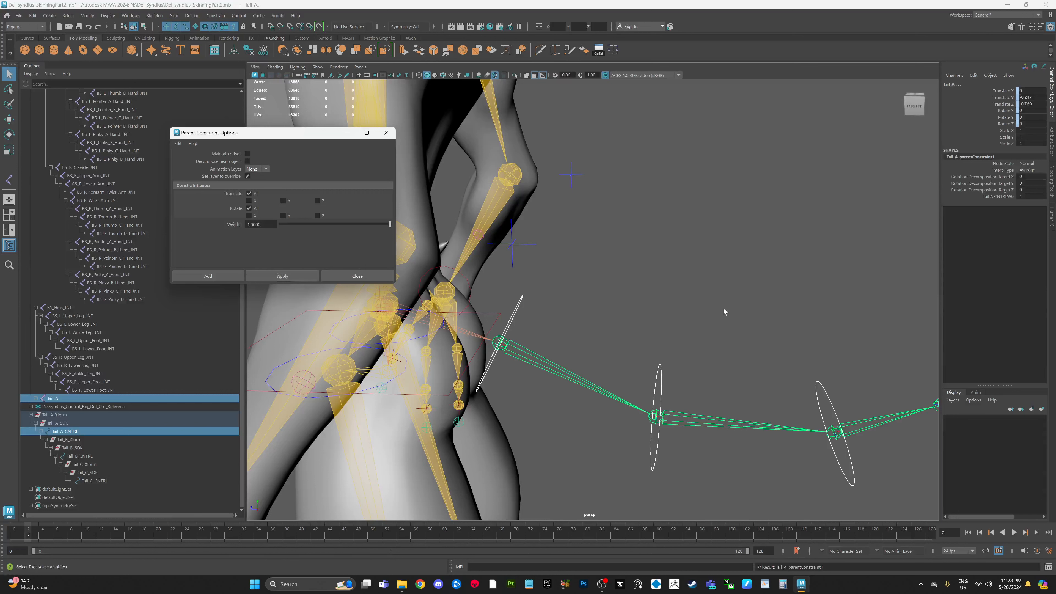
Apply the same parent constraint from Tail_B_CNTRL to the Tail_B joint.
{"action": "left_click_drag", "start_coordinate": [723, 308], "coordinate": [662, 279], "text": "alt"}
{"action": "left_click_drag", "start_coordinate": [613, 329], "coordinate": [614, 332]}
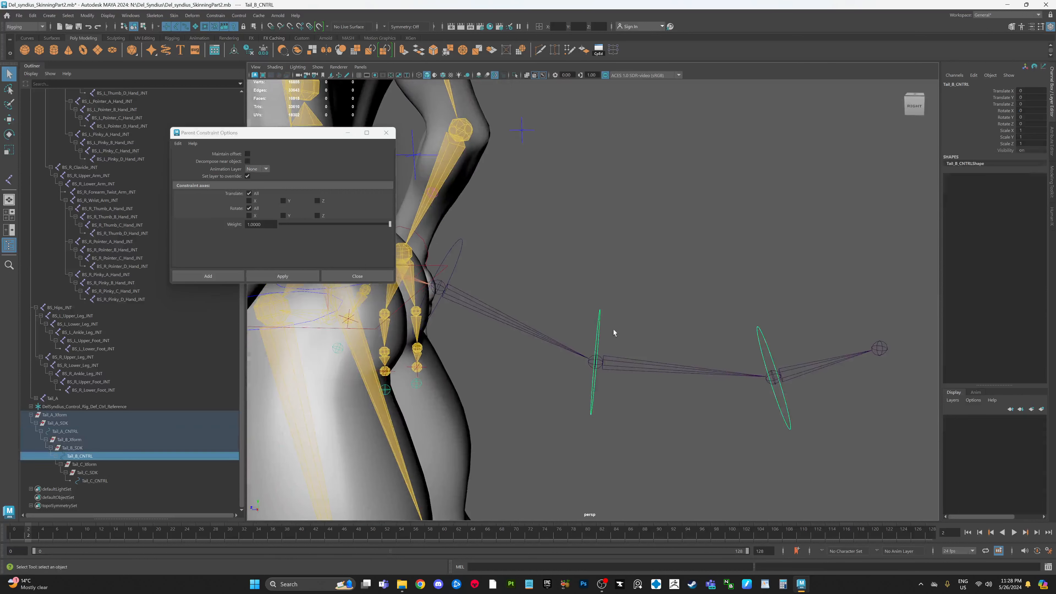
{"action": "left_click", "coordinate": [627, 364], "text": "shift"}
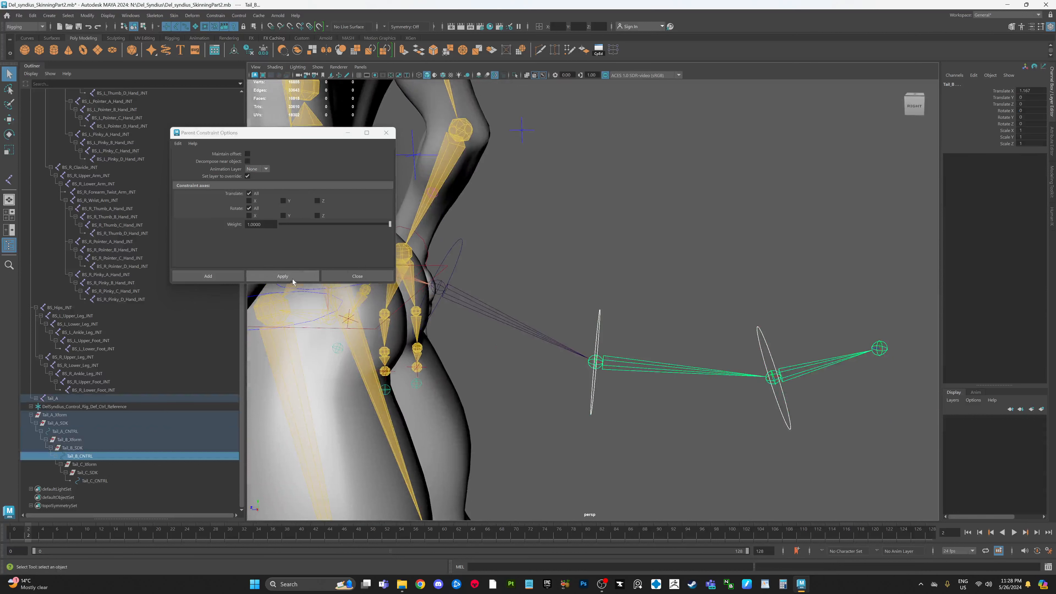
{"action": "left_click", "coordinate": [282, 275]}
Parent-constrain the Tail_C joint to Tail_C_CNTRL with the same settings and close the constraint options.
{"action": "left_click", "coordinate": [769, 350]}
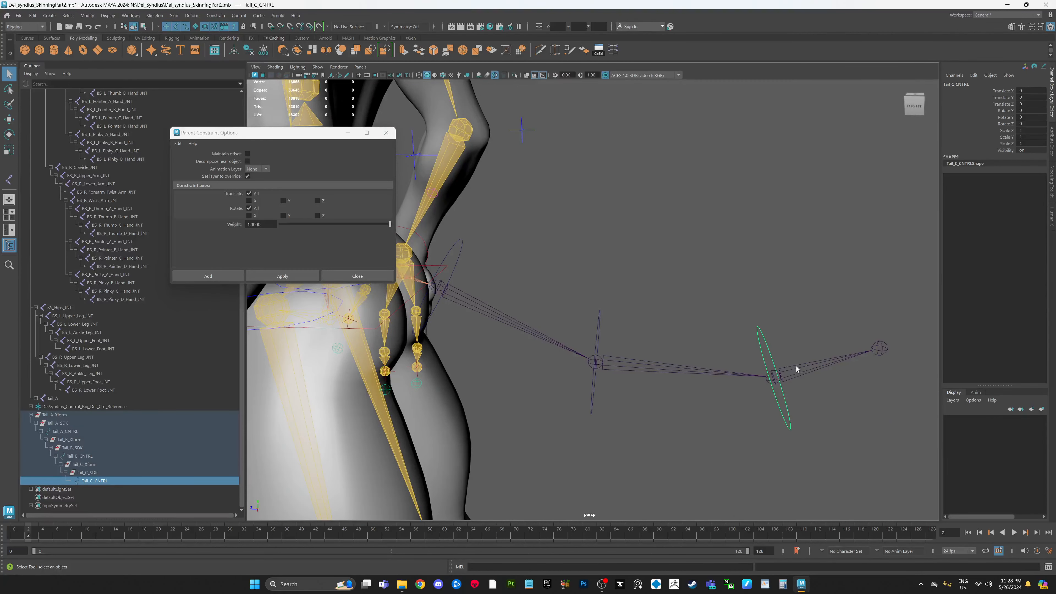
{"action": "left_click", "coordinate": [797, 374], "text": "shift"}
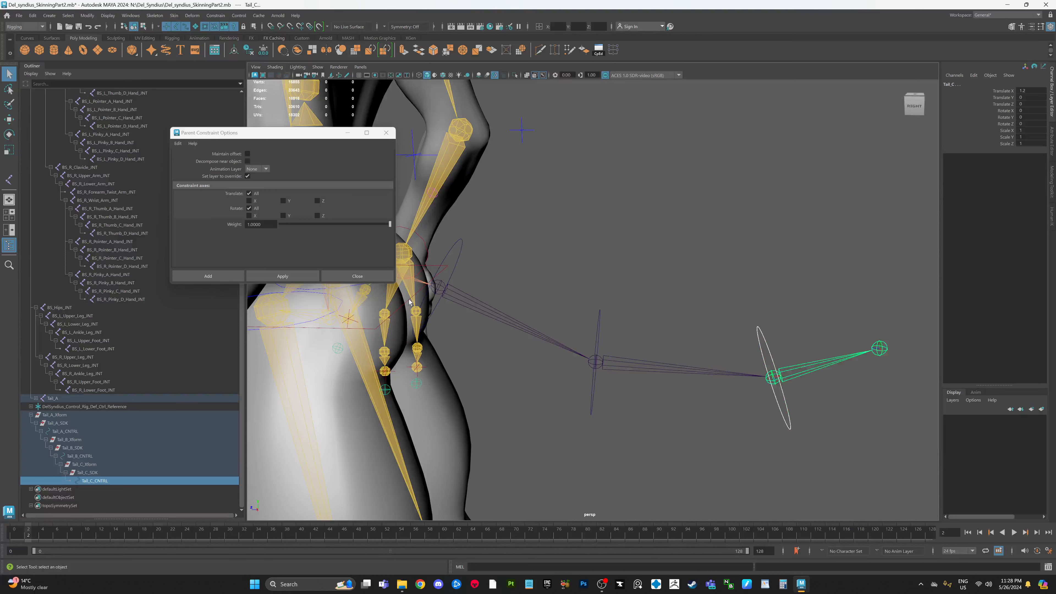
{"action": "left_click", "coordinate": [300, 276]}
{"action": "left_click", "coordinate": [375, 276]}
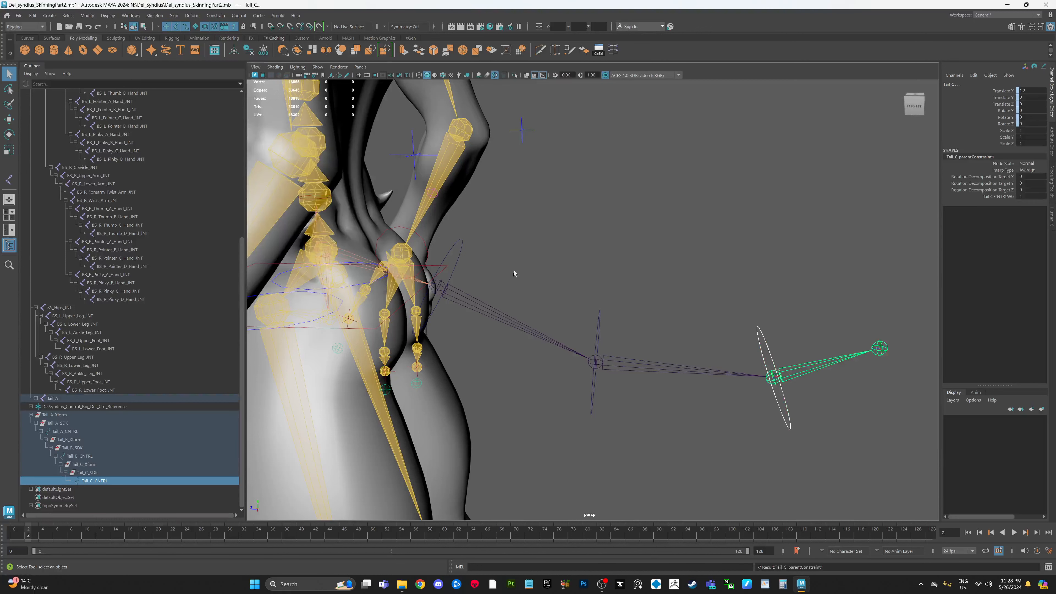
Rotate Tail_A_CNTRL slightly to test that it drives the tail joints.
{"action": "left_click", "coordinate": [485, 254]}
{"action": "left_click", "coordinate": [455, 241]}
{"action": "middle_click_drag", "start_coordinate": [499, 275], "coordinate": [513, 280], "text": "alt"}
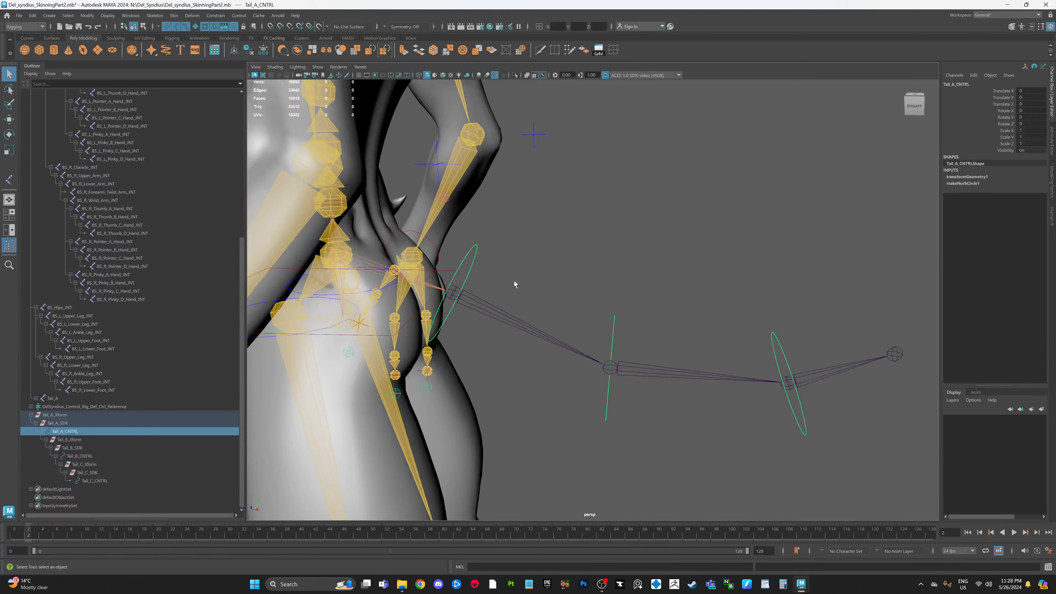
{"action": "key", "text": "e"}
{"action": "mouse_move", "coordinate": [488, 290]}
{"action": "left_mouse_down"}
{"action": "mouse_move", "coordinate": [483, 276]}
{"action": "mouse_move", "coordinate": [486, 286]}
{"action": "left_mouse_up"}
Test-rotate Tail_B_CNTRL and Tail_C_CNTRL one after the other, undoing each rotation.
{"action": "left_click", "coordinate": [617, 286]}
{"action": "left_click_drag", "start_coordinate": [629, 282], "coordinate": [617, 284]}
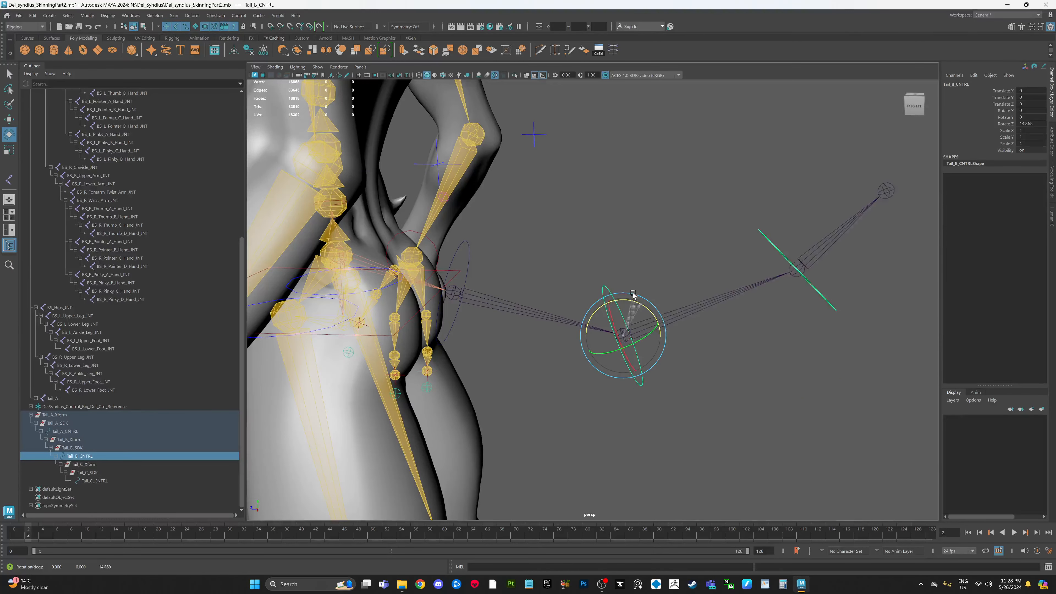
{"action": "key", "text": "ctrl+z"}
{"action": "left_click", "coordinate": [780, 269]}
{"action": "left_click_drag", "start_coordinate": [802, 275], "coordinate": [806, 282]}
{"action": "key", "text": "ctrl+z"}
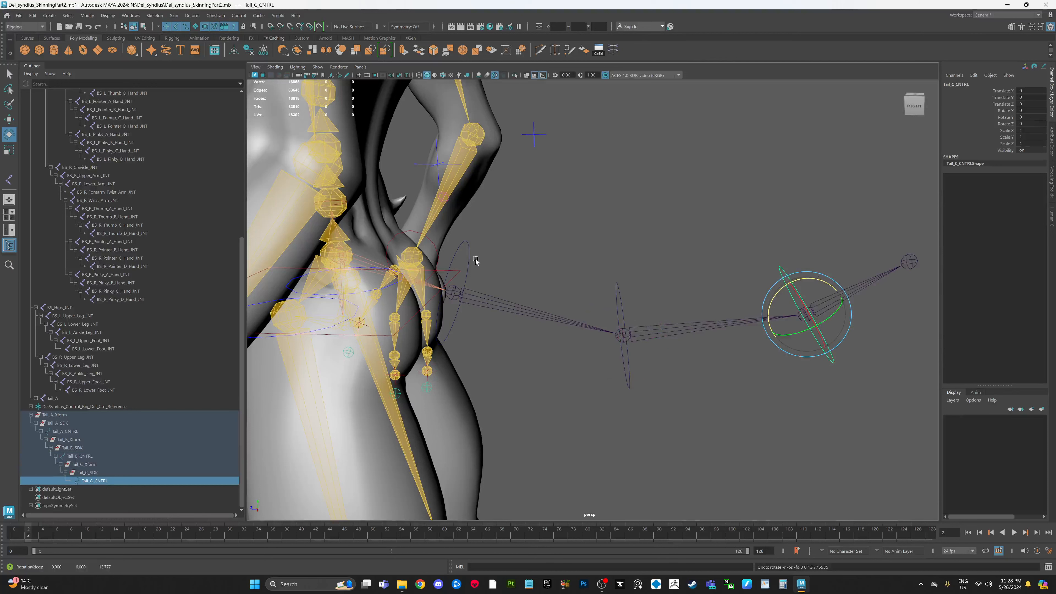
Test-rotate all three tail controls together to bend the tail, undo the rotations, and clear the selection.
{"action": "mouse_move", "coordinate": [532, 258]}
{"action": "left_mouse_down", "text": "alt"}
{"action": "mouse_move", "coordinate": [547, 263]}
{"action": "mouse_move", "coordinate": [529, 273]}
{"action": "left_mouse_up", "text": "alt"}
{"action": "middle_click_drag", "start_coordinate": [547, 261], "coordinate": [552, 271], "text": "alt"}
{"action": "left_click_drag", "start_coordinate": [553, 272], "coordinate": [556, 292], "text": "alt"}
{"action": "left_click_drag", "start_coordinate": [556, 346], "coordinate": [675, 344], "text": "alt"}
{"action": "left_click_drag", "start_coordinate": [768, 313], "coordinate": [799, 391], "text": "shift"}
{"action": "key", "text": "ctrl+z"}
{"action": "key", "text": "ctrl+z"}
{"action": "key", "text": "ctrl+z"}
{"action": "key", "text": "ctrl+z"}
{"action": "key", "text": "ctrl+z"}
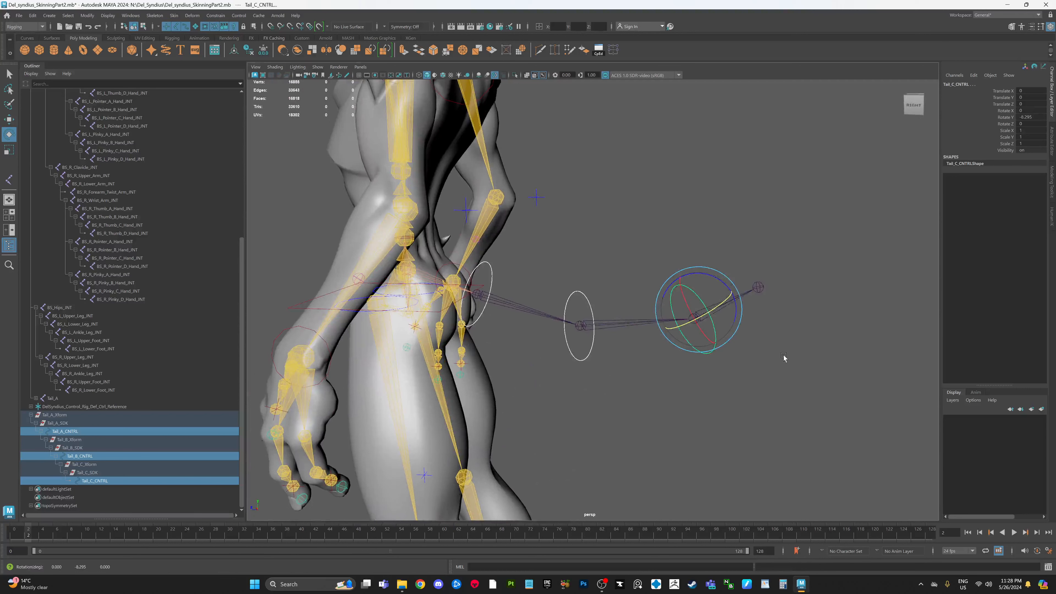
{"action": "middle_click_drag", "start_coordinate": [813, 373], "coordinate": [773, 377]}
{"action": "key", "text": "ctrl+z"}
{"action": "left_click_drag", "start_coordinate": [800, 399], "coordinate": [787, 433], "text": "alt"}
{"action": "left_click", "coordinate": [787, 432]}
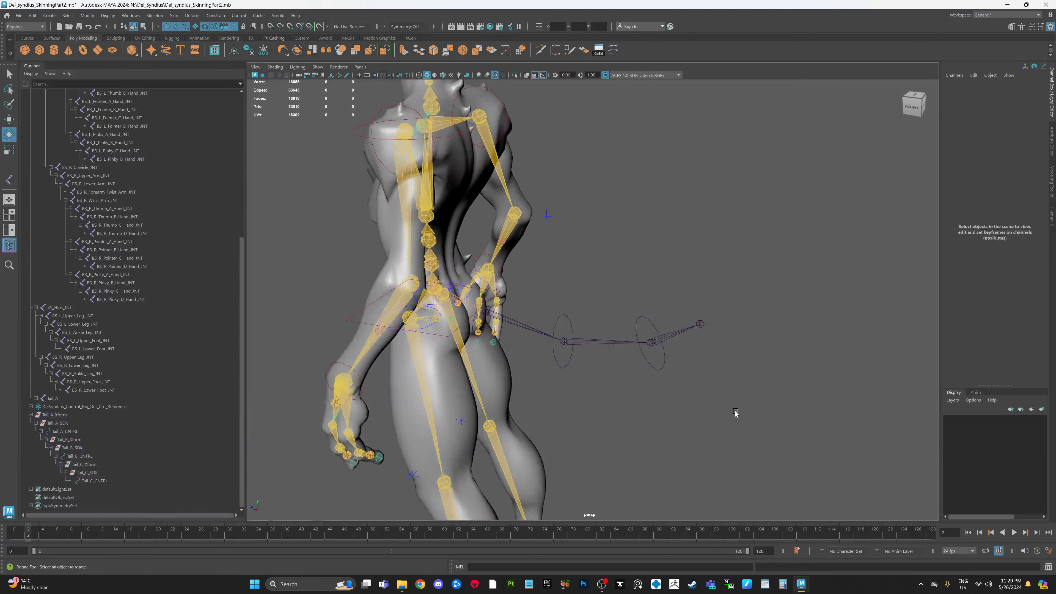